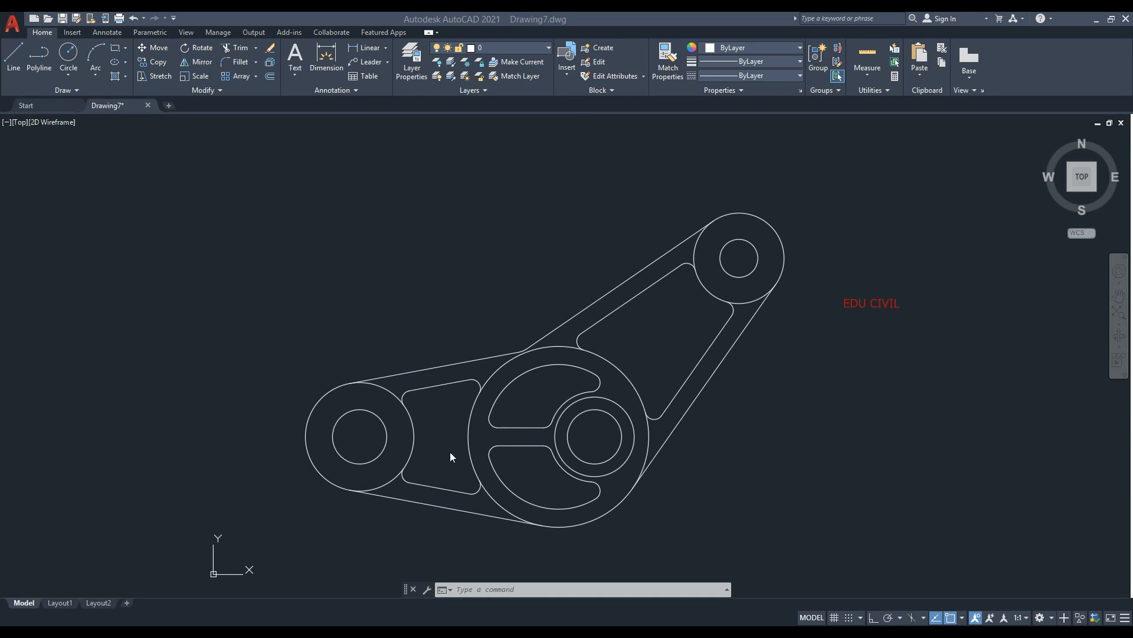
scroll(437, 431, up, 3)
scroll(451, 450, down, 2)
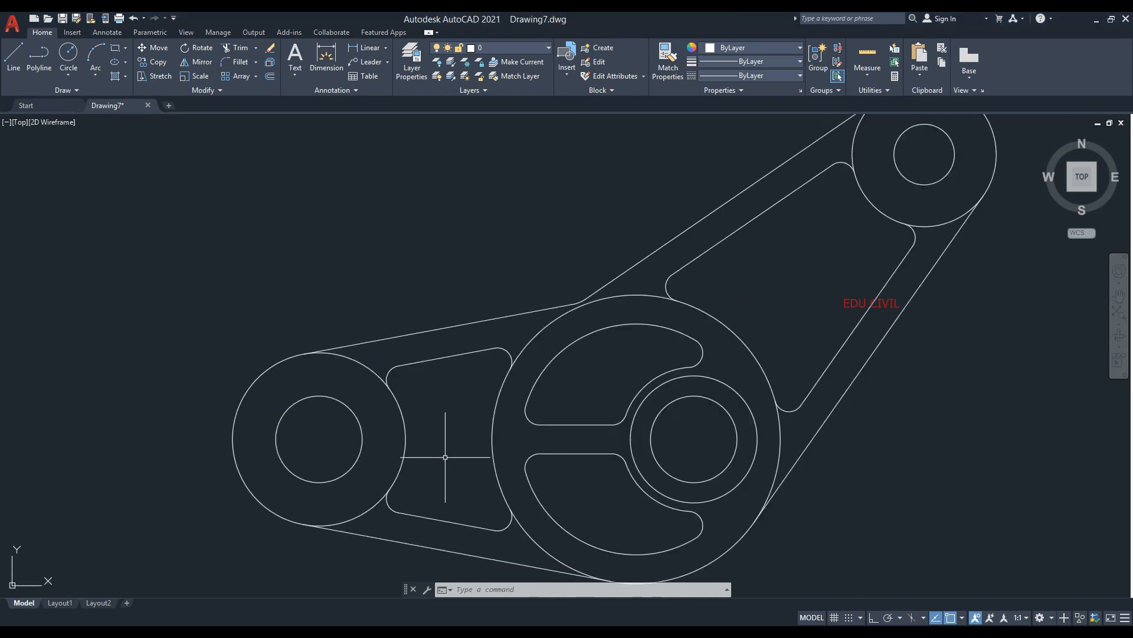
middle_drag(450, 450, 435, 440)
scroll(435, 440, down, 2)
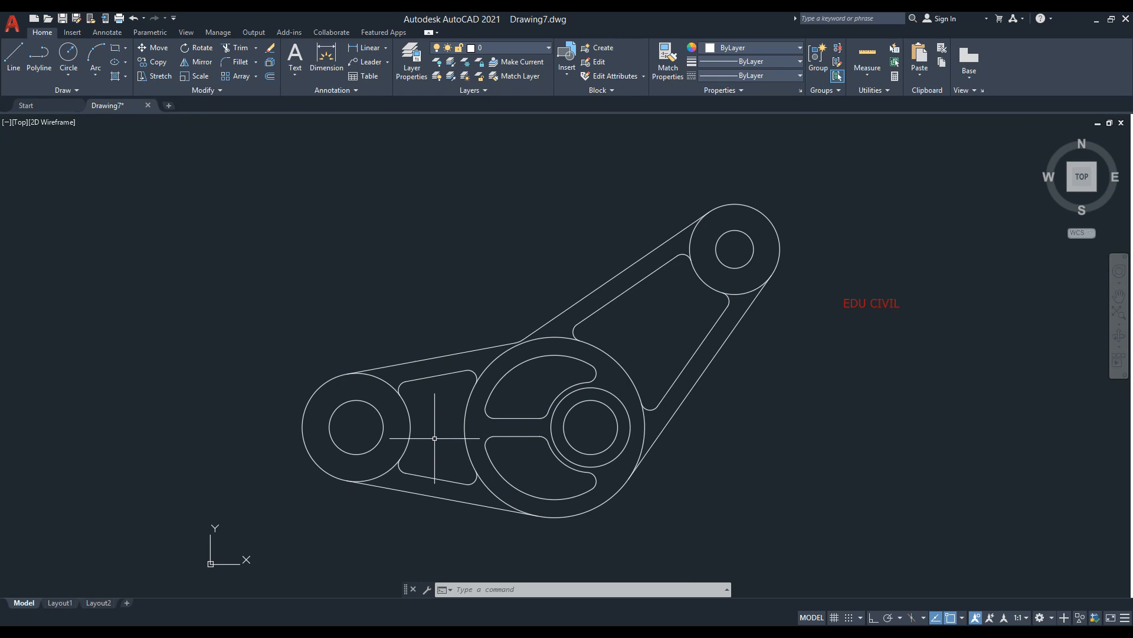
scroll(435, 438, up, 2)
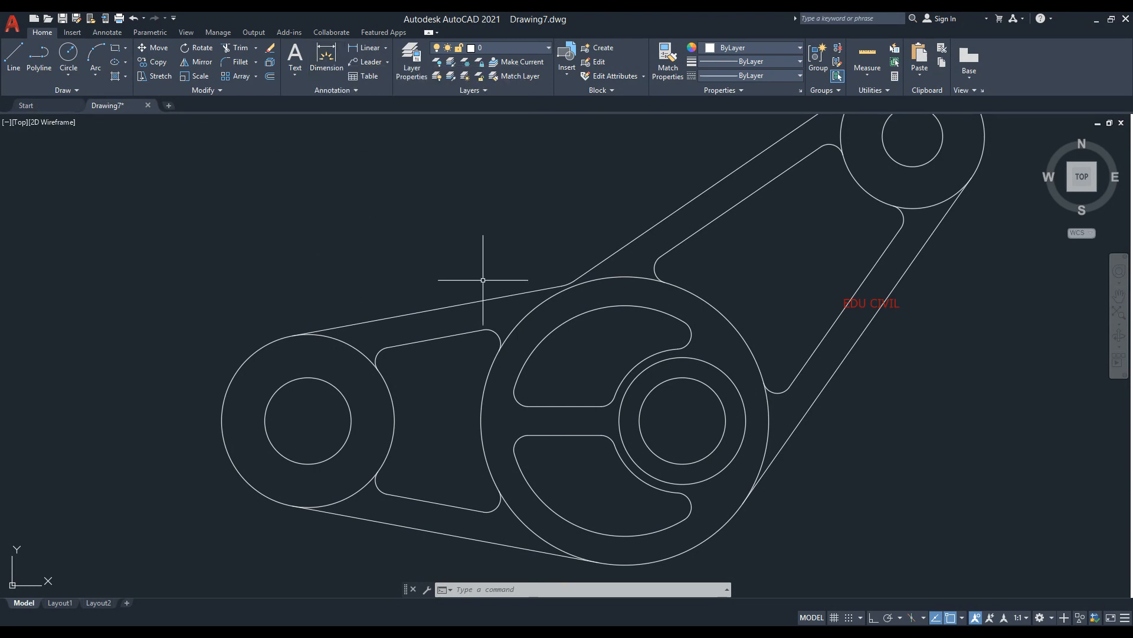
Step: Start the general Dimension command and accept 1:1 as the annotation scale
text(DIM)
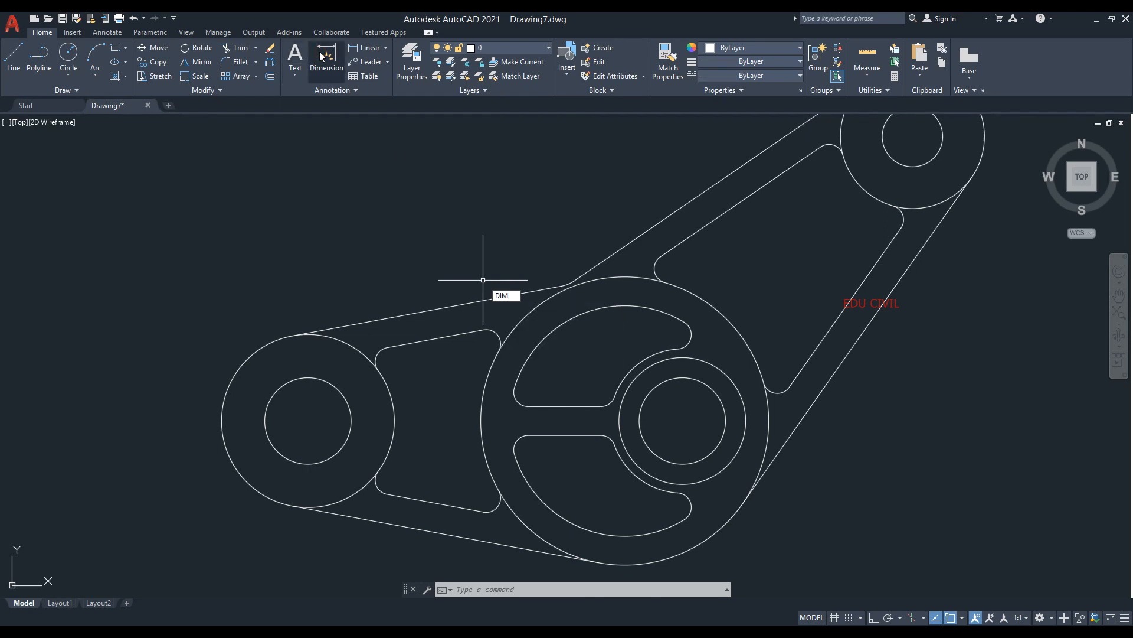
key(Escape)
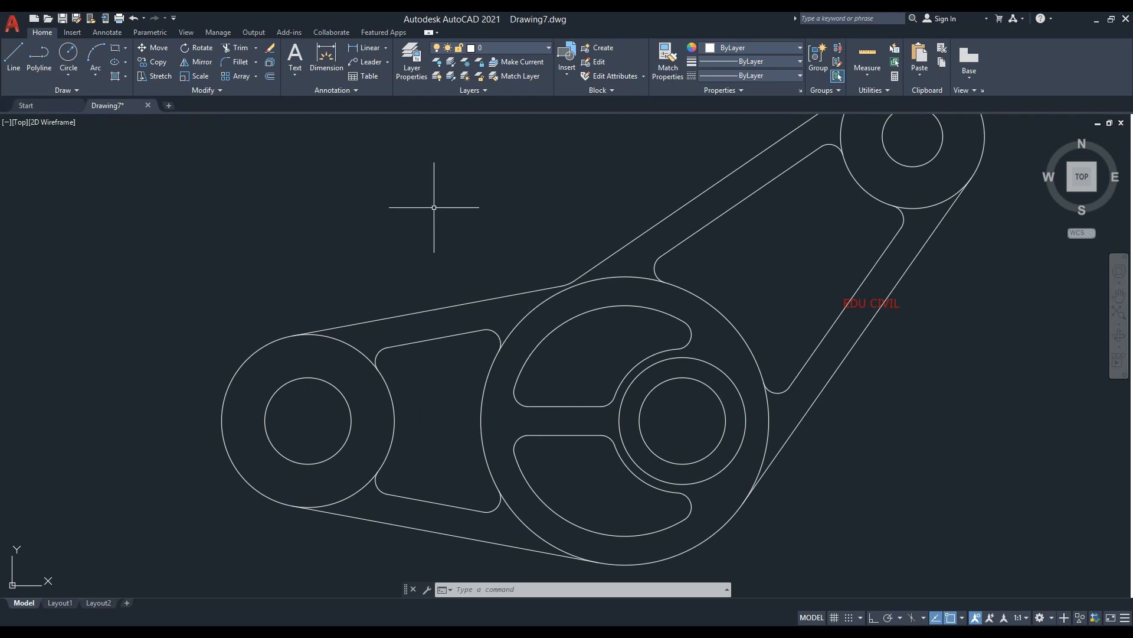
click(325, 59)
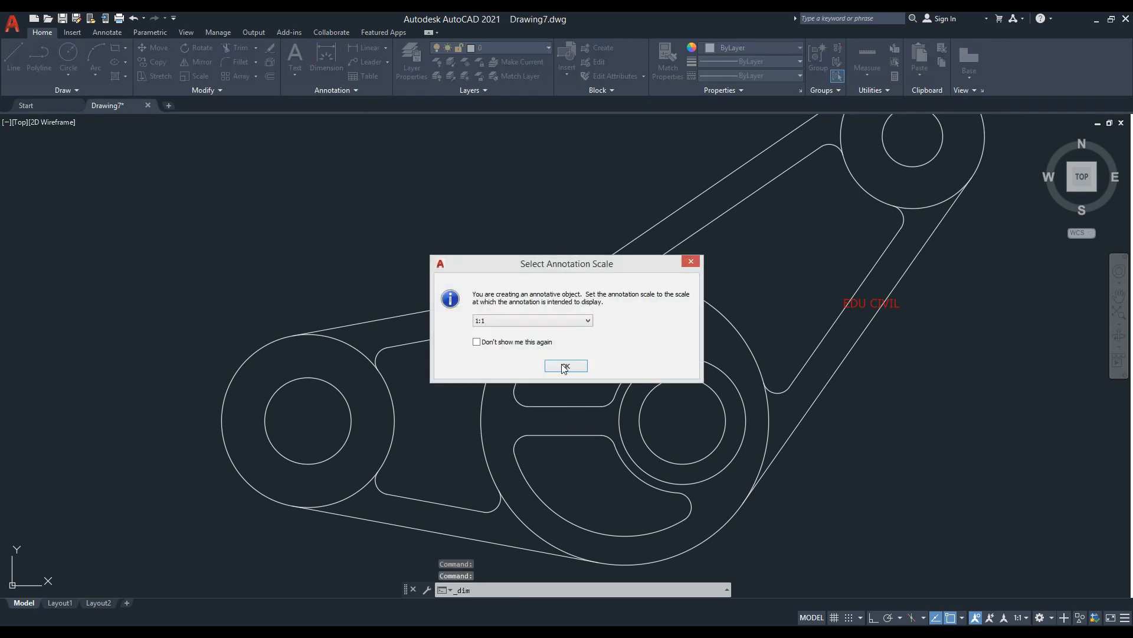
click(564, 366)
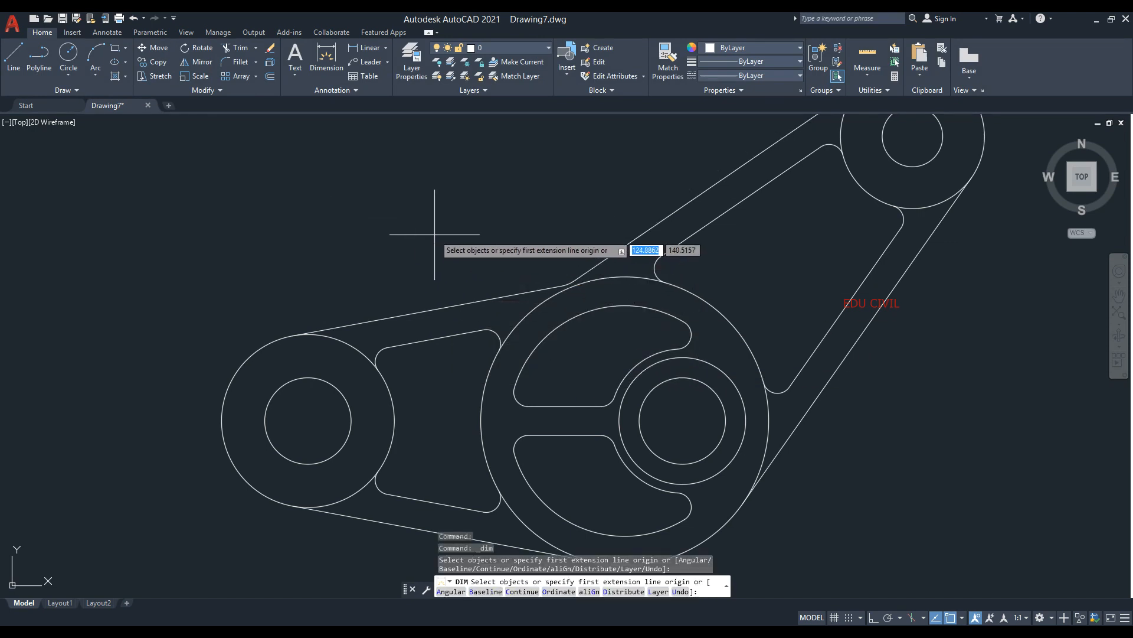
Step: Dimension the slanted arm's outer upper tangent line and the parallel upper edge of the arm's inner pocket
middle_drag(482, 238, 420, 268)
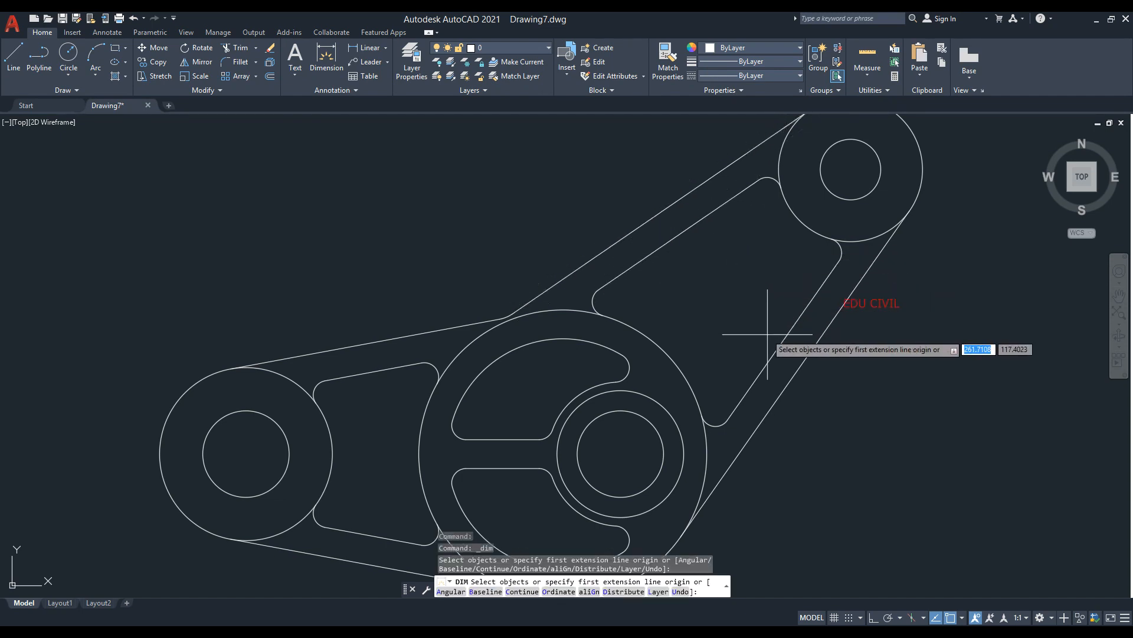
click(642, 220)
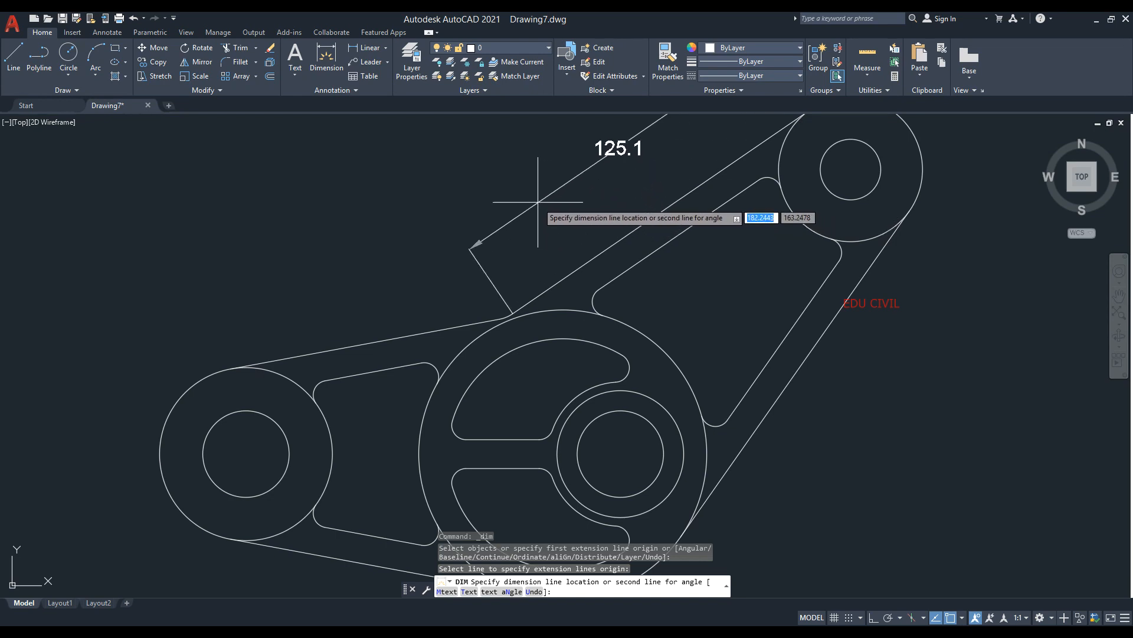
middle_drag(524, 237, 529, 303)
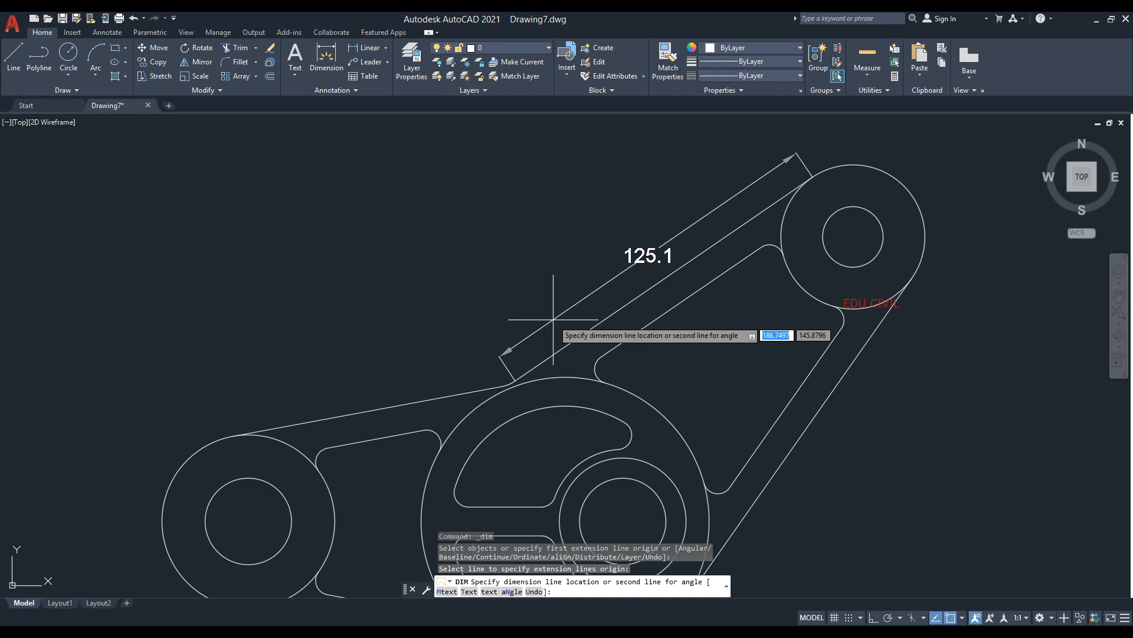
text(80)
key(Return)
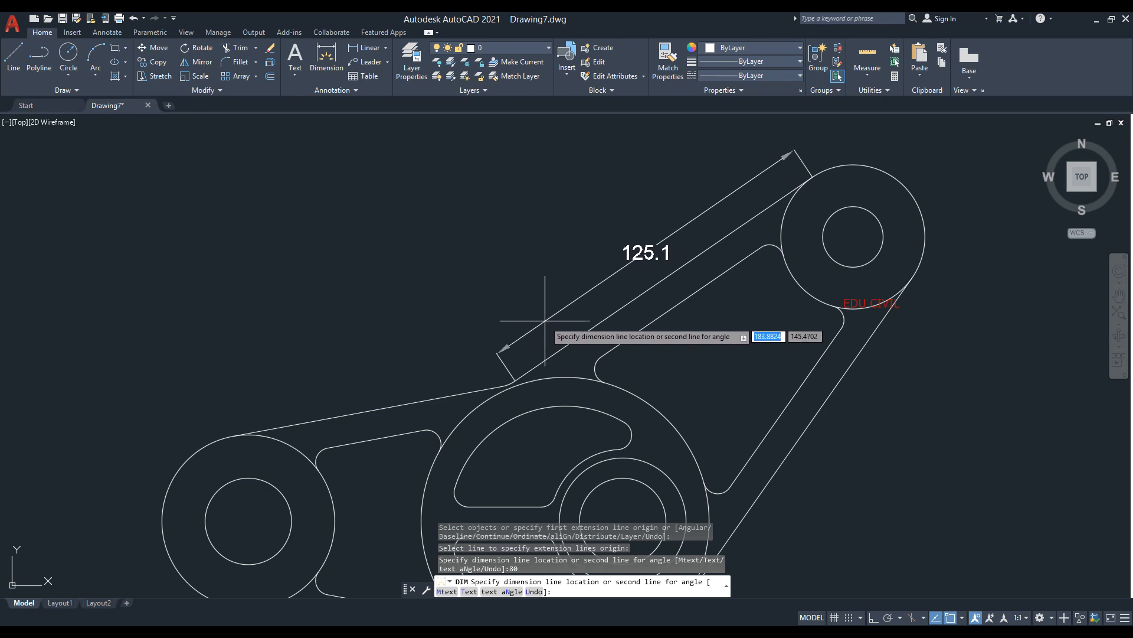
click(545, 321)
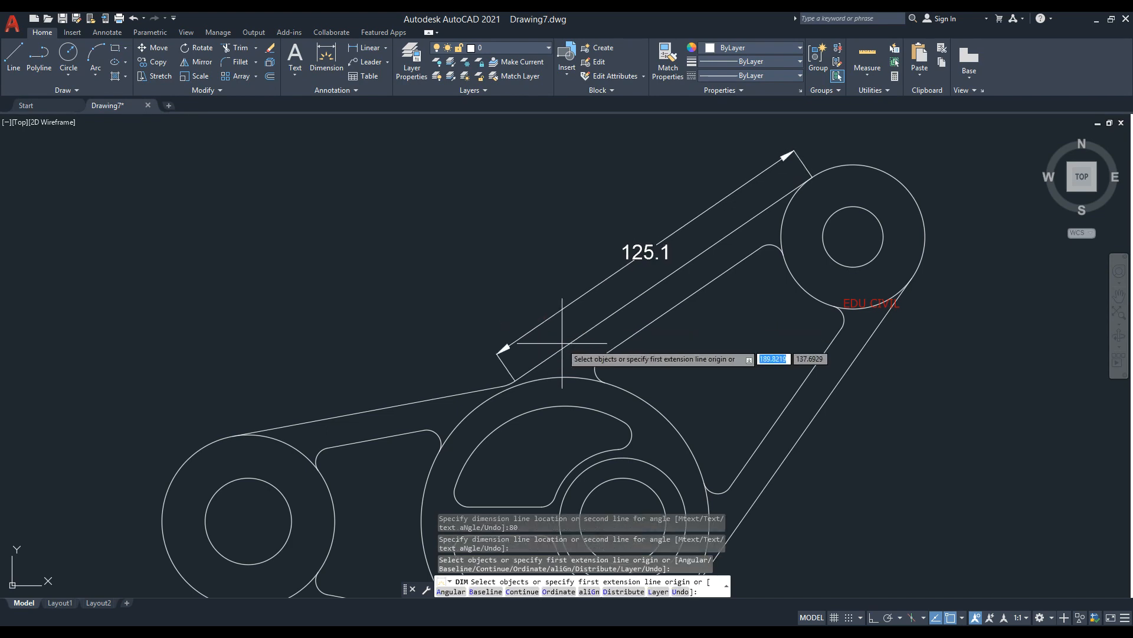
click(609, 368)
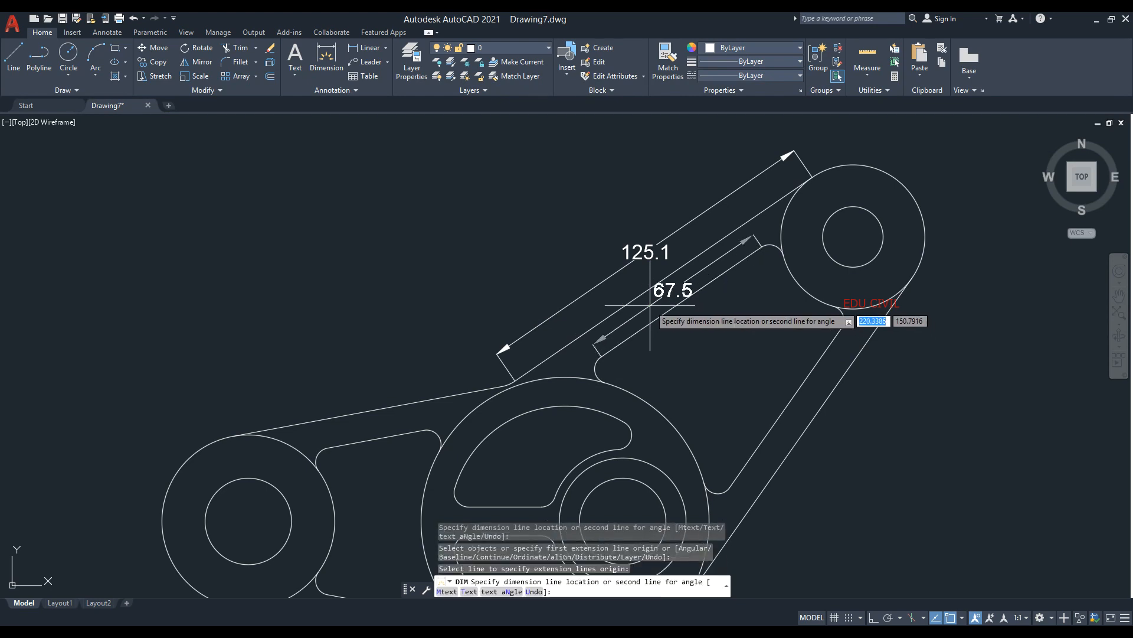
click(656, 305)
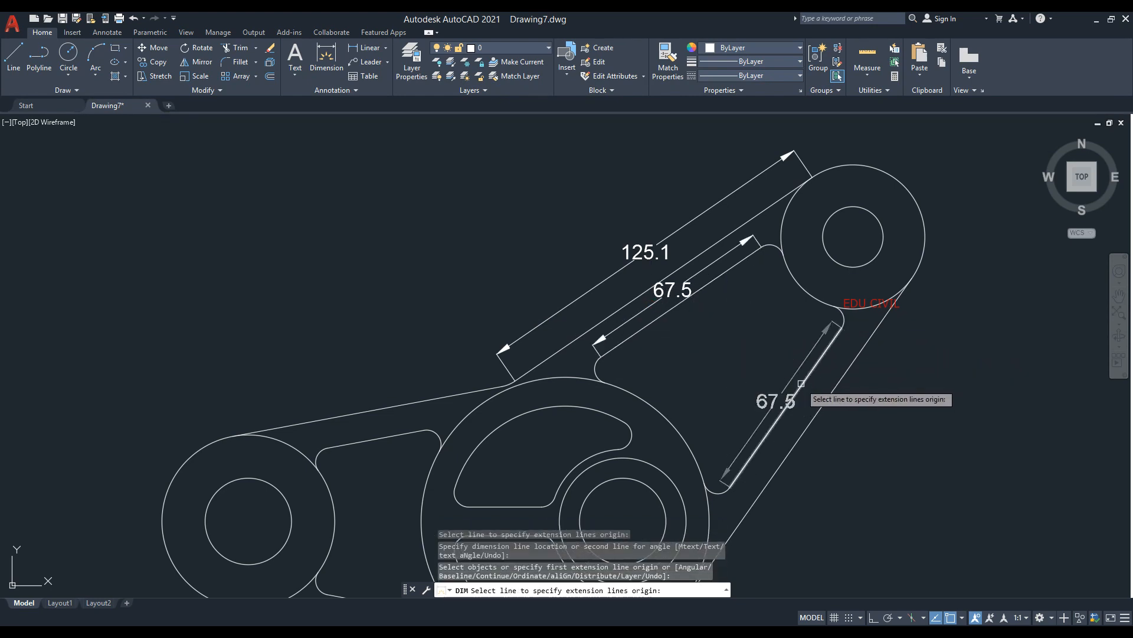
Step: Dimension the horizontal distance between the left boss center and the off-center hub hole's center, placing it below the part
middle_drag(668, 397, 706, 271)
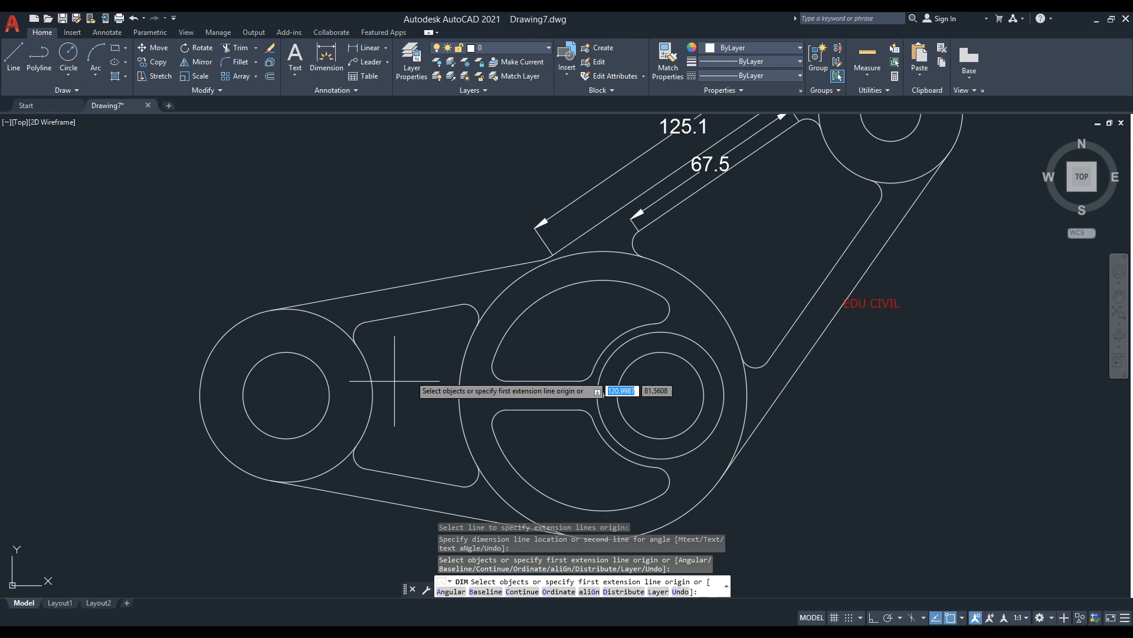
click(286, 395)
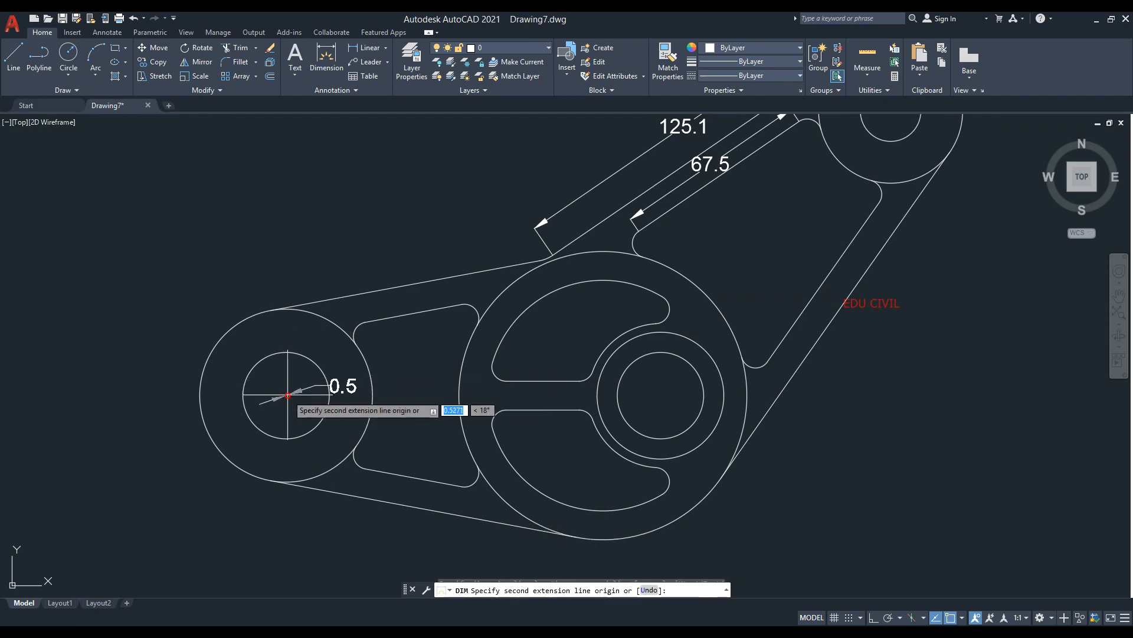
click(661, 396)
middle_drag(603, 418, 611, 349)
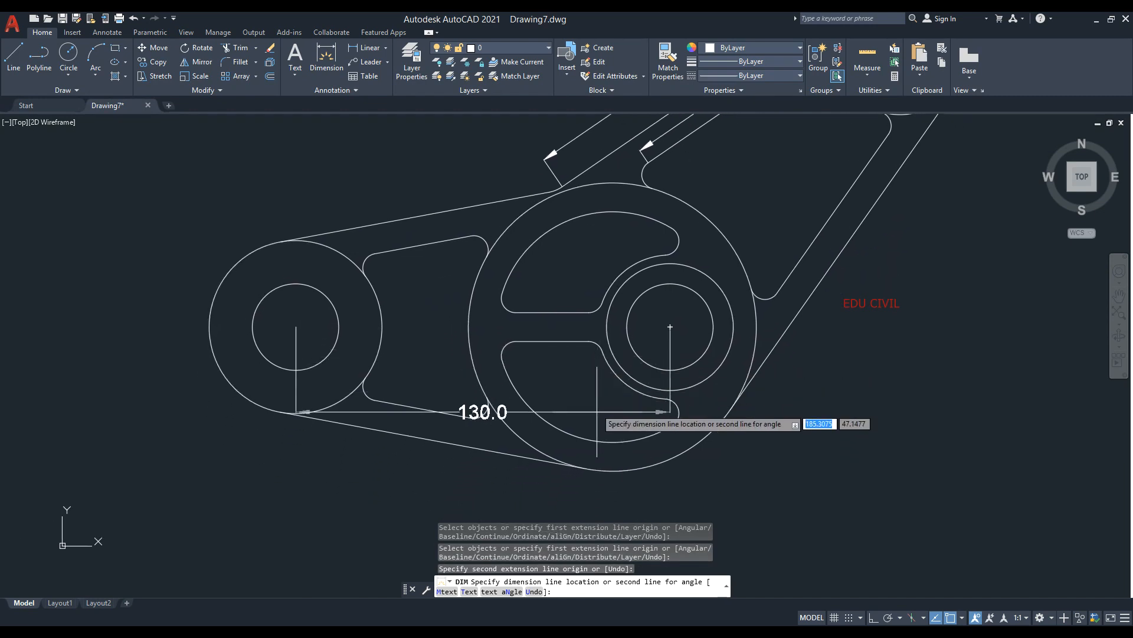
click(591, 484)
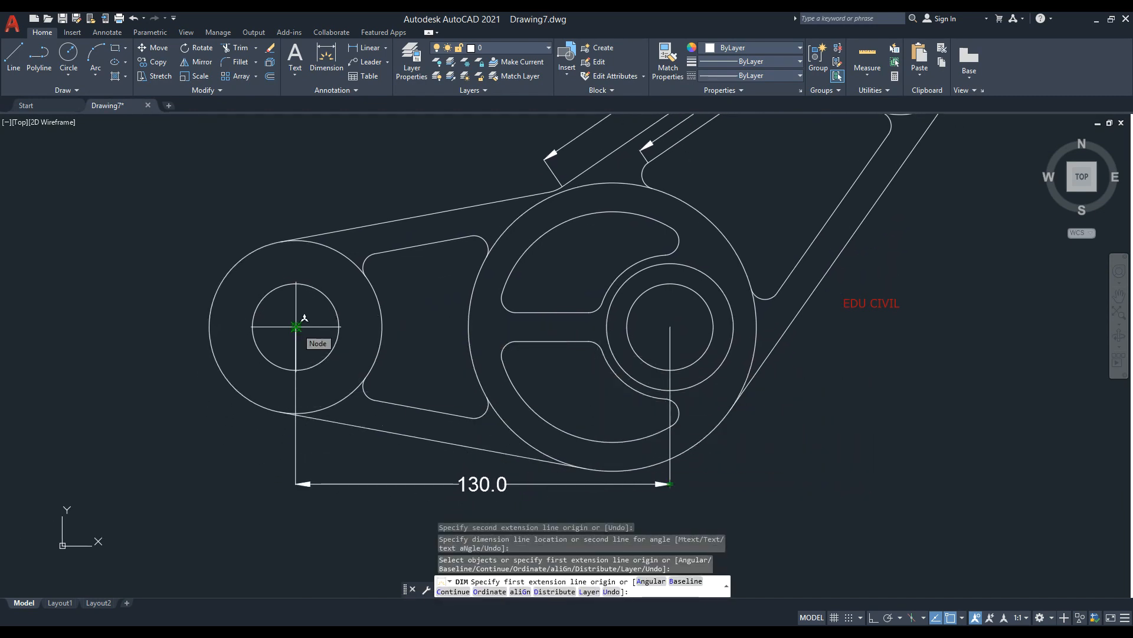
Step: Dimension from the left boss center to its inner circle's left quadrant and end the Dimension command
click(296, 326)
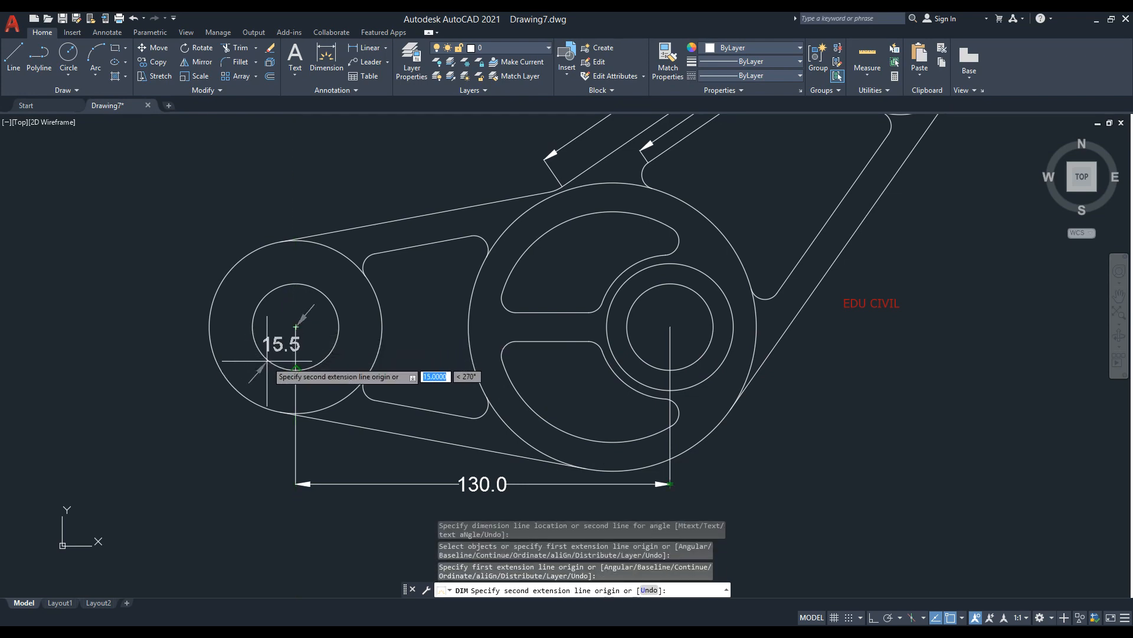
click(253, 327)
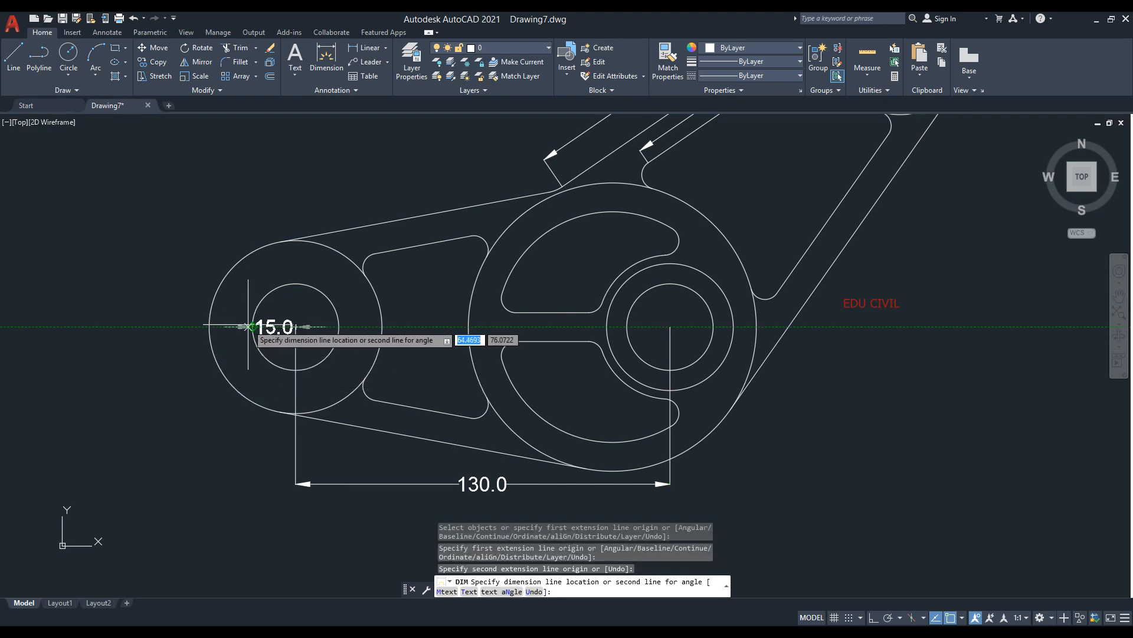
click(248, 326)
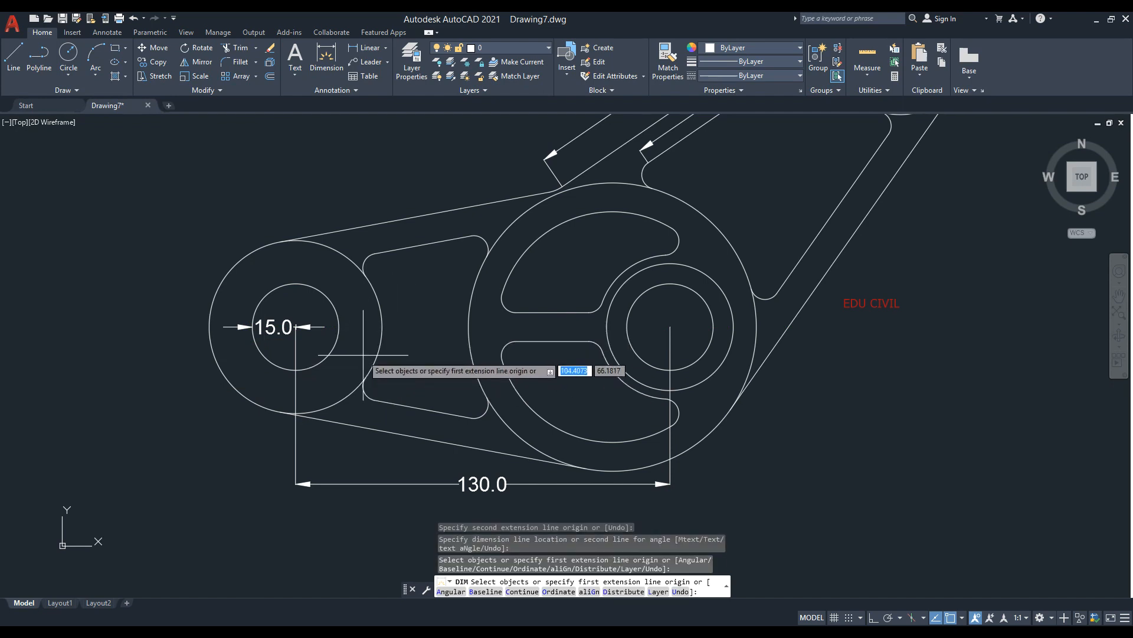
middle_drag(285, 341, 243, 366)
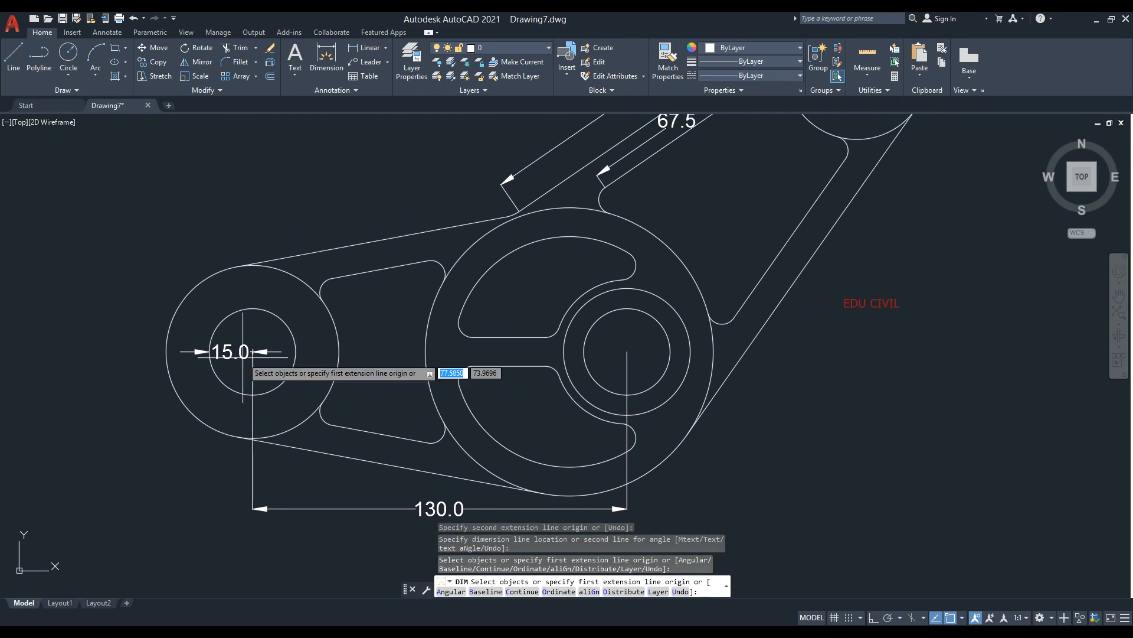
middle_drag(451, 368, 441, 375)
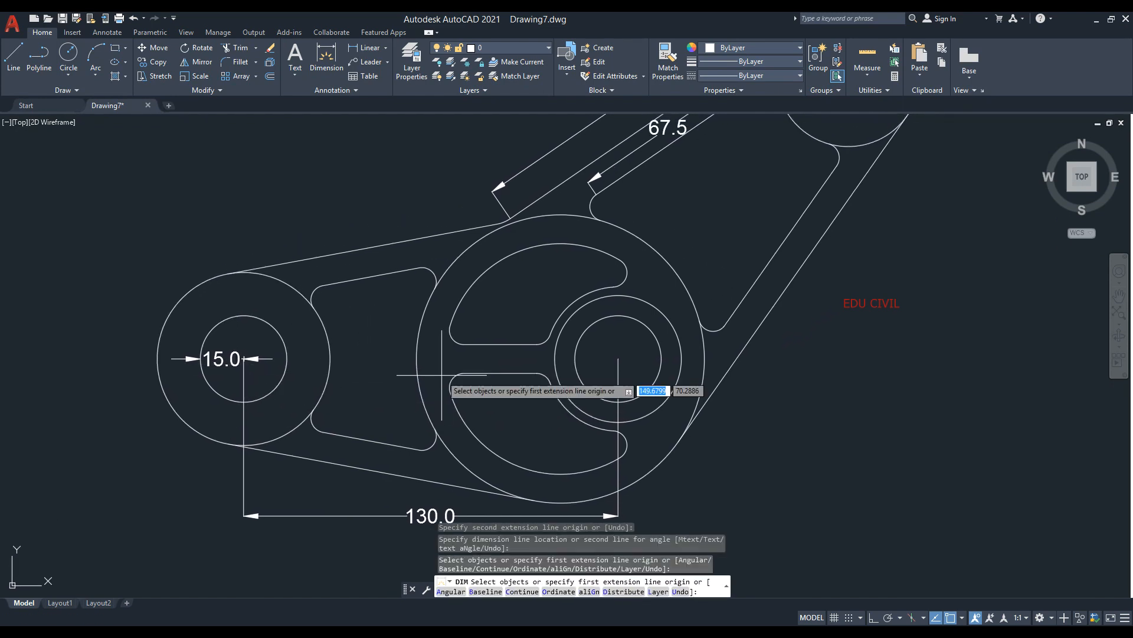
key(Return)
Step: Delete the two aligned dimensions on the slanted arm
mouse_move(350, 328)
middle_down()
mouse_move(301, 359)
mouse_move(214, 377)
middle_up()
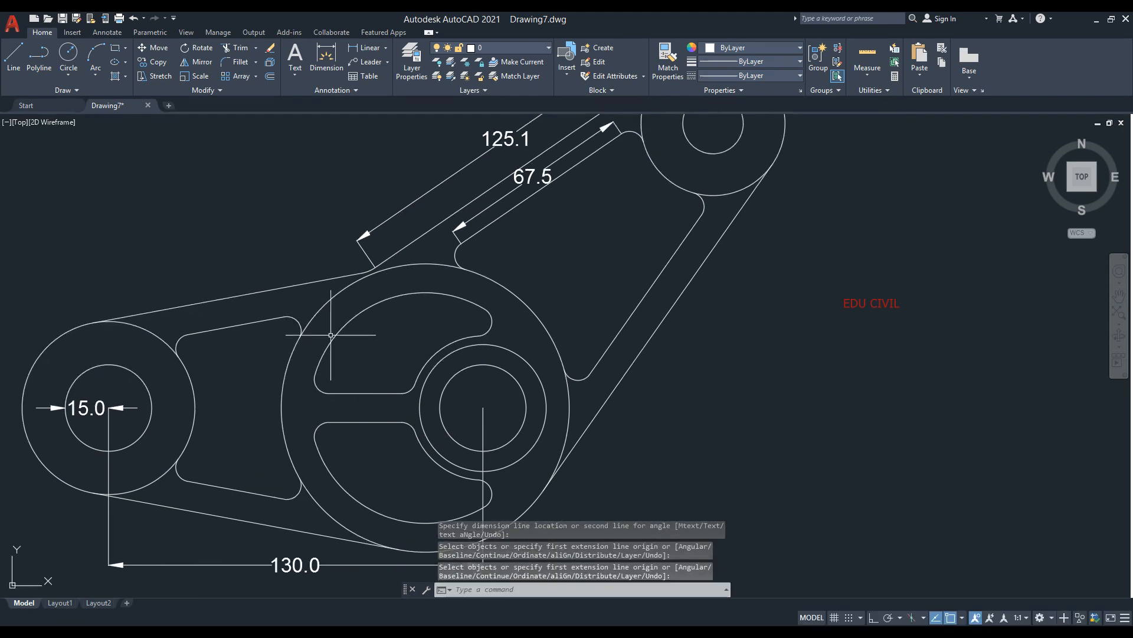
middle_drag(469, 275, 466, 328)
click(519, 232)
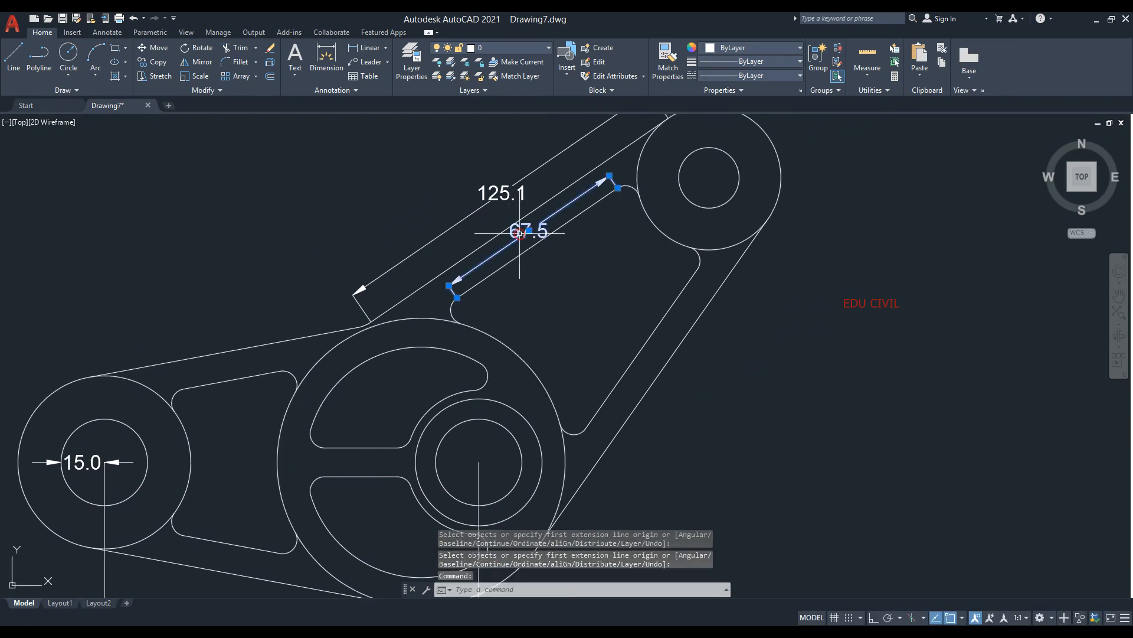
key(Delete)
click(500, 193)
key(Delete)
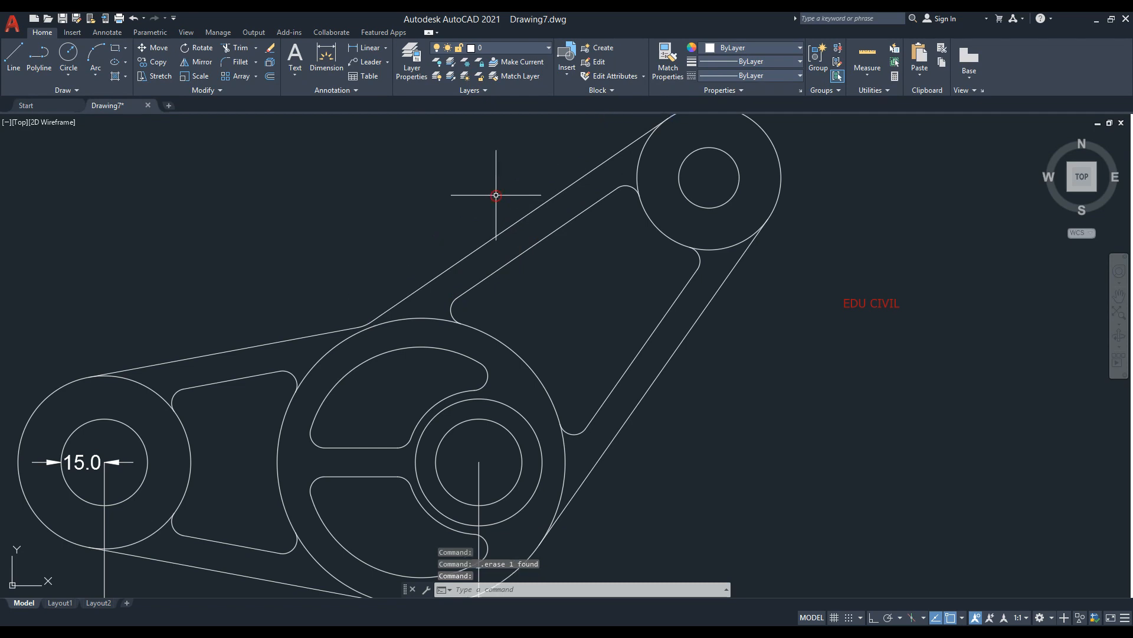
Step: Delete the horizontal center-to-center dimension and the dimension inside the left boss
mouse_move(483, 239)
middle_down()
mouse_move(583, 139)
mouse_move(604, 87)
middle_up()
click(401, 450)
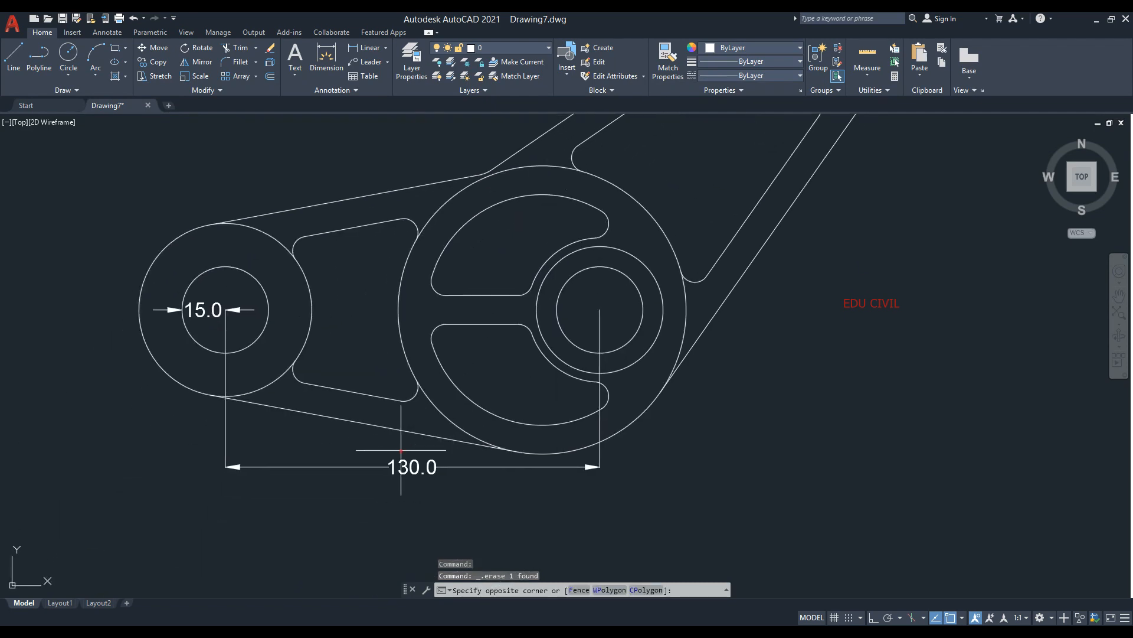
click(372, 465)
key(Delete)
click(219, 310)
key(Delete)
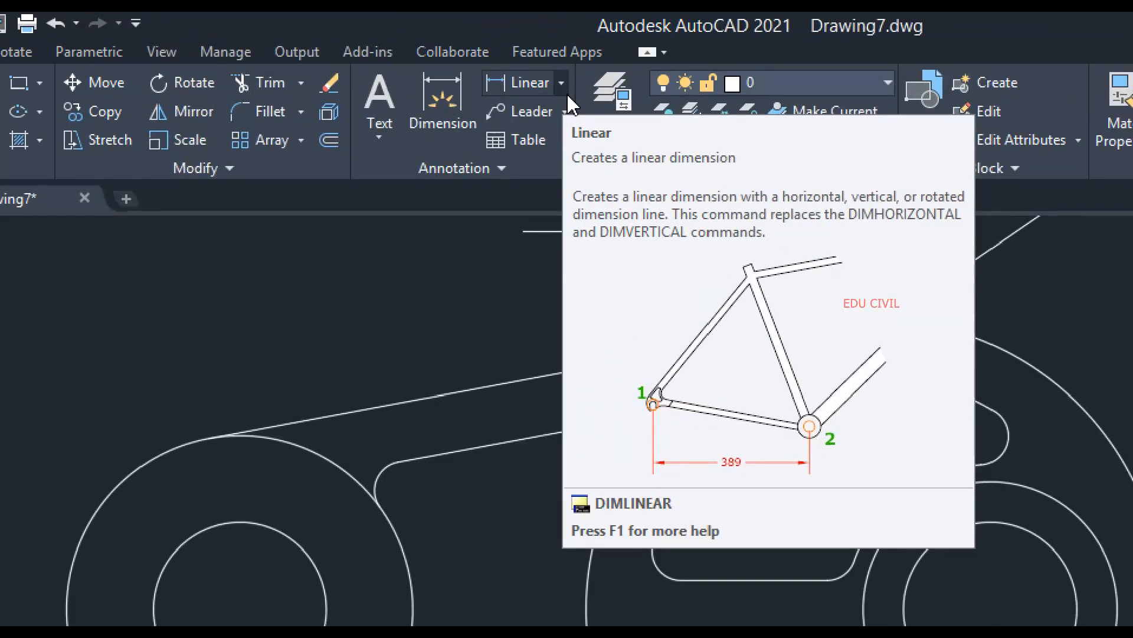
click(561, 84)
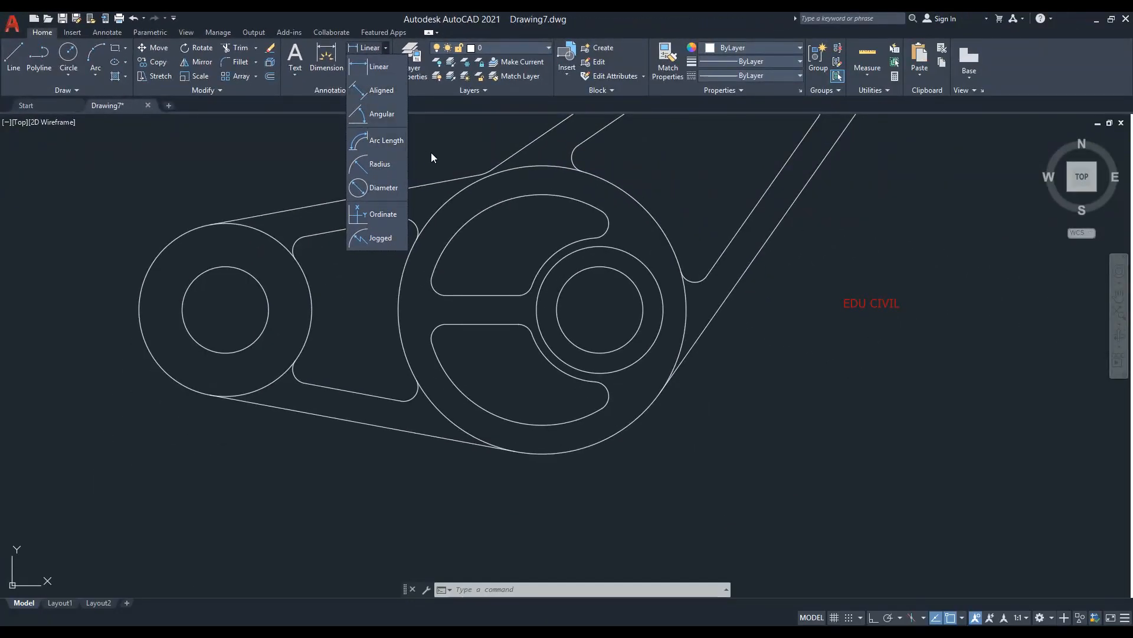
click(431, 152)
Step: Add a linear dimension between the left boss center and the off-center hub hole's center, placed below the part
scroll(366, 378, down, 3)
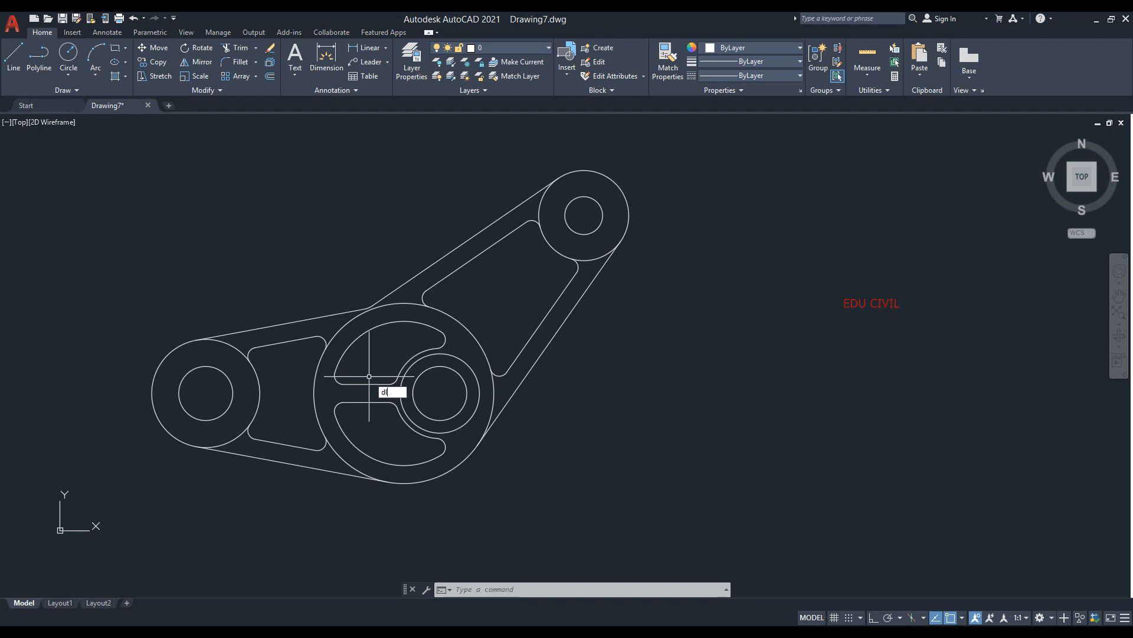
key(Return)
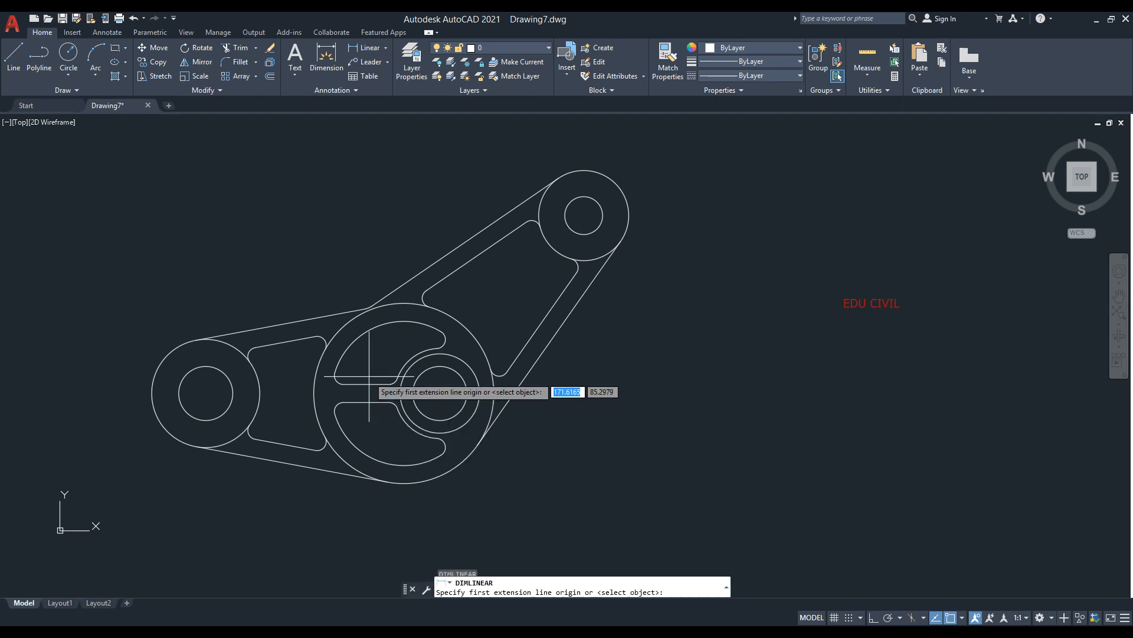
click(205, 393)
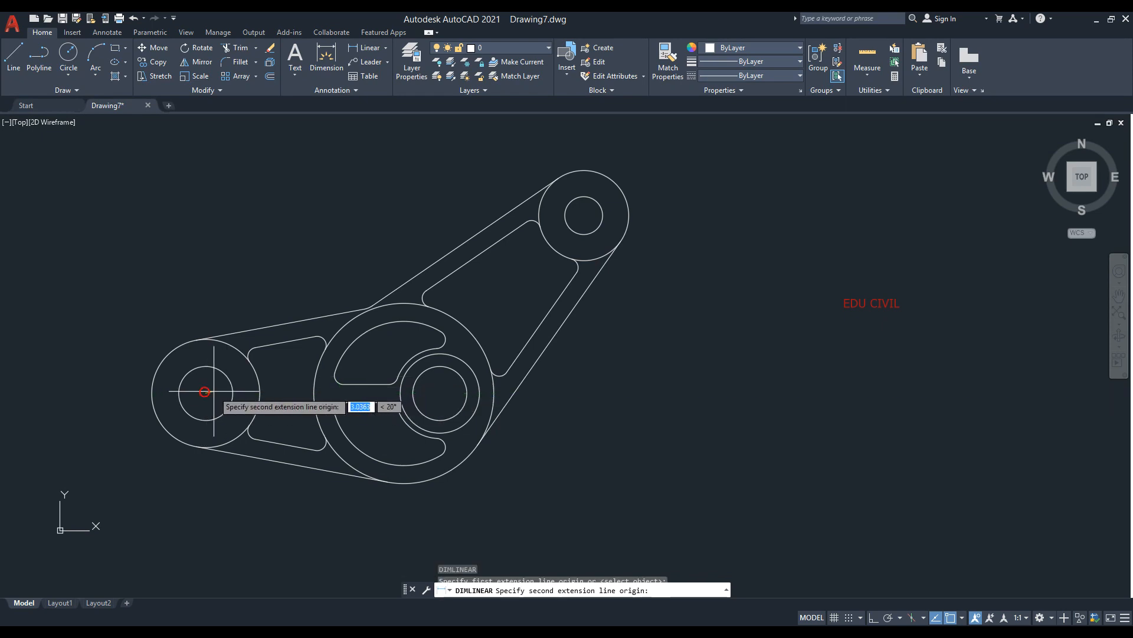
click(440, 392)
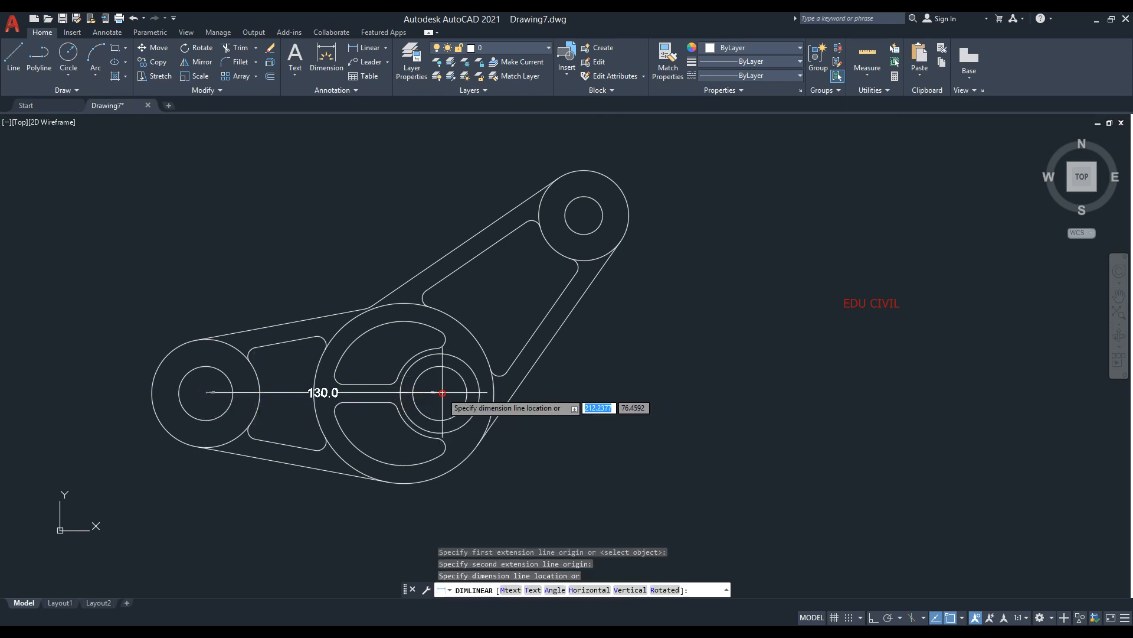
click(419, 489)
Step: Add a vertical linear dimension between the off-center hub hole's center and the upper boss center, placed to the right of the part
mouse_move(571, 435)
middle_down()
mouse_move(499, 433)
mouse_move(371, 405)
mouse_move(514, 420)
middle_up()
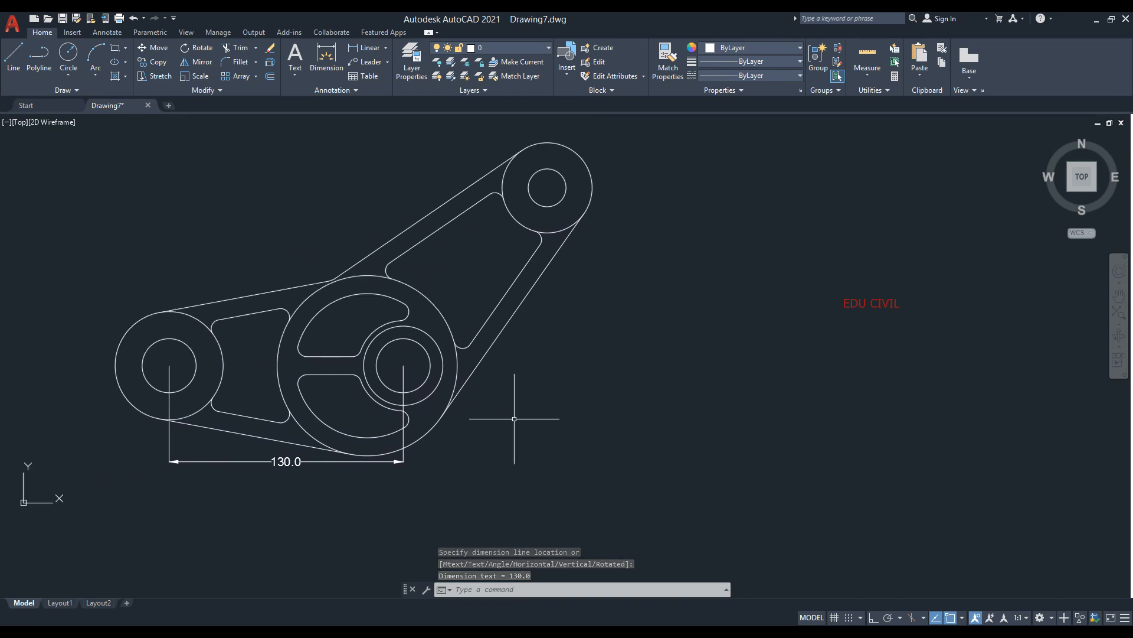
key(space)
click(403, 366)
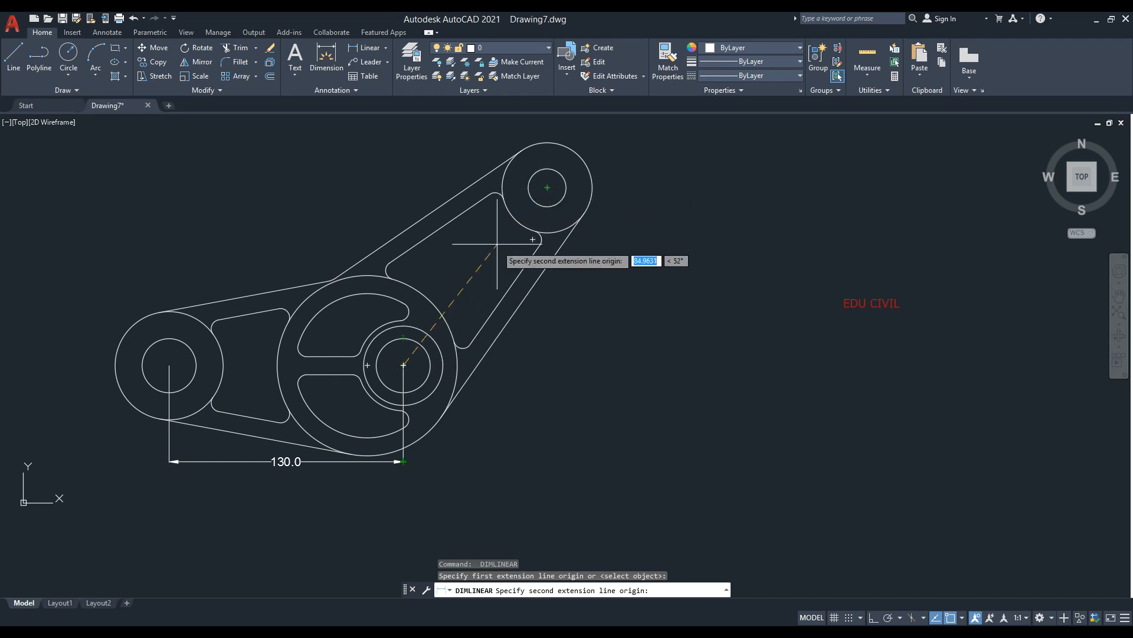
click(547, 187)
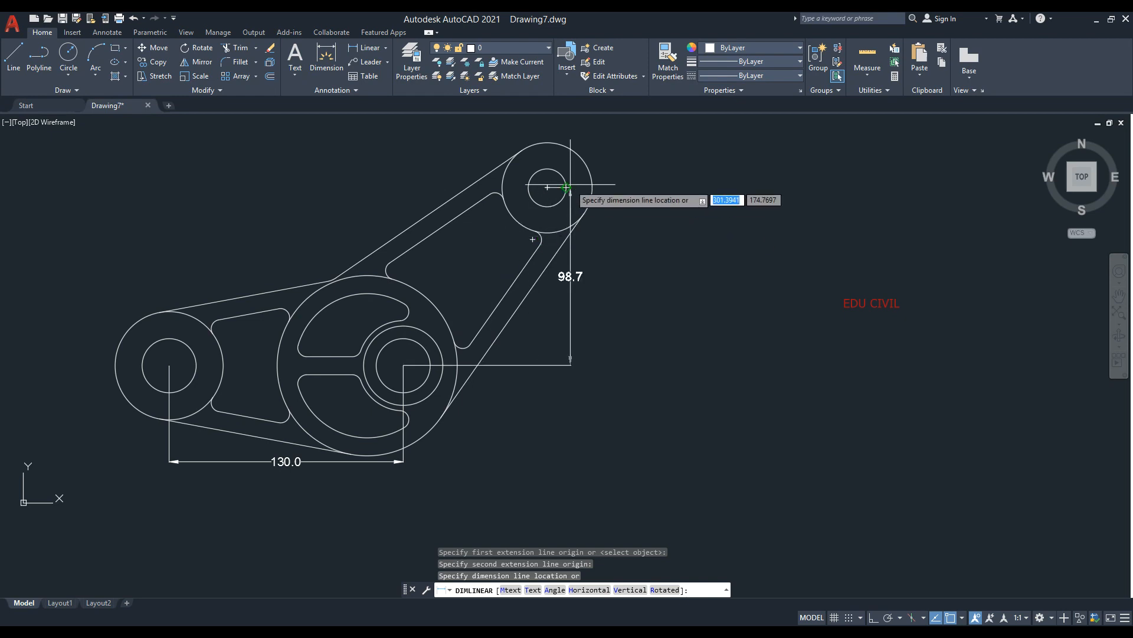
click(644, 292)
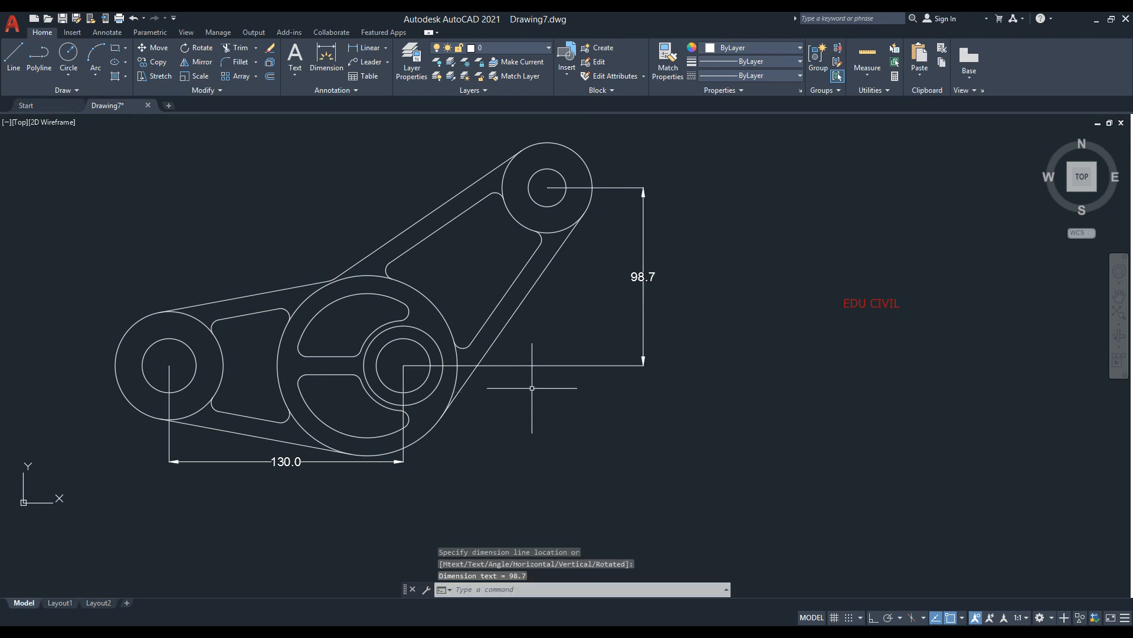
Step: Add an aligned dimension from the off-center hub hole's center to the upper boss center, placed above and left of the slanted arm
scroll(460, 431, down, 1)
scroll(354, 464, up, 2)
scroll(384, 455, down, 1)
middle_drag(439, 365, 434, 456)
click(386, 48)
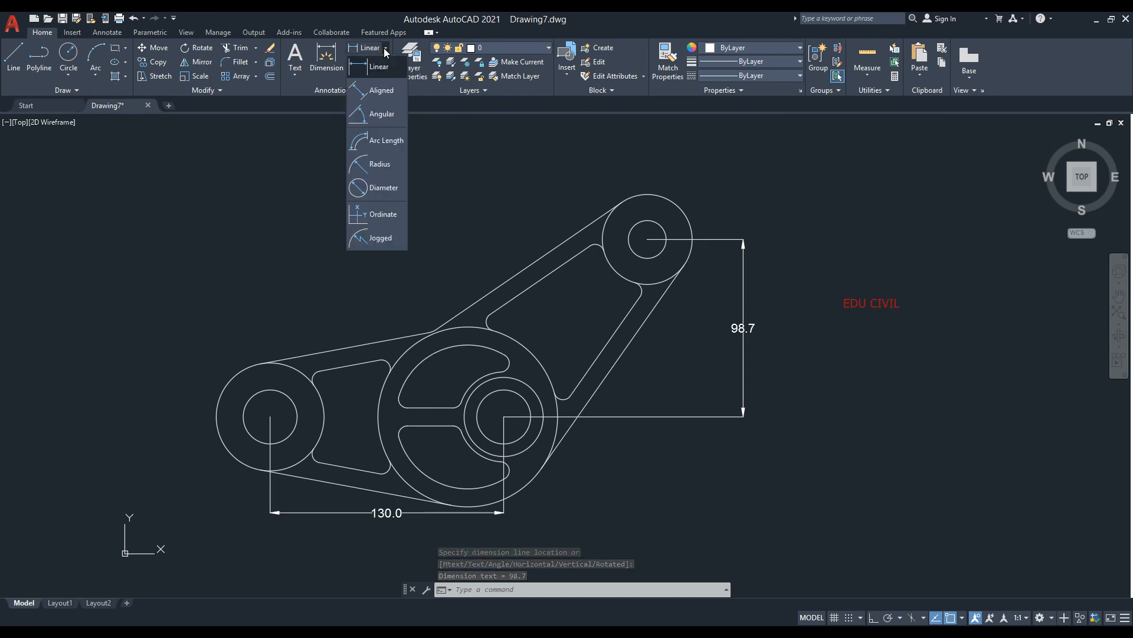
click(381, 92)
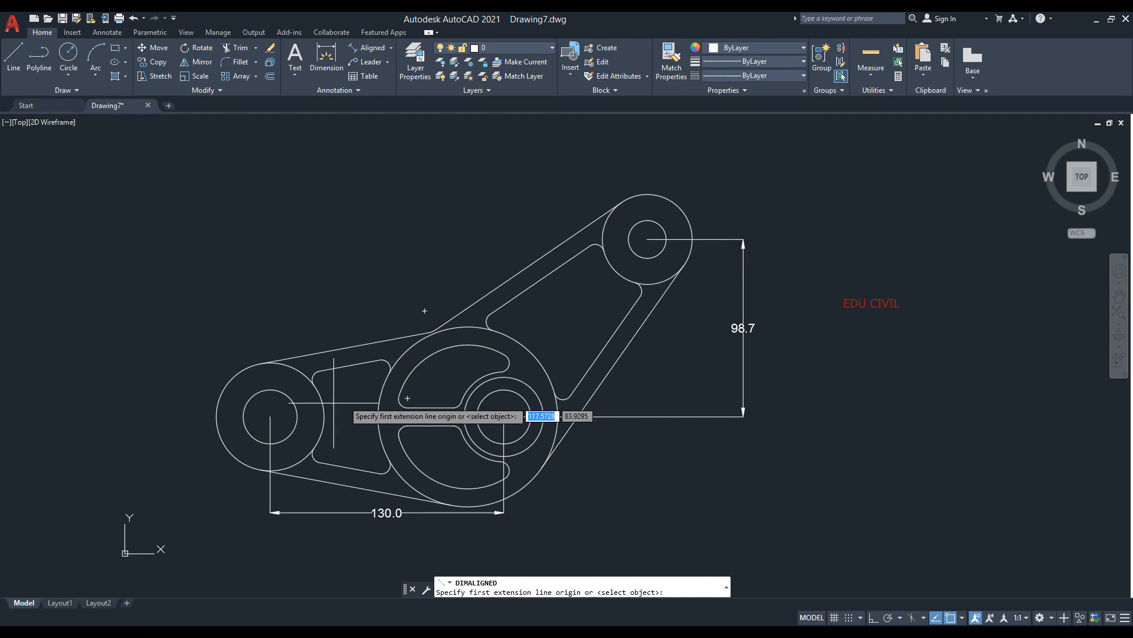
click(503, 417)
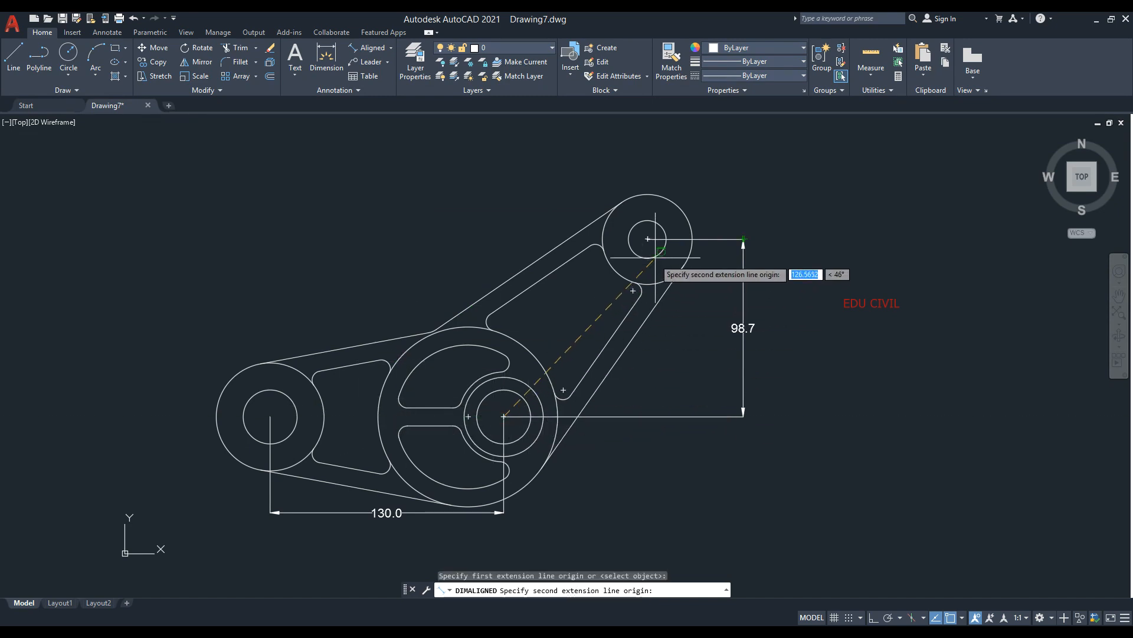
click(644, 238)
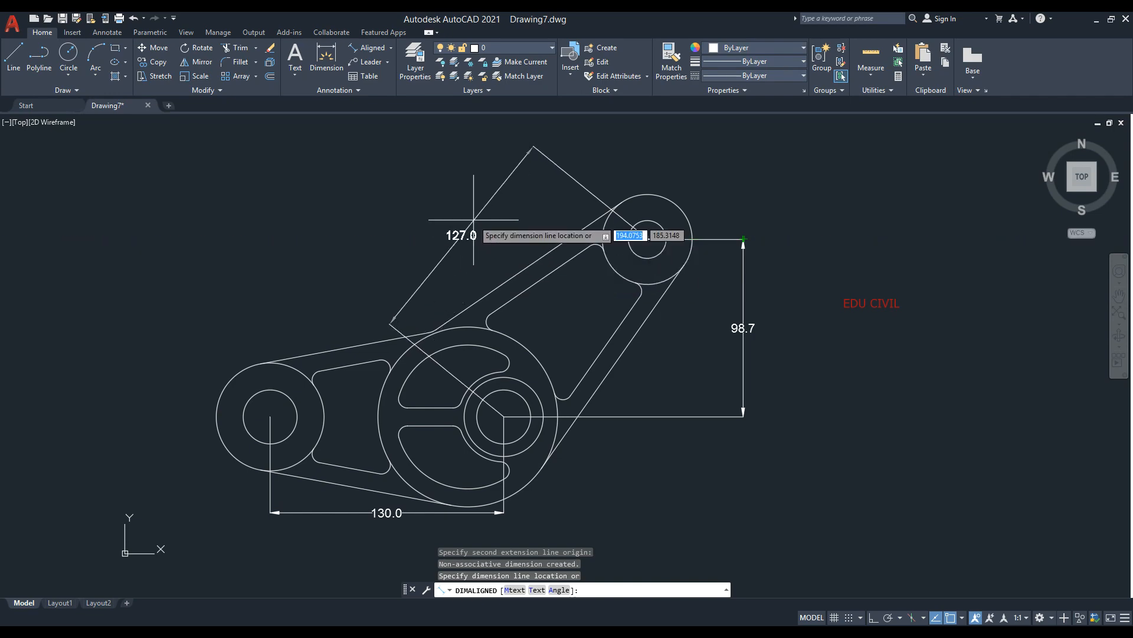
click(474, 219)
scroll(547, 323, up, 4)
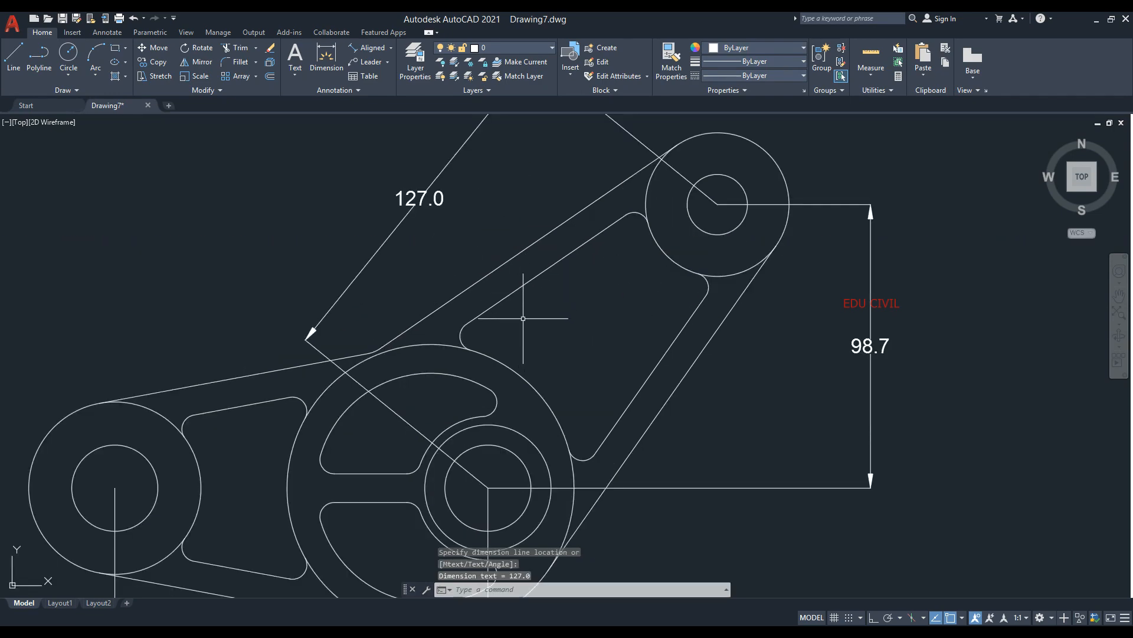
scroll(488, 328, down, 5)
middle_drag(474, 354, 536, 332)
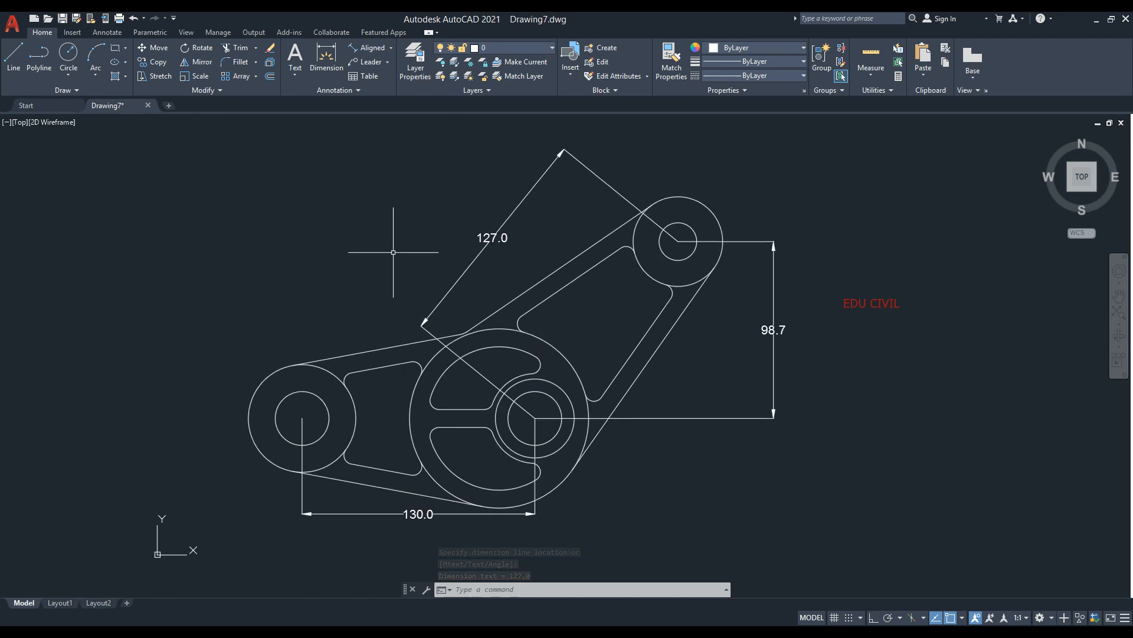
text(DAL)
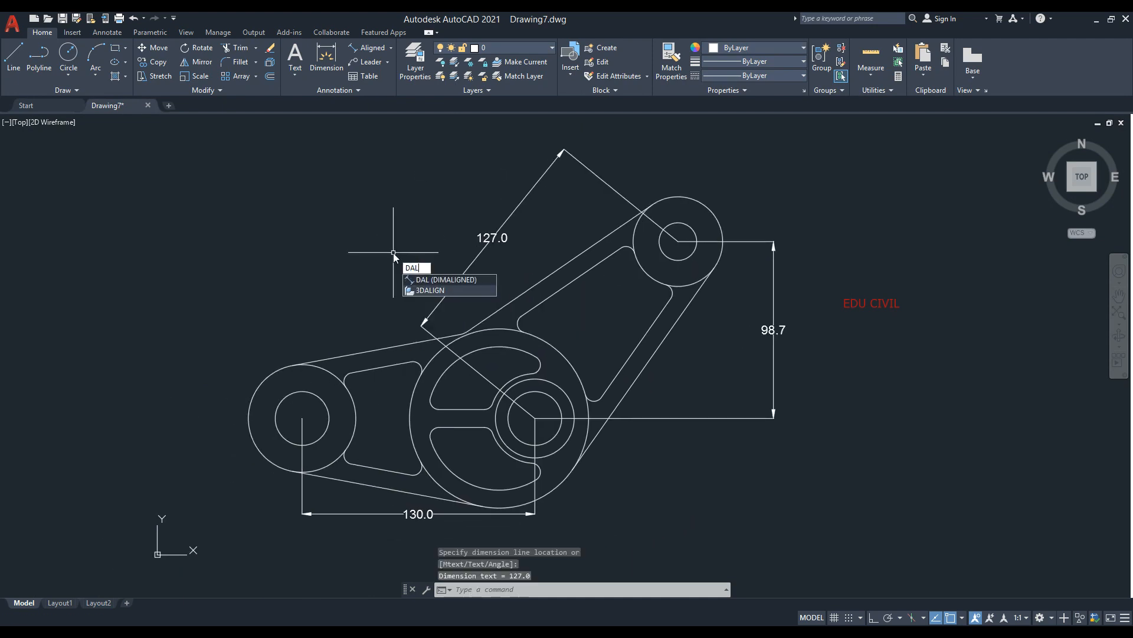
key(Escape)
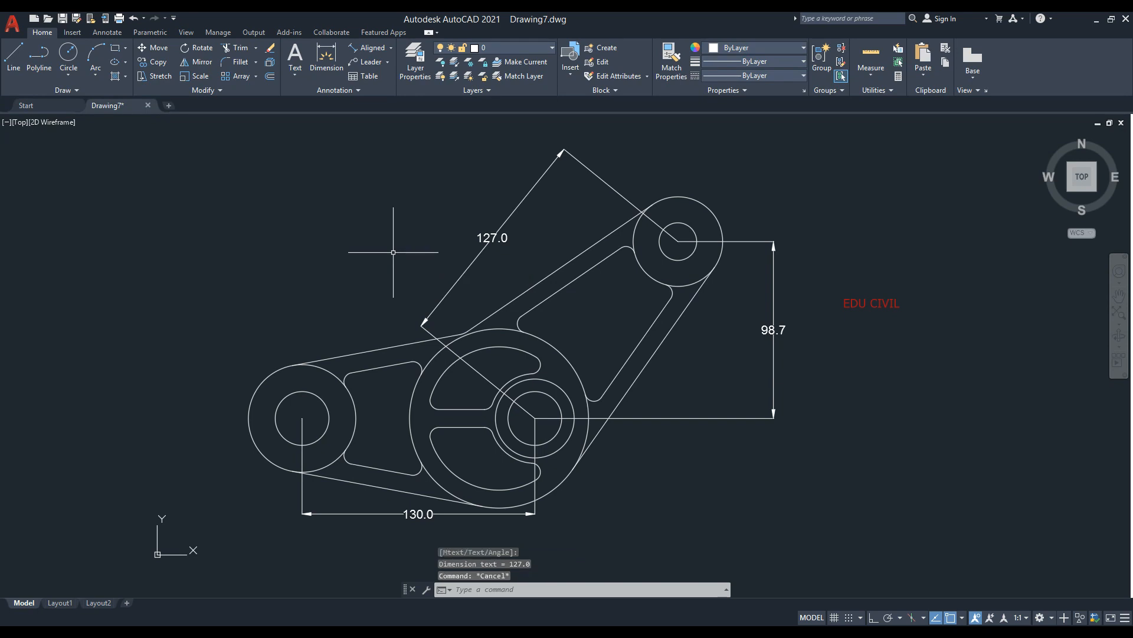
click(392, 48)
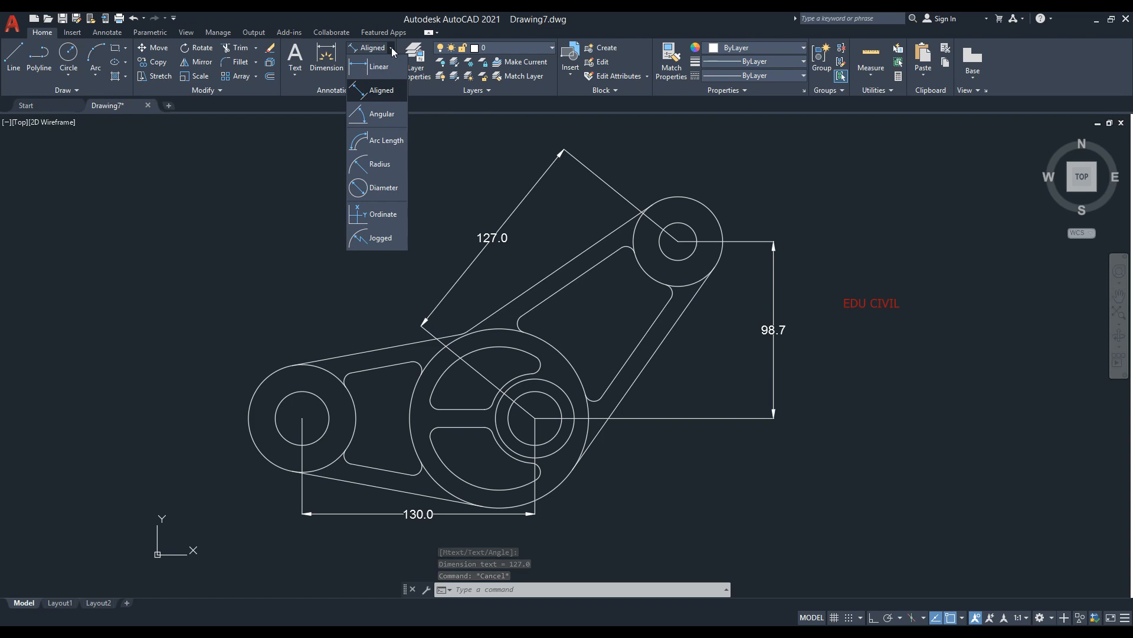
click(393, 50)
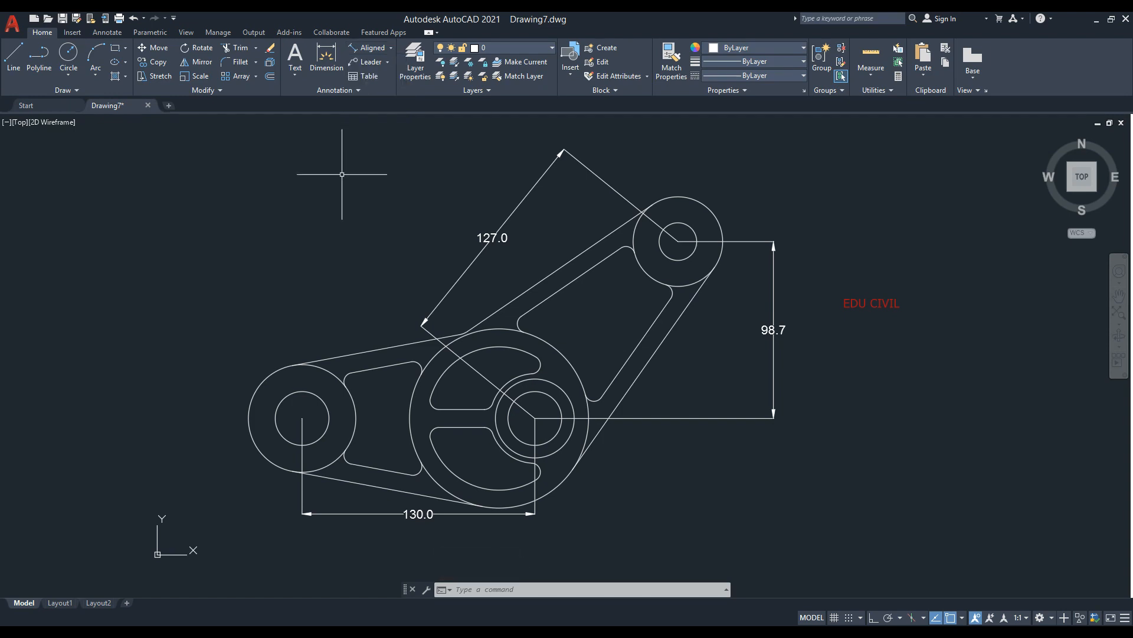
Step: Add an angular dimension between the left arm's upper edge and the slanted arm's upper edge, with its arc just above their junction
text(DAN)
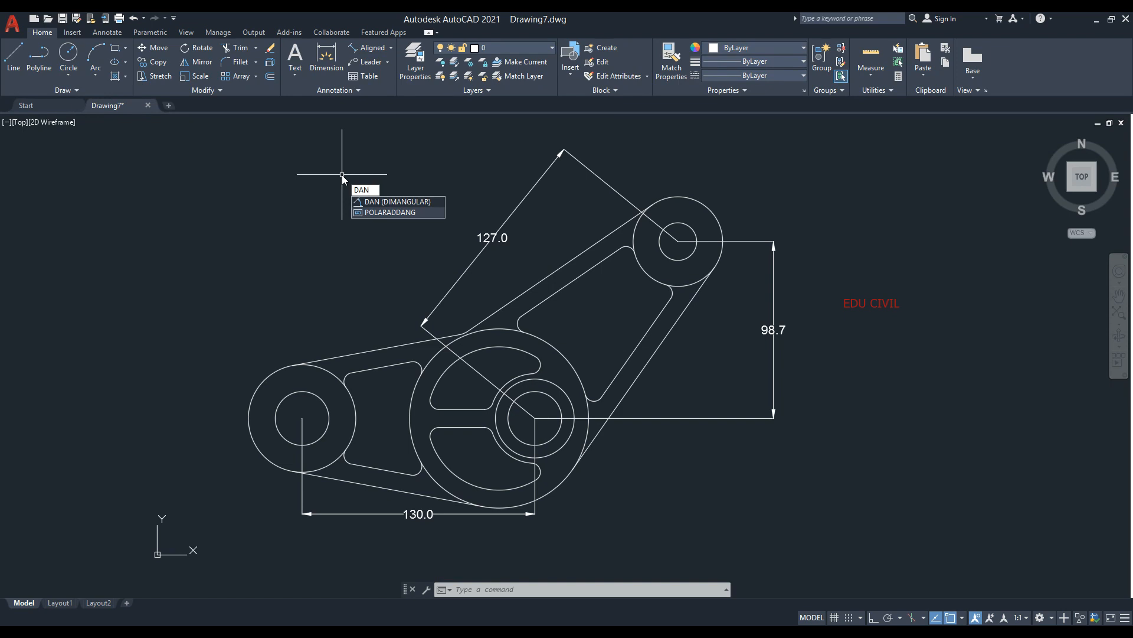
key(Return)
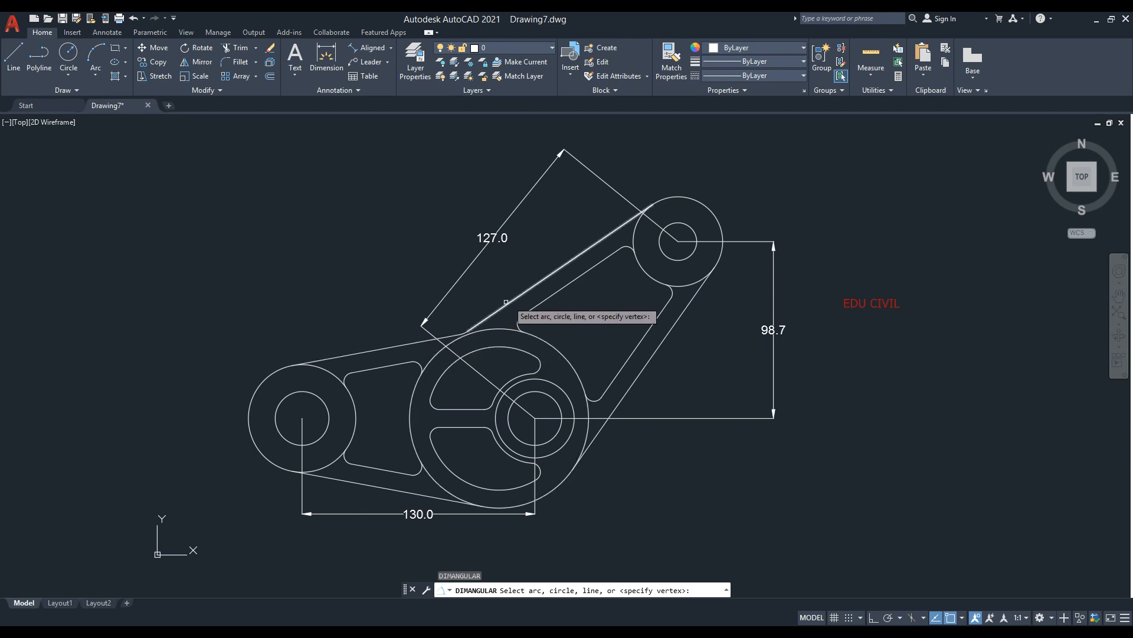
click(420, 341)
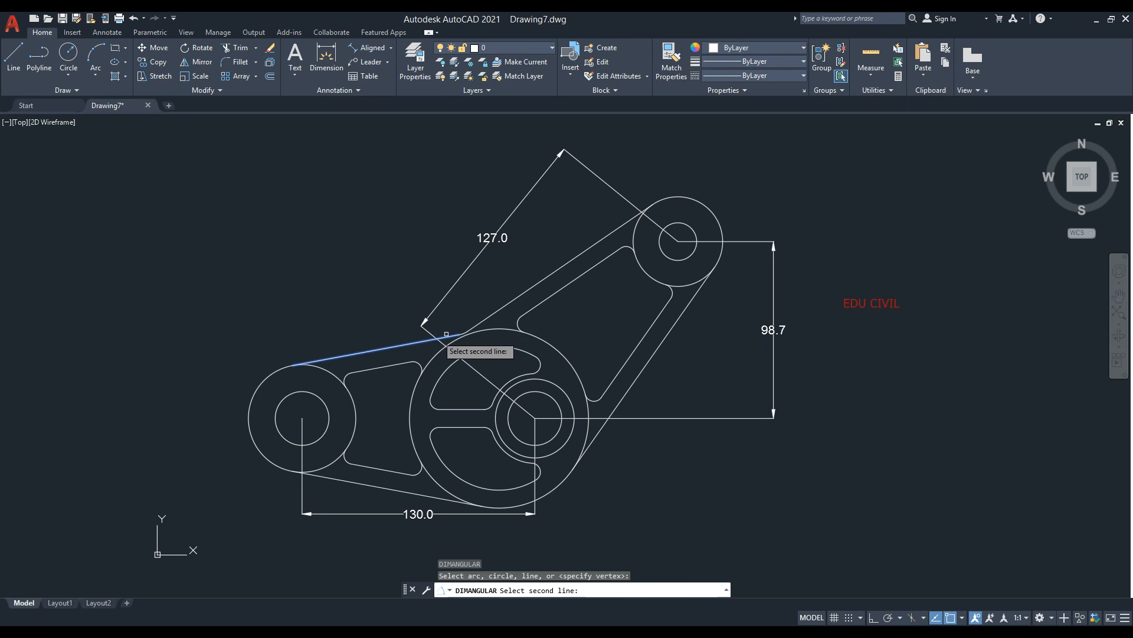
click(493, 322)
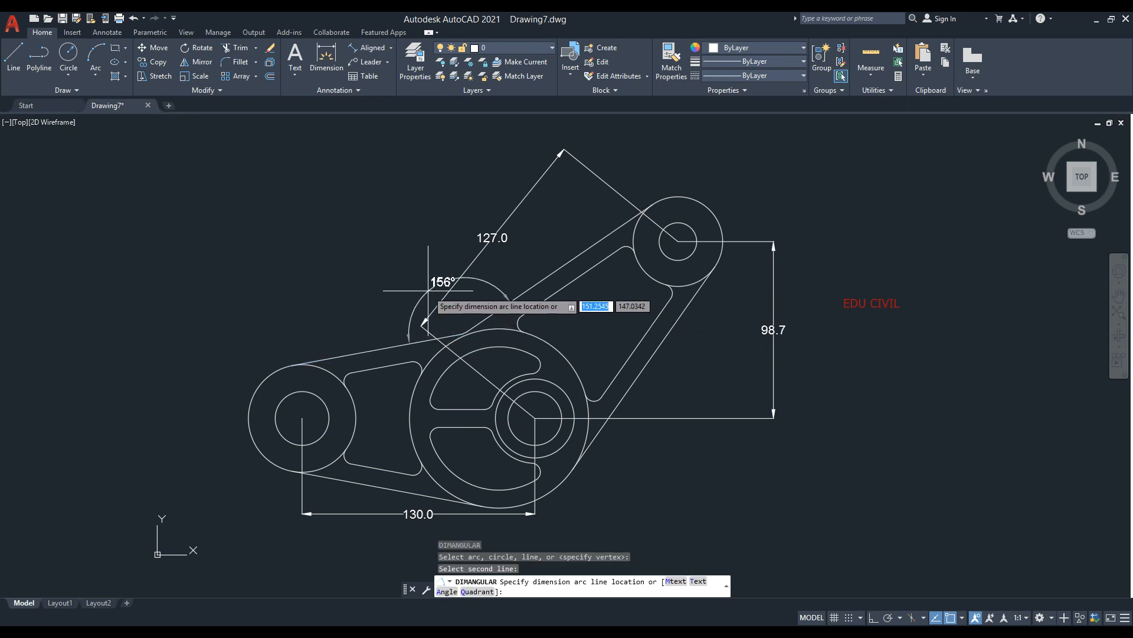
click(452, 312)
scroll(454, 310, up, 5)
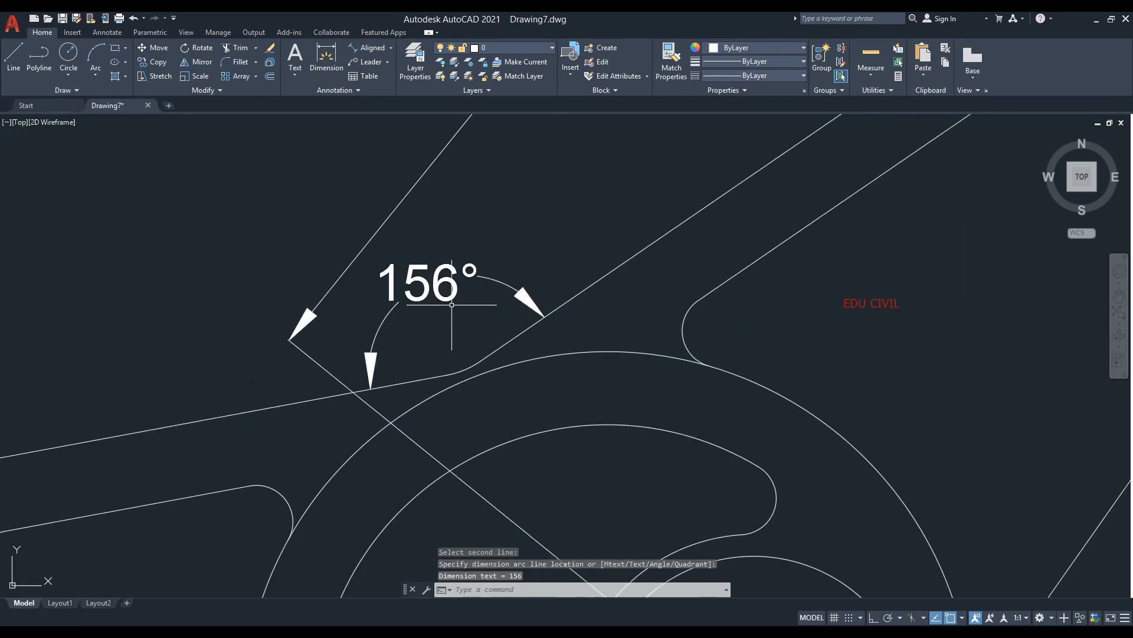
scroll(457, 301, down, 5)
scroll(473, 288, up, 6)
scroll(481, 283, down, 4)
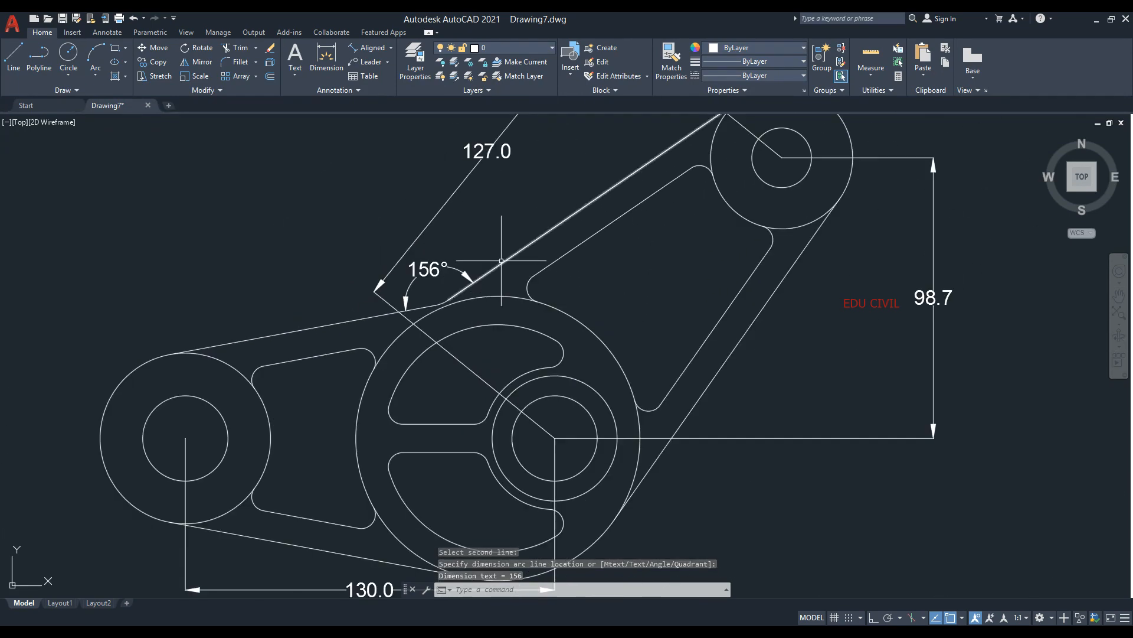
middle_drag(507, 244, 471, 290)
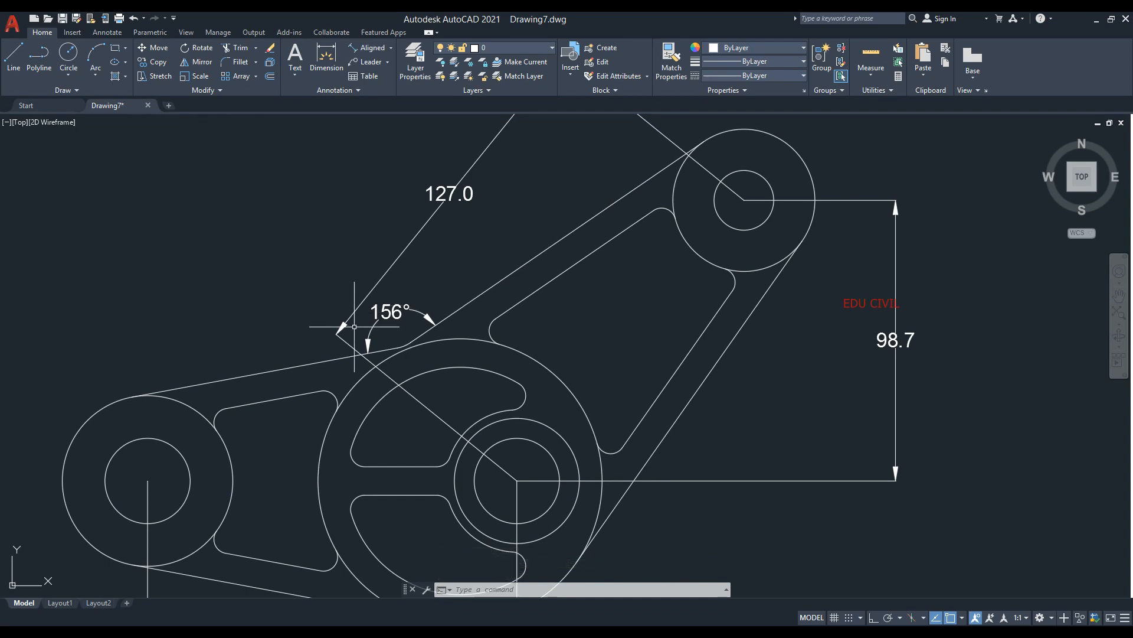
Step: Add an angular dimension between the slanted arm's lower edge and the left arm's lower edge, placed below the hub
key(Return)
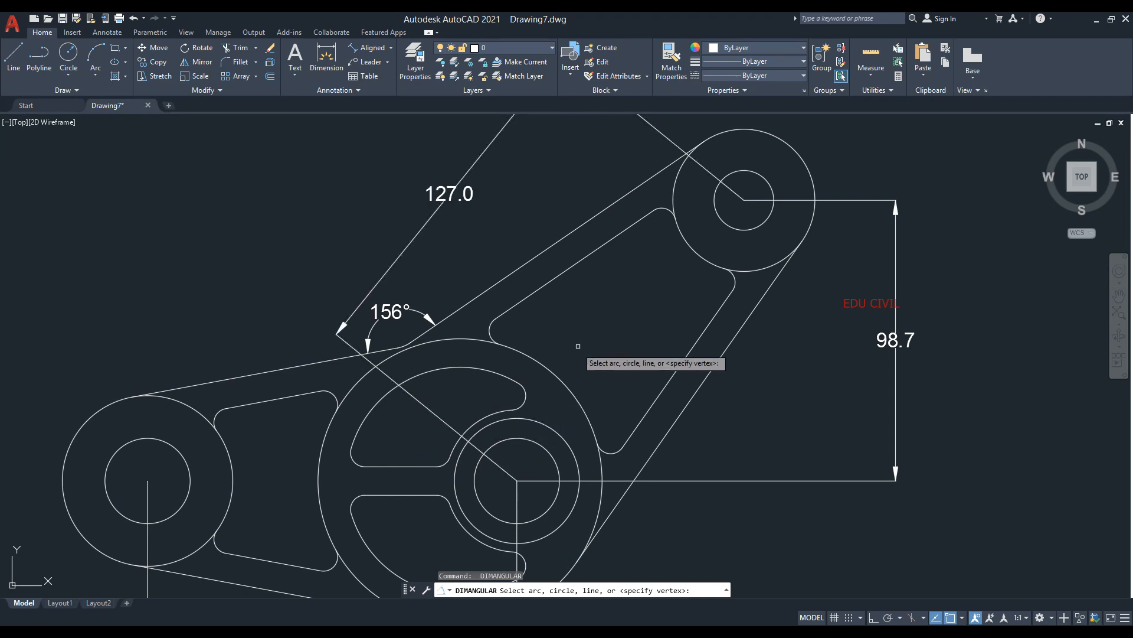
mouse_move(580, 343)
middle_down()
mouse_move(471, 319)
mouse_move(463, 271)
mouse_move(560, 213)
middle_up()
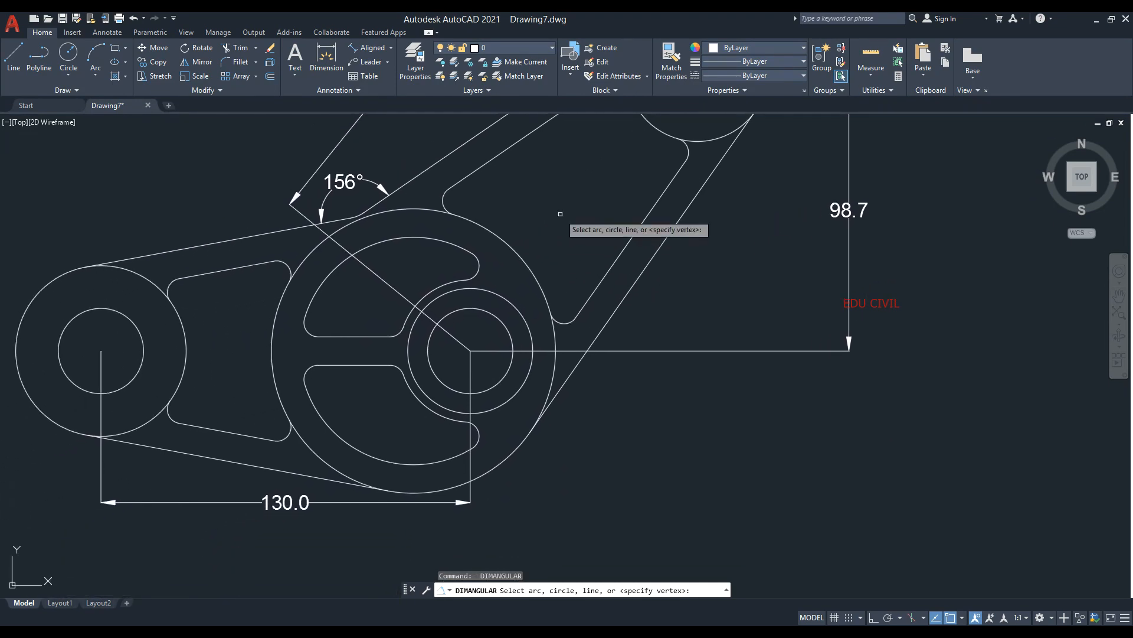
click(624, 302)
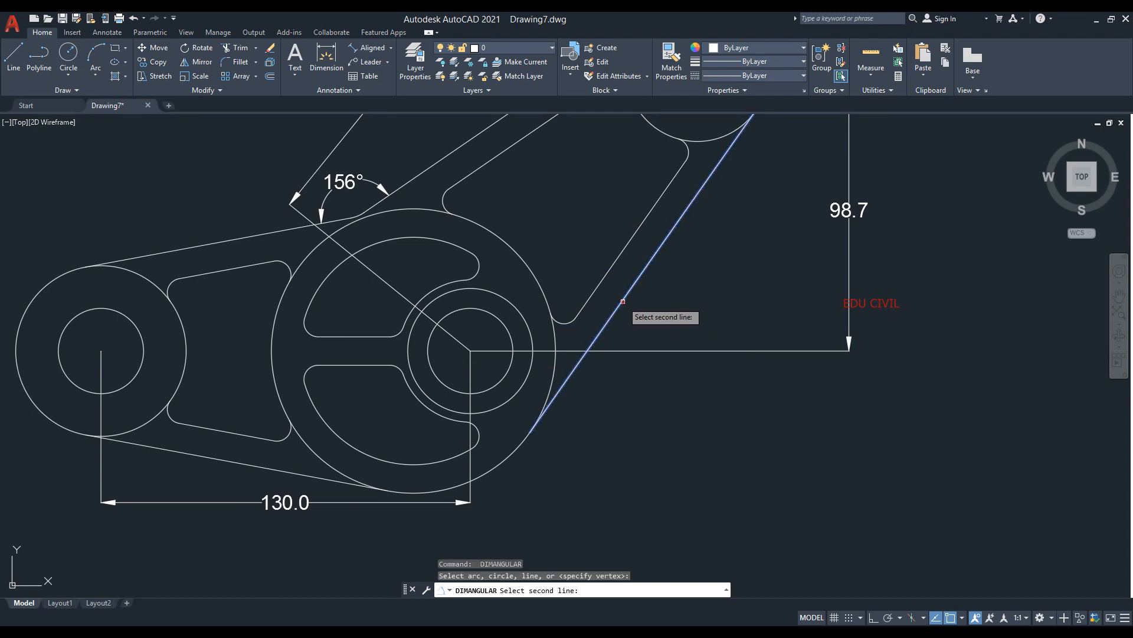
click(287, 476)
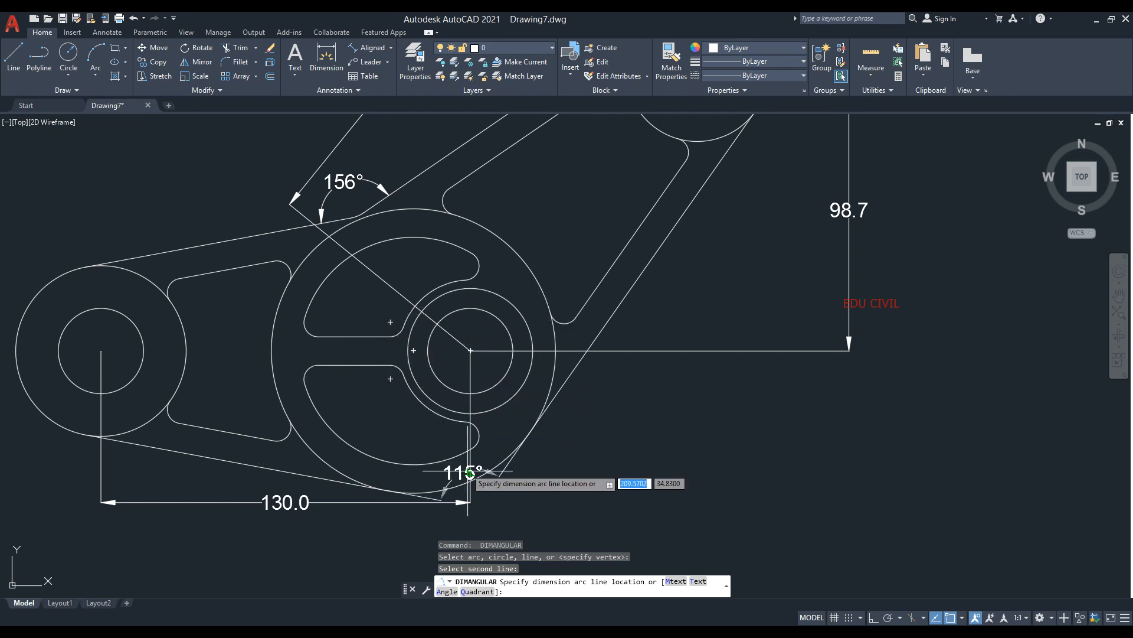
middle_drag(553, 502, 528, 370)
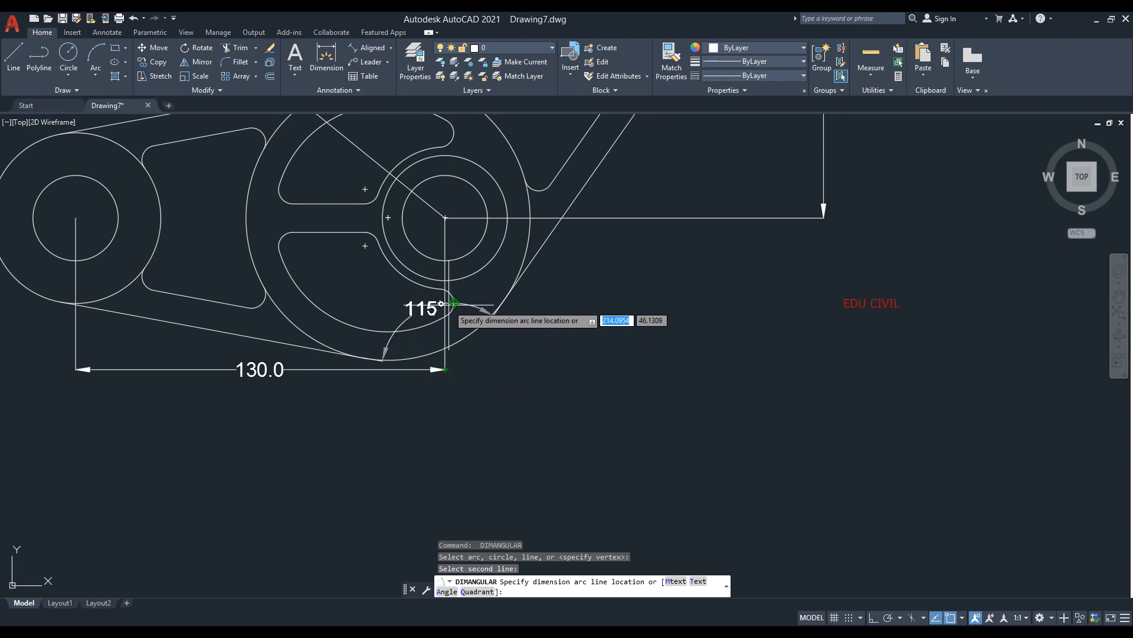
click(479, 425)
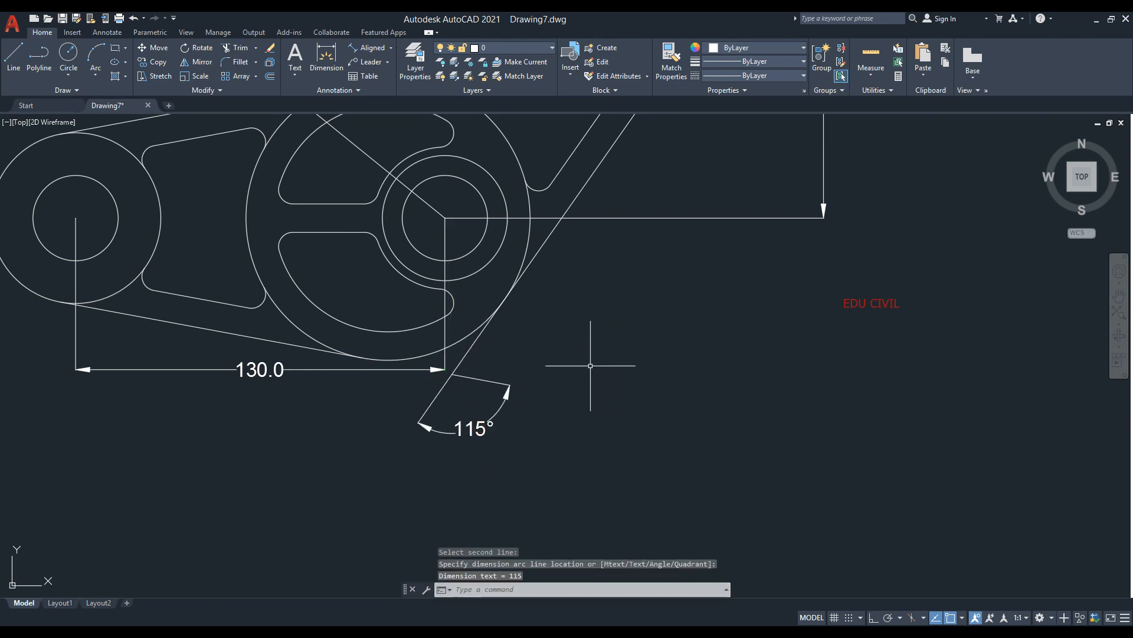
middle_drag(590, 354, 501, 472)
scroll(501, 471, down, 2)
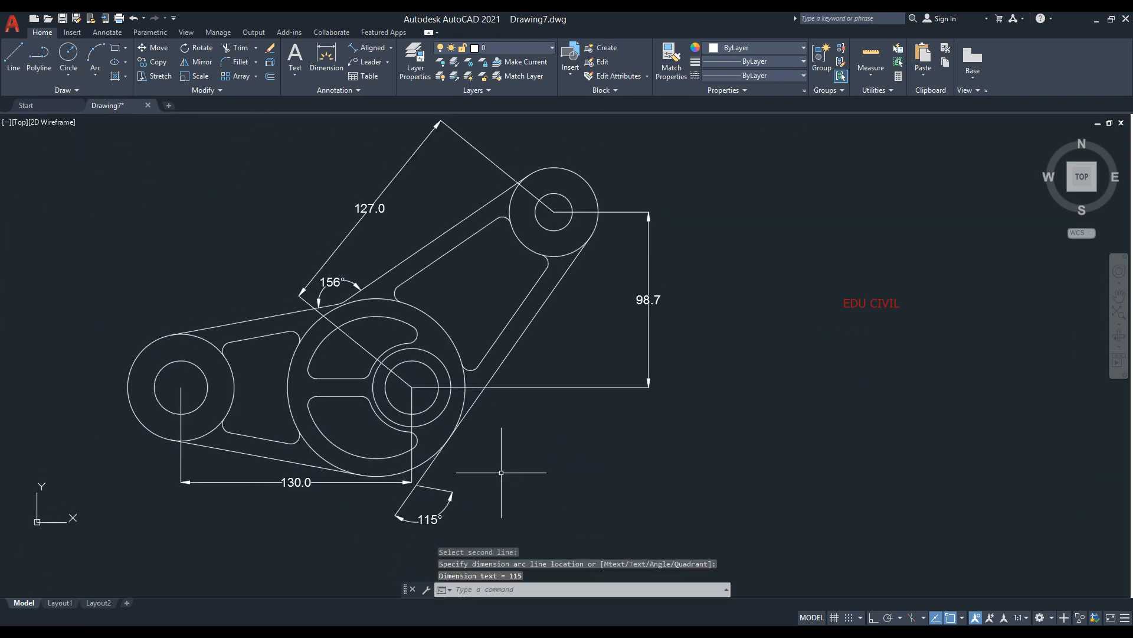
scroll(241, 412, up, 2)
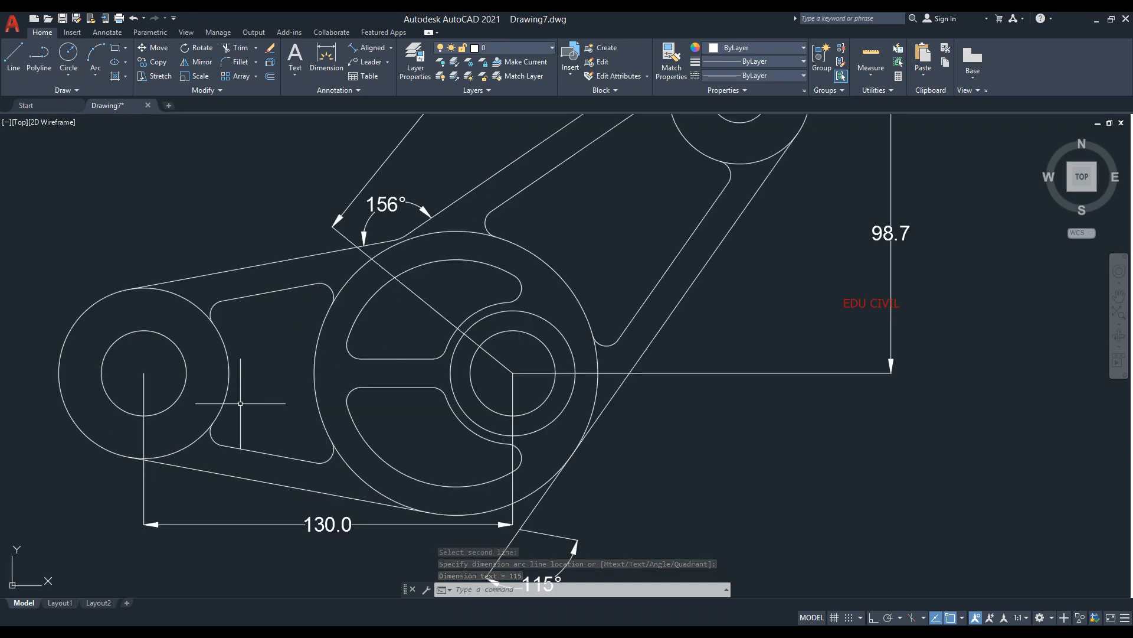
Step: Add an arc length dimension to the outer arc of the hub's upper pocket, placed just outside that arc
click(391, 49)
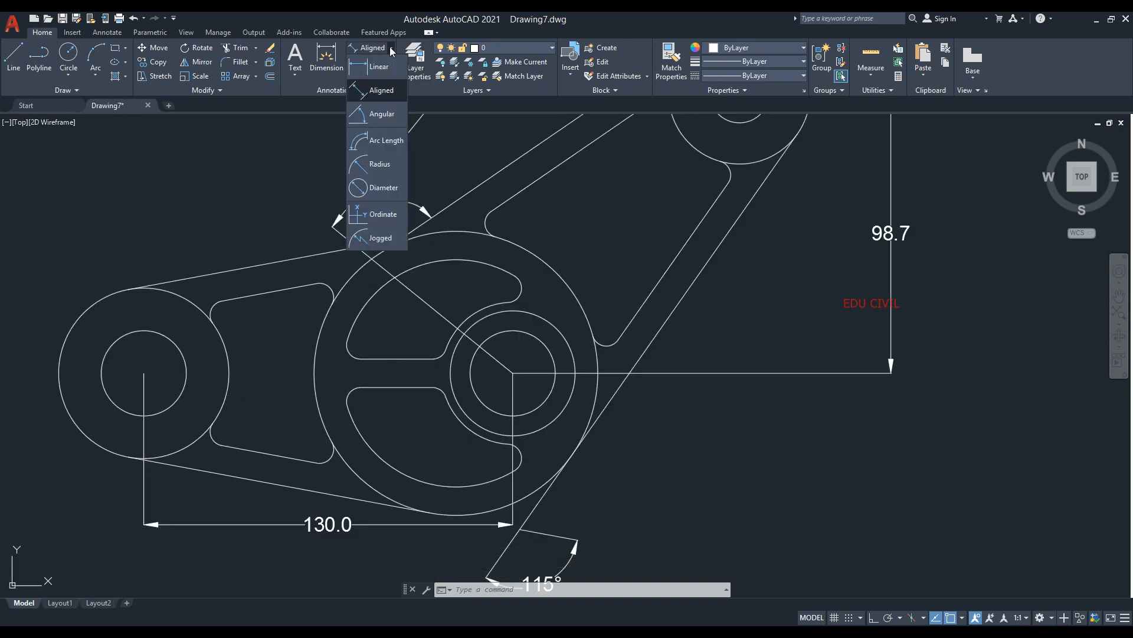
click(391, 50)
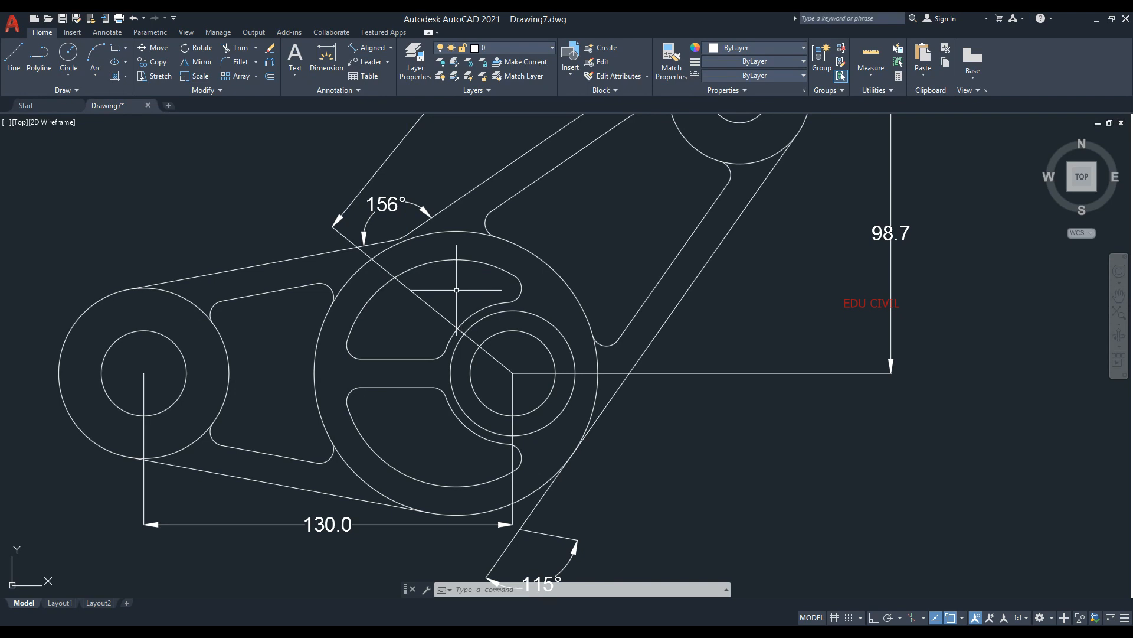
text(dar)
key(Return)
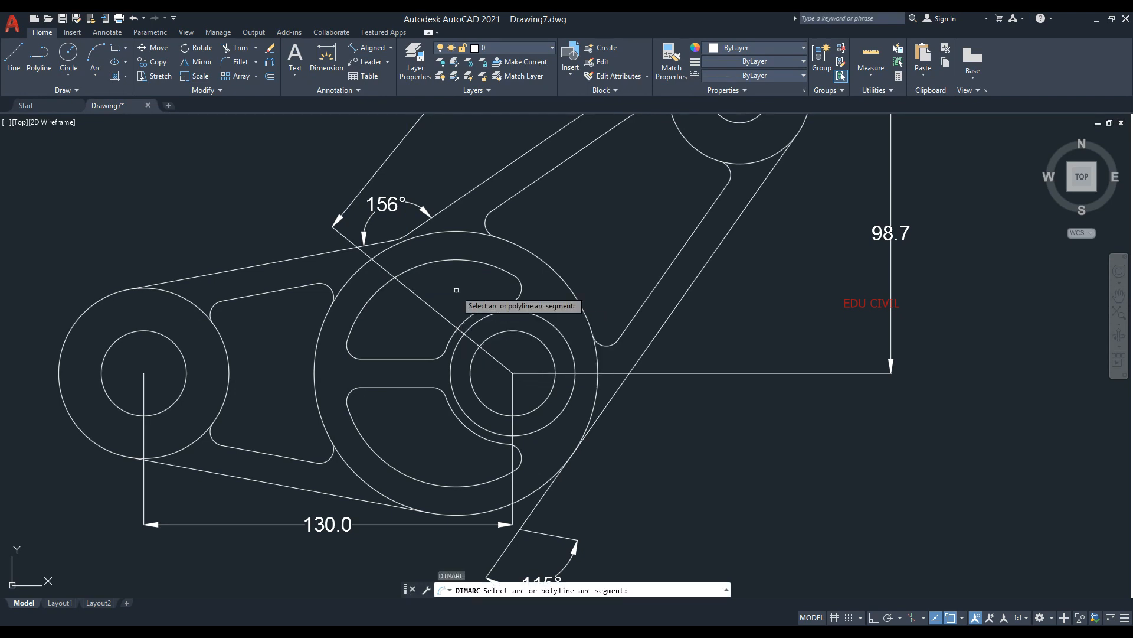
click(370, 301)
click(366, 304)
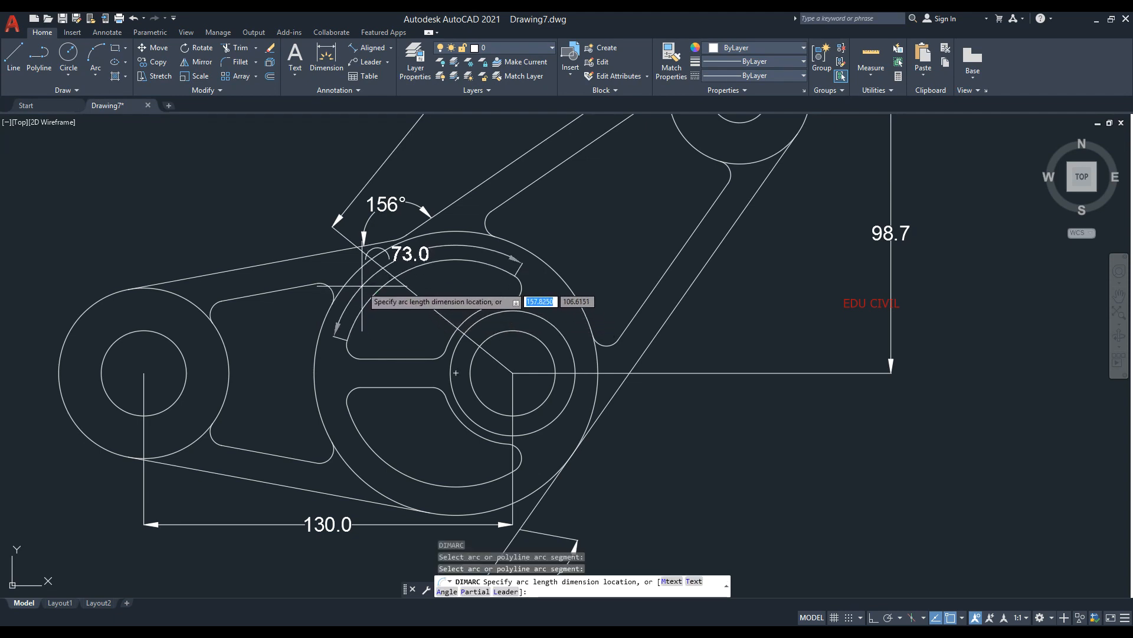
click(363, 288)
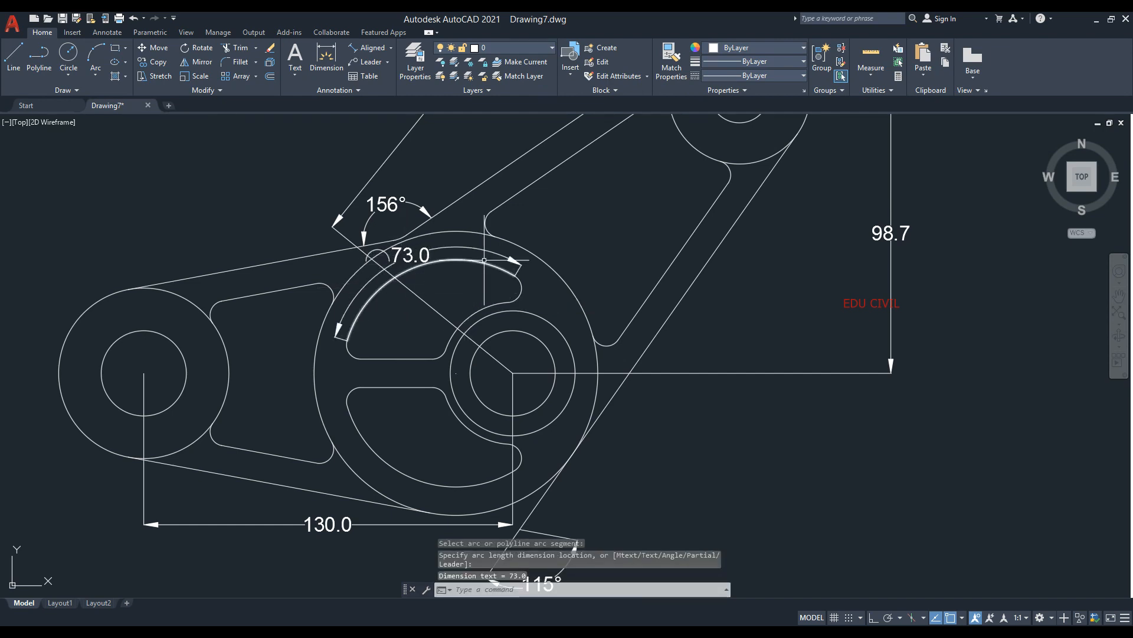
mouse_move(607, 260)
middle_down()
mouse_move(579, 387)
mouse_move(535, 368)
middle_up()
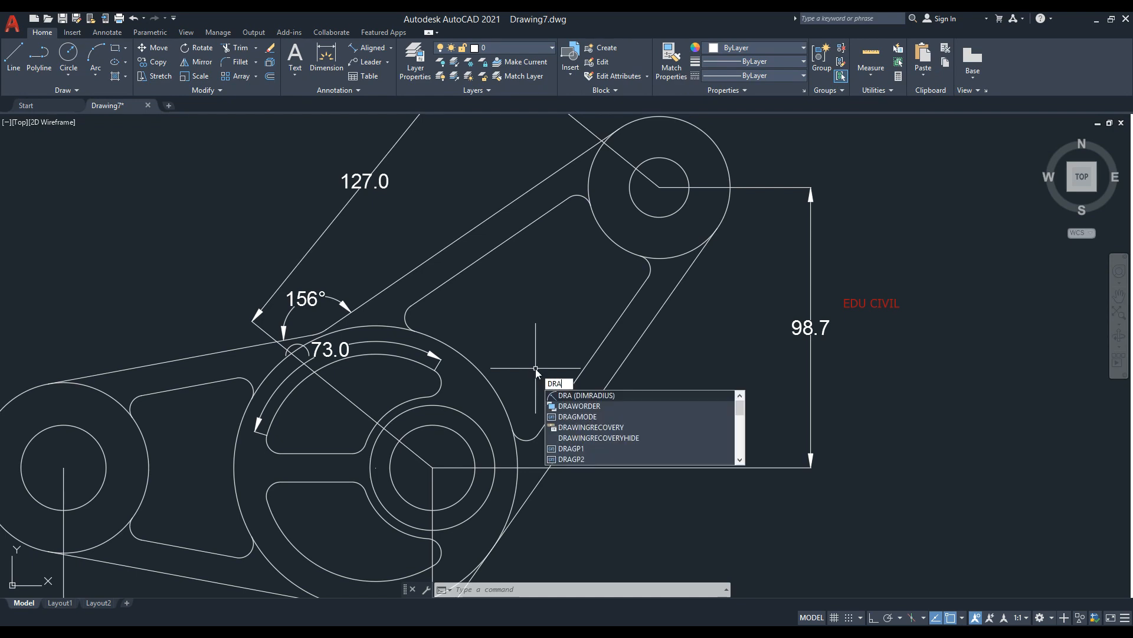
Step: Add a radius dimension to the slanted-arm pocket's fillet beside the hub's upper edge, placed above and left of the fillet
key(Return)
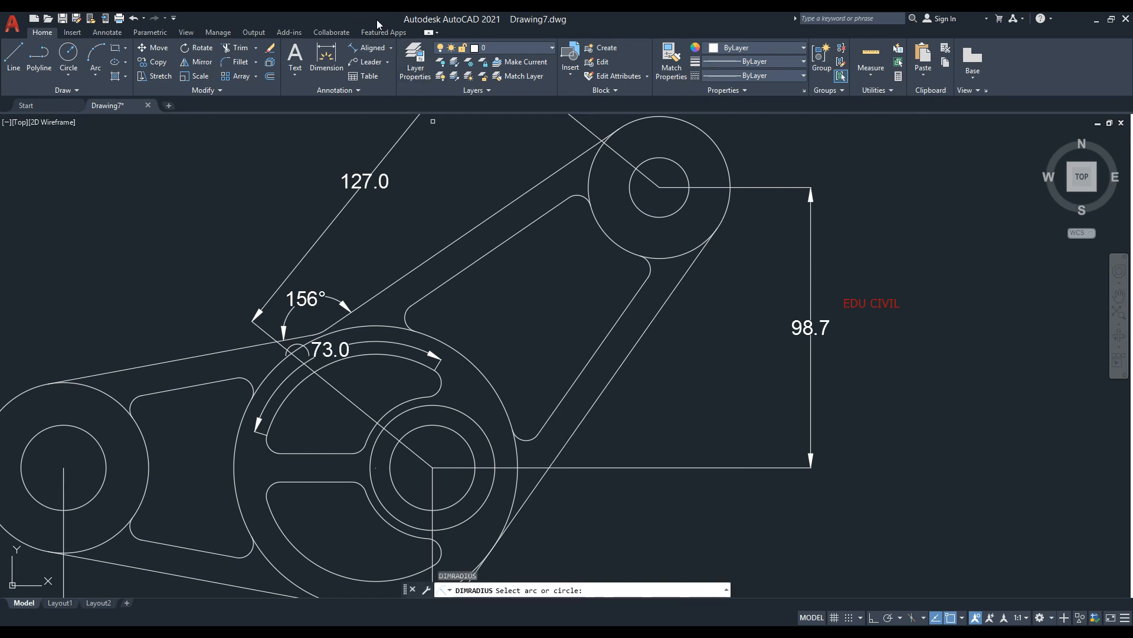
click(391, 49)
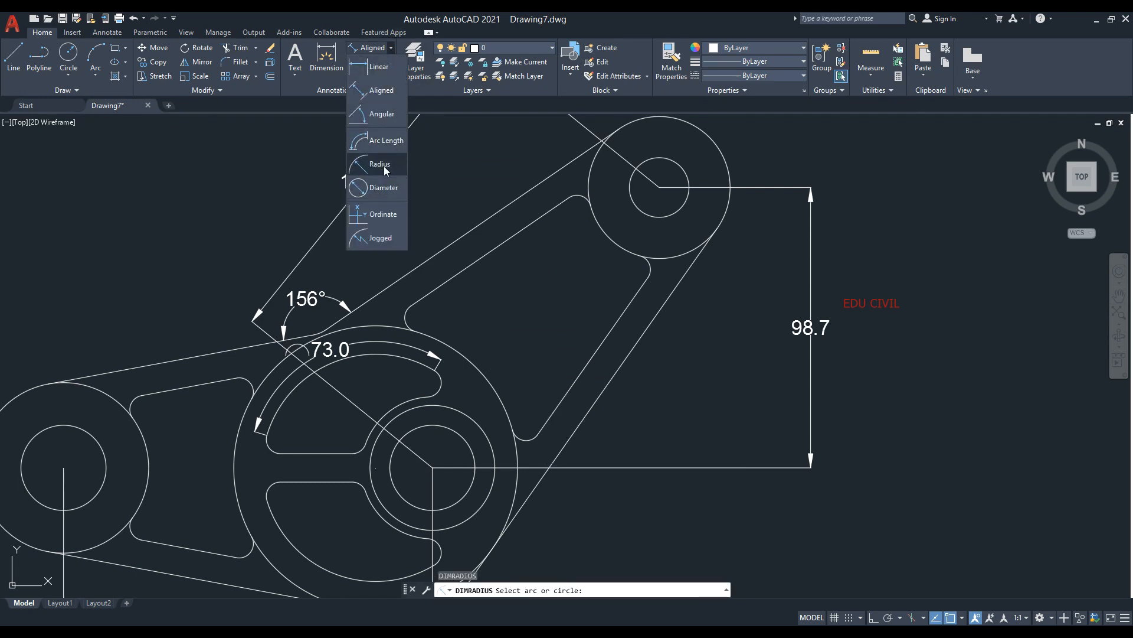
click(383, 165)
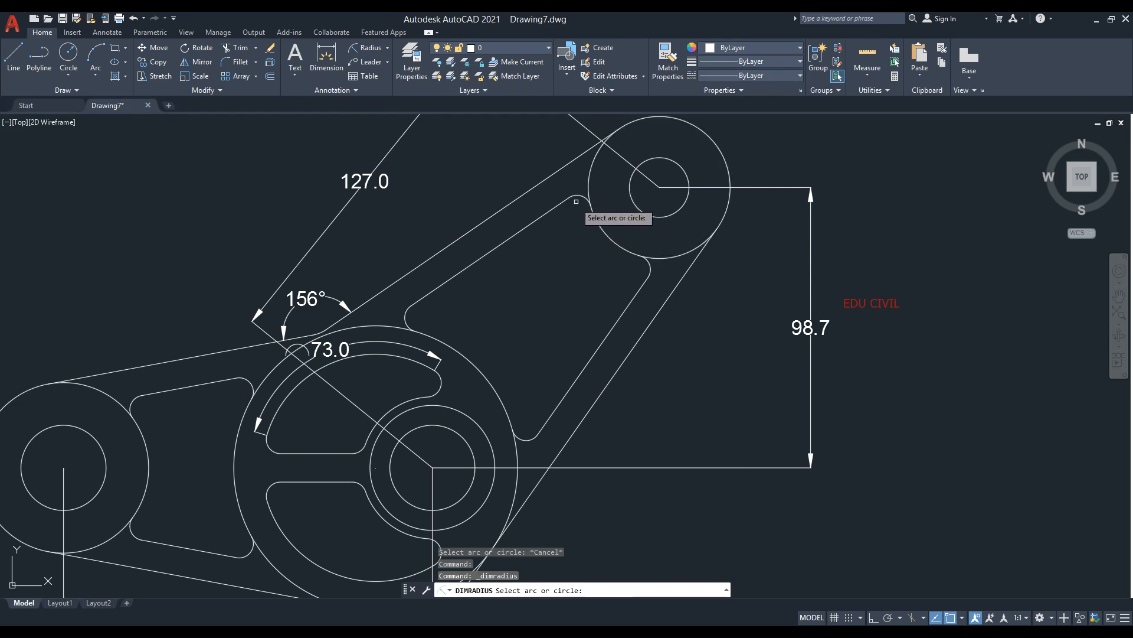
click(404, 318)
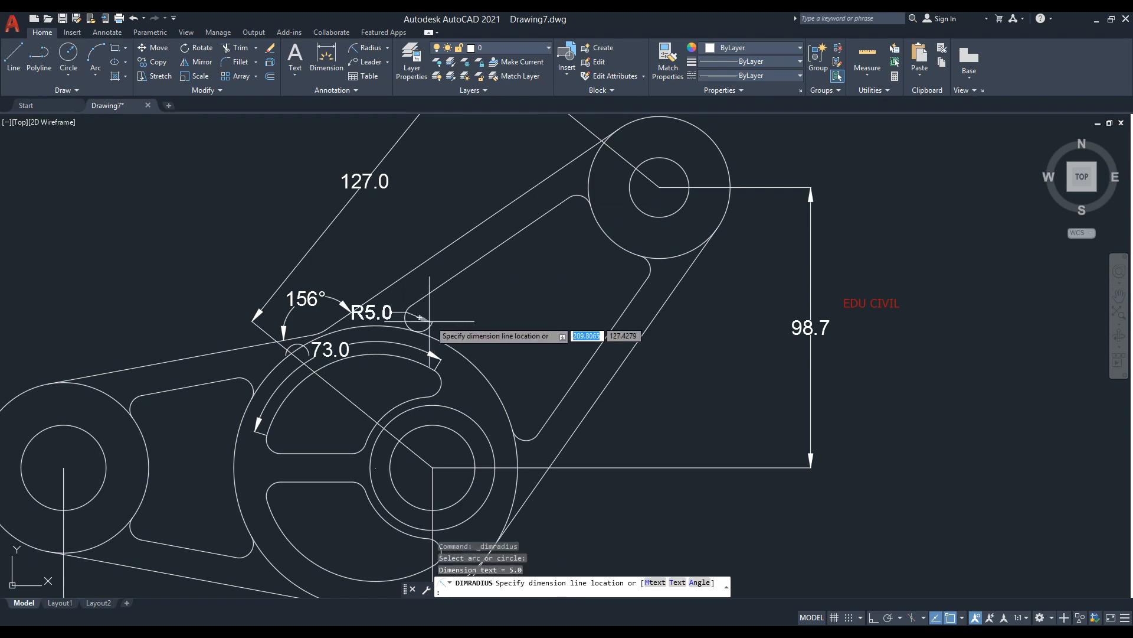
click(401, 289)
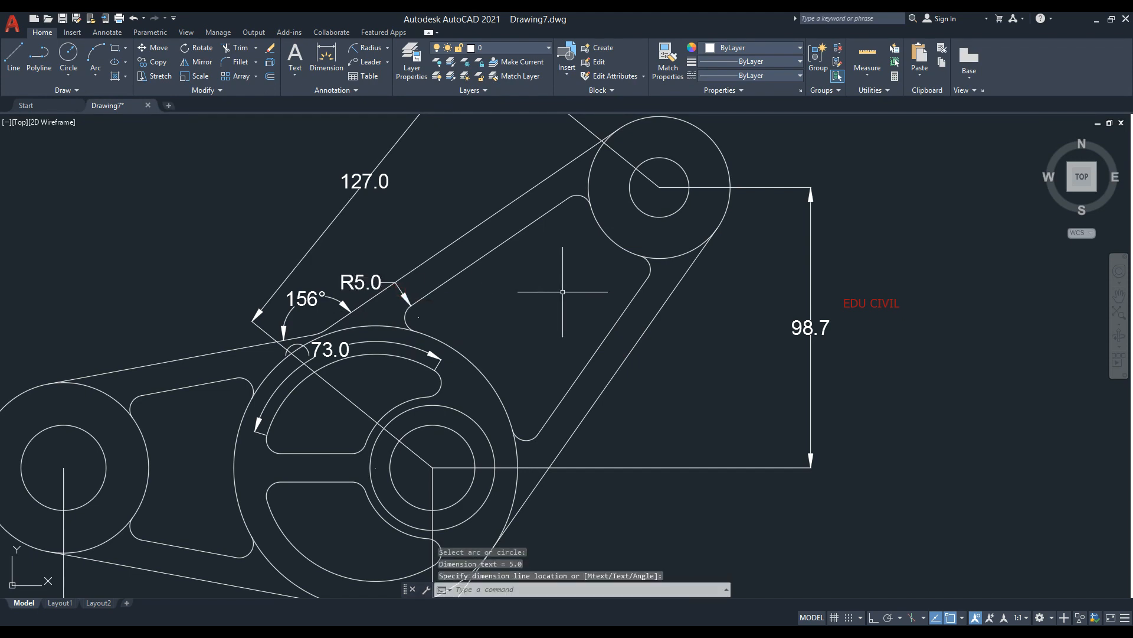
Step: Add radius dimensions to the slanted-arm pocket's fillet below the upper boss and the left-arm pocket's lower-left fillet, both placed outside the arms
key(Return)
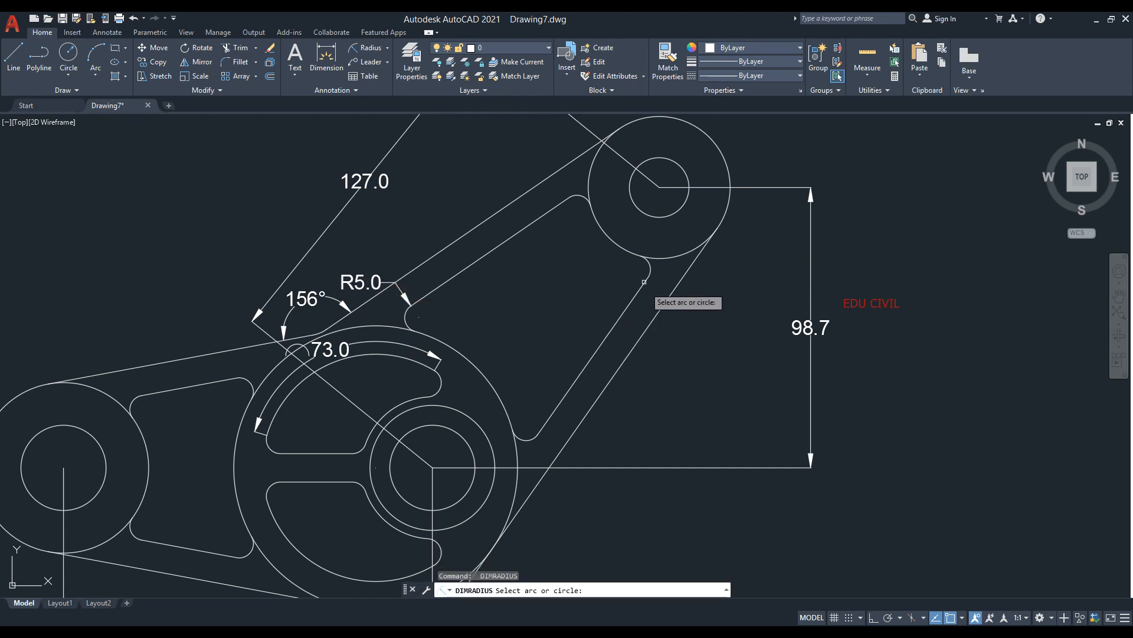
click(695, 313)
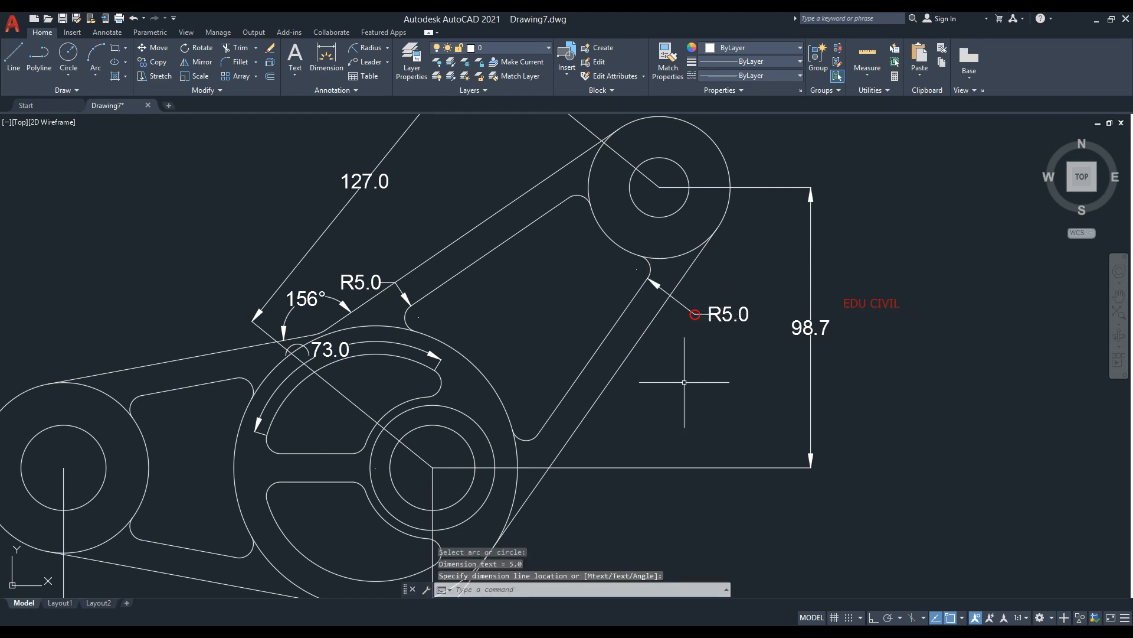
mouse_move(683, 379)
middle_down()
mouse_move(686, 355)
mouse_move(653, 314)
mouse_move(702, 291)
middle_up()
key(Return)
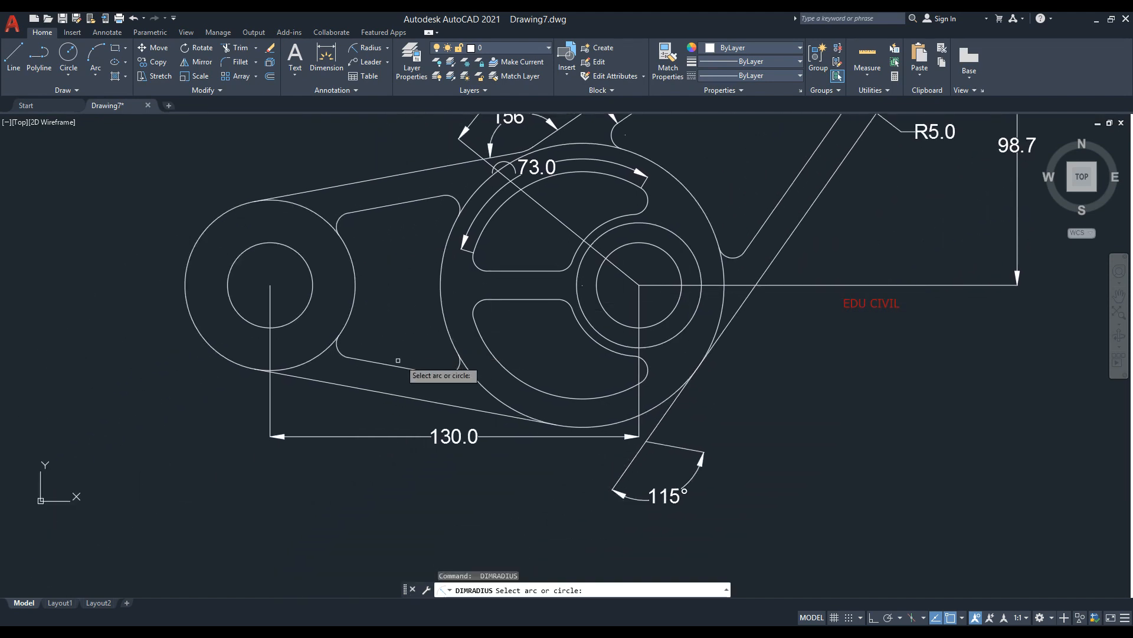
click(338, 348)
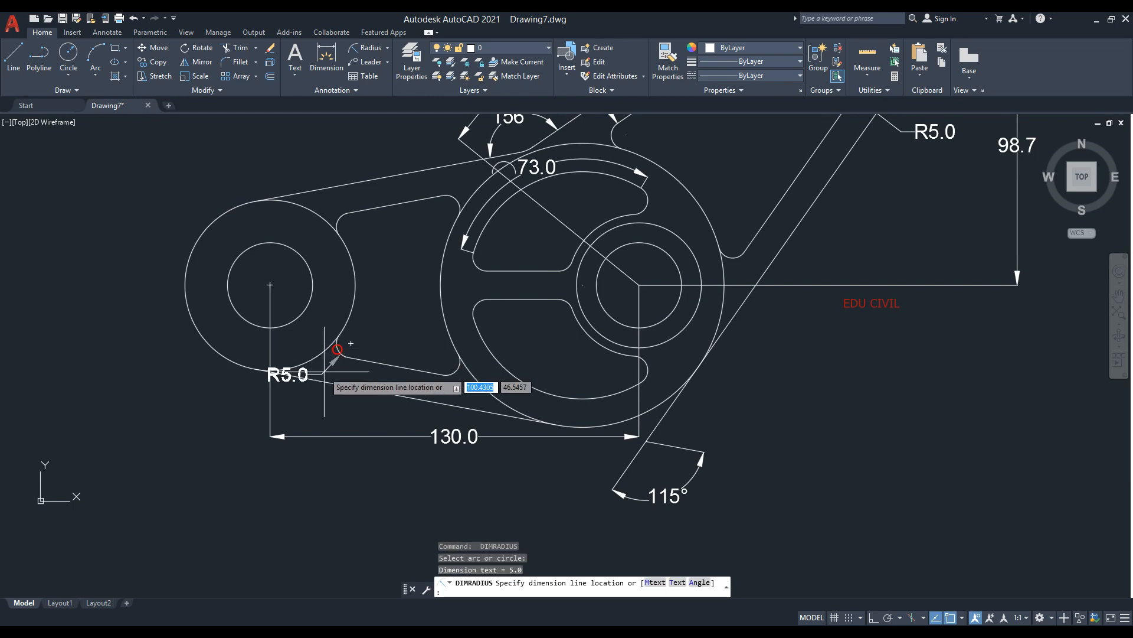
click(254, 407)
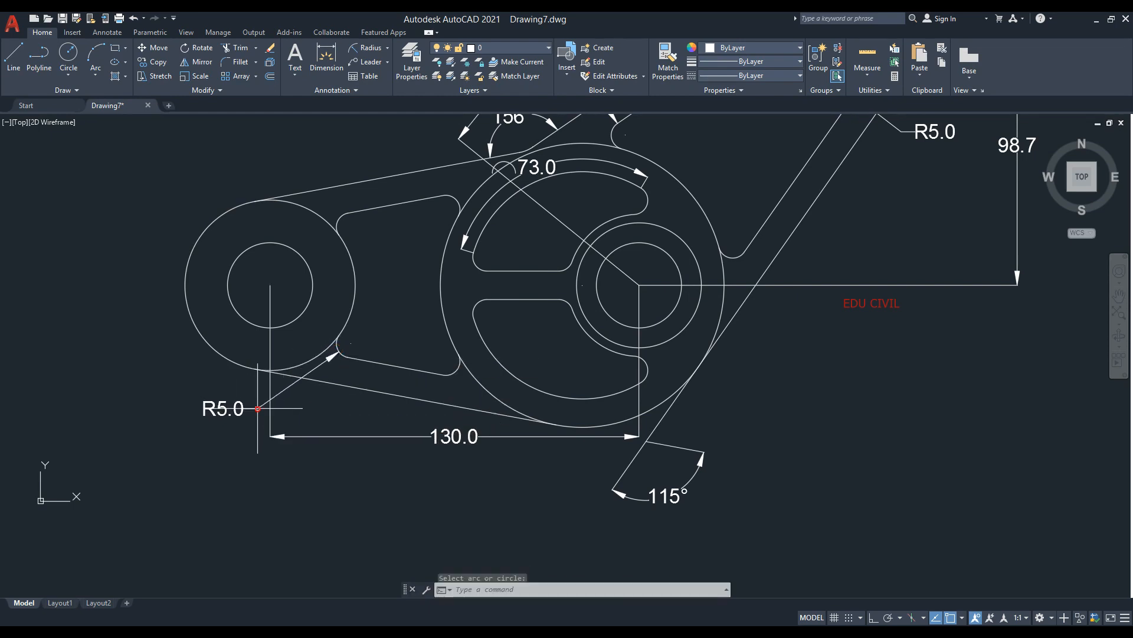
Step: Add a diameter dimension to the left boss's inner circle, placed above and left of the boss
scroll(584, 412, down, 2)
mouse_move(733, 376)
middle_down()
mouse_move(703, 399)
mouse_move(561, 432)
middle_up()
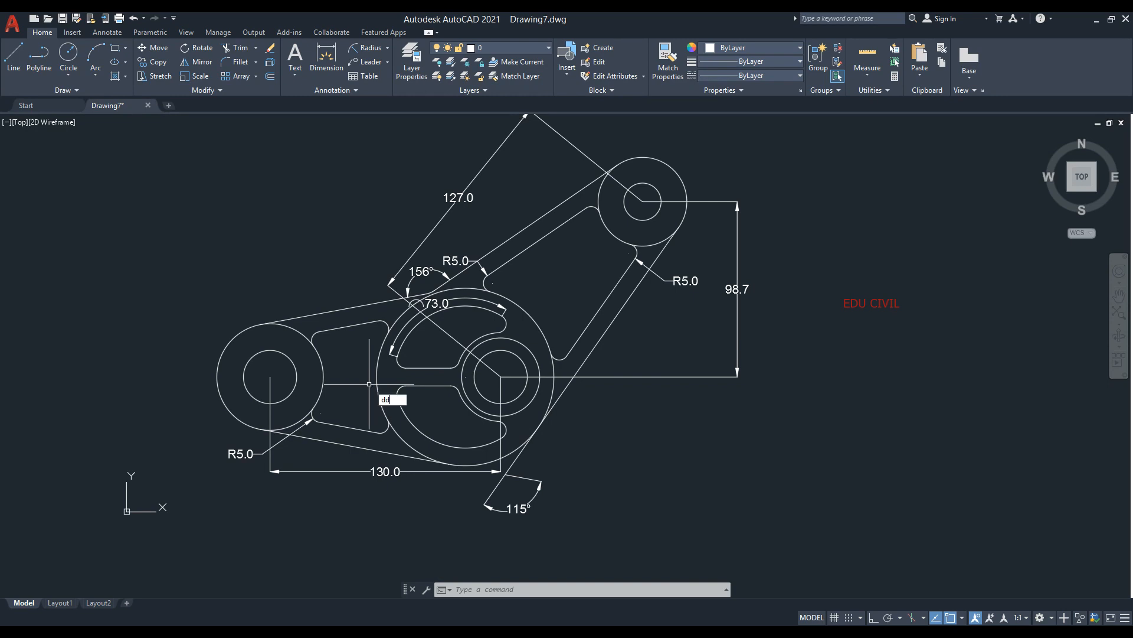
text(i)
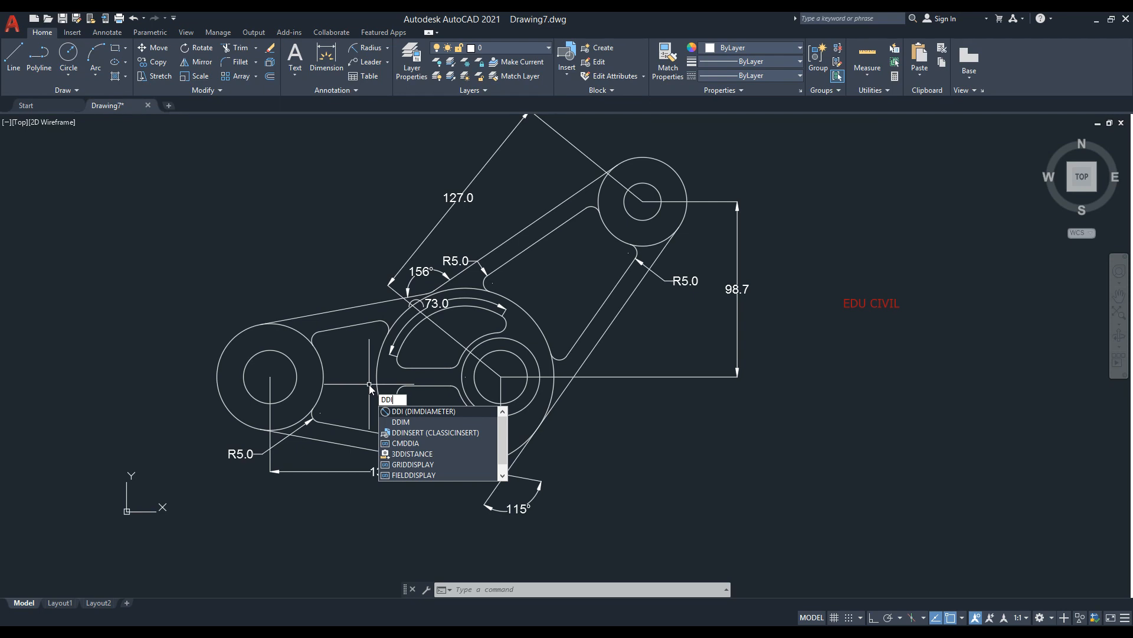
key(Return)
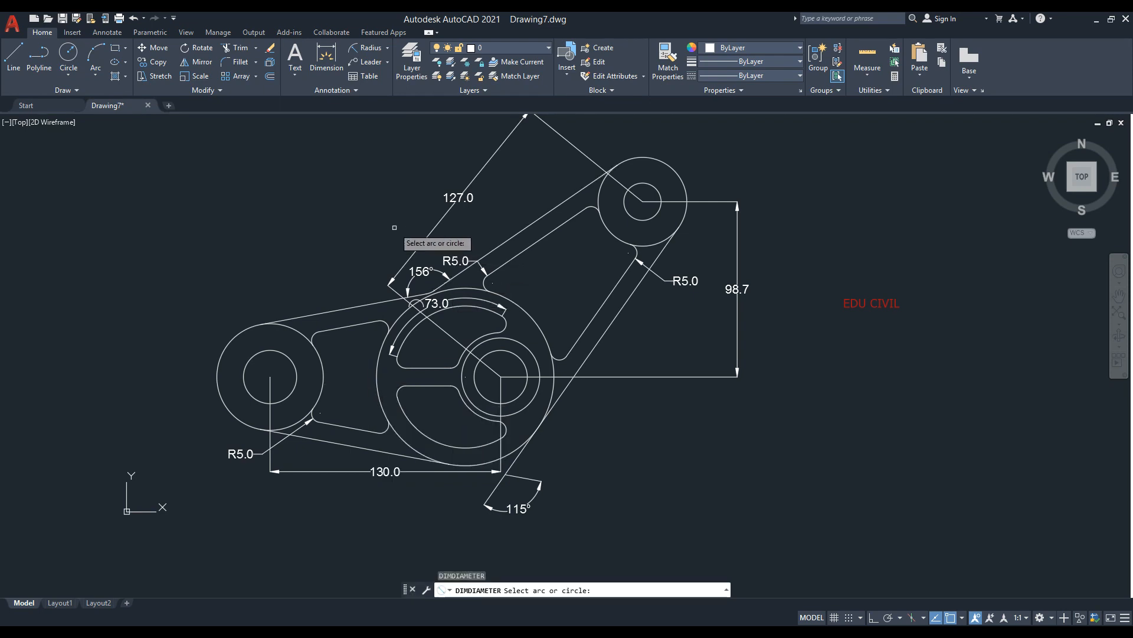
click(388, 49)
click(376, 188)
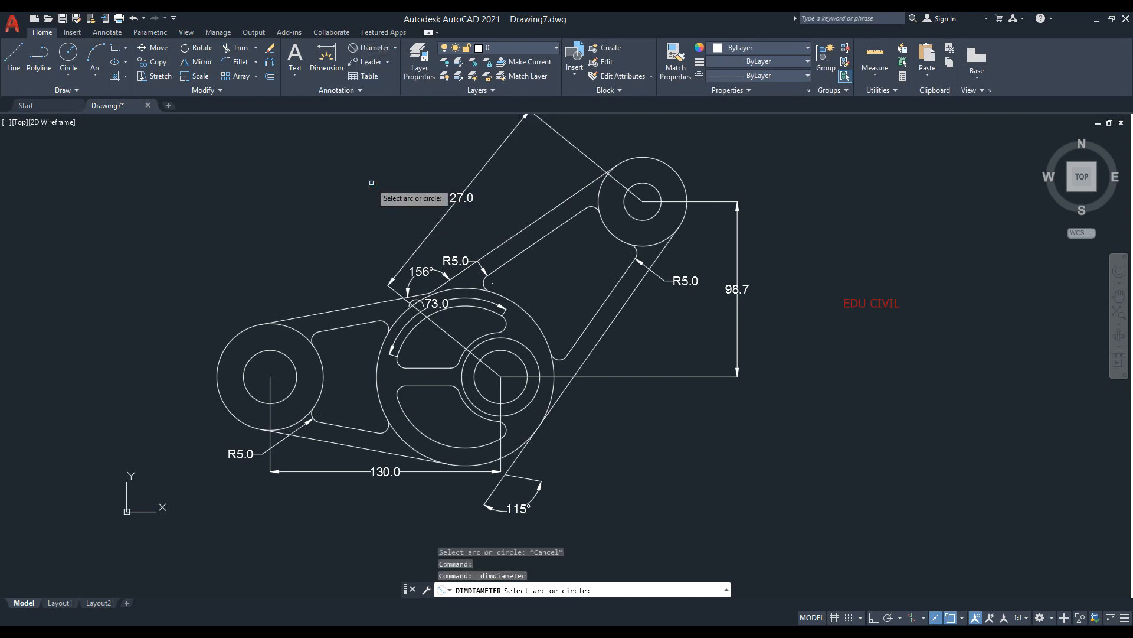
scroll(341, 389, up, 2)
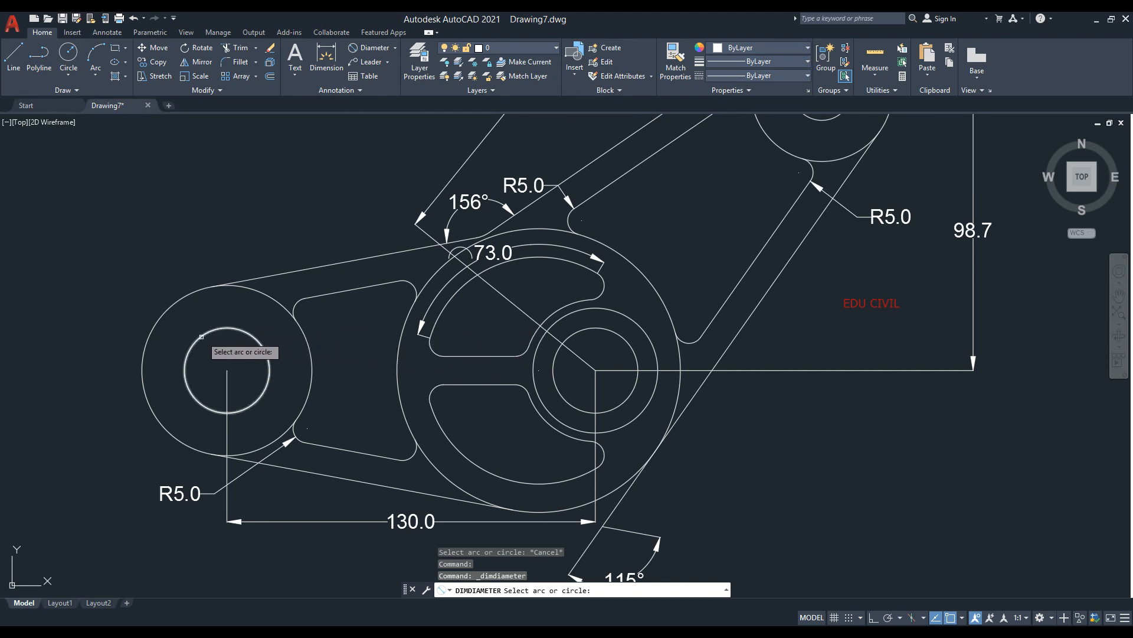
click(185, 362)
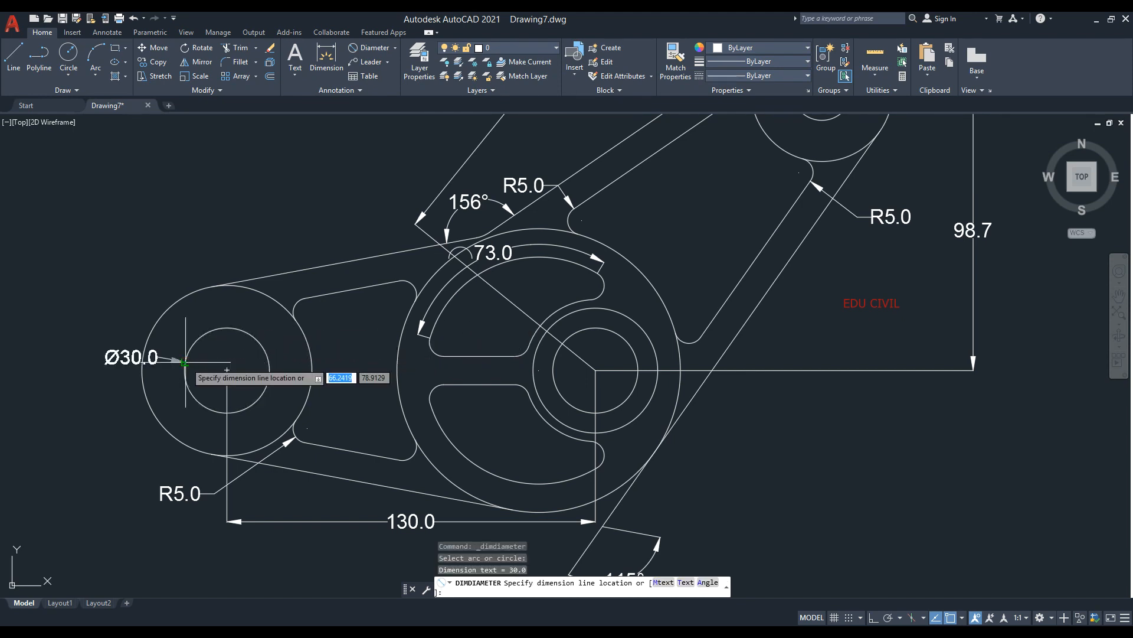
click(145, 284)
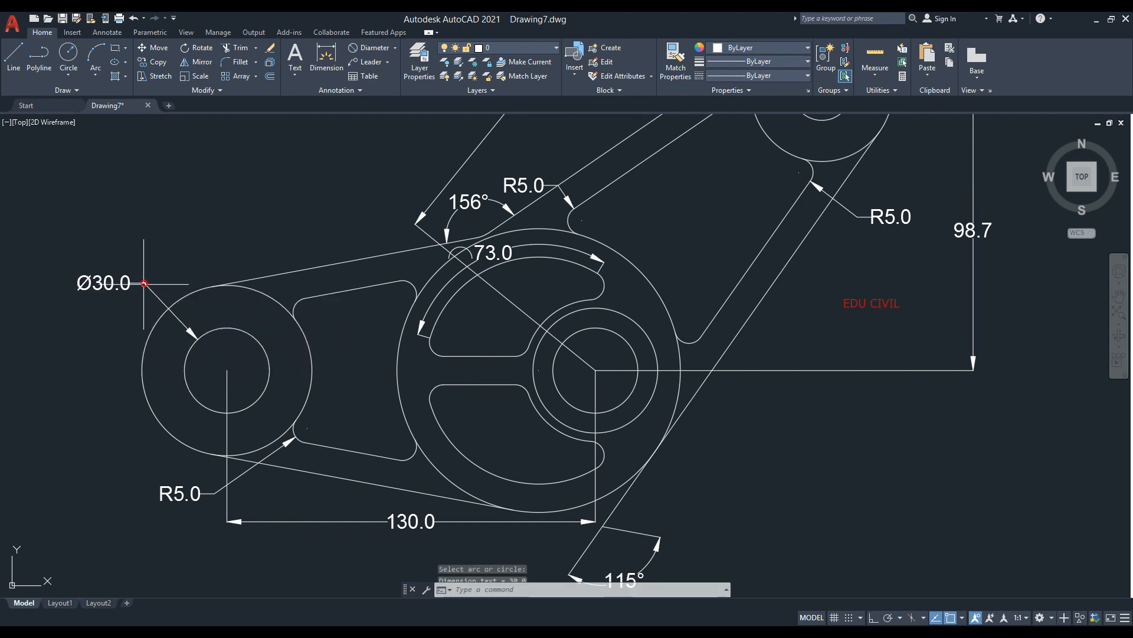
Step: Add a diameter dimension to the left boss's outer circle, placed below and left of the boss
key(Return)
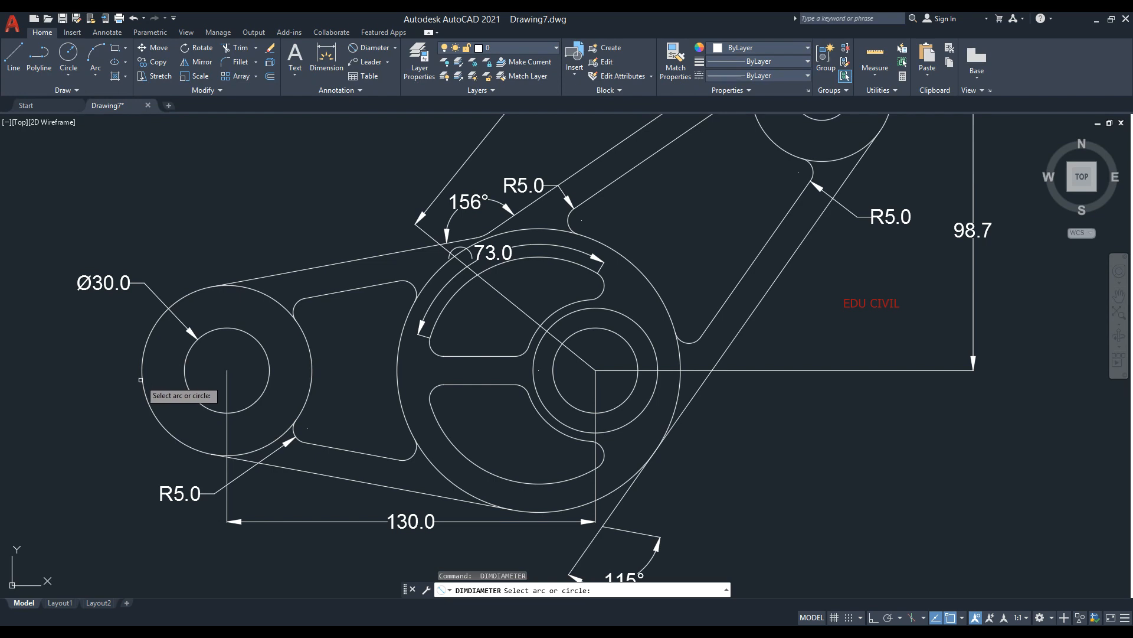
click(142, 383)
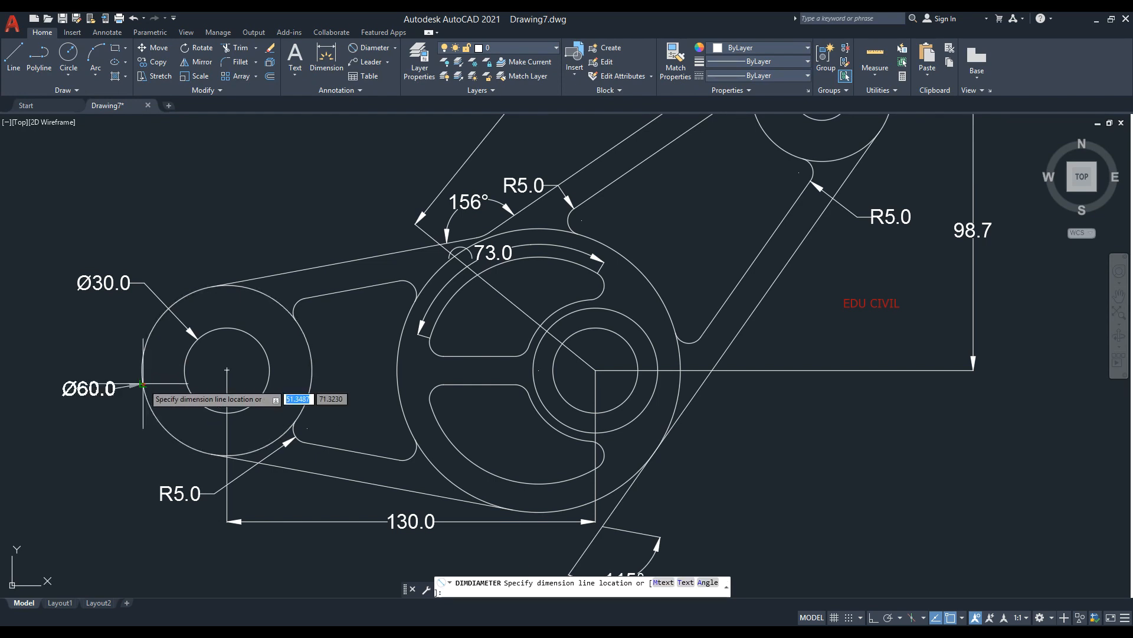
click(107, 433)
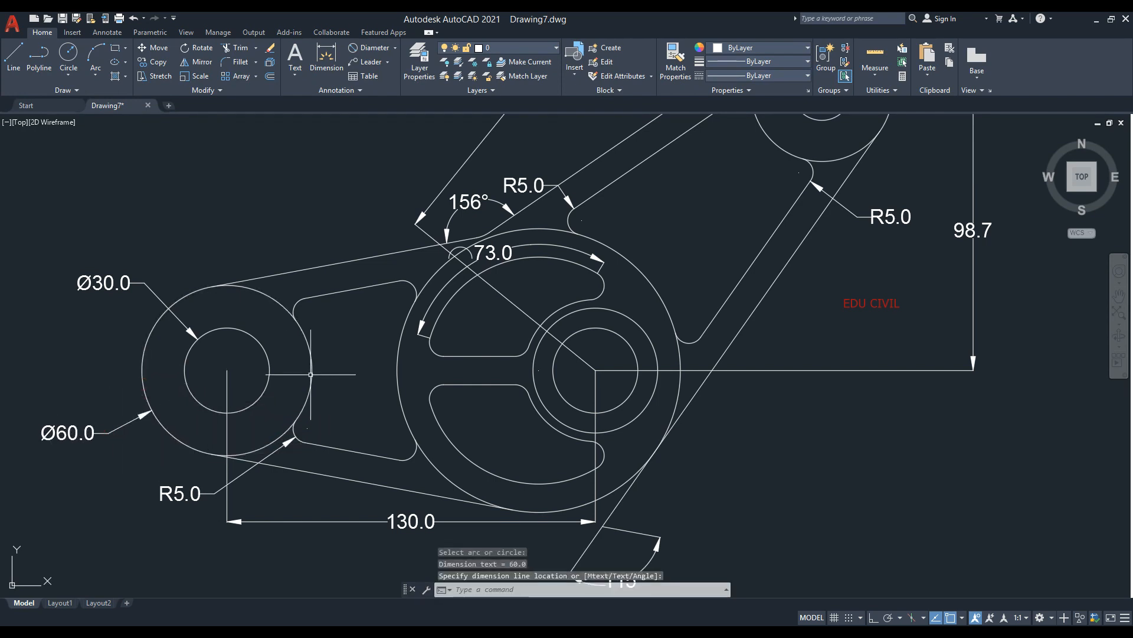
Step: Add a diameter dimension to the left-arm pocket's upper-left fillet, placed above the arm
middle_drag(336, 379, 269, 380)
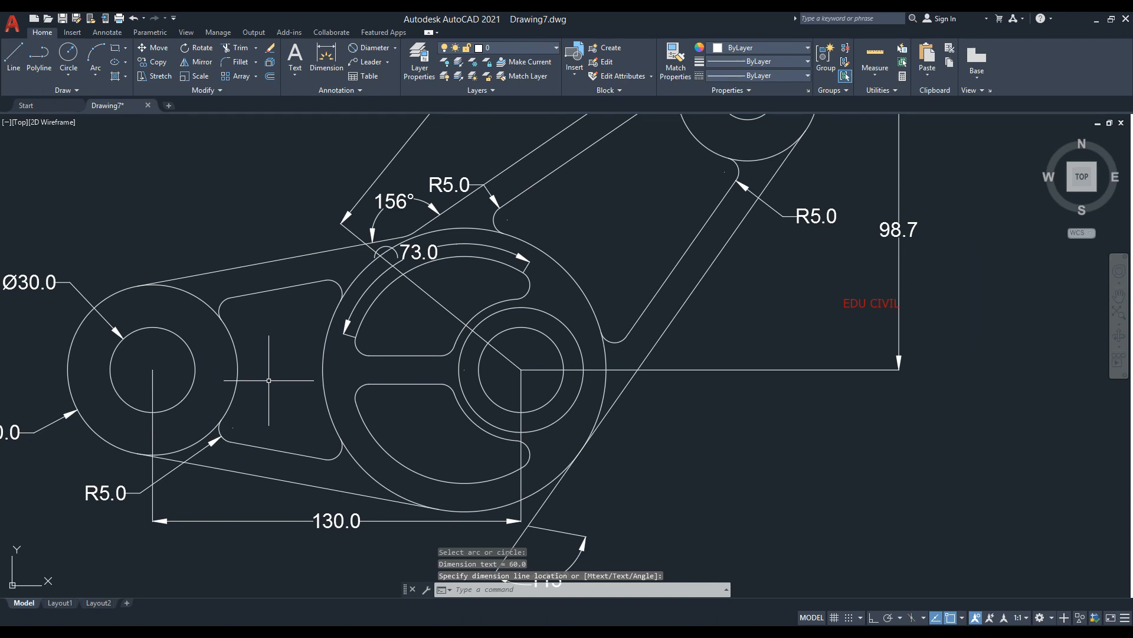
key(Return)
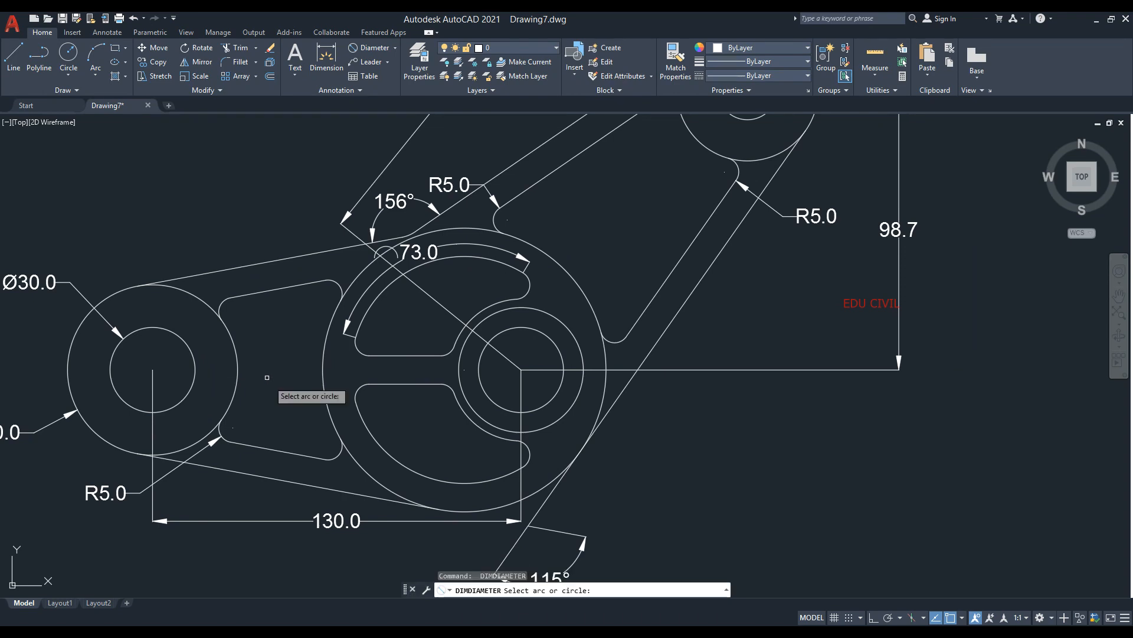
click(222, 303)
click(195, 225)
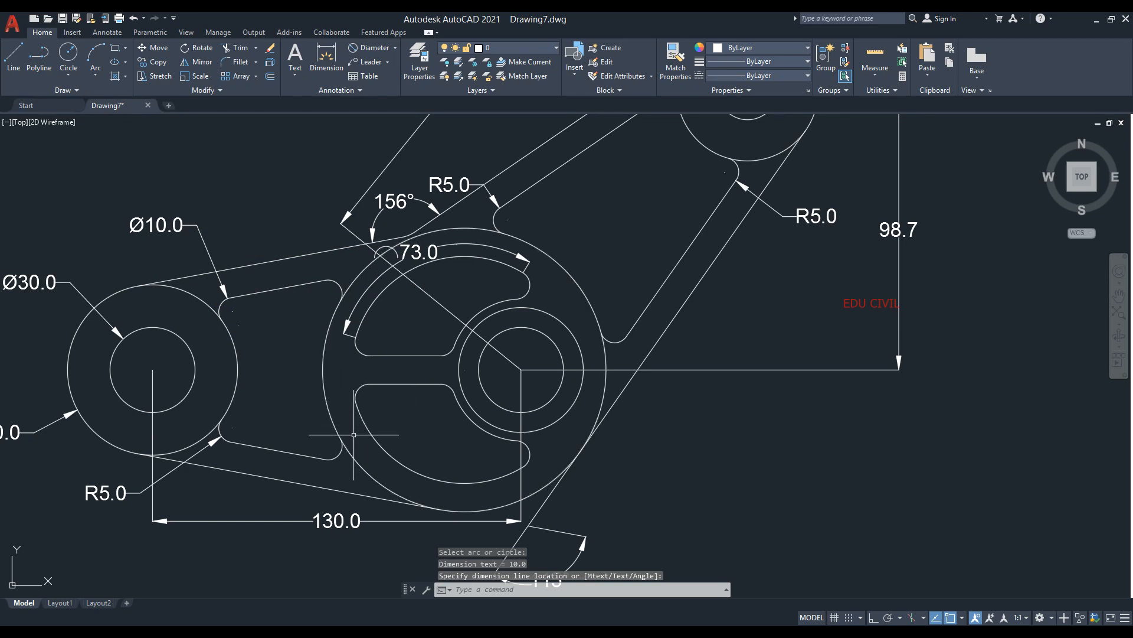
scroll(354, 434, down, 3)
scroll(343, 342, up, 3)
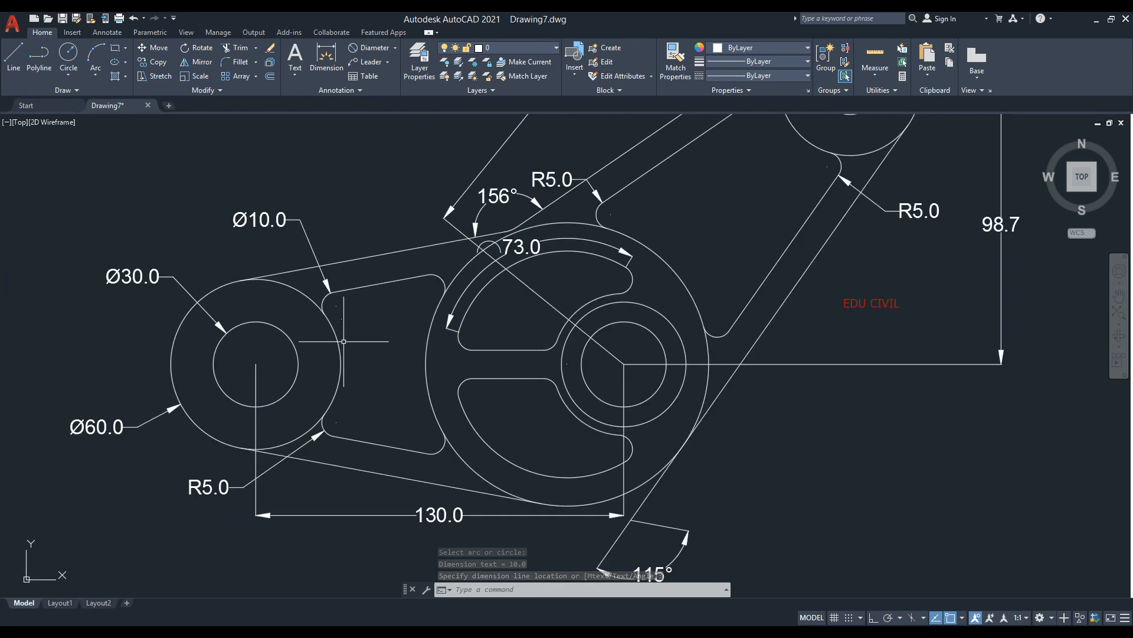
scroll(377, 331, down, 1)
scroll(417, 138, up, 1)
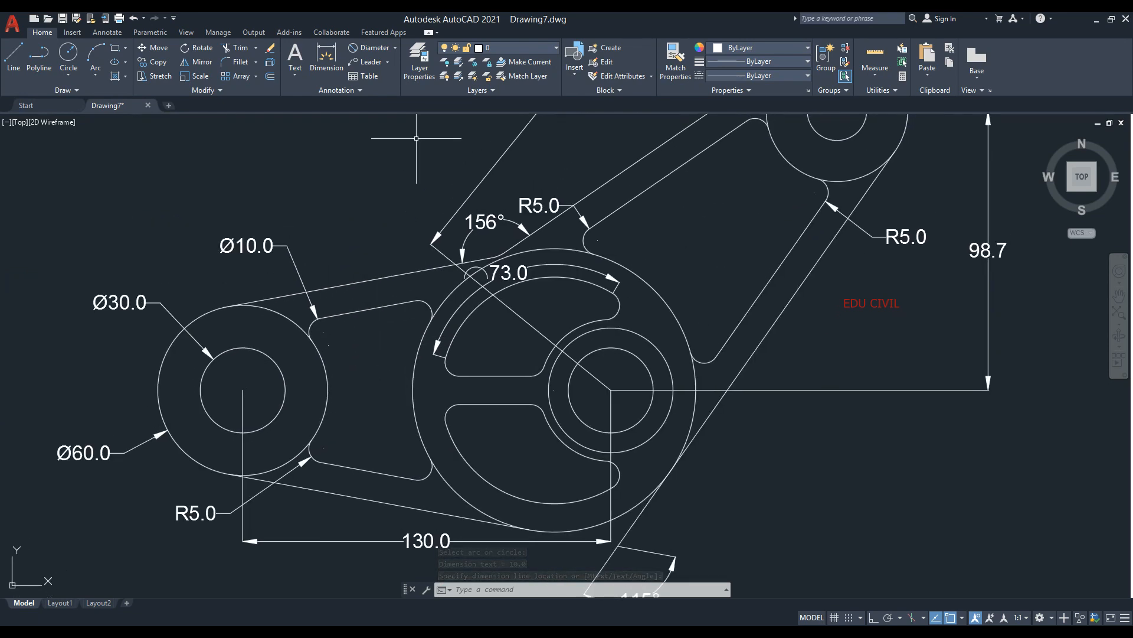
click(396, 48)
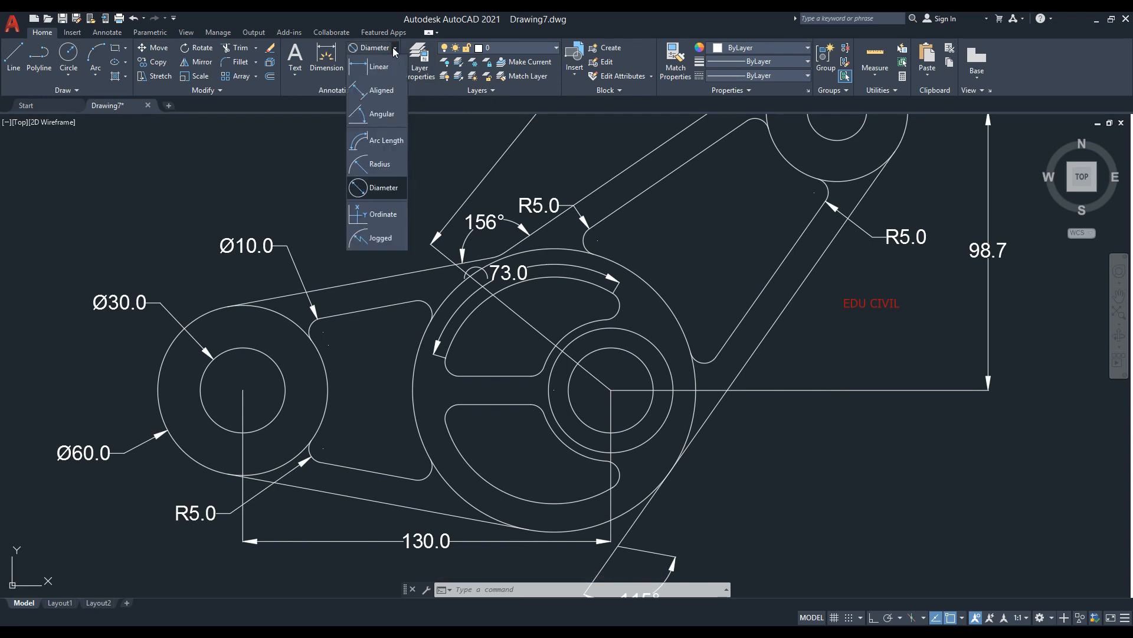
click(392, 47)
Step: Draw a rectangle in the empty space above and right of the lever-arm drawing
scroll(620, 332, down, 8)
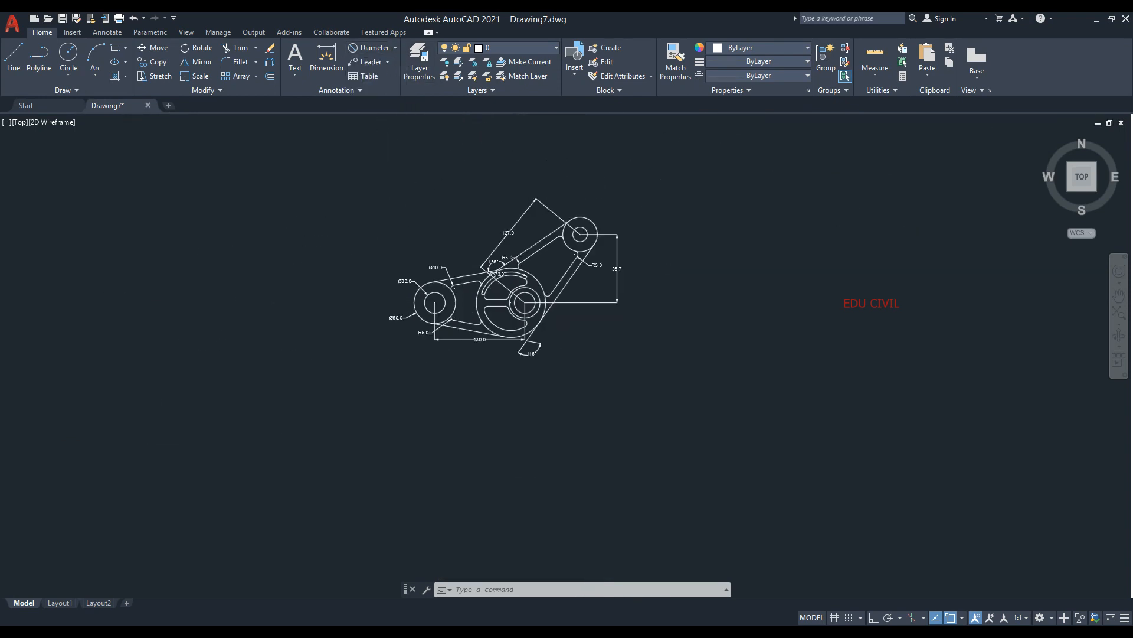
scroll(626, 324, down, 4)
scroll(569, 329, up, 10)
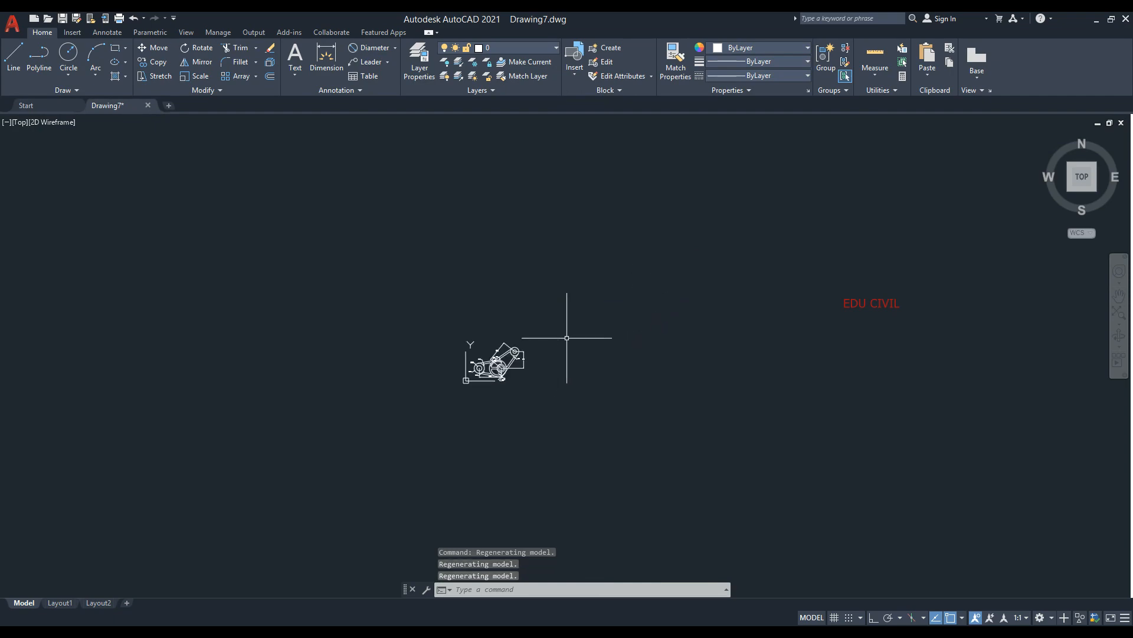
scroll(359, 440, up, 2)
mouse_move(353, 445)
middle_down()
mouse_move(463, 243)
mouse_move(511, 181)
middle_up()
scroll(273, 391, down, 6)
scroll(258, 408, up, 6)
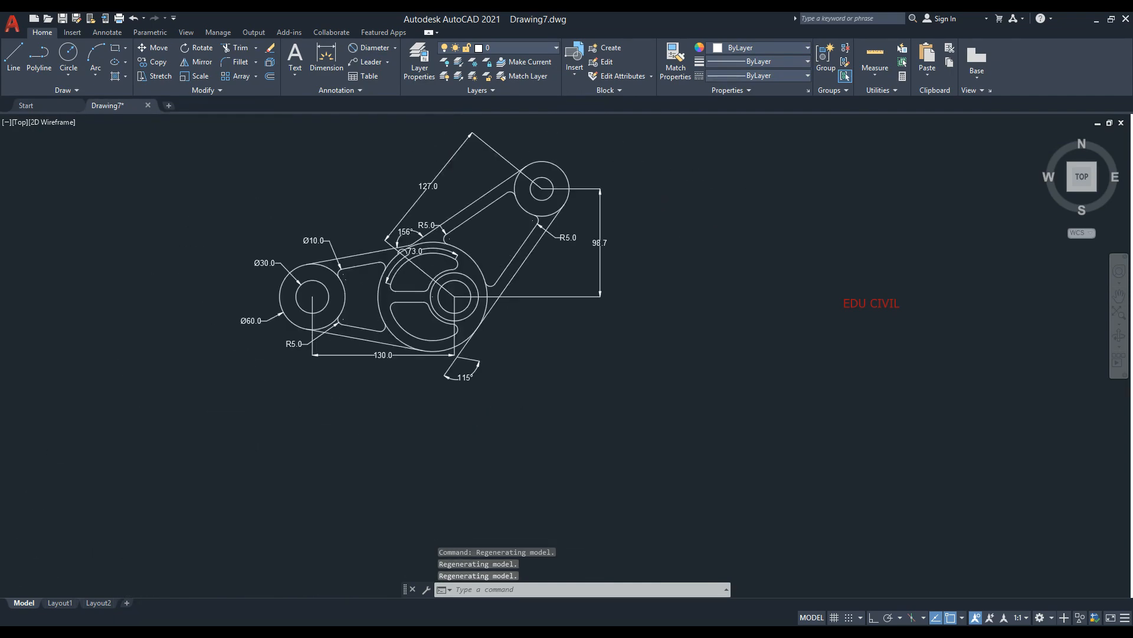
middle_drag(312, 391, 152, 498)
scroll(176, 456, down, 2)
middle_drag(236, 436, 207, 482)
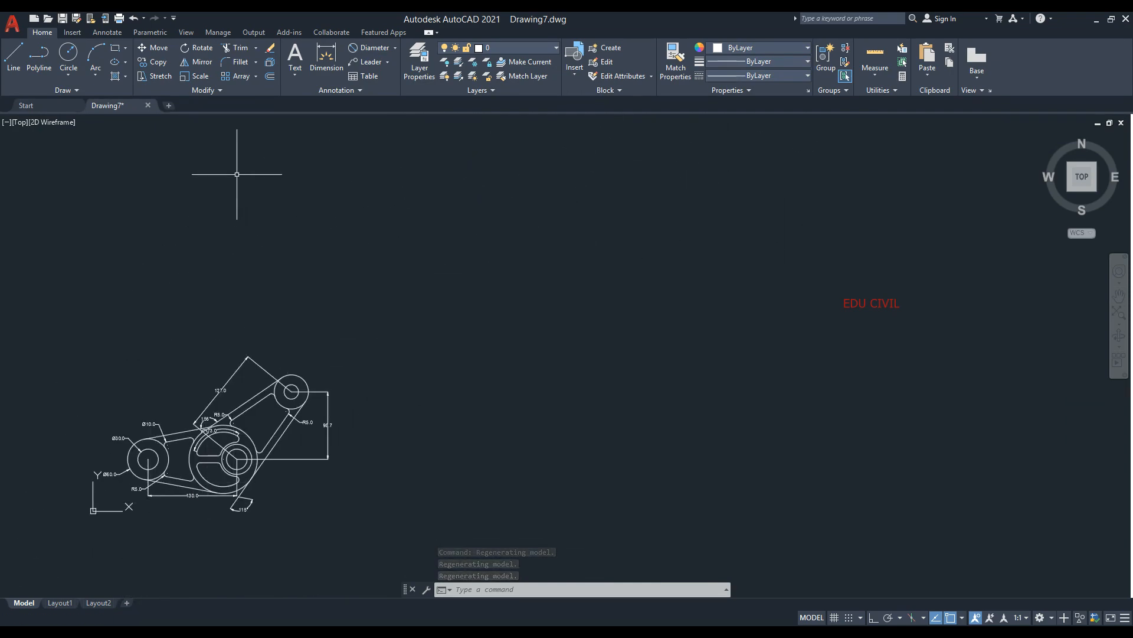
click(397, 276)
click(512, 369)
Step: Add a Y ordinate dimension to the rectangle's lower-left corner, with its leader ending to the left and slightly above the corner
scroll(387, 372, up, 6)
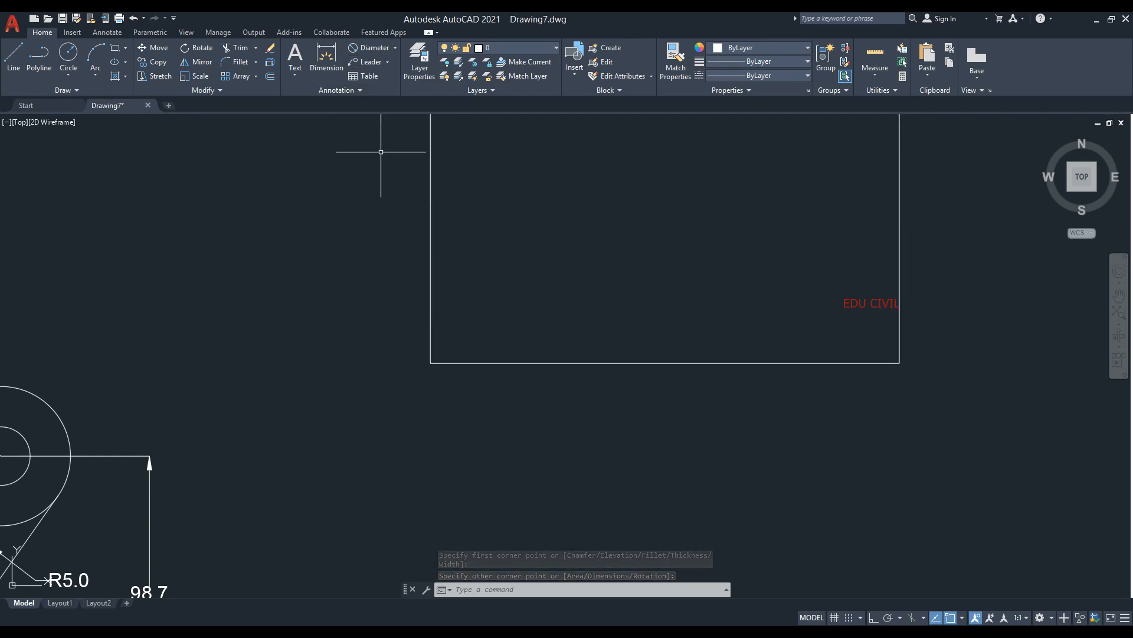
text(DOR)
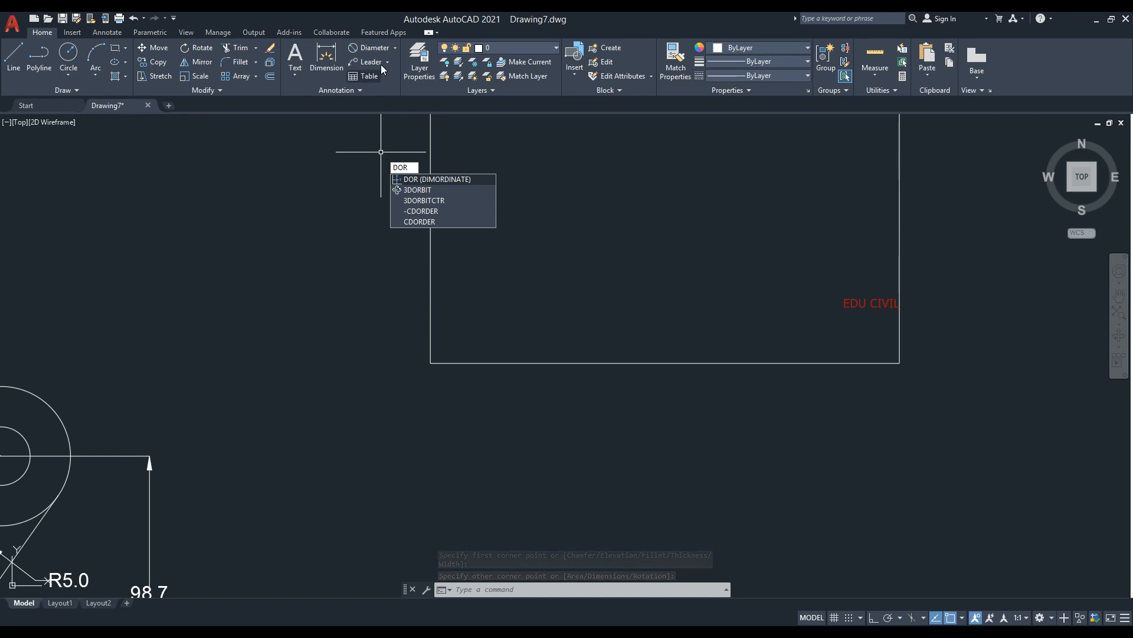
key(Escape)
click(395, 49)
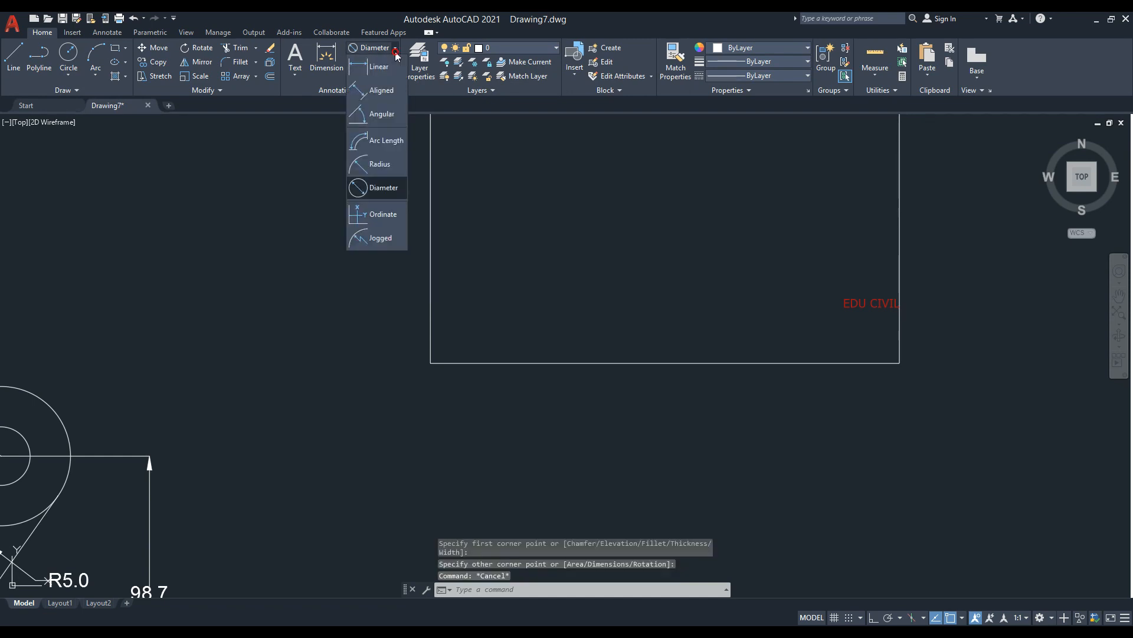
click(381, 214)
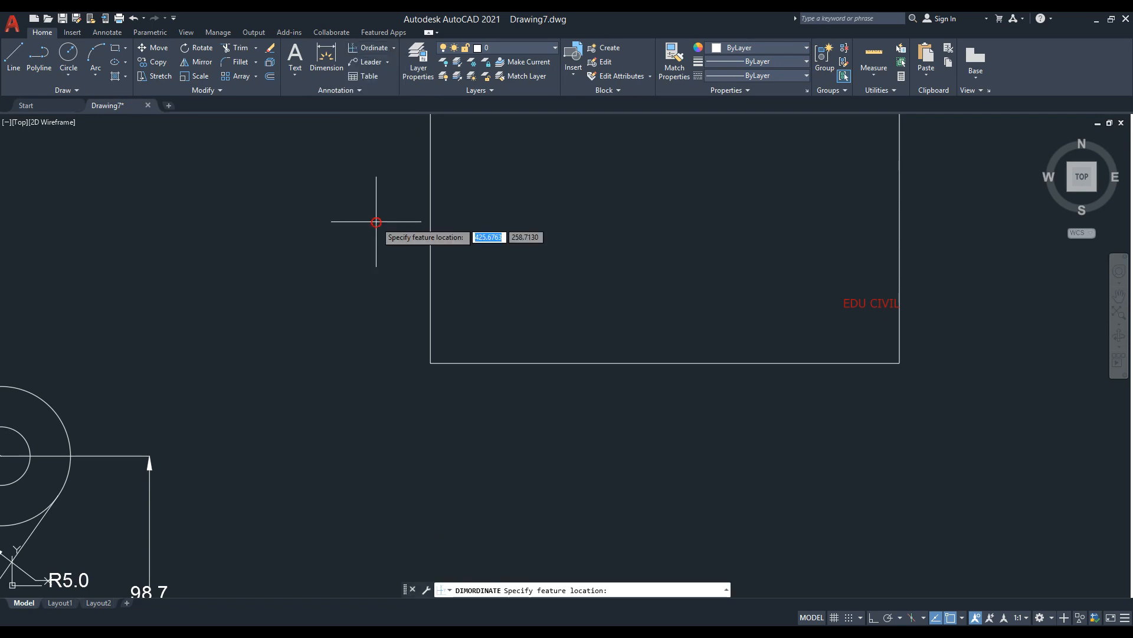
click(431, 362)
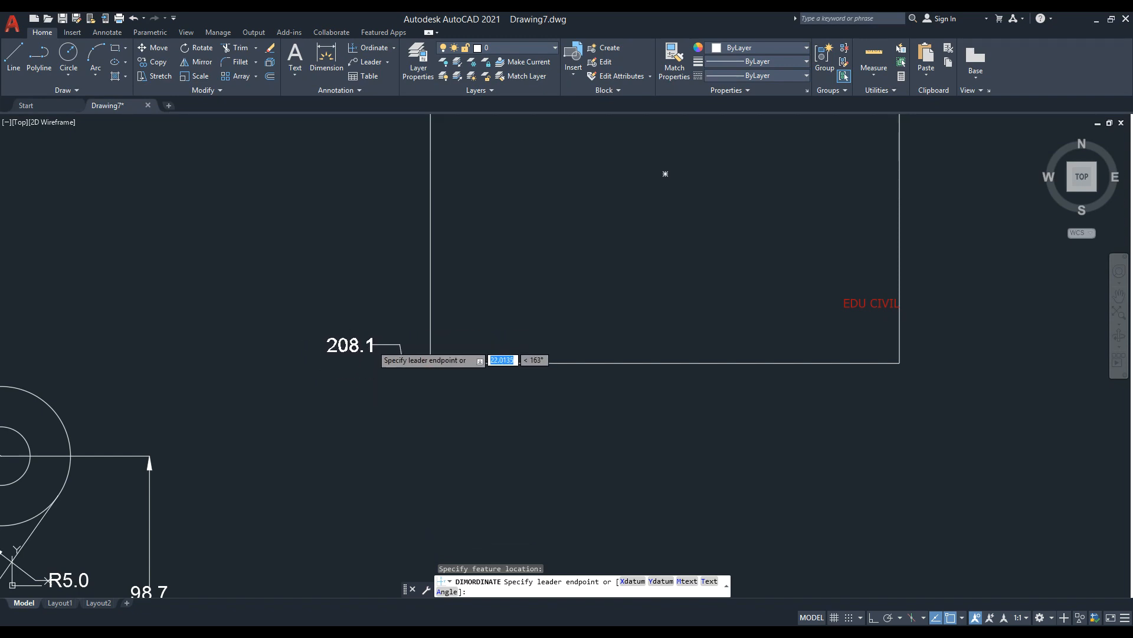
click(374, 349)
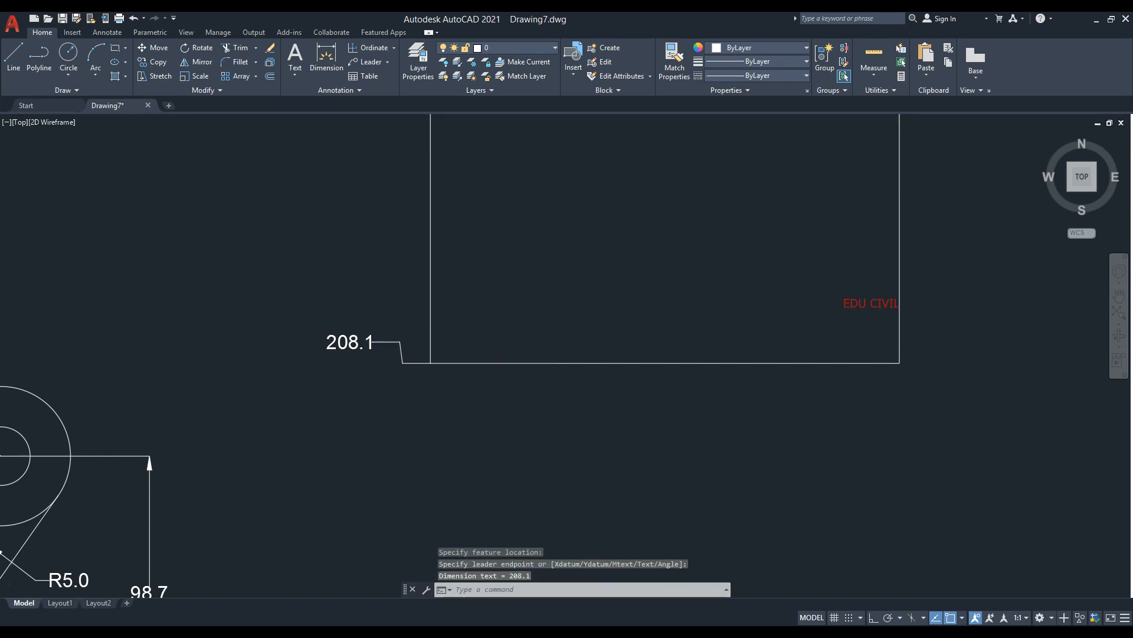
scroll(455, 324, down, 6)
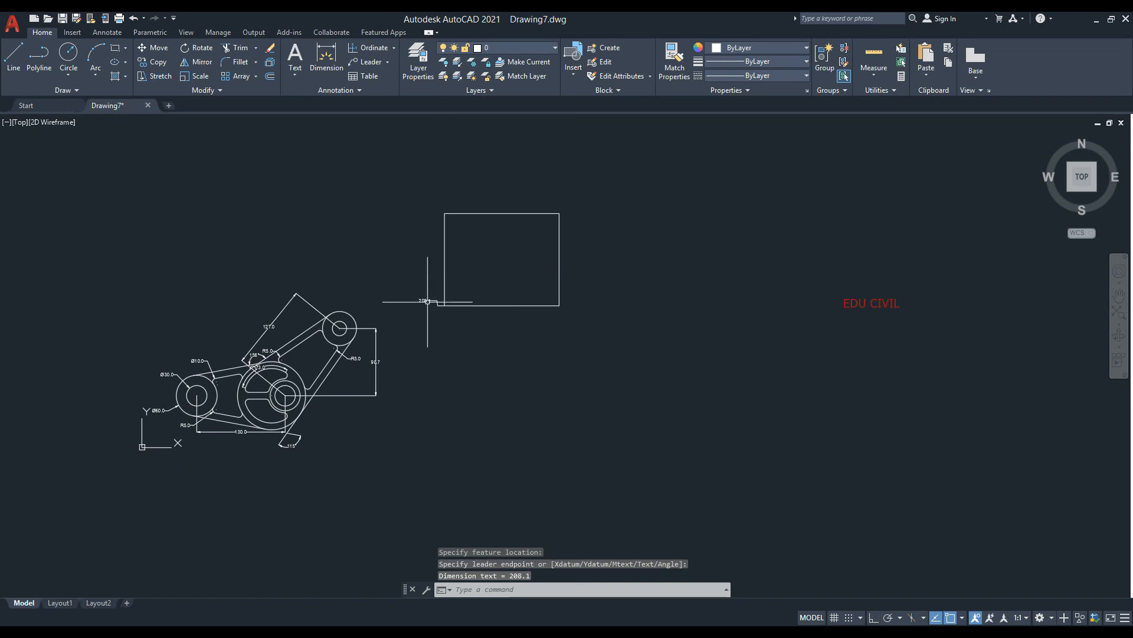
scroll(428, 301, up, 8)
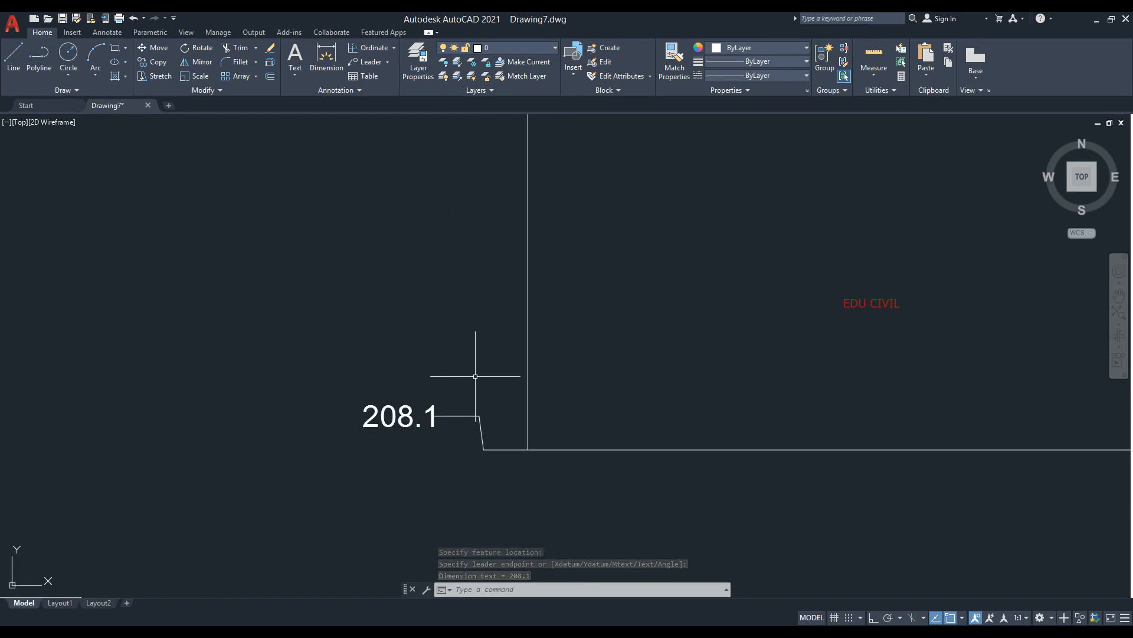
text(D)
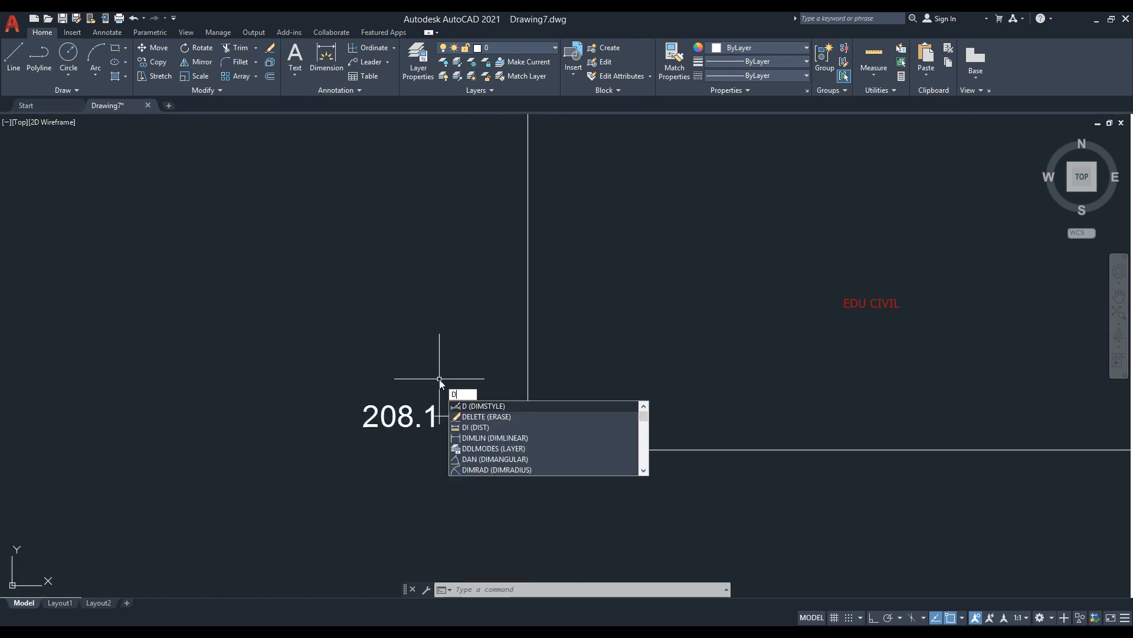
text(IMOR)
key(Return)
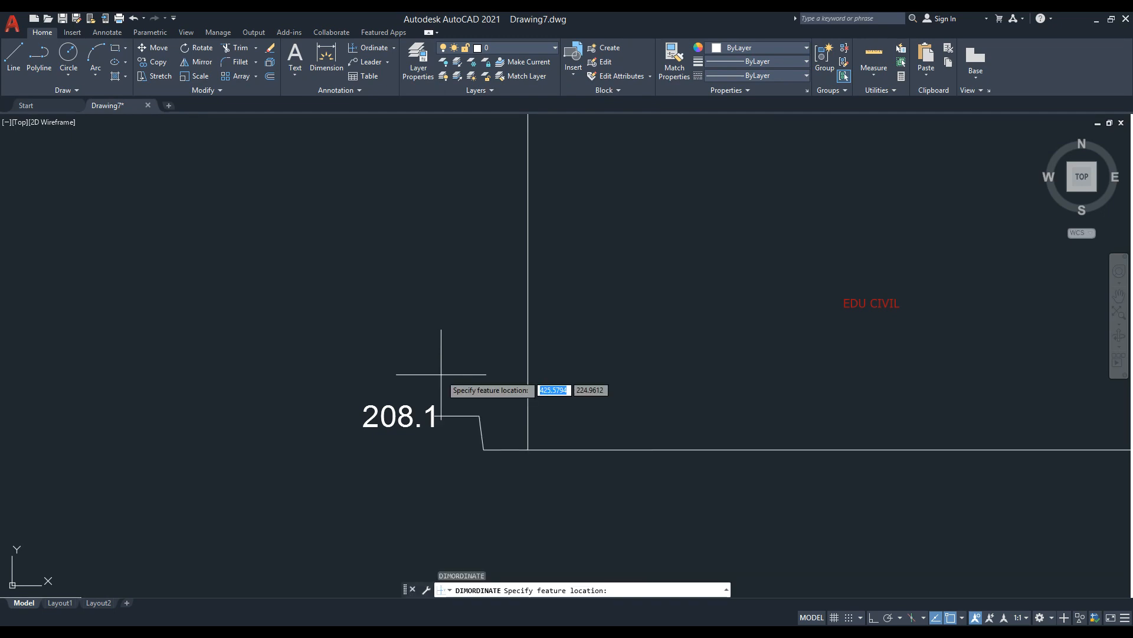
scroll(532, 460, down, 5)
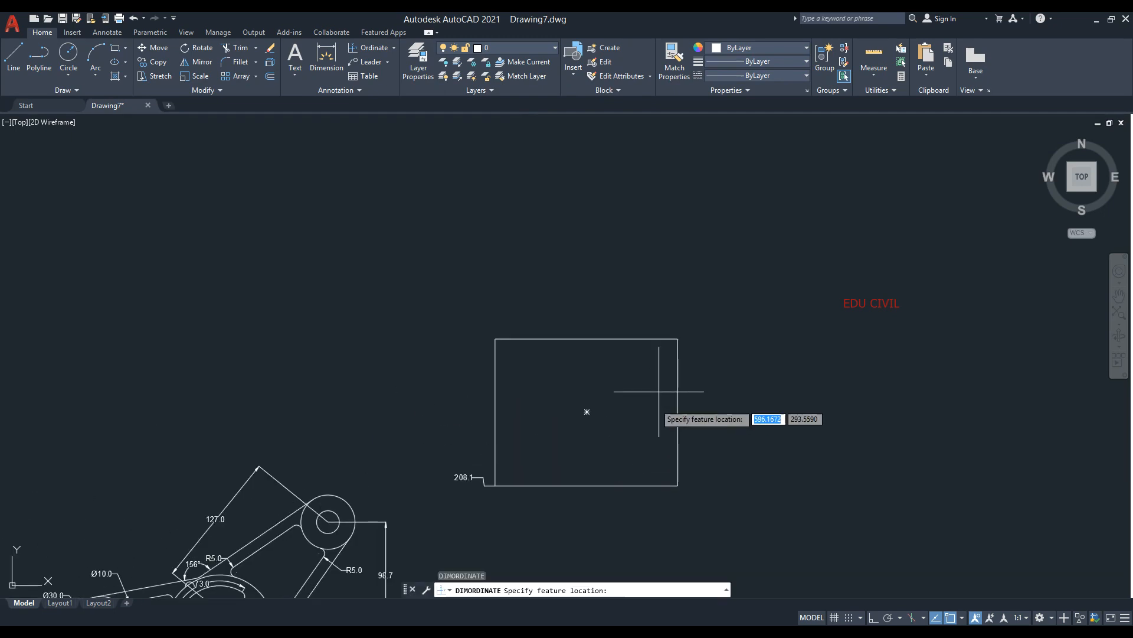
click(678, 339)
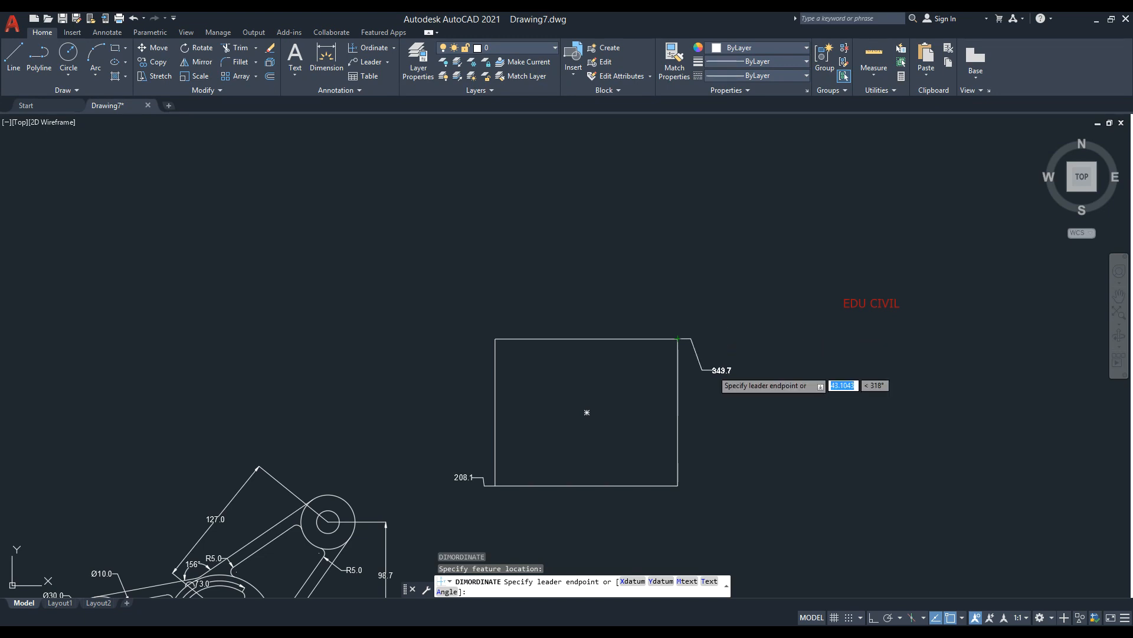
key(Escape)
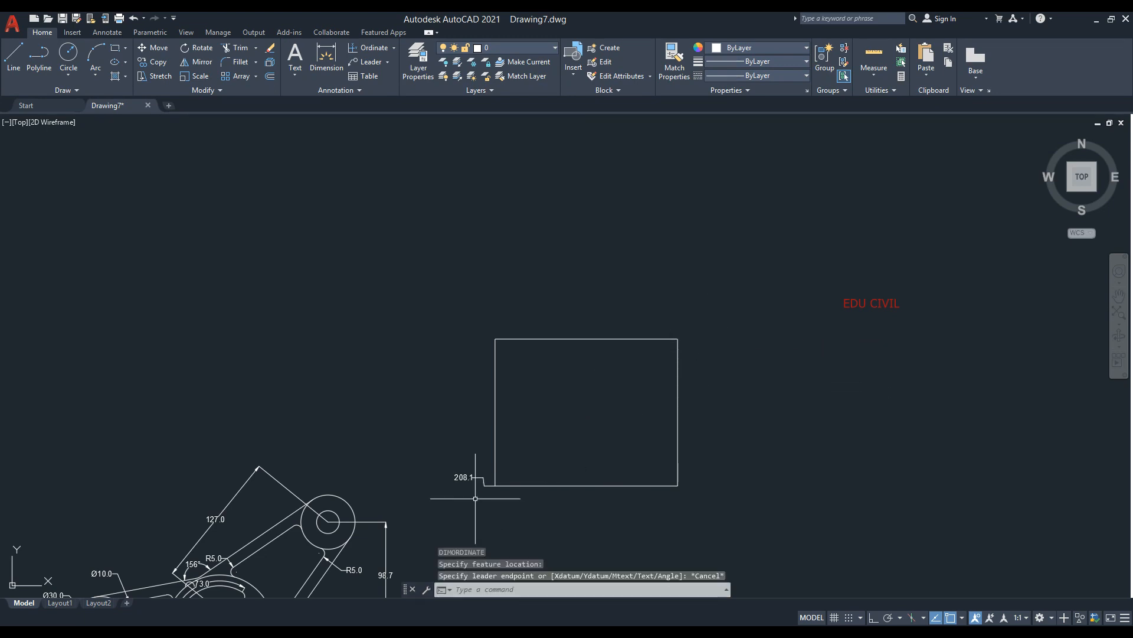
Step: Add an X ordinate dimension to the rectangle's lower-left corner, with its leader ending below and slightly right of the corner
scroll(471, 490, up, 4)
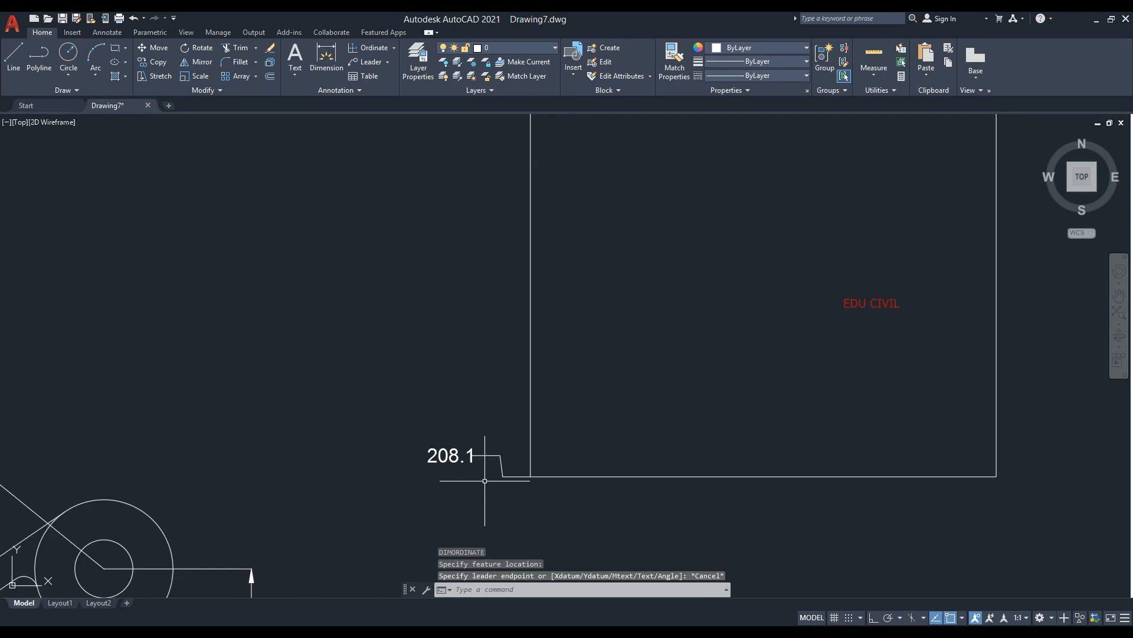
right_click(485, 481)
key(Escape)
right_click(484, 480)
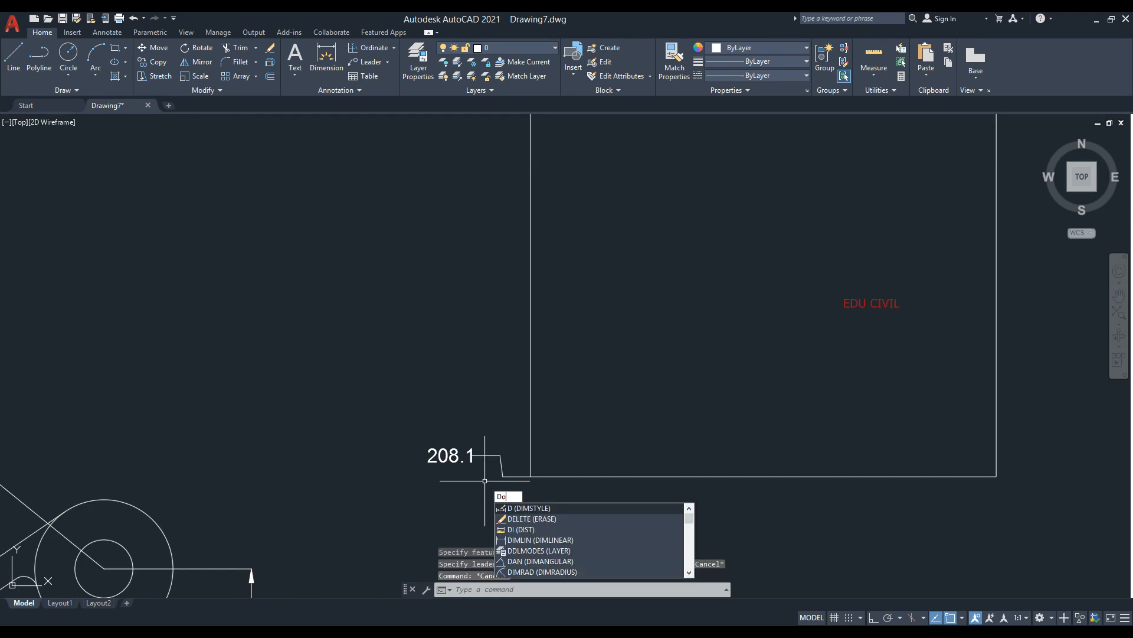
click(502, 496)
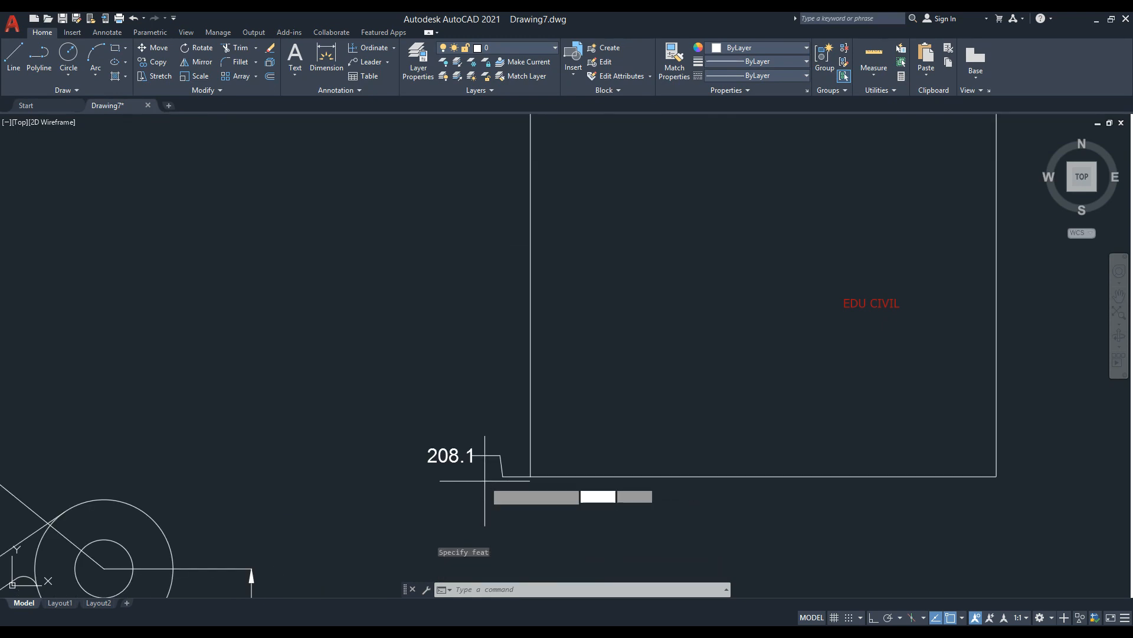
click(530, 475)
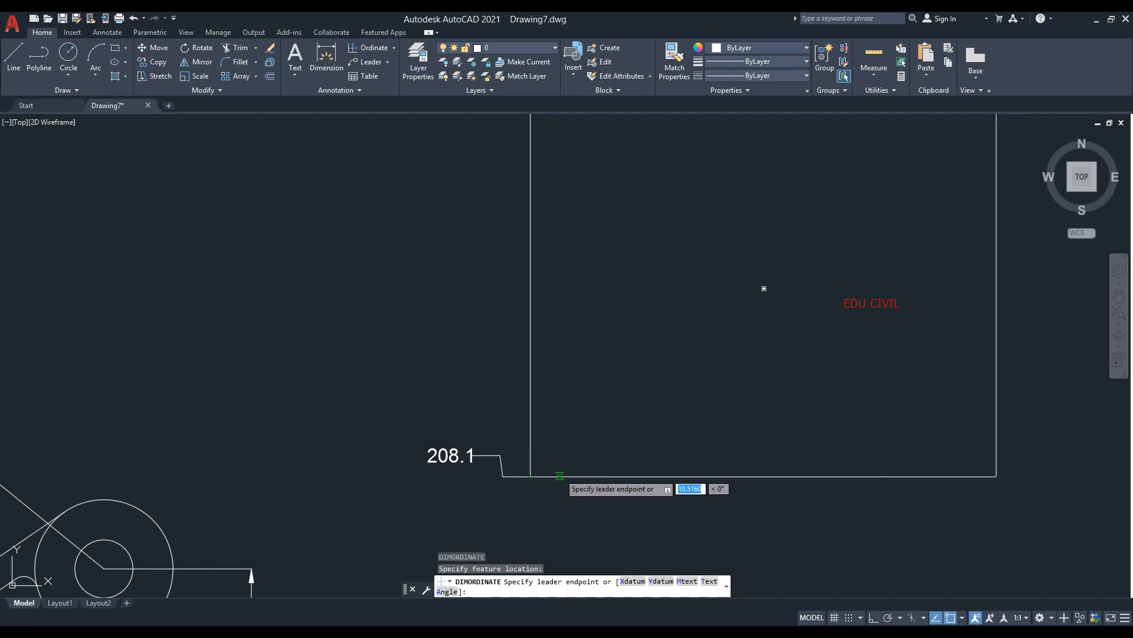
middle_drag(531, 518, 527, 422)
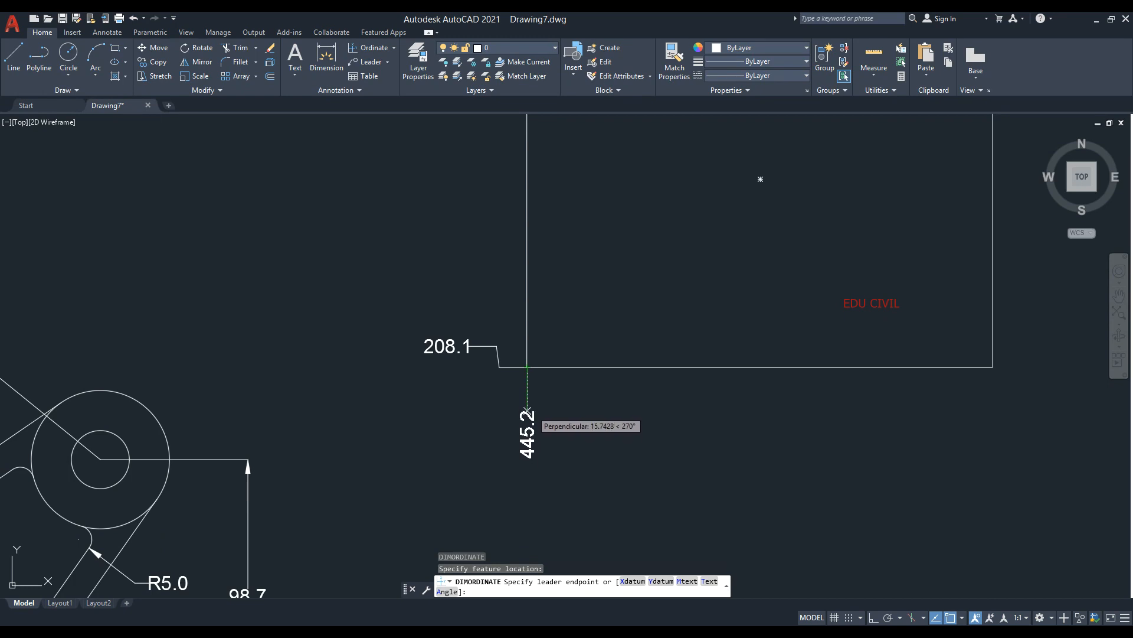
scroll(527, 409, down, 4)
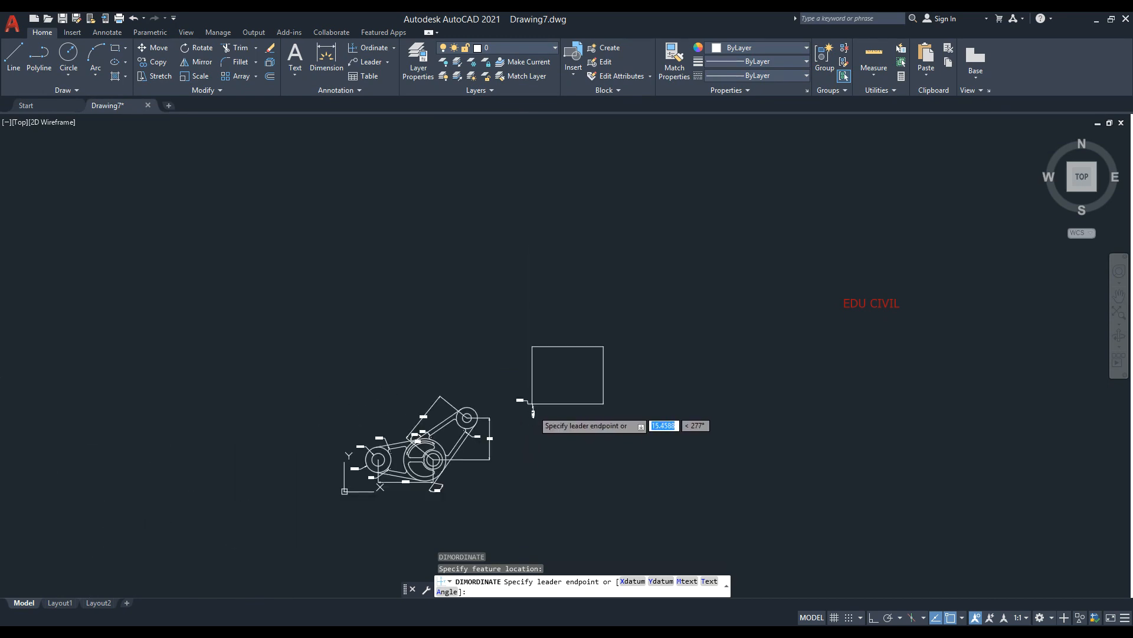
scroll(531, 406, up, 5)
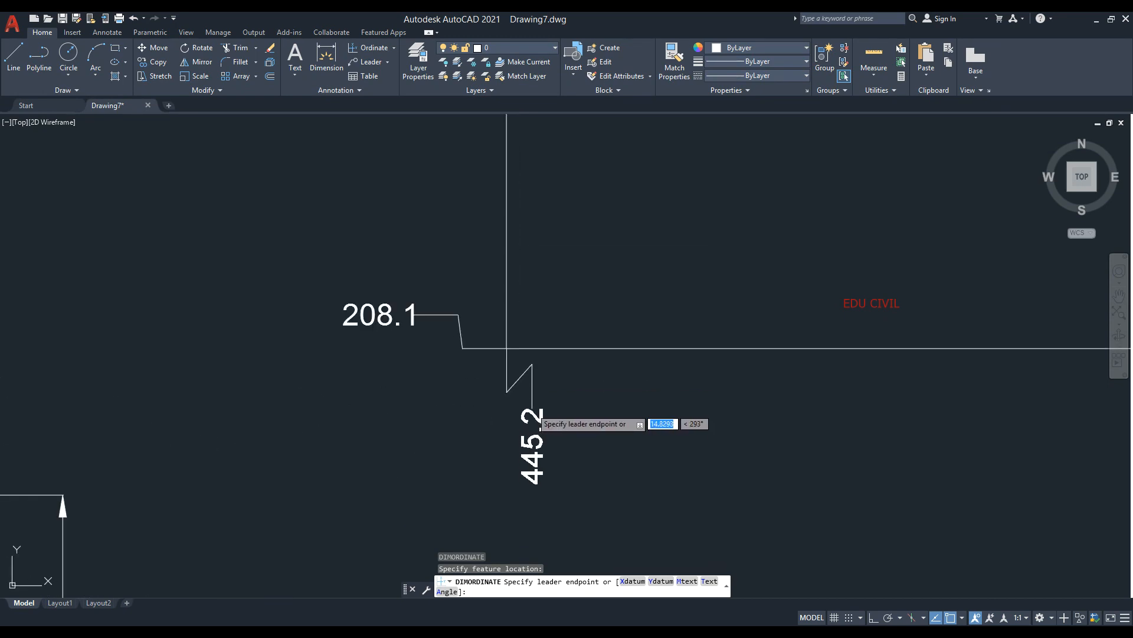
click(532, 407)
scroll(617, 415, down, 5)
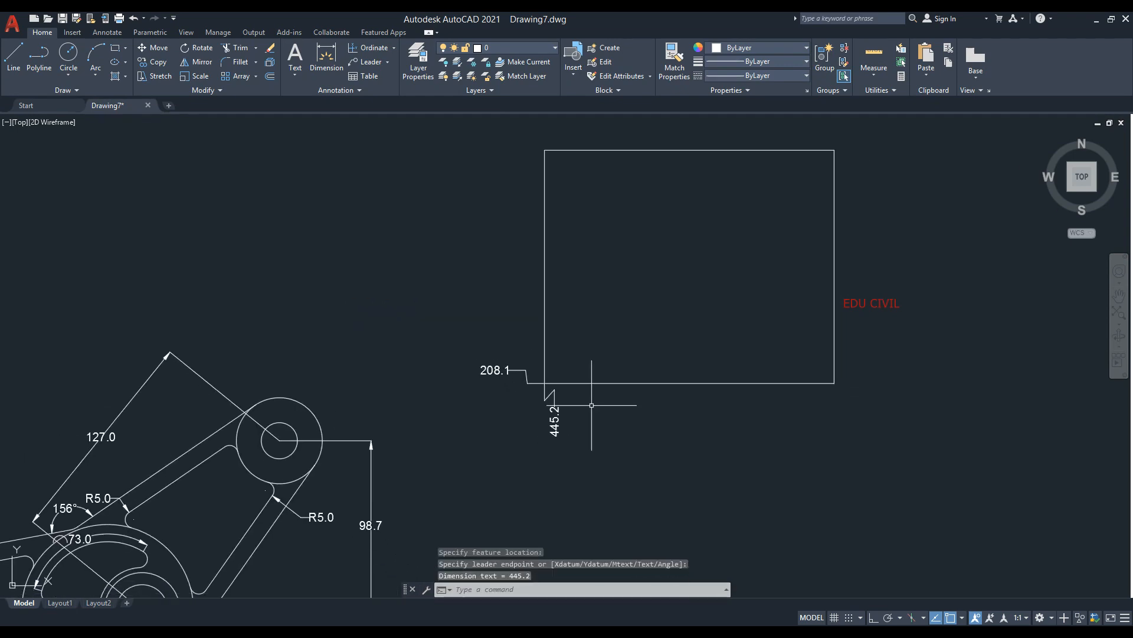
Step: Add a Y ordinate dimension to the rectangle's lower-right corner, with a short straight leader extending horizontally to the right
scroll(561, 399, up, 5)
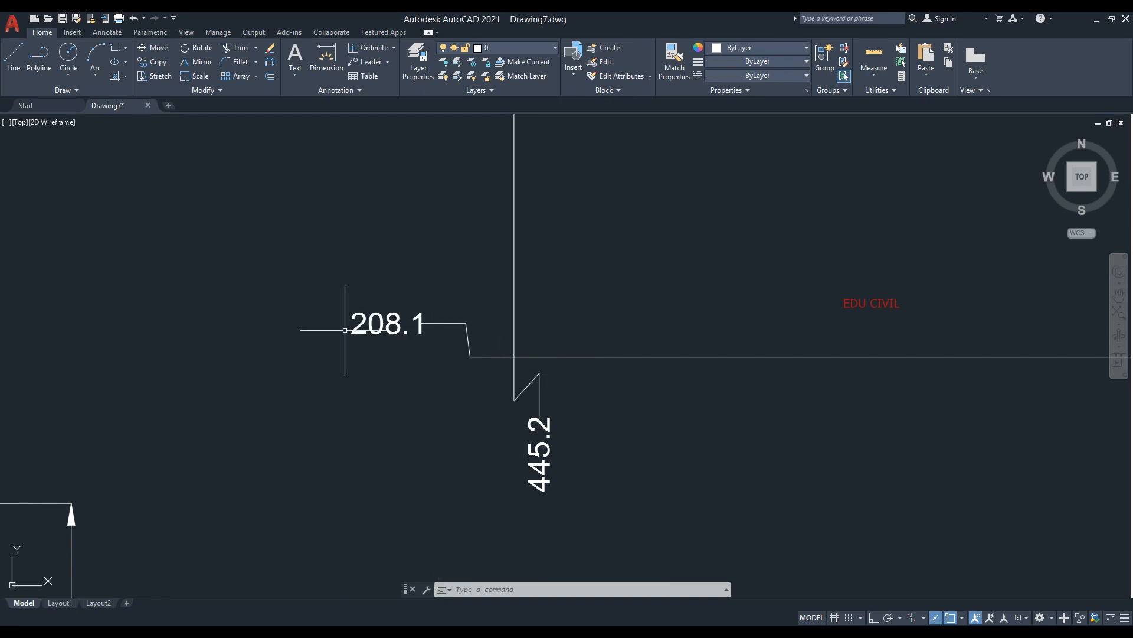
scroll(351, 391, down, 2)
middle_drag(507, 383, 444, 444)
key(Return)
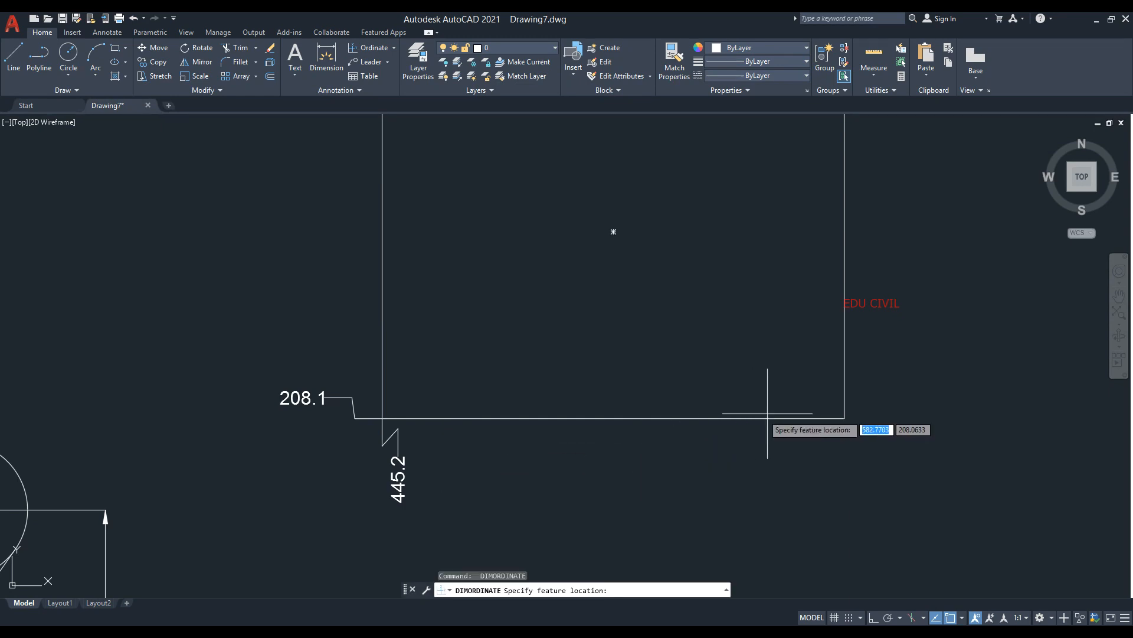
click(845, 418)
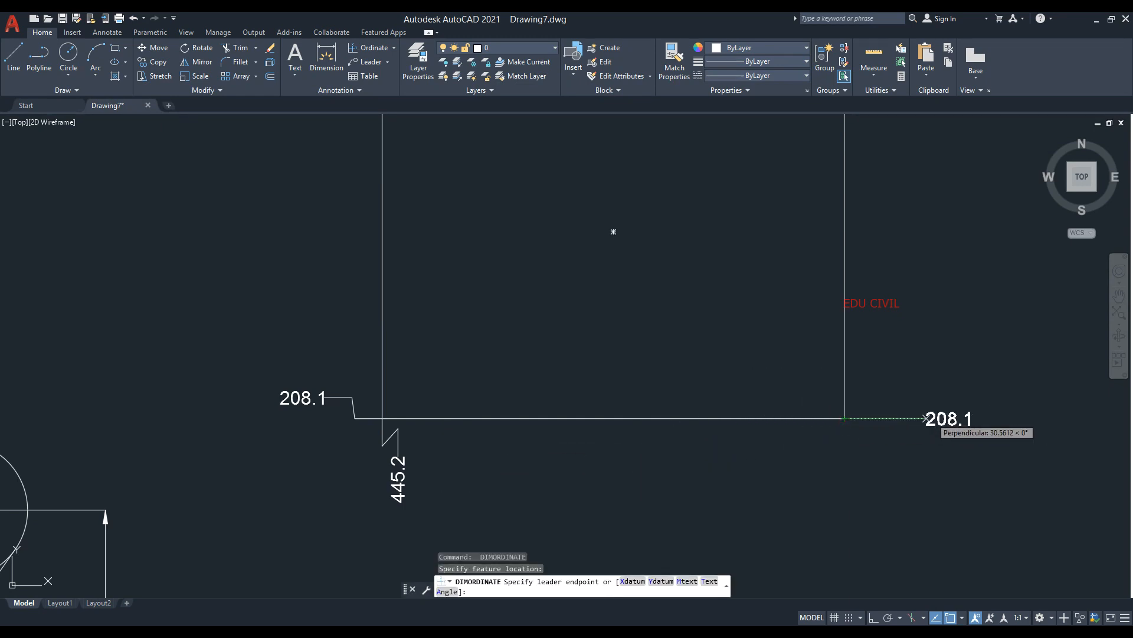
click(864, 418)
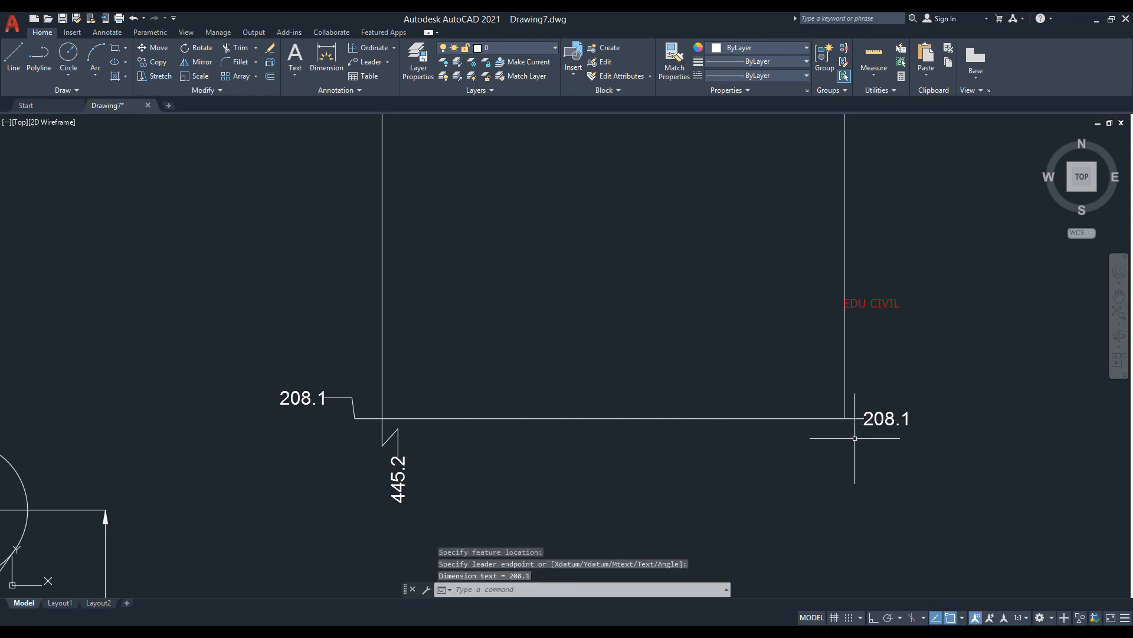
Step: Add an X ordinate dimension to the rectangle's lower-right corner, with a straight leader extending vertically below it
key(Return)
click(845, 418)
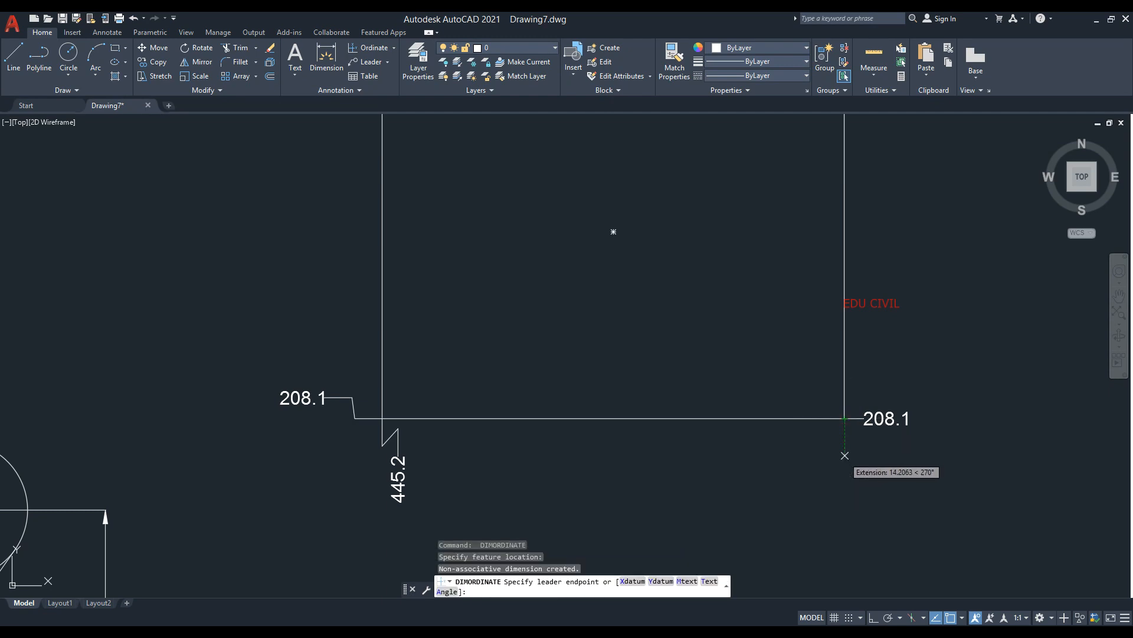
click(844, 454)
Step: Examine the UCS origin near the lever arm and the rectangle's ordinate dimensions that are measured from it
scroll(473, 475, down, 2)
middle_drag(467, 453, 443, 371)
scroll(430, 387, down, 4)
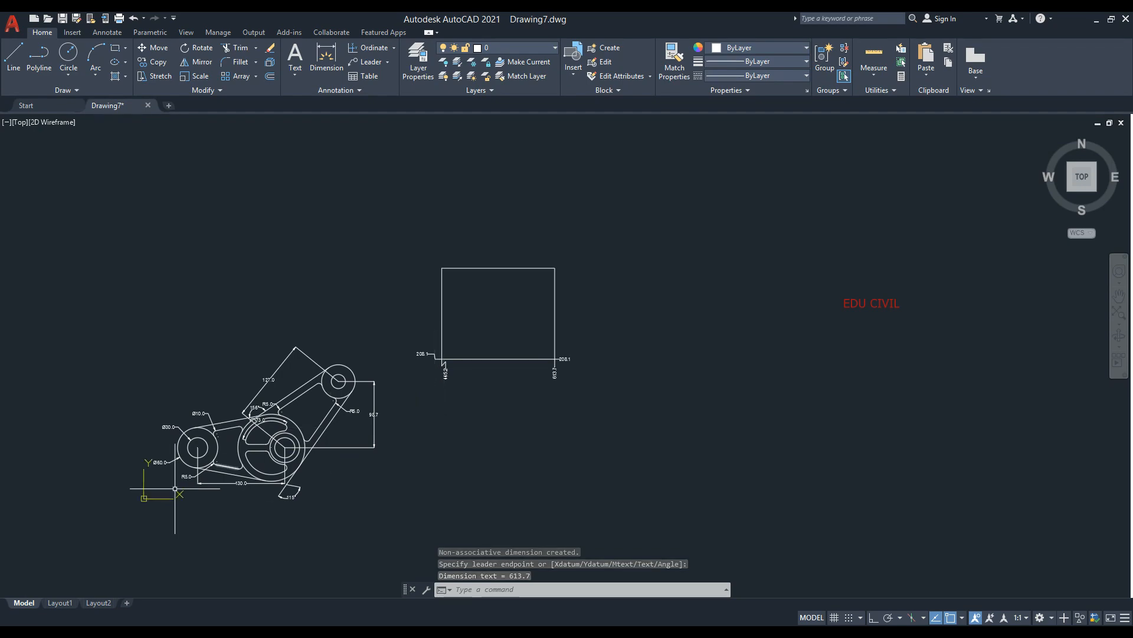
scroll(174, 488, up, 8)
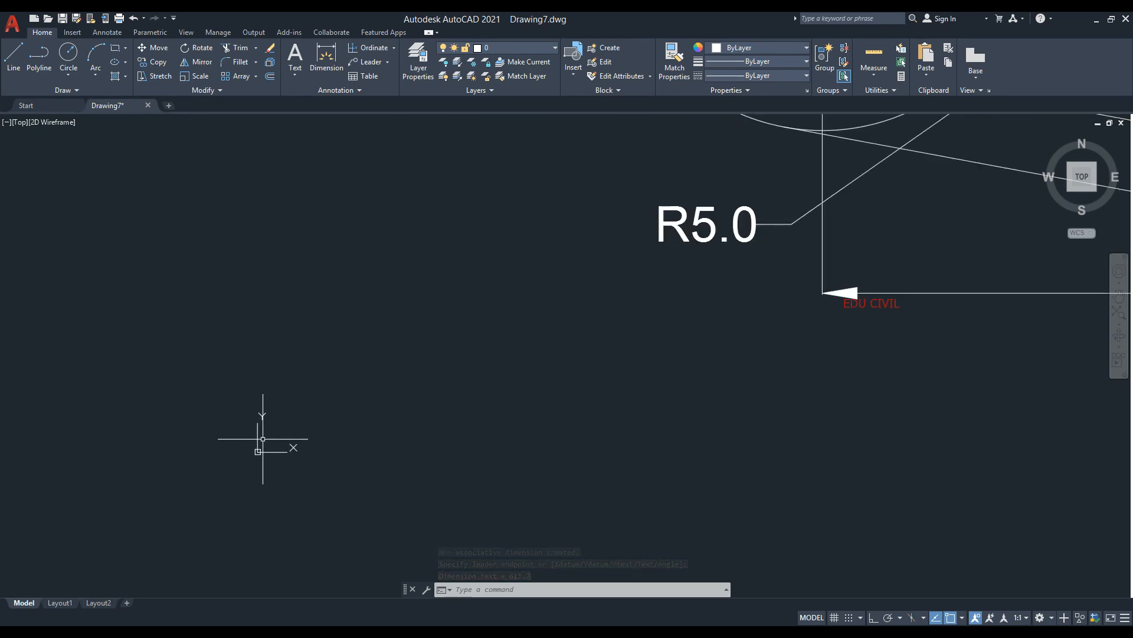
scroll(161, 501, down, 8)
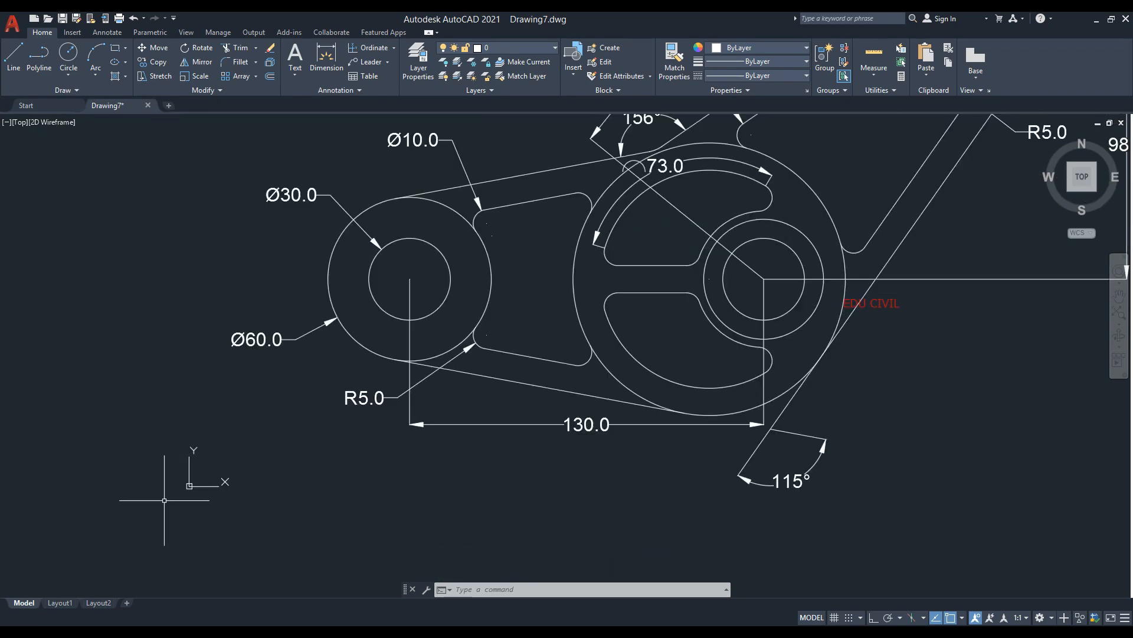
middle_drag(567, 432, 410, 491)
scroll(467, 335, up, 6)
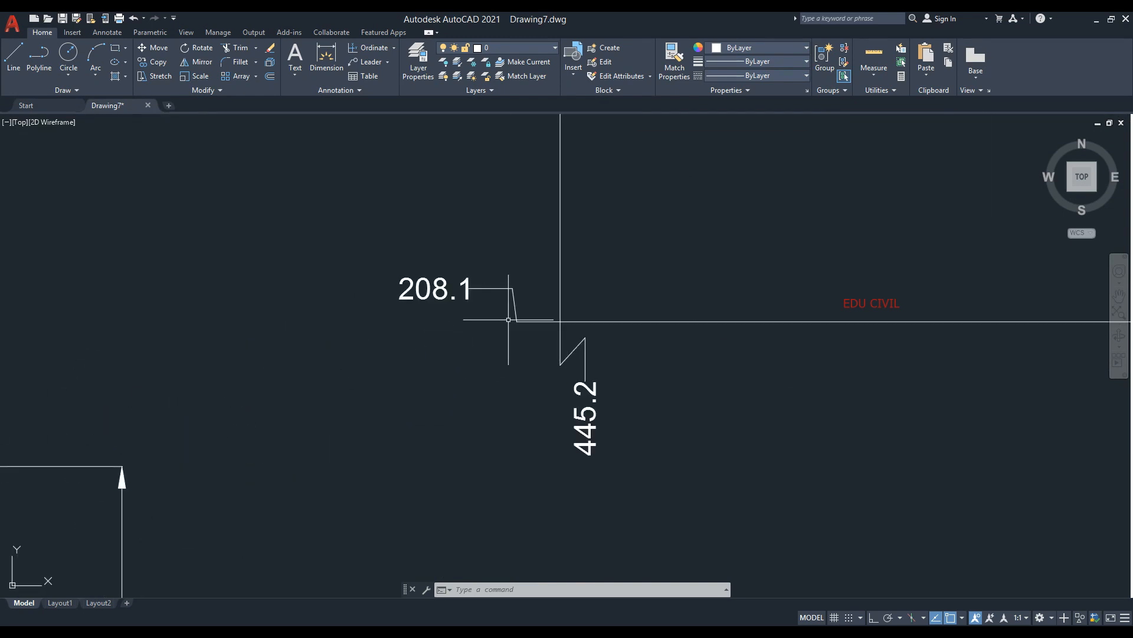
middle_drag(520, 317, 454, 373)
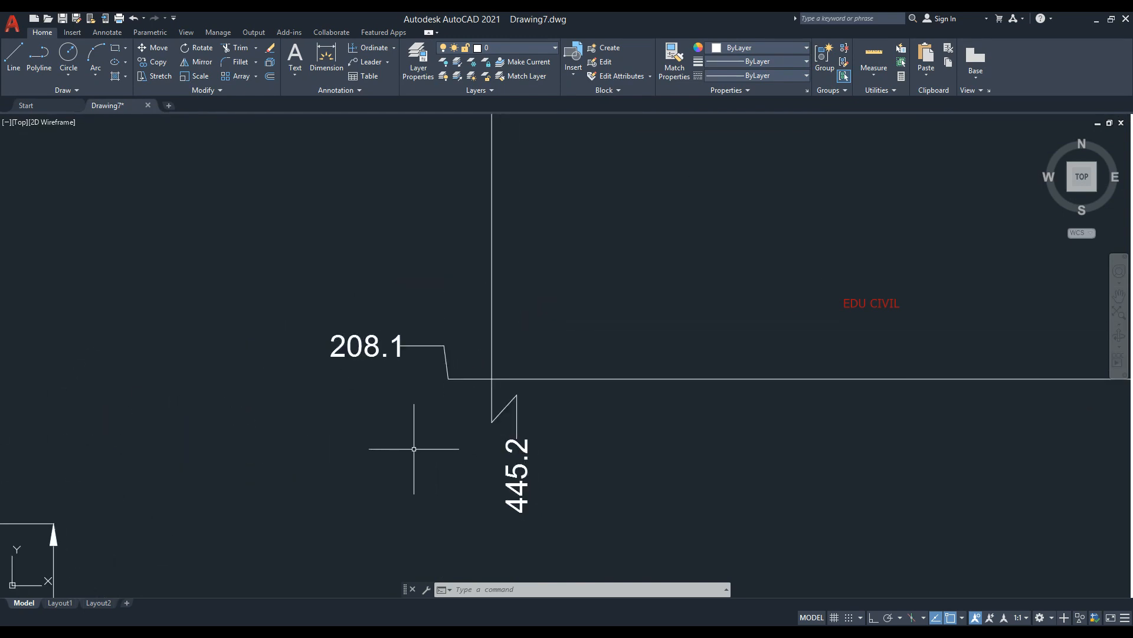
scroll(410, 450, down, 5)
middle_drag(476, 435, 554, 339)
scroll(554, 339, down, 4)
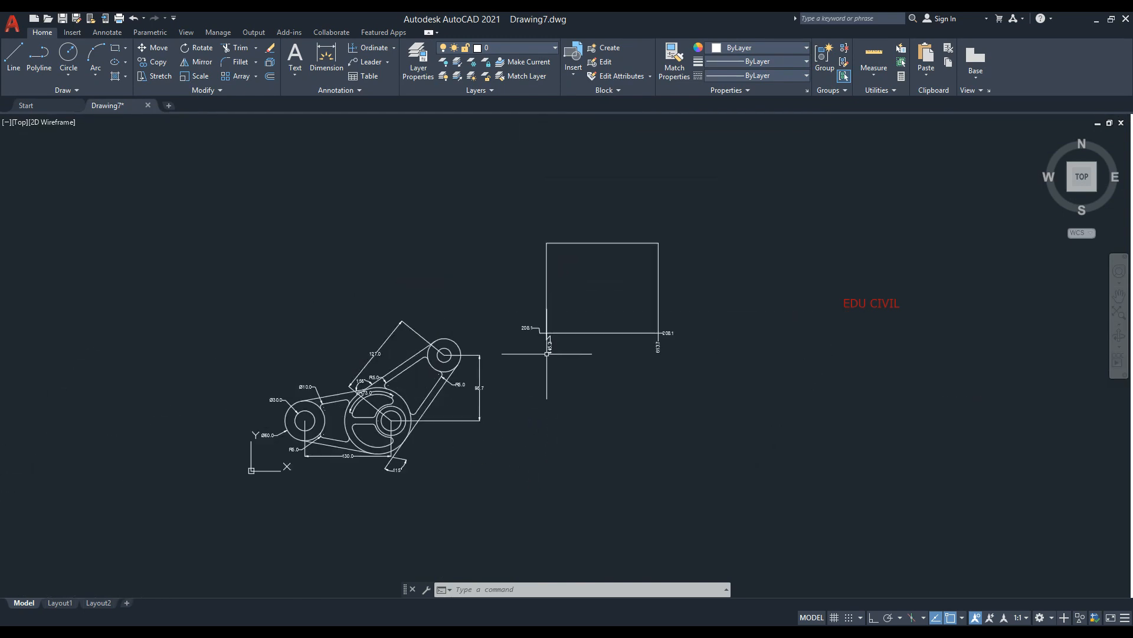
Step: Add a vertical linear dimension from the rectangle's lower-left corner down to the level of the UCS origin
scroll(466, 371, up, 2)
text(d)
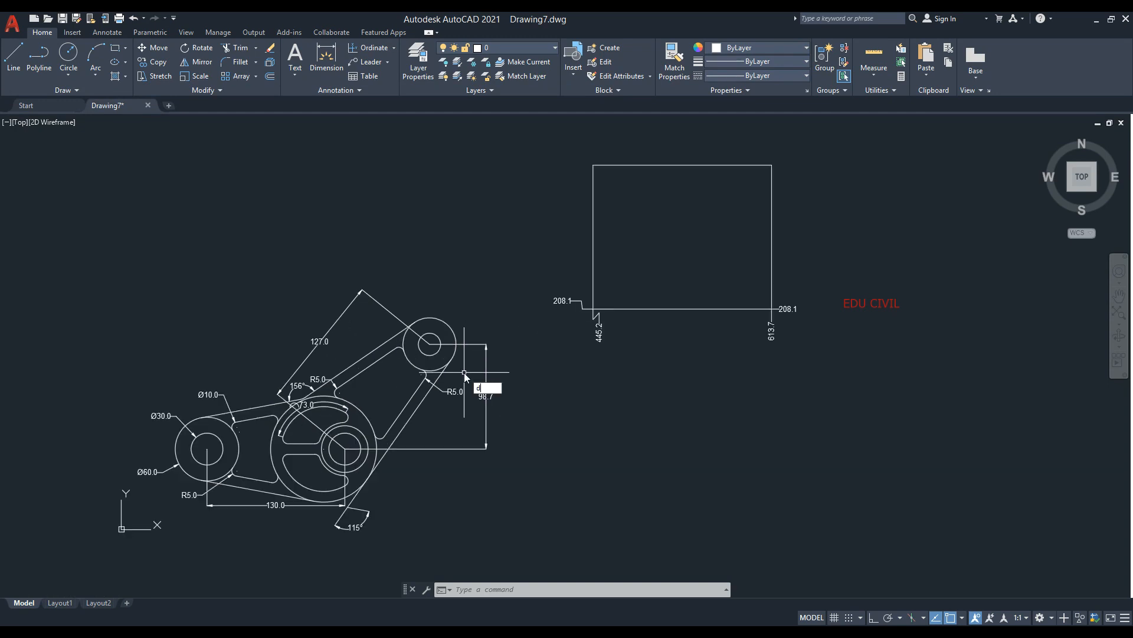
text(li)
key(Return)
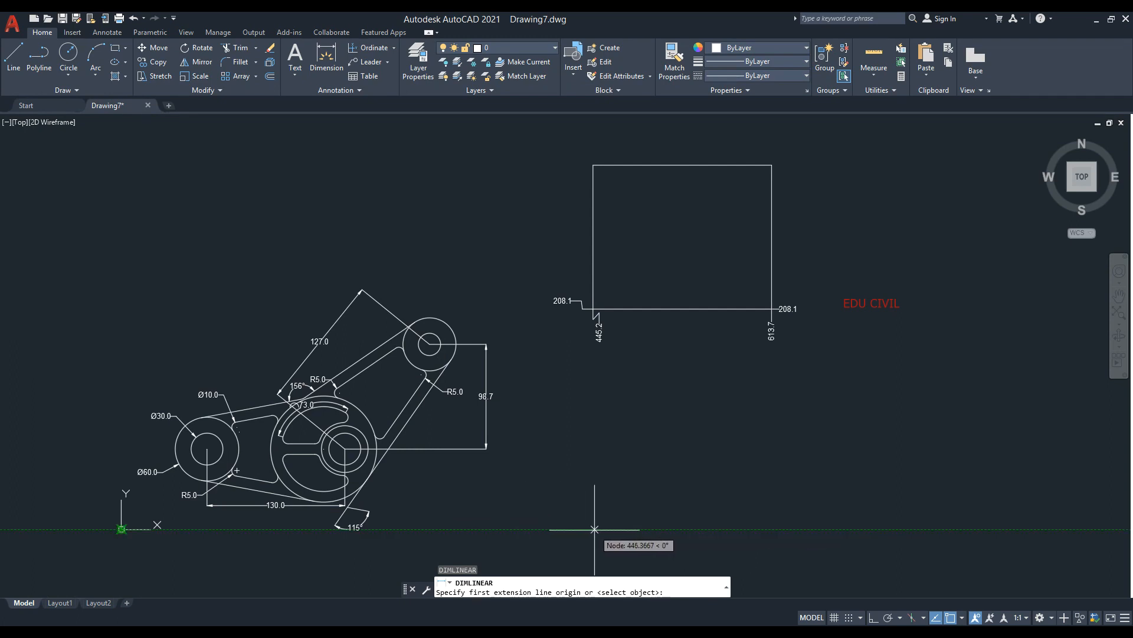
click(589, 308)
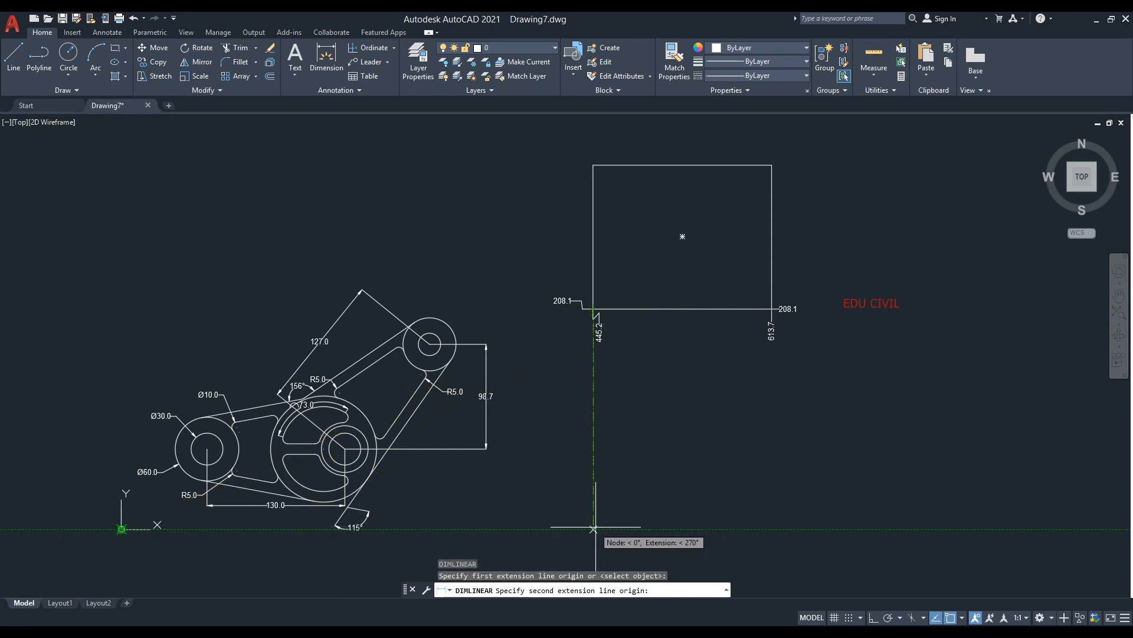
click(593, 529)
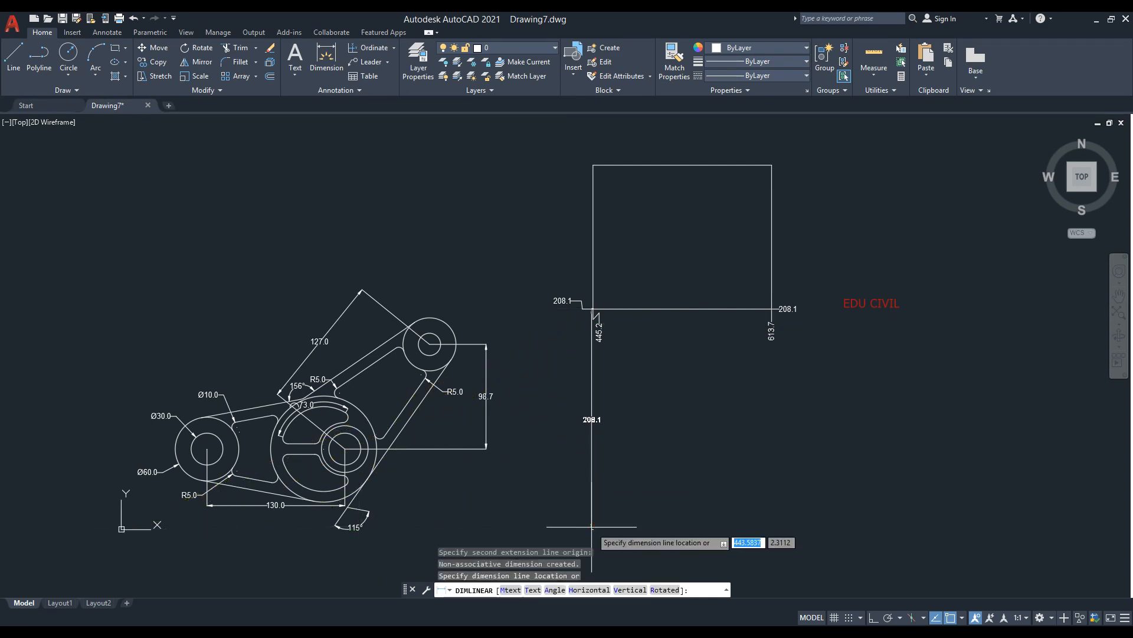
click(592, 526)
scroll(589, 414, up, 4)
scroll(588, 413, down, 2)
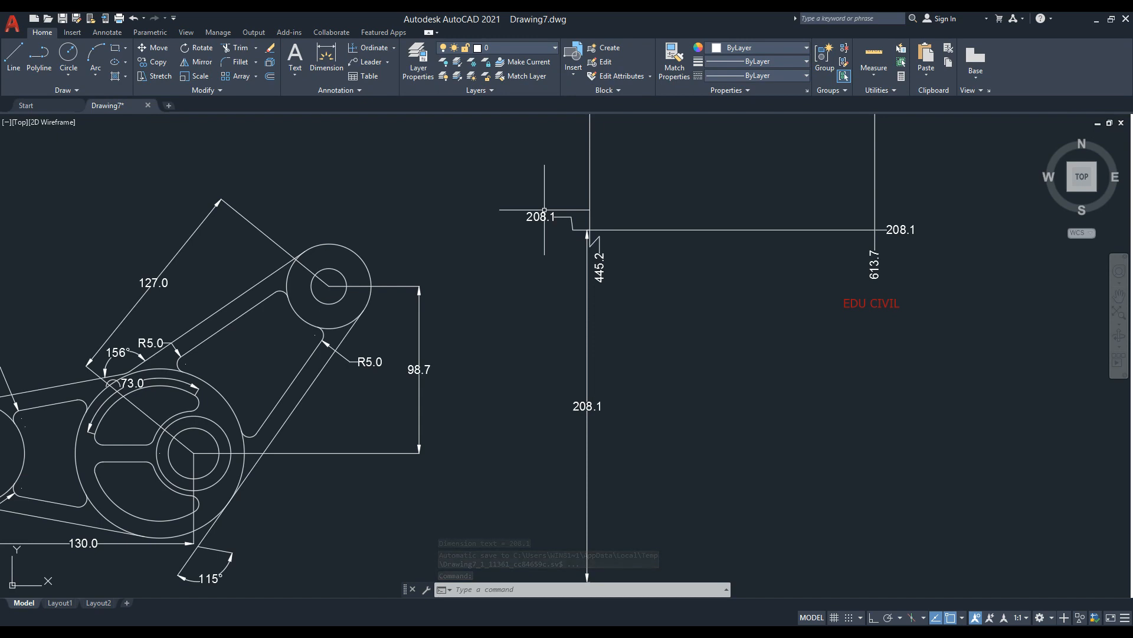
scroll(544, 211, down, 4)
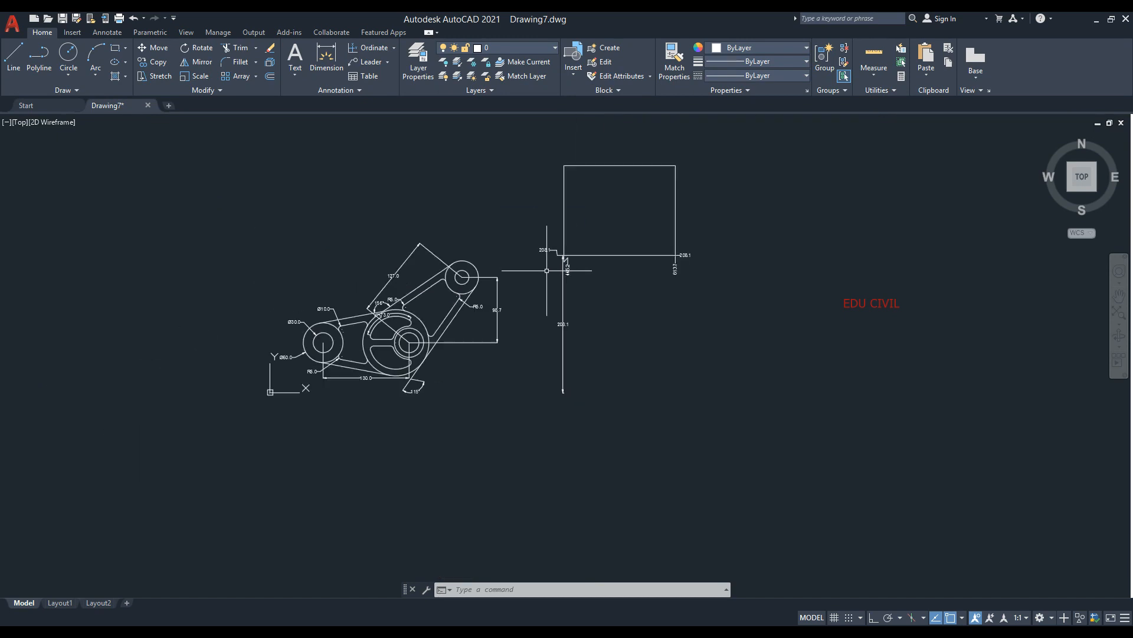
Step: With Ortho on, add a horizontal linear dimension from the rectangle's lower-left corner to directly above the UCS origin, placed above the lever arm
middle_drag(543, 278, 584, 289)
text(dimlinear)
key(Return)
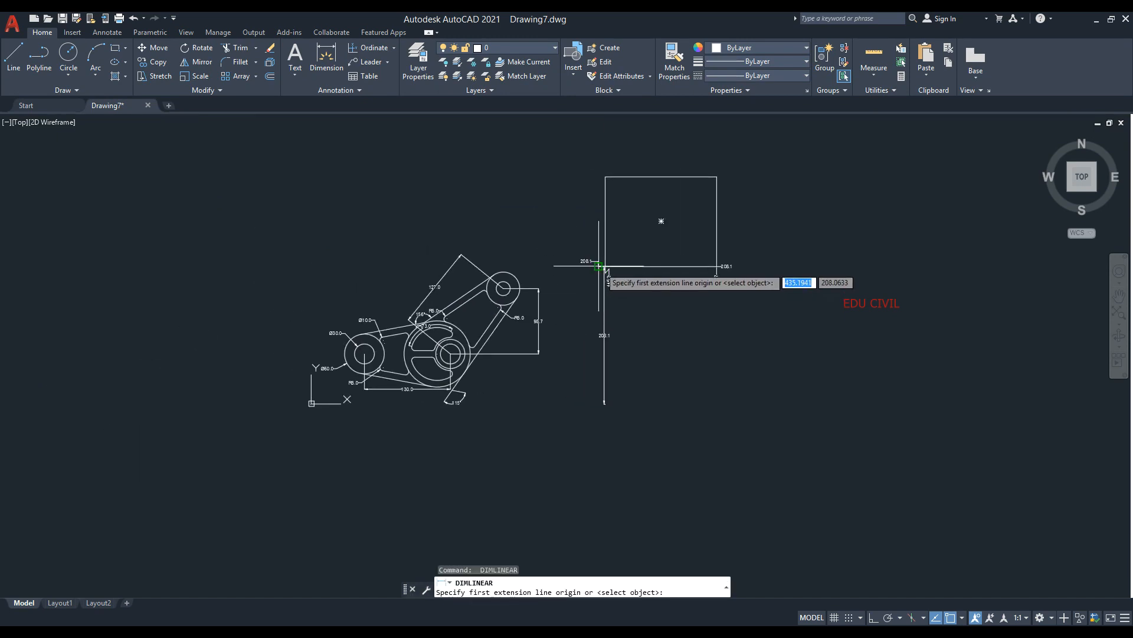
scroll(605, 267, up, 6)
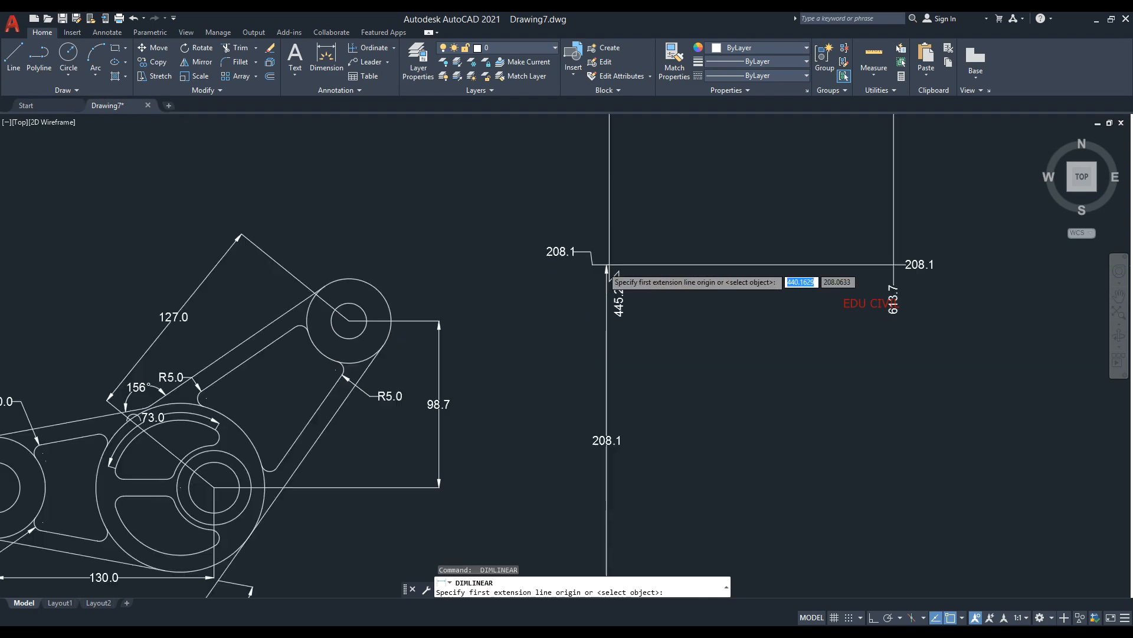
click(619, 259)
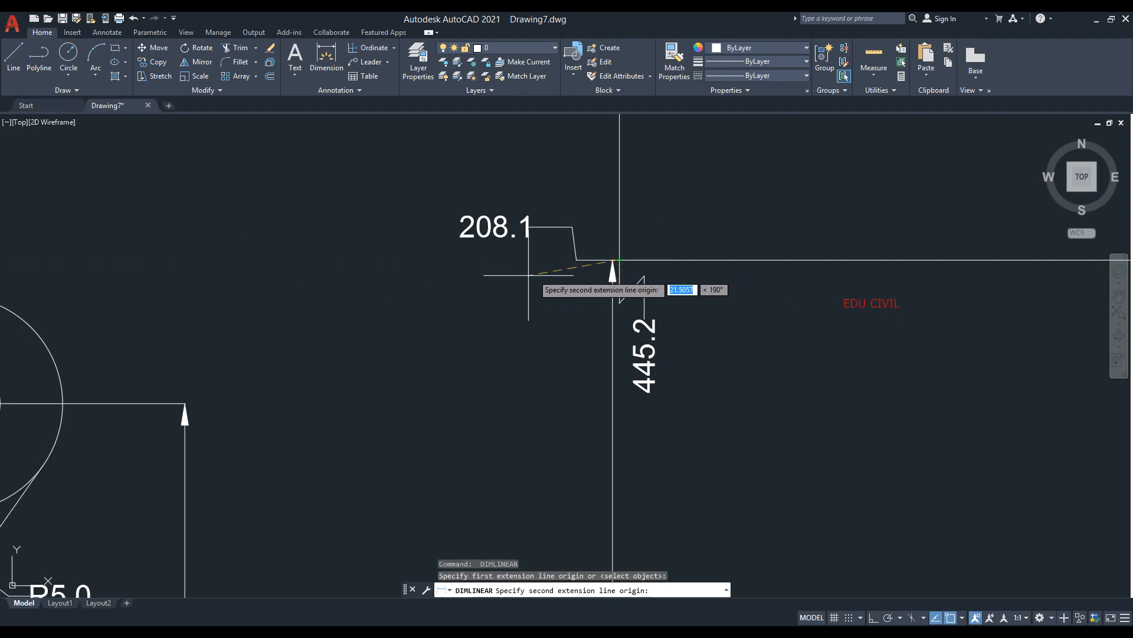
scroll(466, 286, down, 5)
scroll(470, 288, up, 4)
scroll(471, 289, down, 3)
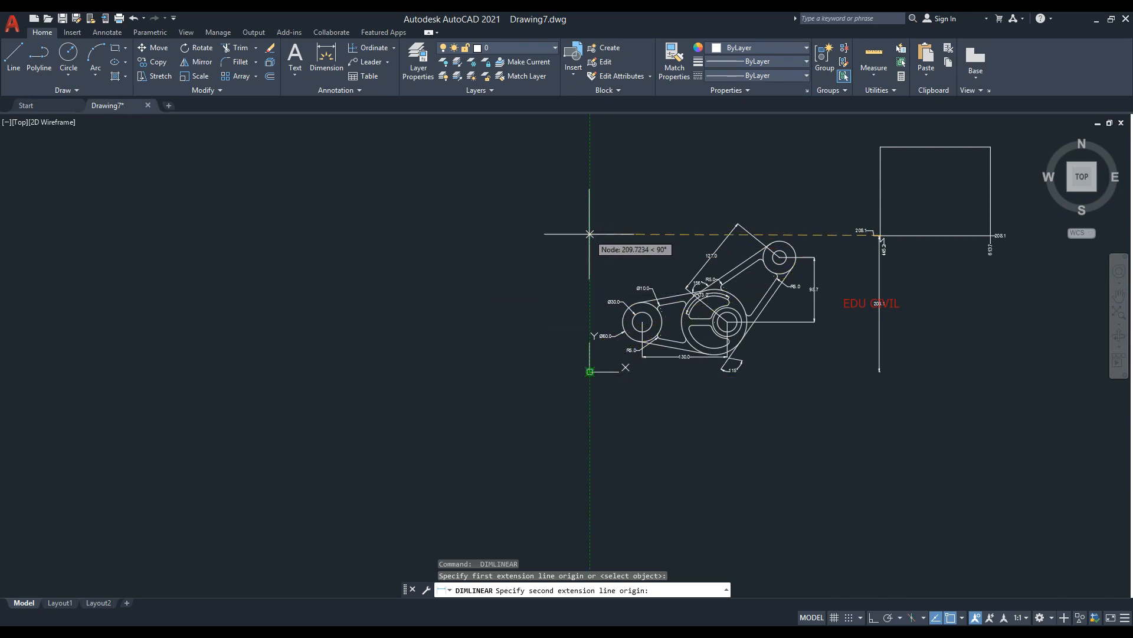
key(F8)
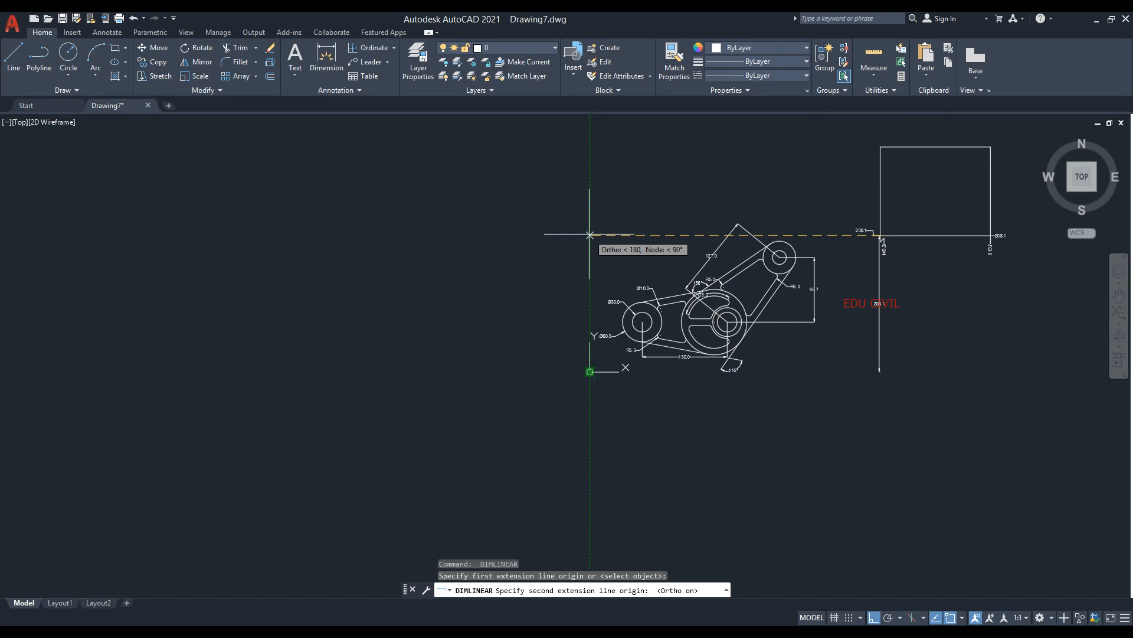
click(589, 235)
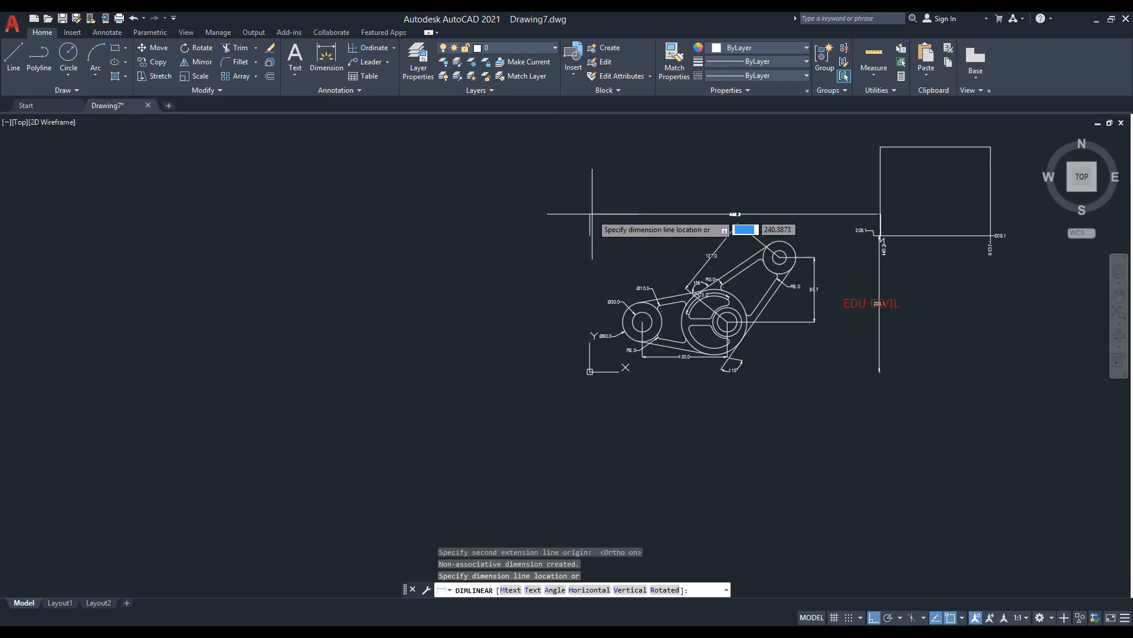
click(735, 214)
scroll(749, 238, up, 8)
mouse_move(776, 150)
middle_down()
mouse_move(445, 290)
mouse_move(332, 289)
middle_up()
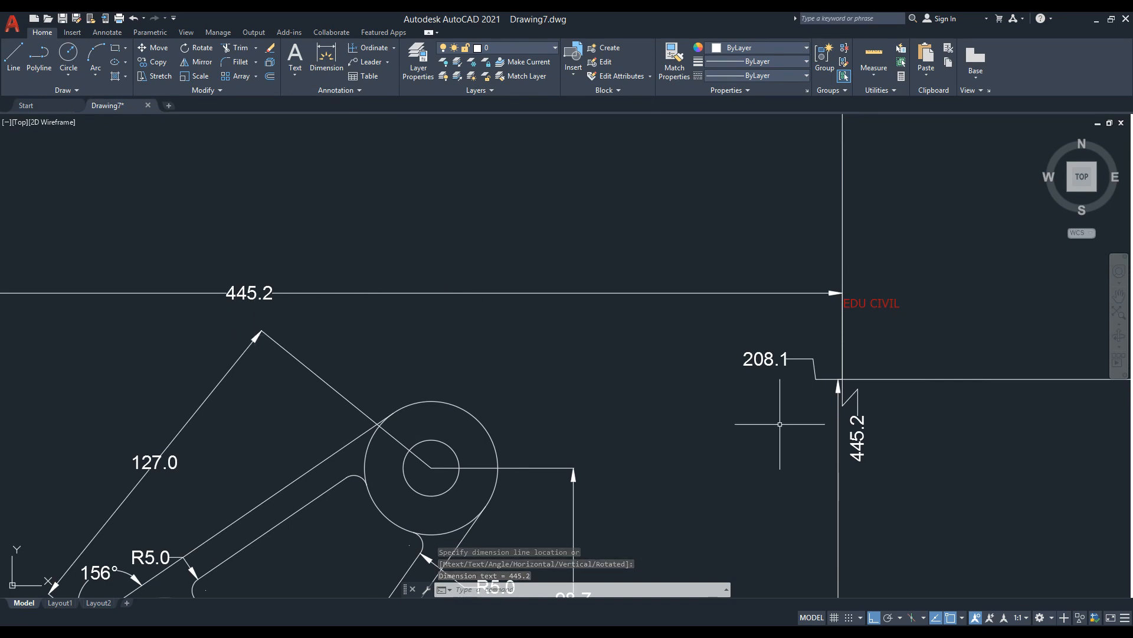
middle_drag(867, 445, 697, 434)
Step: Delete the vertical and horizontal linear check dimensions that run from the rectangle's lower-left corner
scroll(697, 433, down, 5)
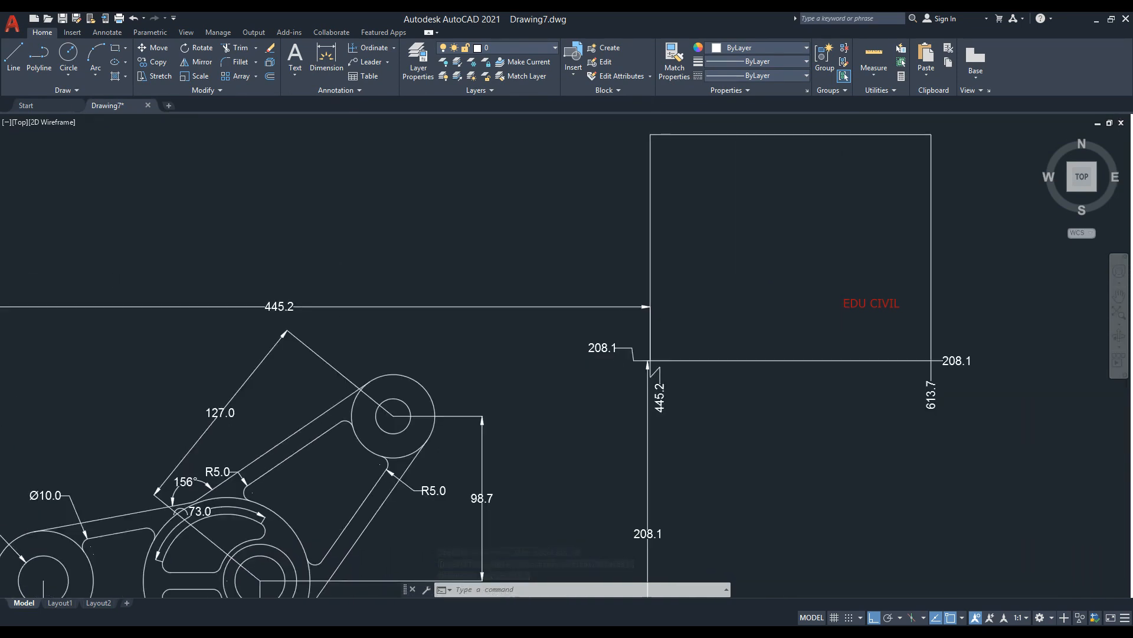
click(598, 358)
click(577, 392)
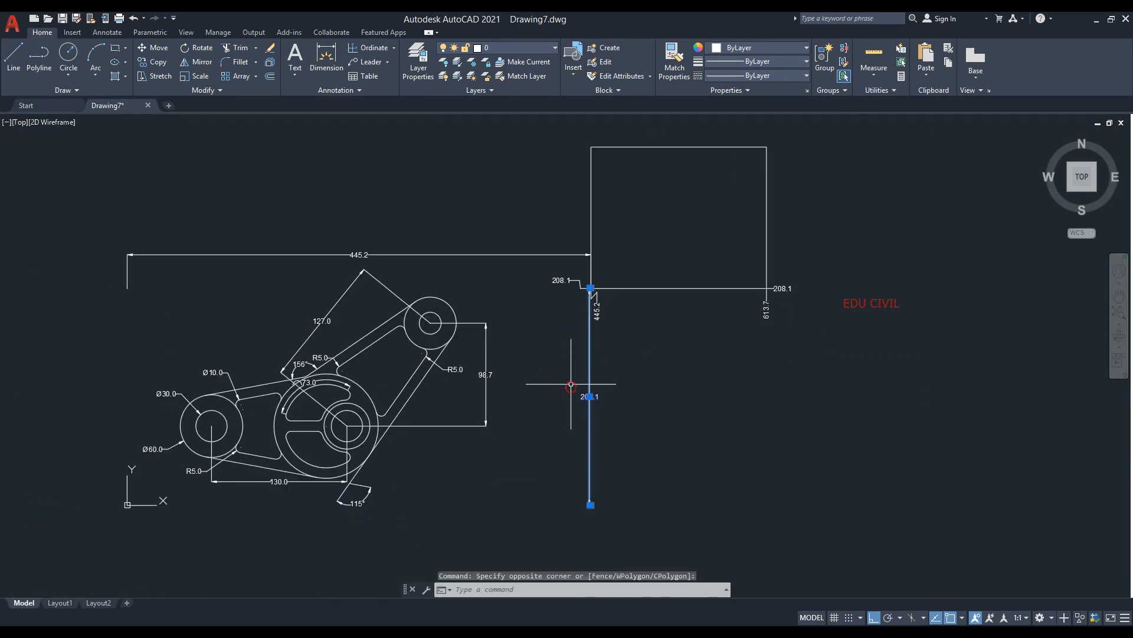
click(699, 326)
click(504, 284)
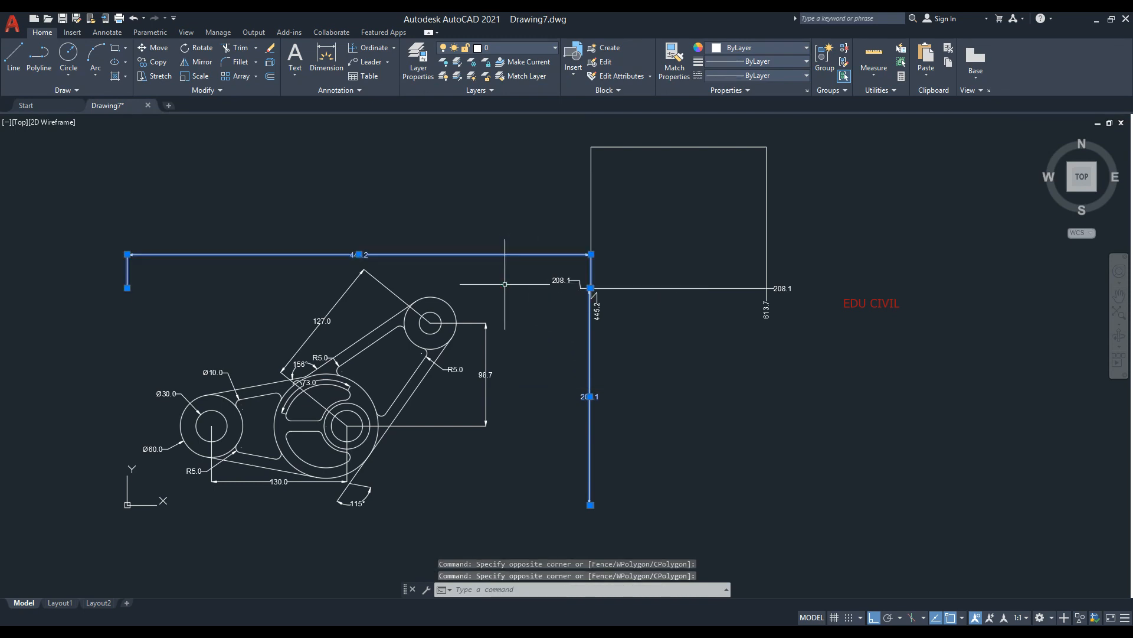
key(Delete)
Step: Read the description of the Jogged dimension type and examine the lever arm's circles and arcs for a suitable candidate
middle_drag(673, 245, 615, 282)
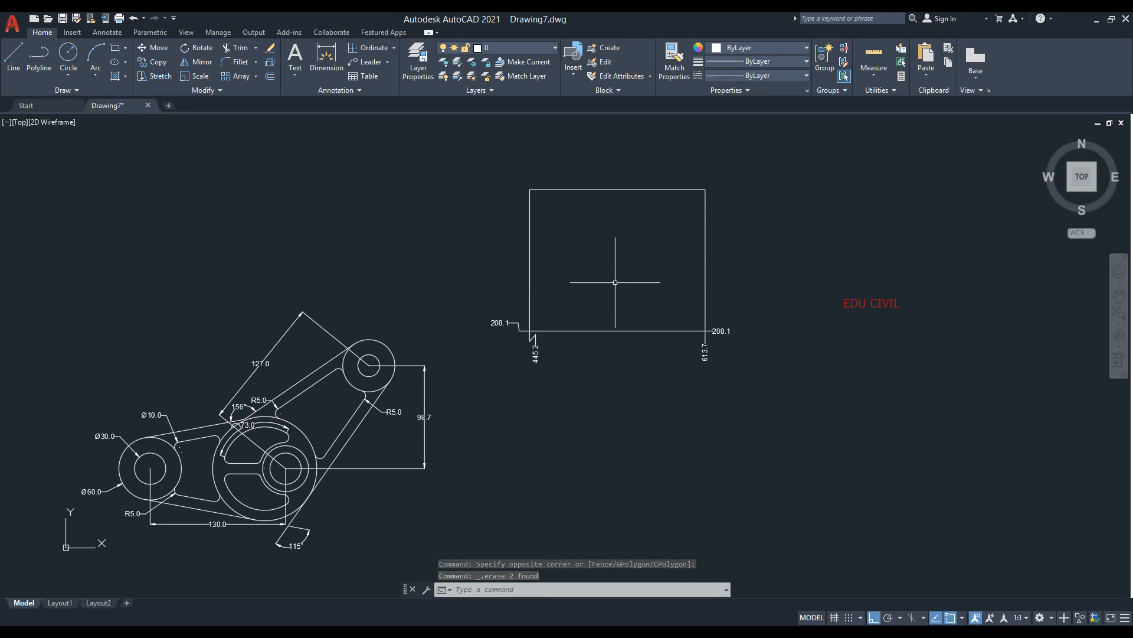
click(394, 48)
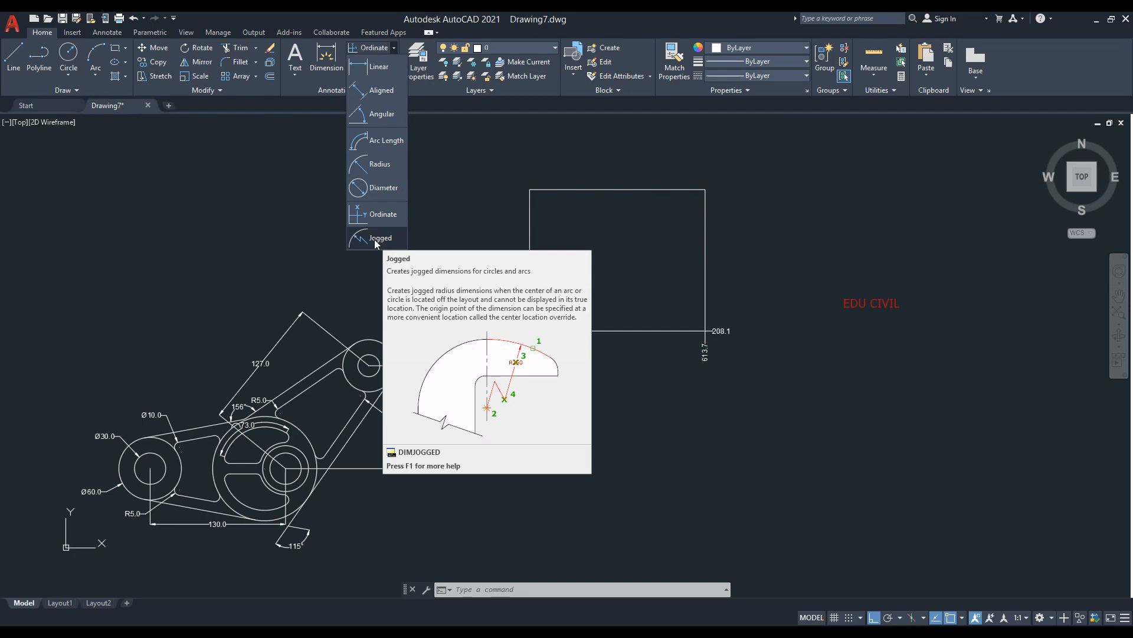
scroll(149, 466, up, 4)
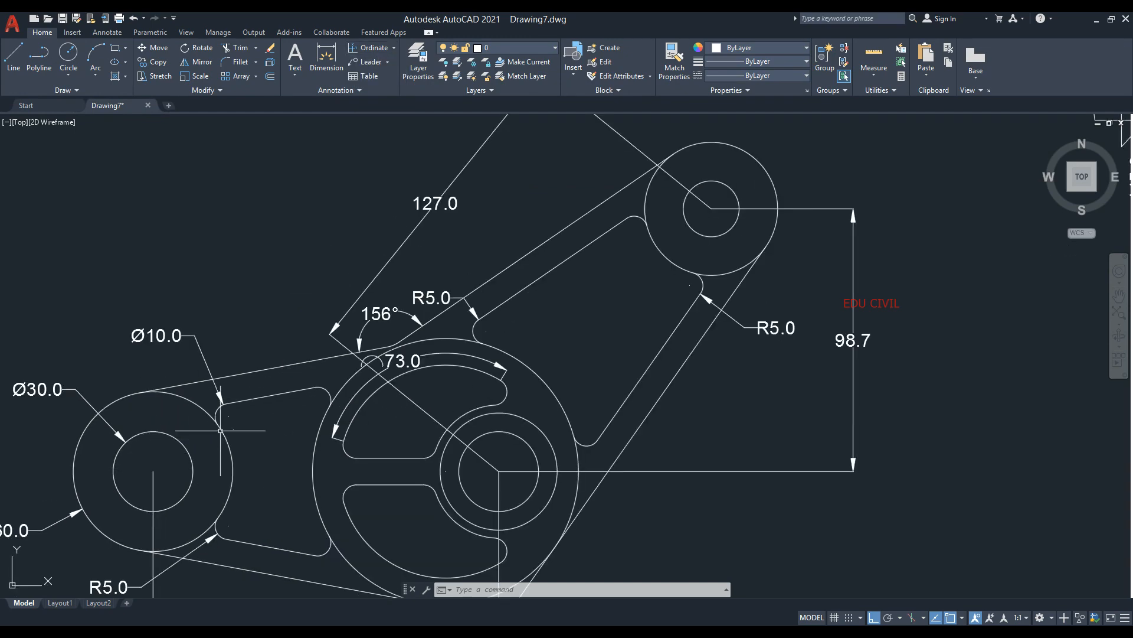
middle_drag(404, 462, 319, 350)
middle_drag(193, 363, 360, 368)
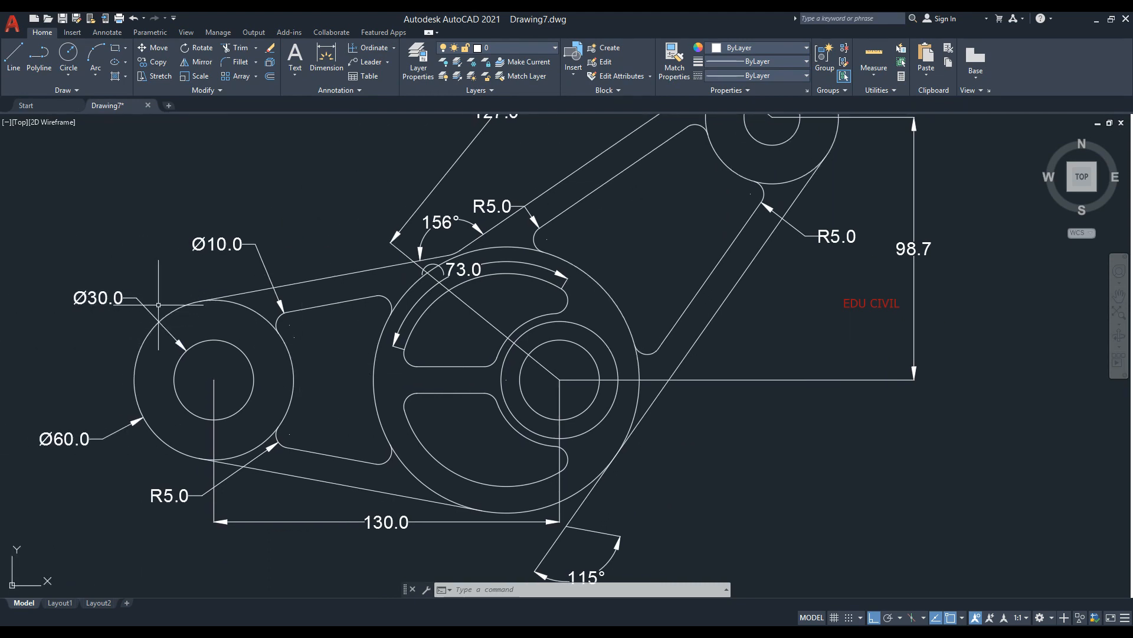
mouse_move(639, 295)
middle_down()
mouse_move(612, 341)
mouse_move(436, 324)
middle_up()
scroll(449, 331, down, 2)
scroll(441, 340, up, 2)
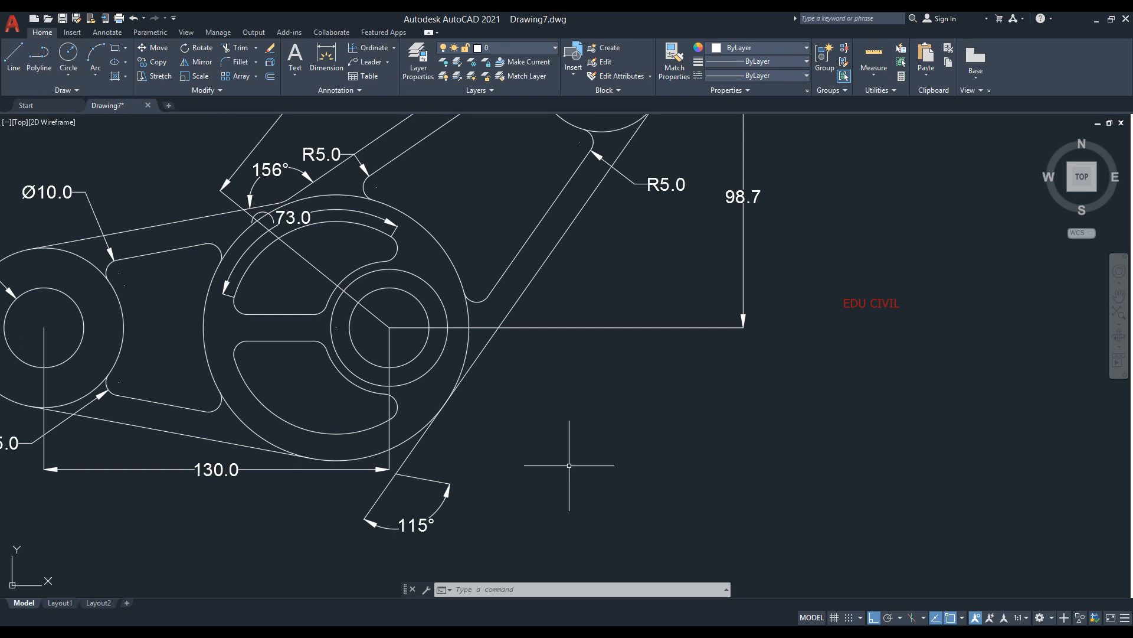
Step: Add a jogged radius dimension to the lower slot's inner arc around the hub, with its center override to the lower right and the jog mid-line
text(o)
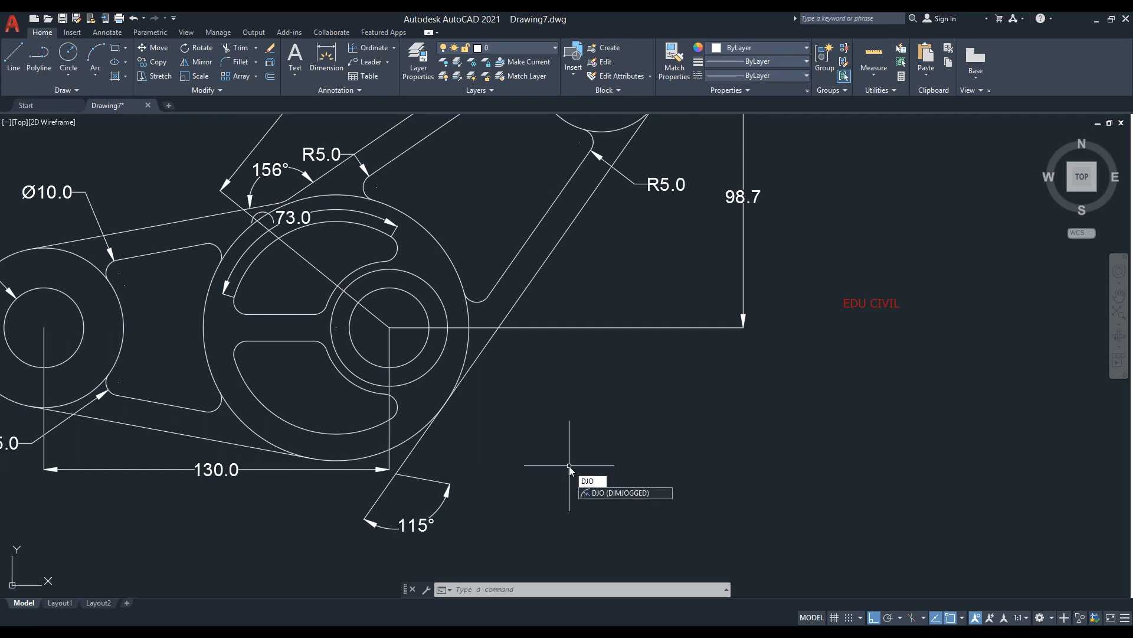
click(393, 47)
click(380, 238)
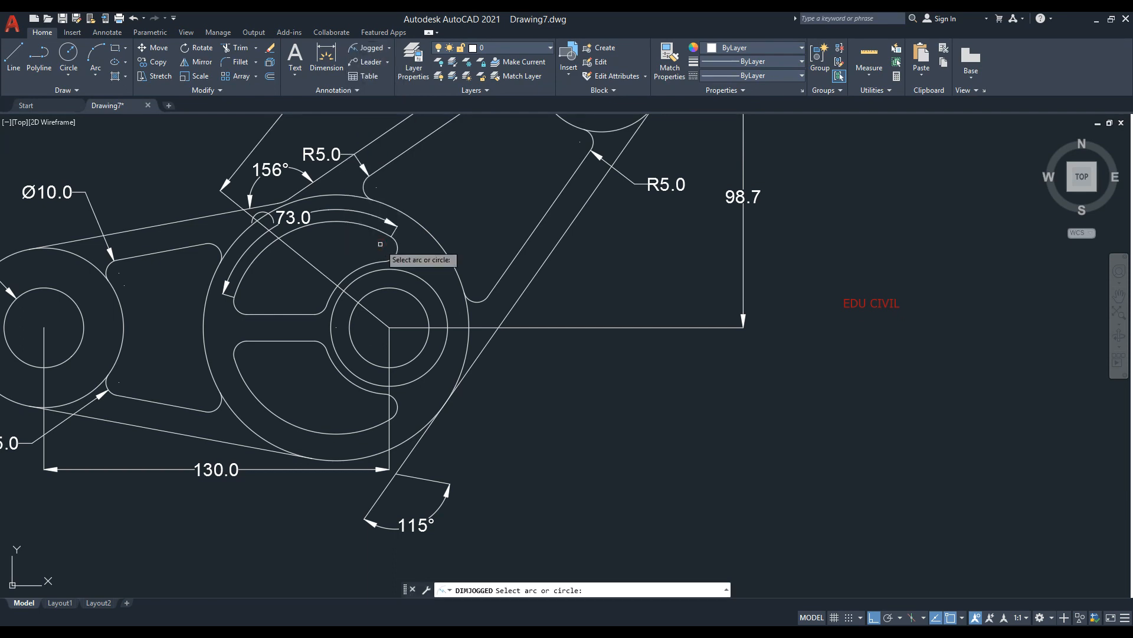
click(367, 391)
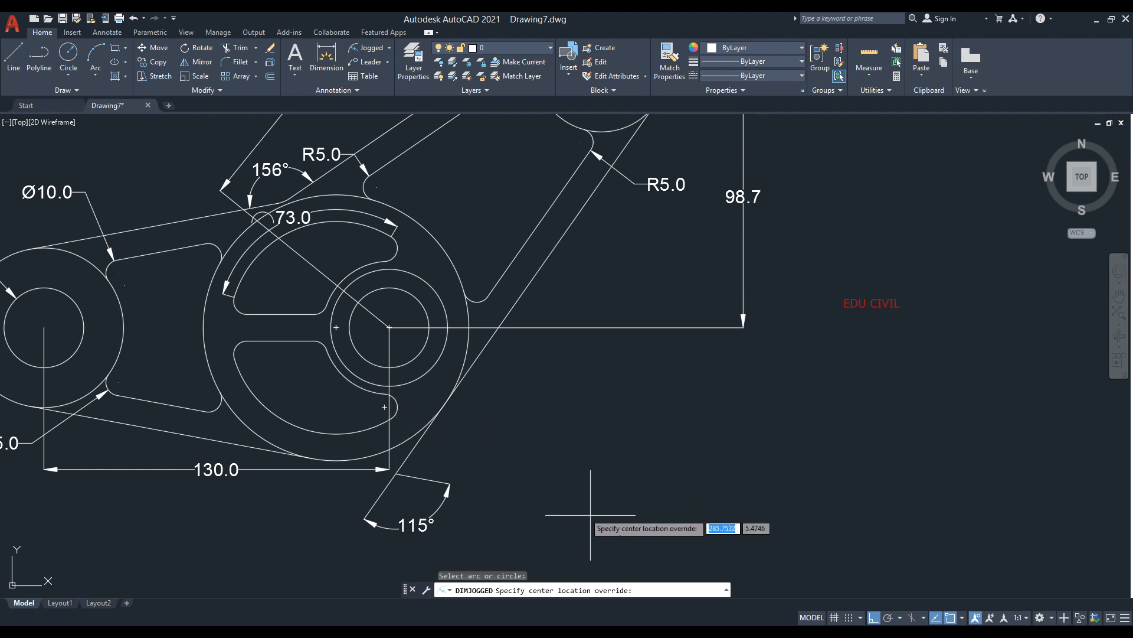
click(687, 516)
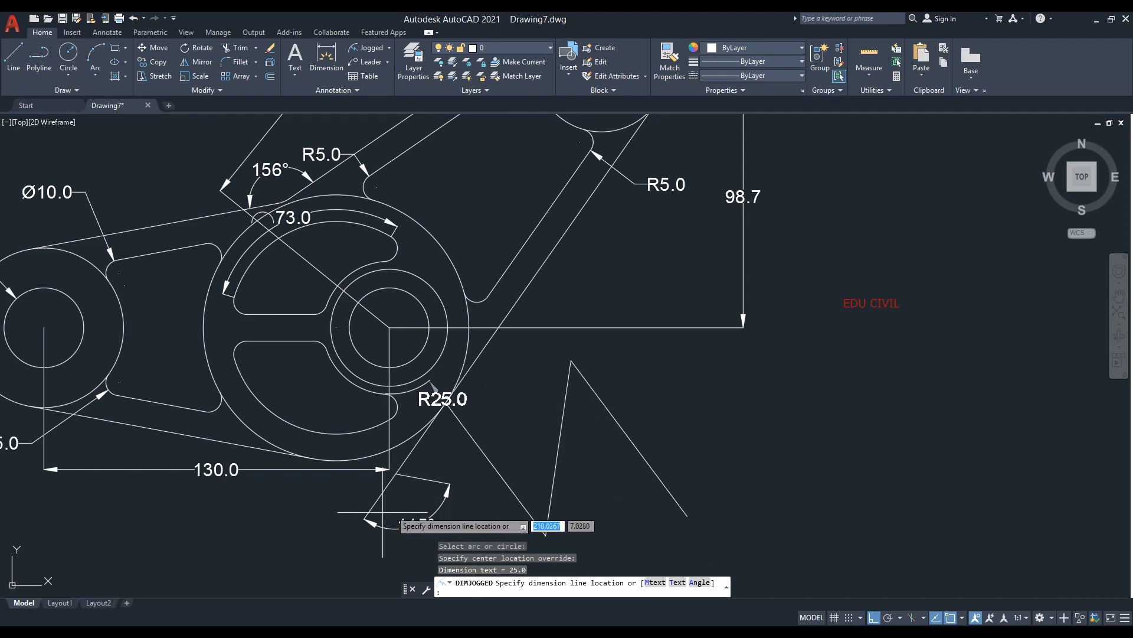
click(542, 464)
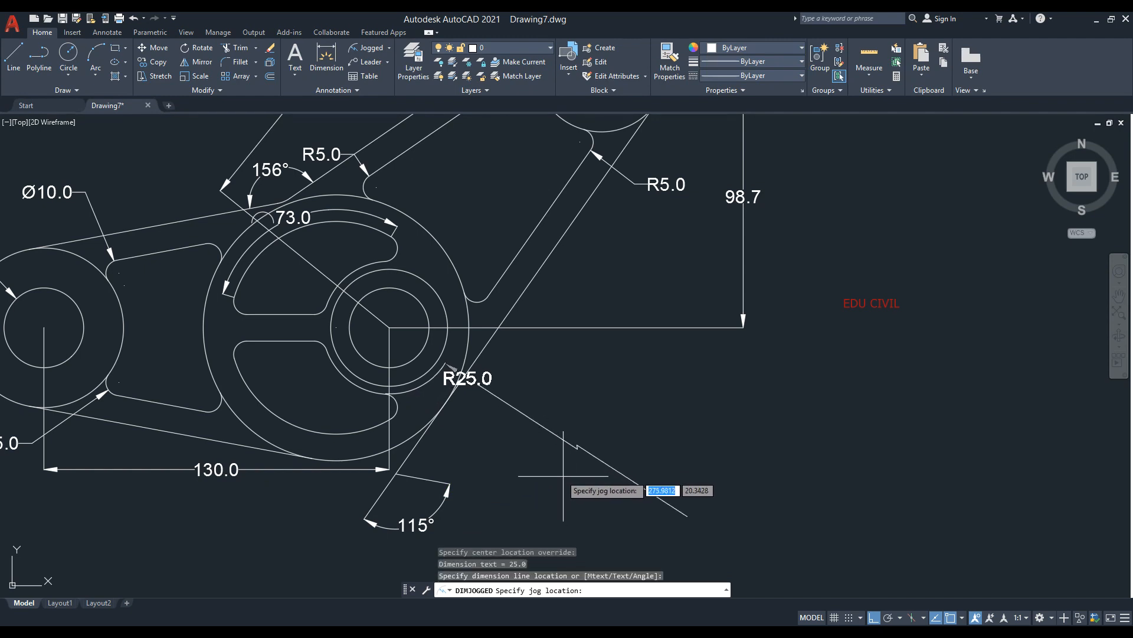
click(542, 469)
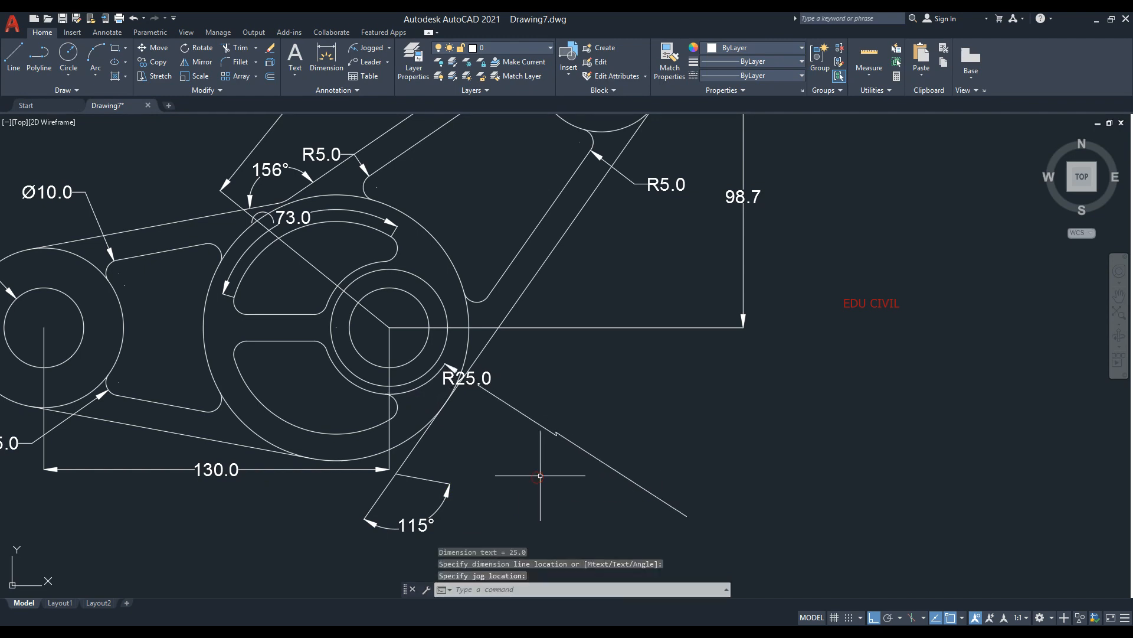
scroll(484, 392, up, 8)
scroll(484, 392, down, 6)
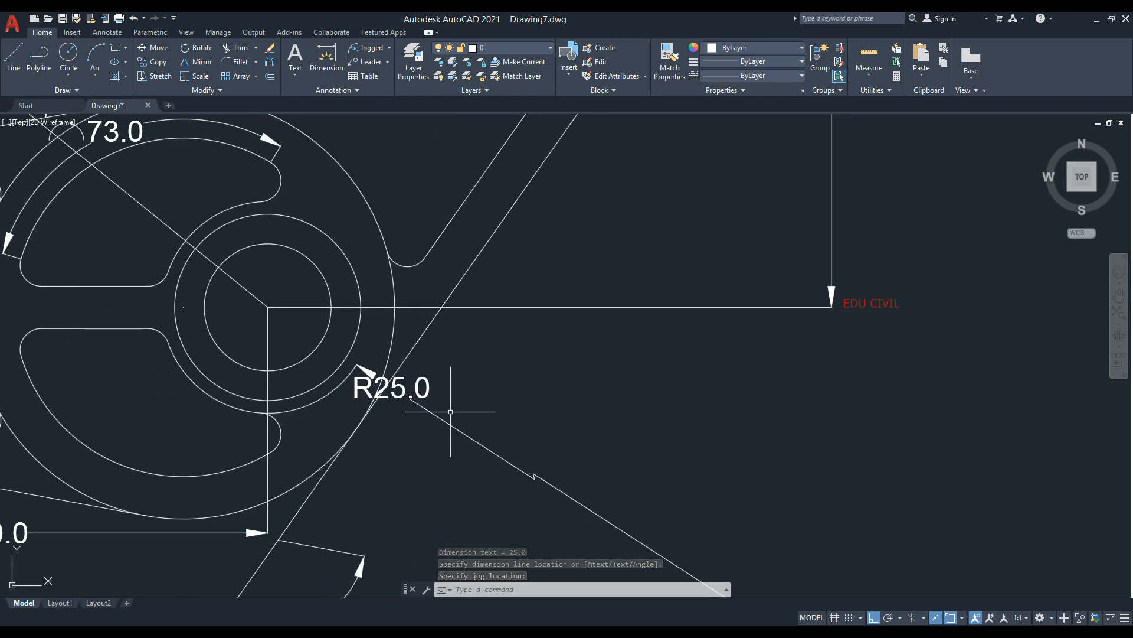
scroll(448, 411, down, 4)
mouse_move(447, 428)
middle_down()
mouse_move(476, 431)
mouse_move(470, 441)
middle_up()
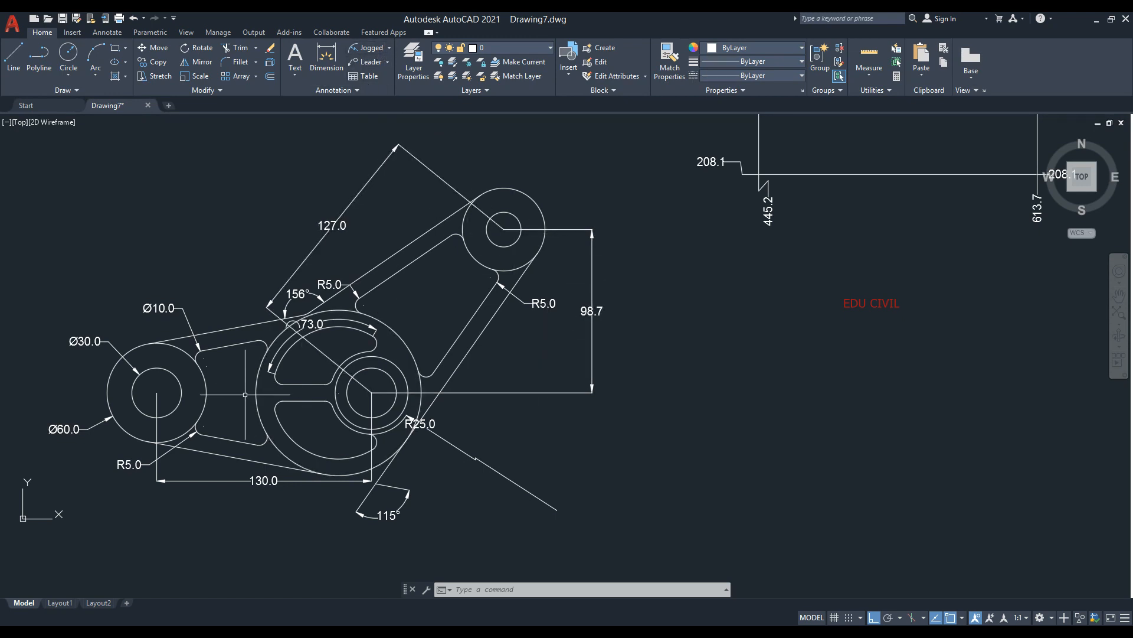
mouse_move(245, 395)
middle_down()
mouse_move(404, 389)
mouse_move(311, 403)
middle_up()
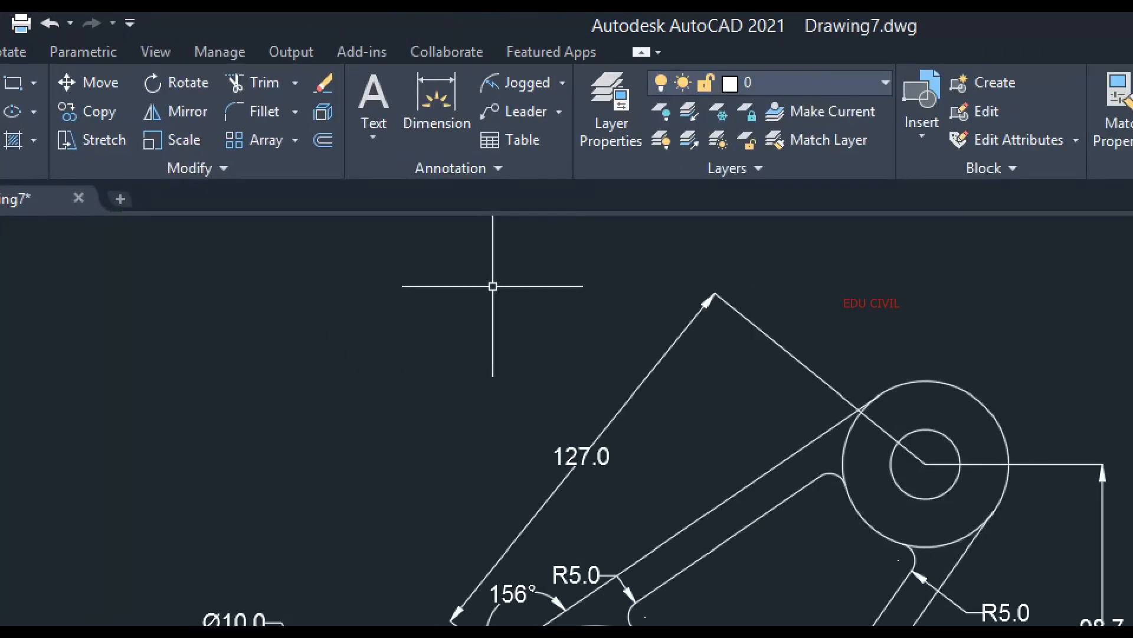
Step: Make Annotative the current dimension style in the Dimension Style Manager and open that style for modification
click(491, 171)
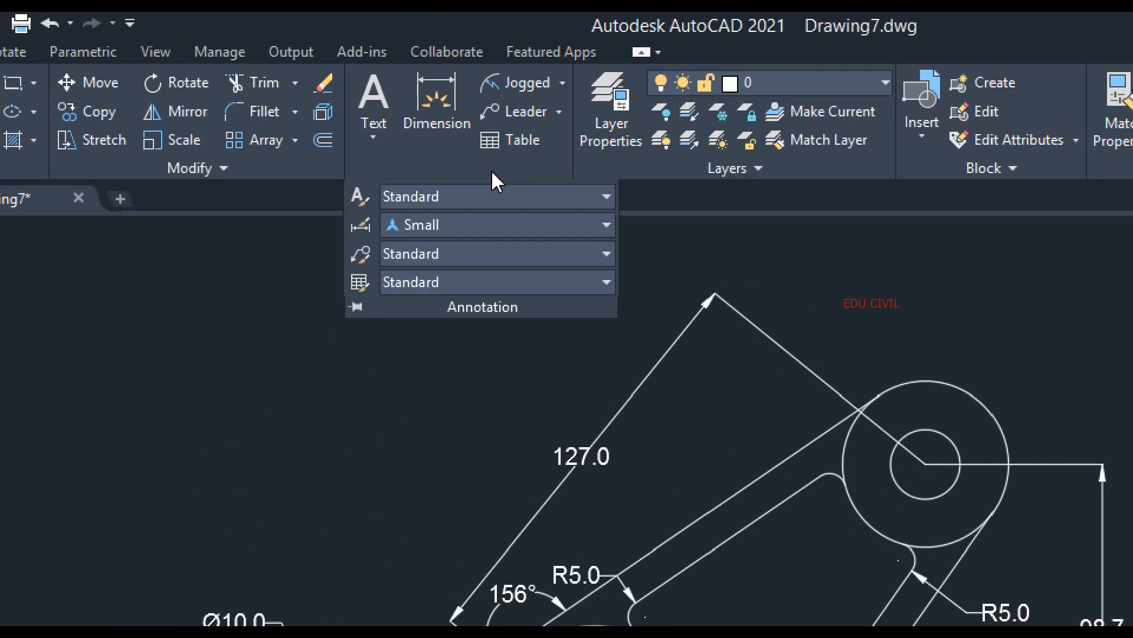
click(363, 226)
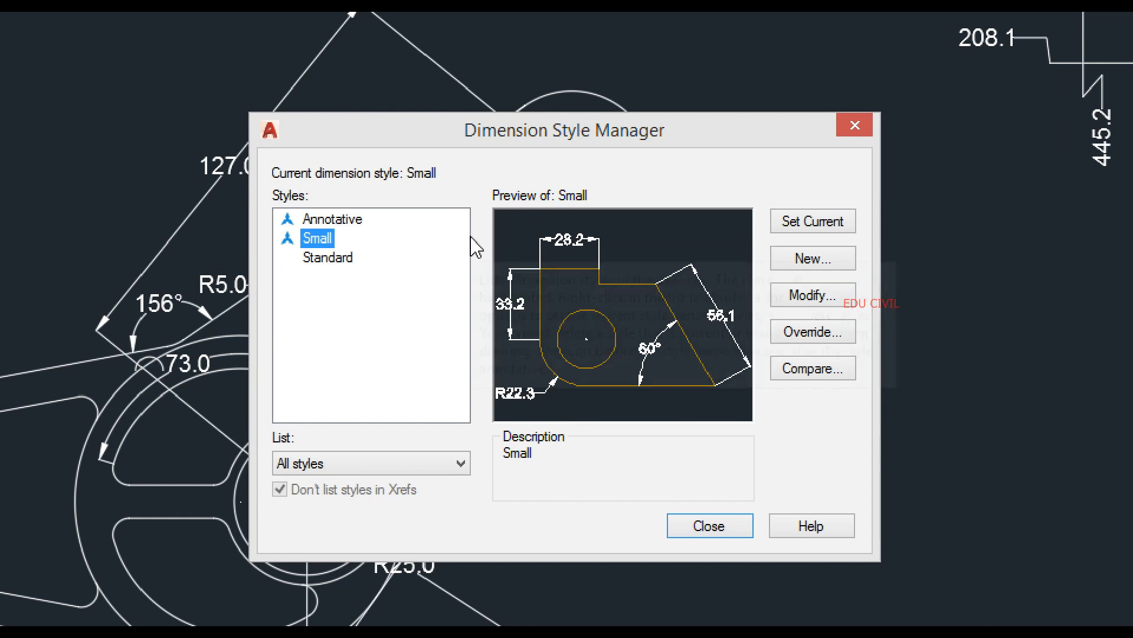
click(348, 219)
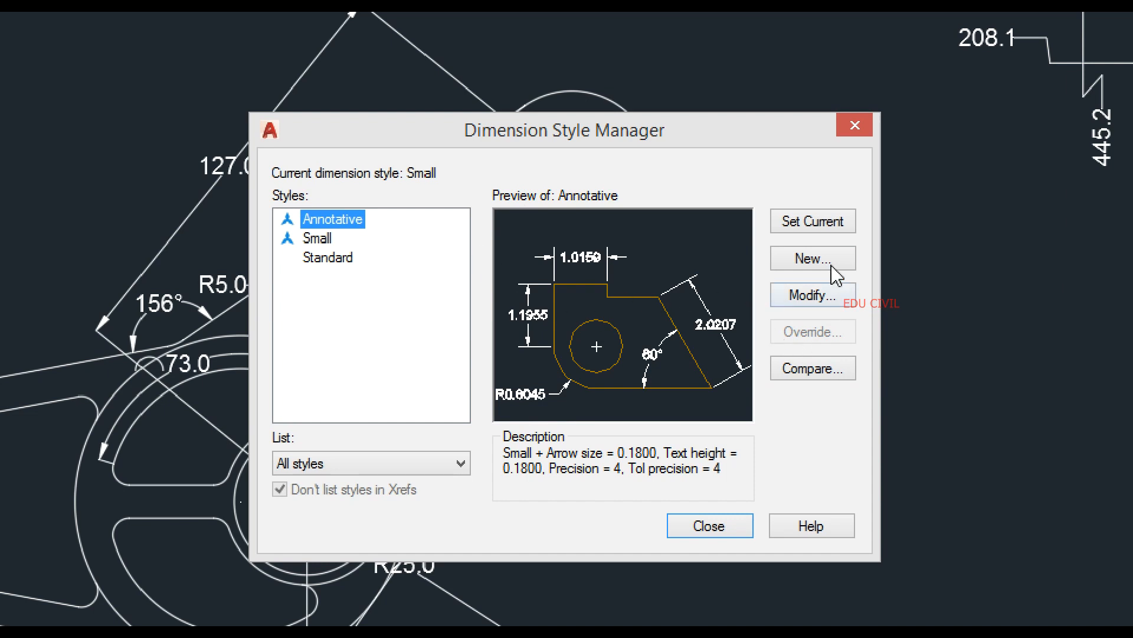
click(825, 223)
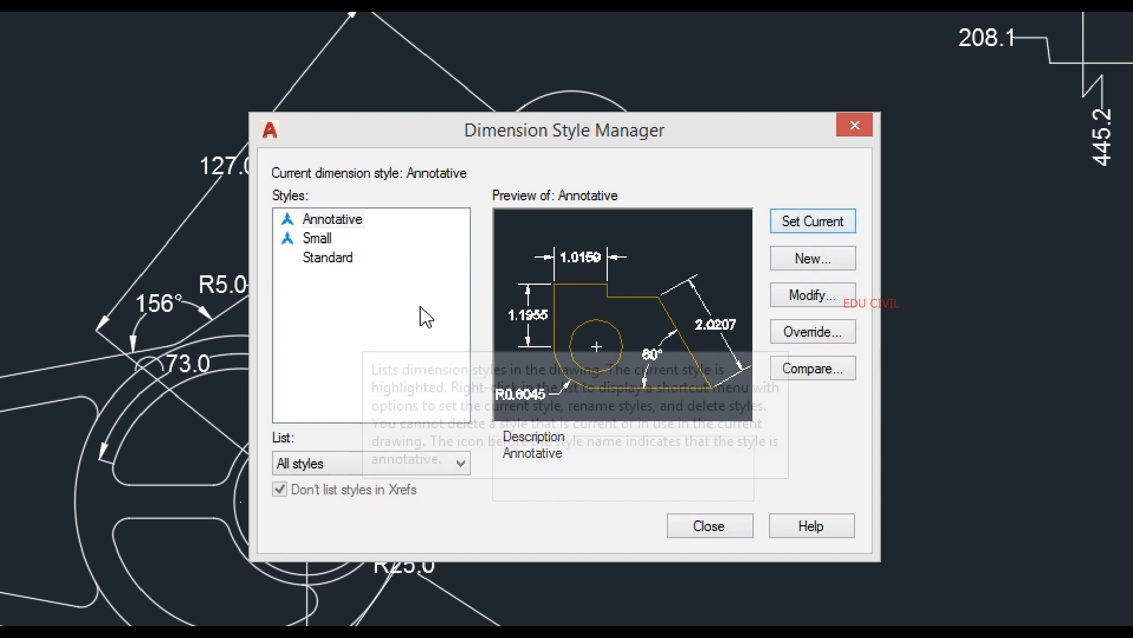
click(821, 298)
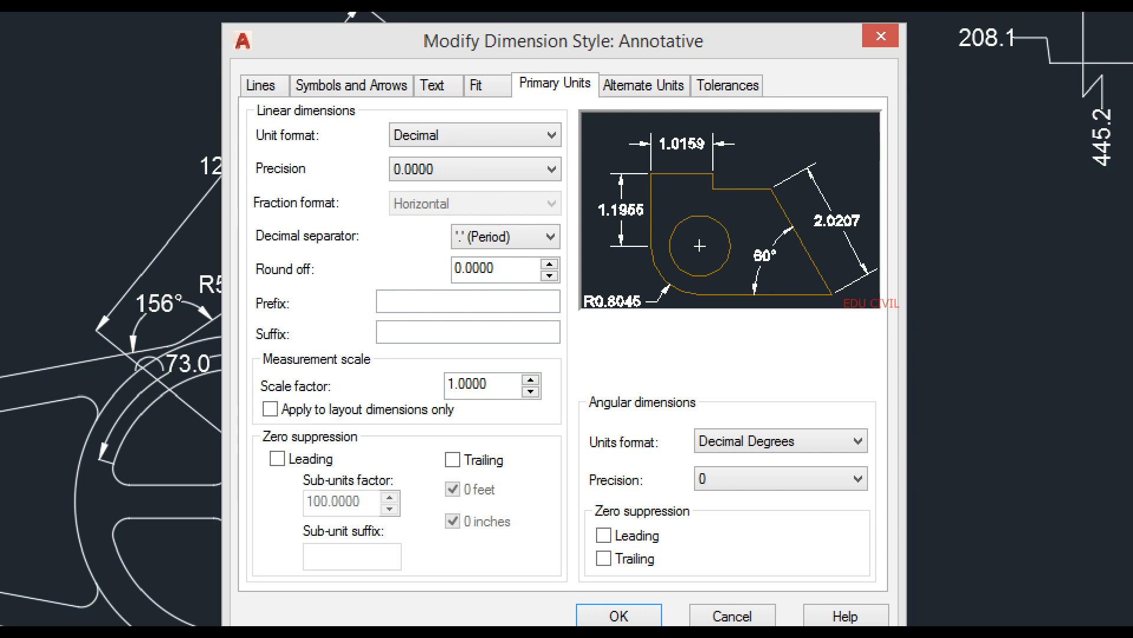
Step: Look through the Annotative style's setting categories, from lines, symbols and arrows, and fit to primary units, alternate units and tolerances
click(649, 616)
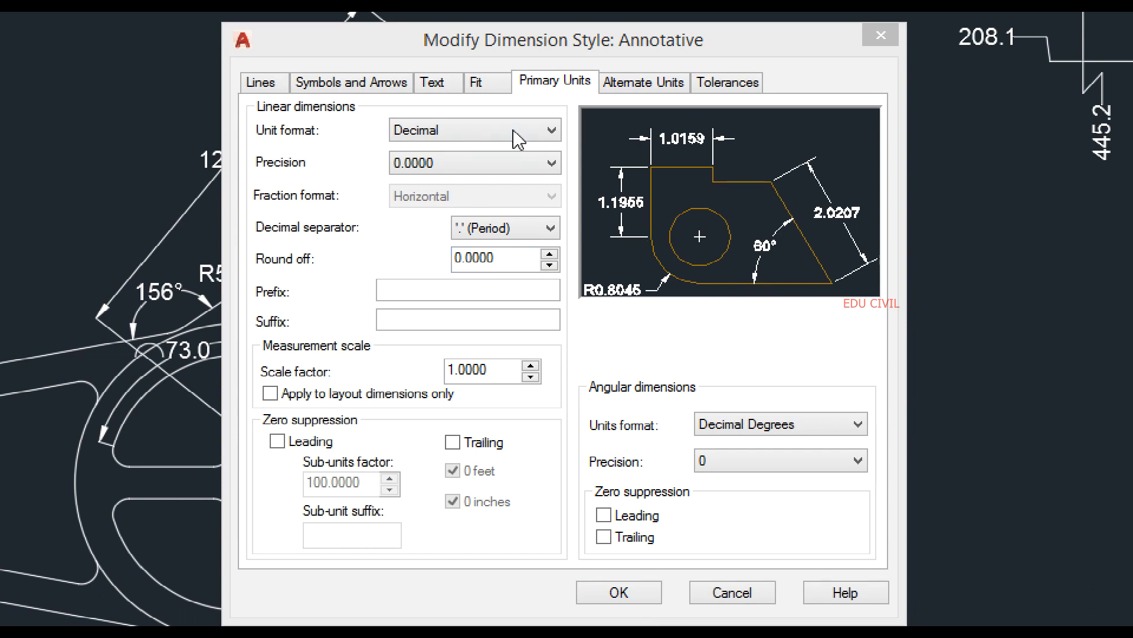
click(255, 82)
click(375, 89)
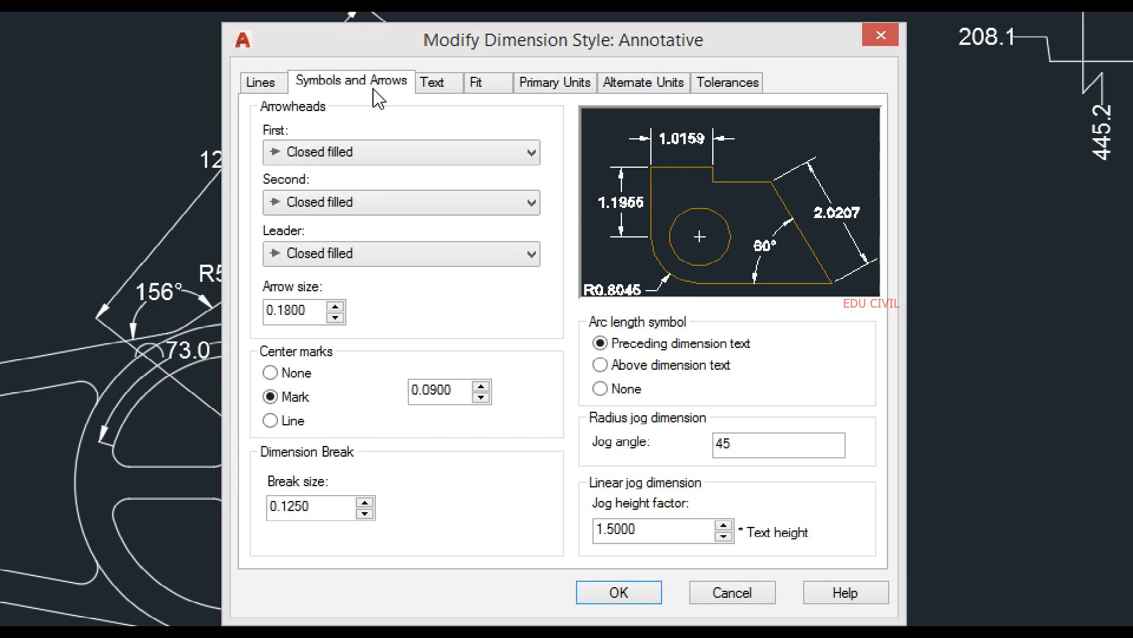
click(473, 84)
click(546, 82)
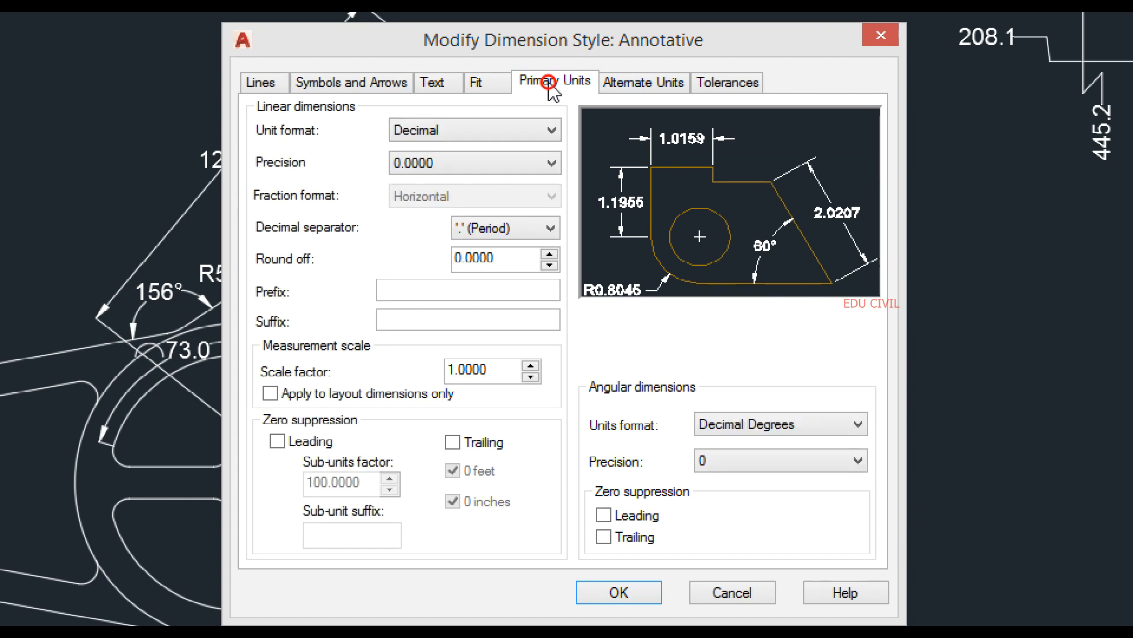
click(682, 80)
click(719, 82)
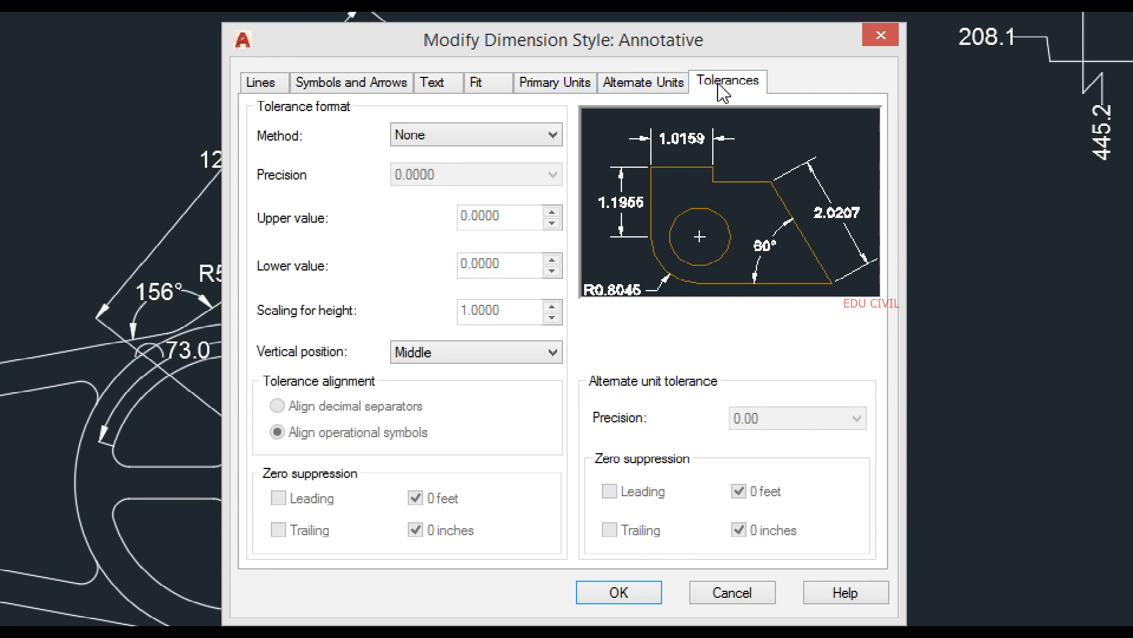
Step: Set the color of the Annotative style's dimension lines to Red
click(286, 94)
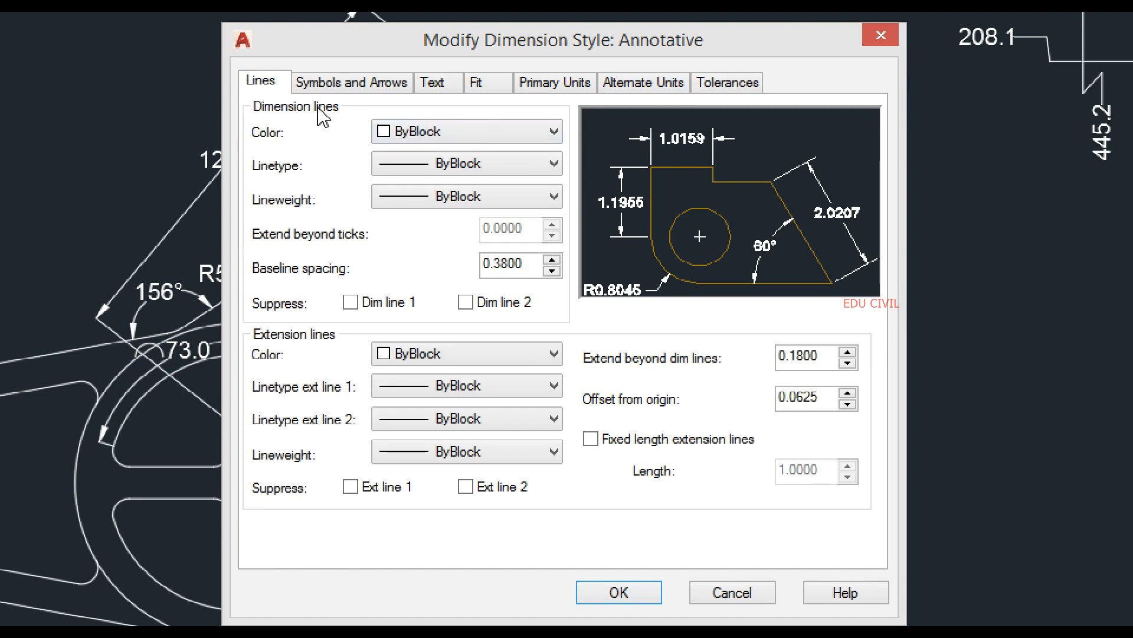
click(506, 133)
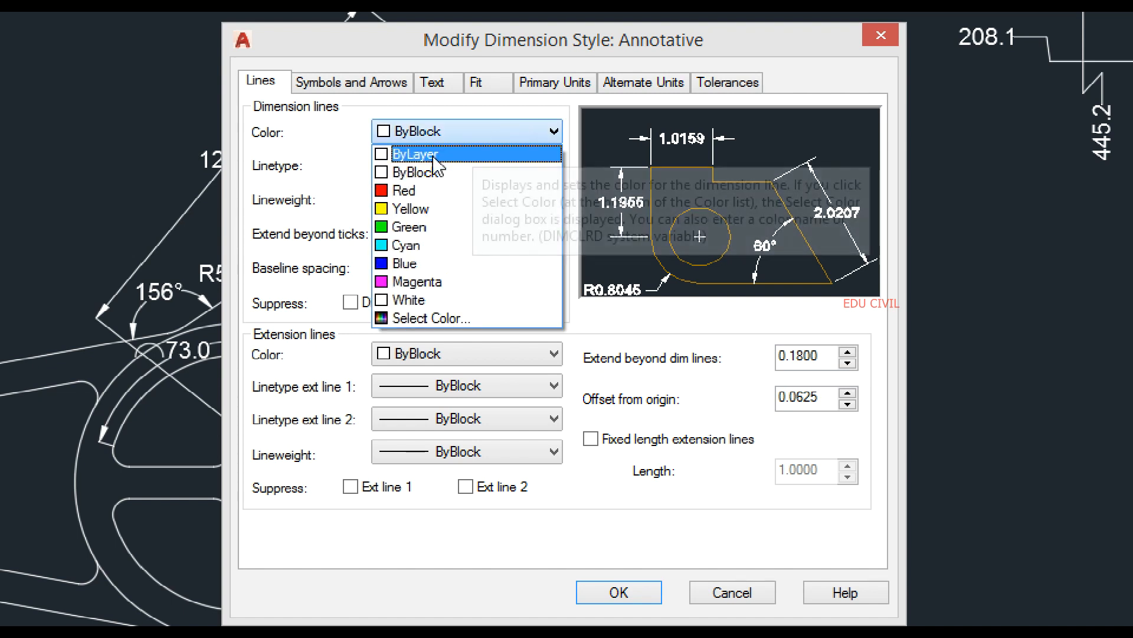
click(432, 193)
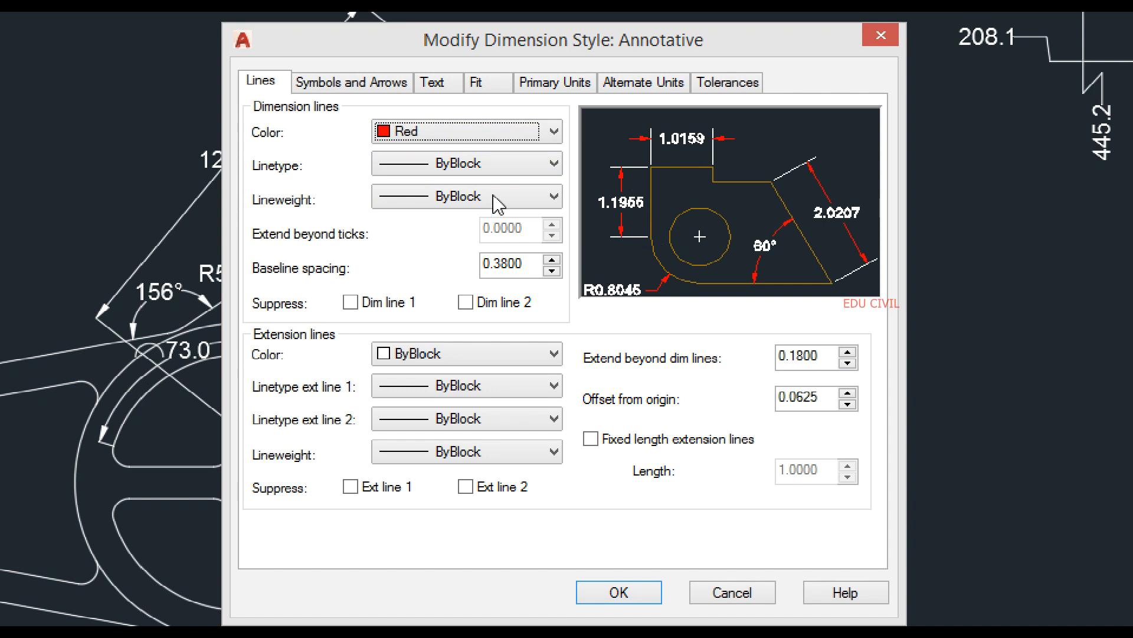
Step: Review the linetype choices for the dimension lines, keep ByBlock, and set their lineweight to 0.25 mm
click(525, 170)
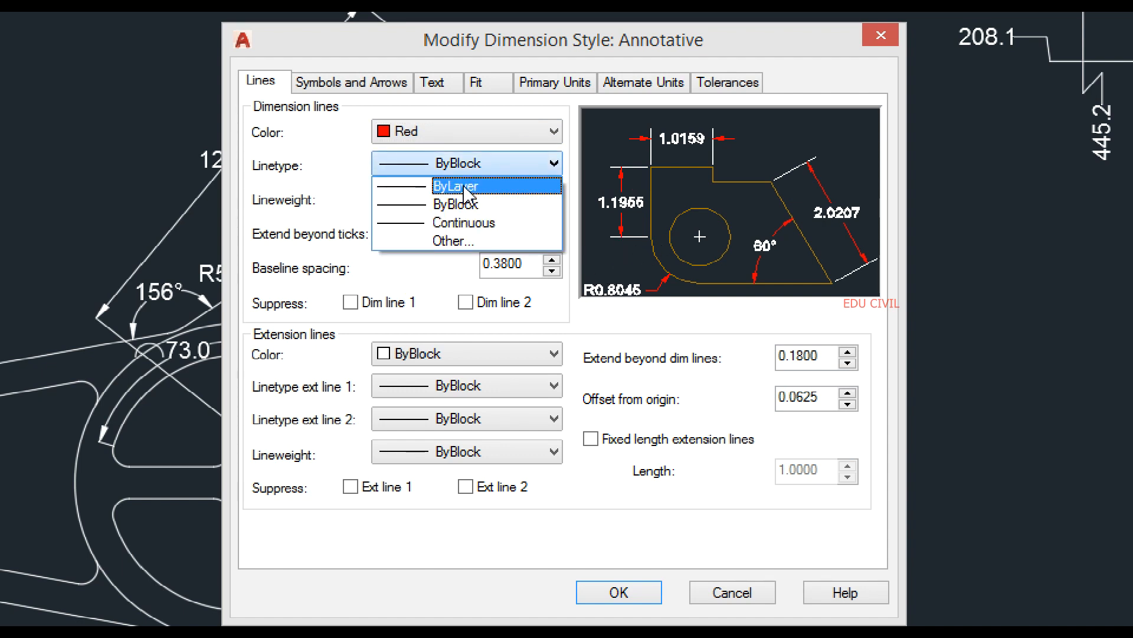
click(557, 118)
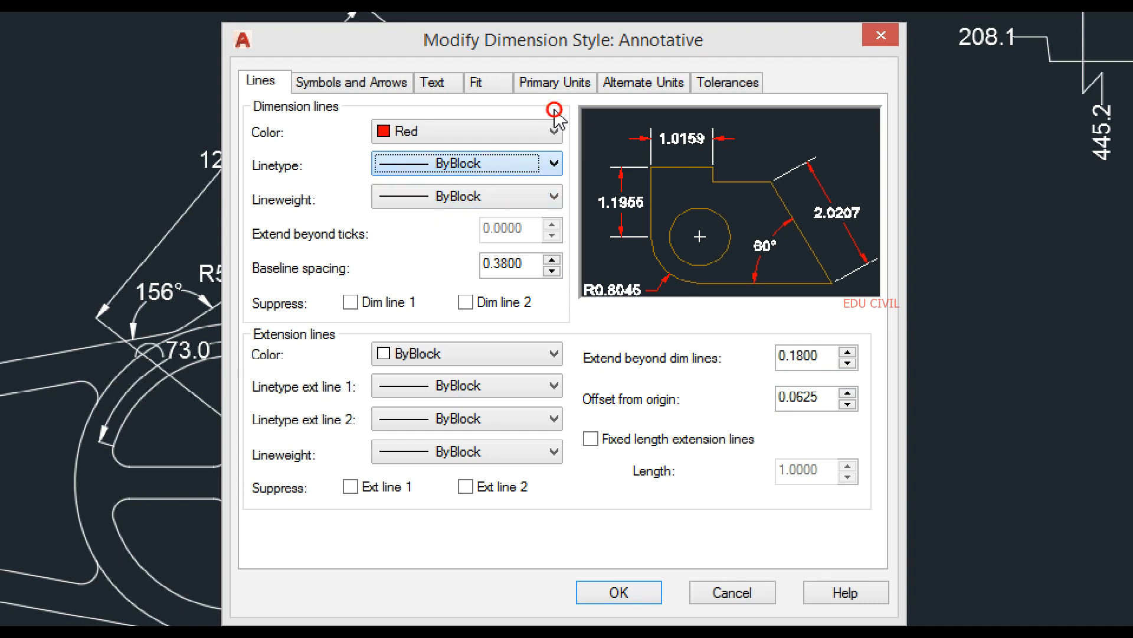
click(537, 197)
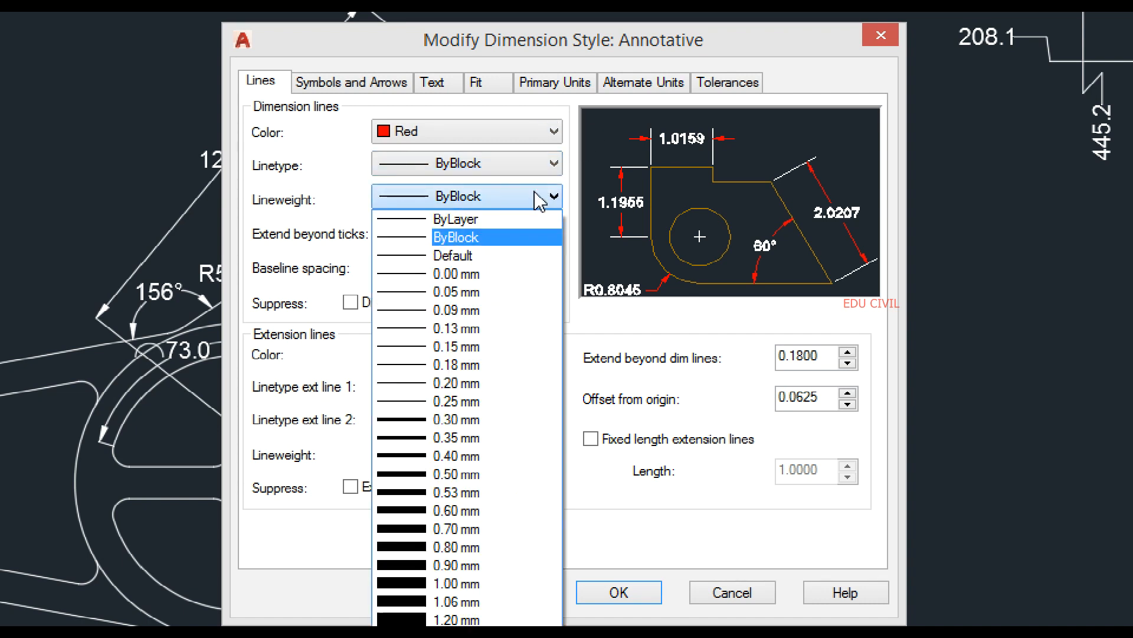
click(493, 160)
click(492, 159)
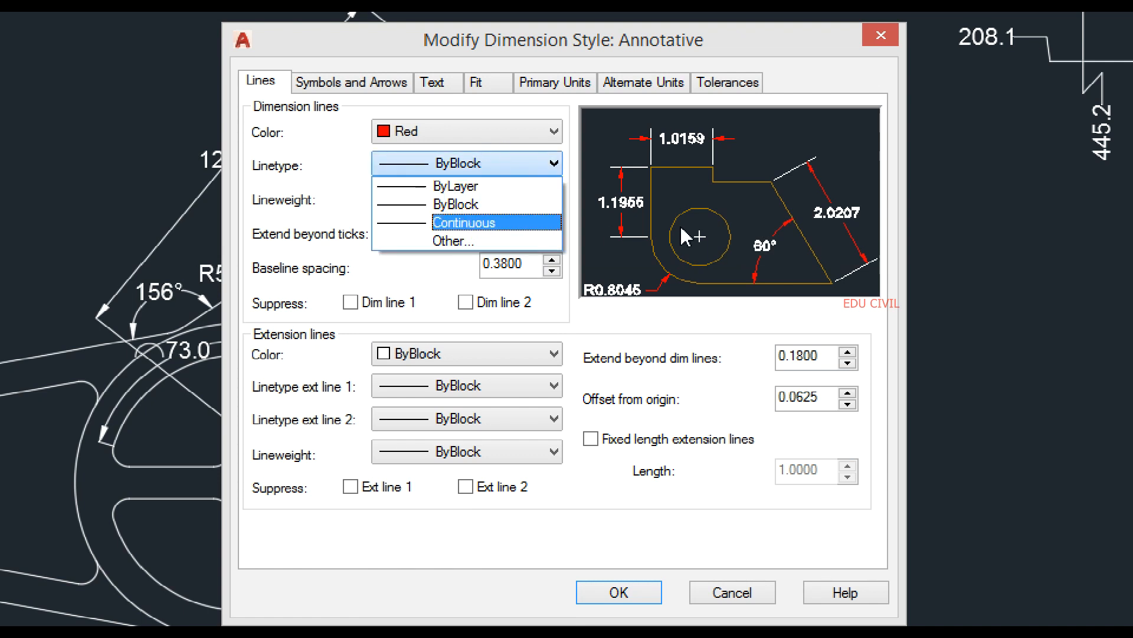
click(557, 110)
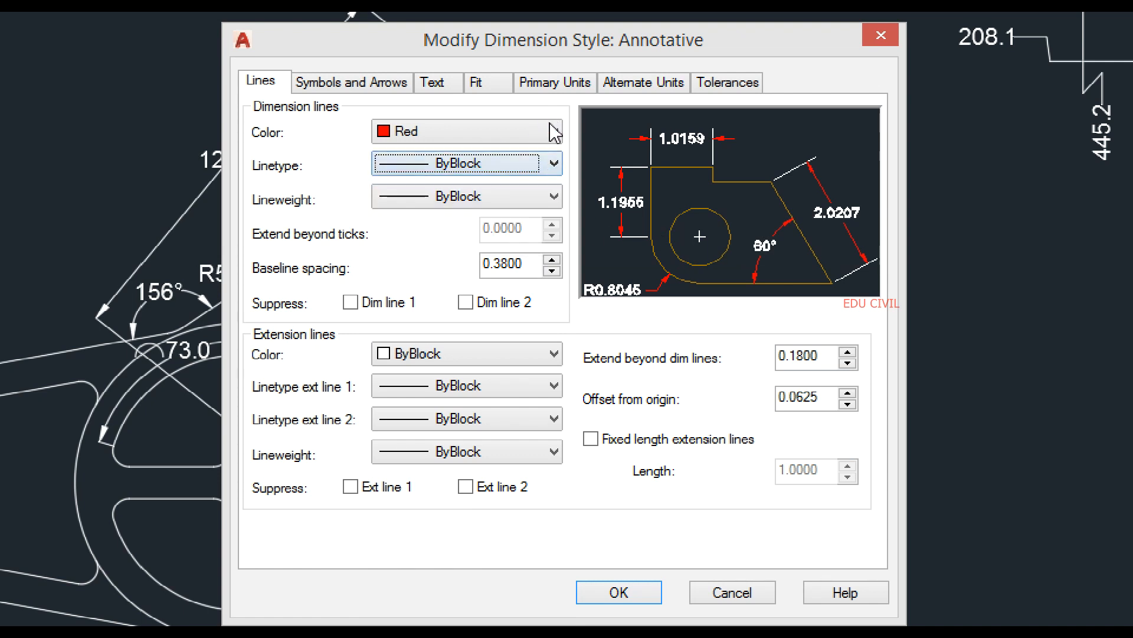
click(525, 196)
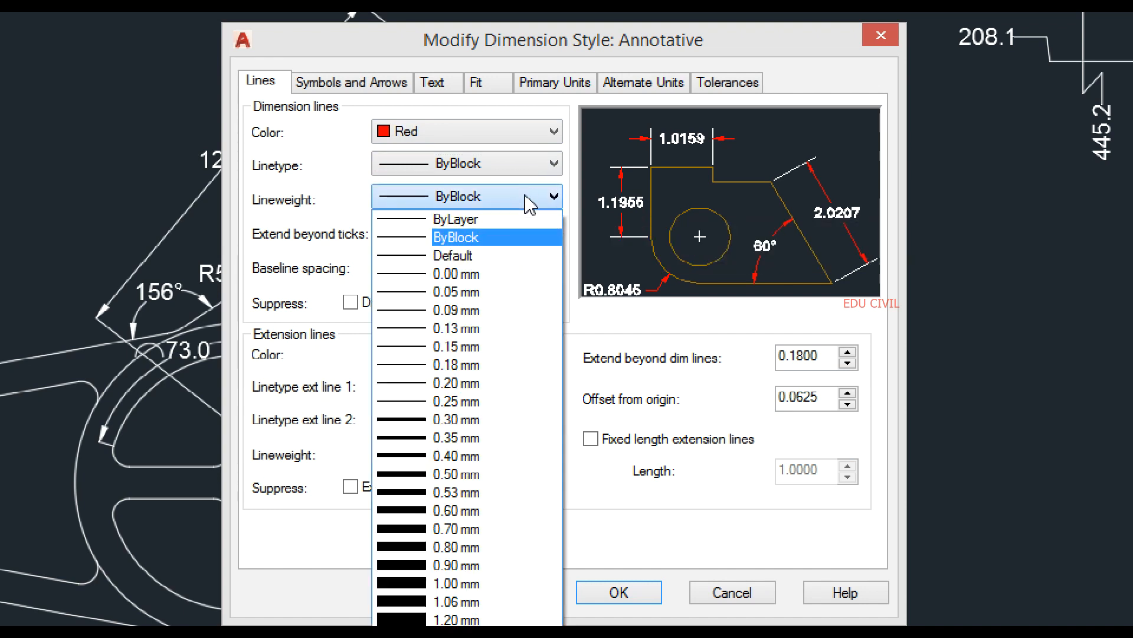
click(421, 402)
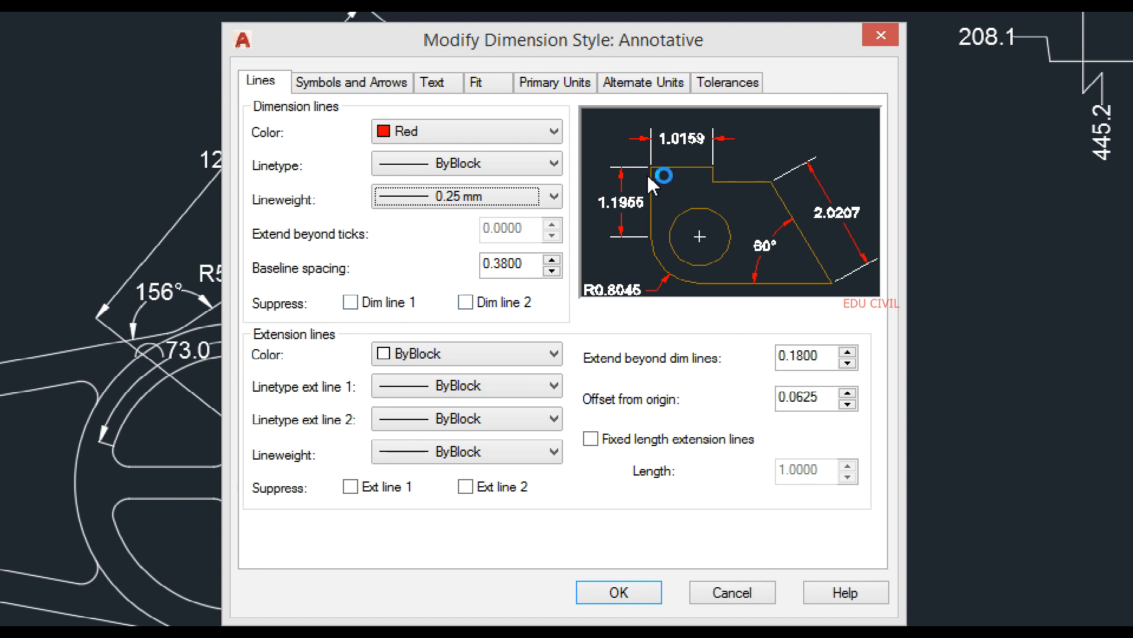
Step: Try suppressing Dim line 1 and Dim line 2 to compare the preview, and turn both suppressions off again
click(354, 302)
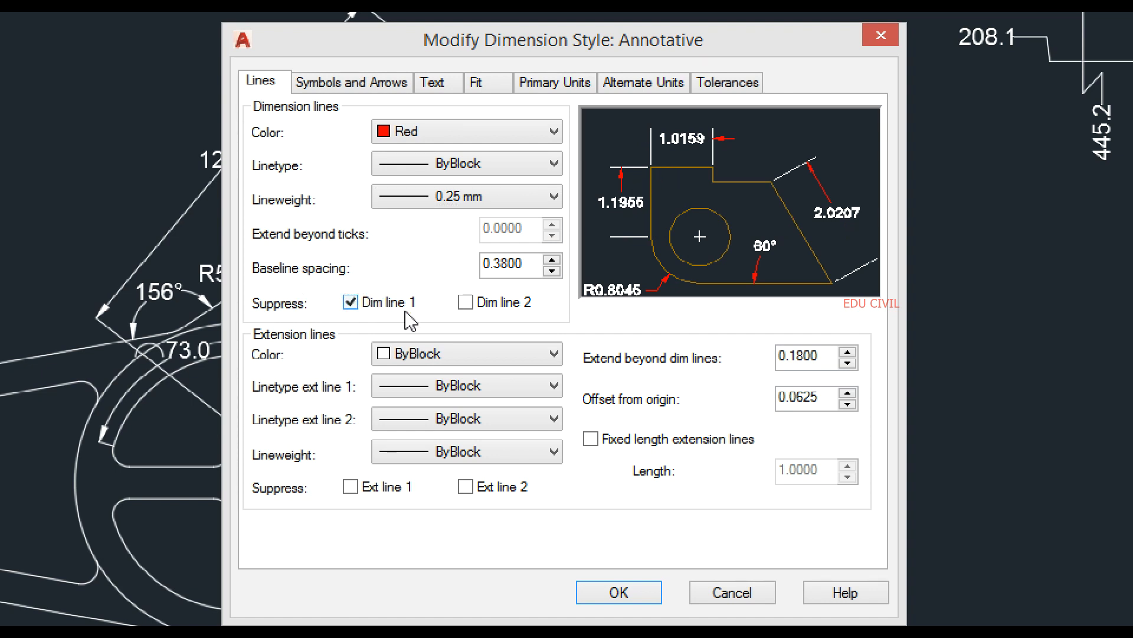
click(466, 302)
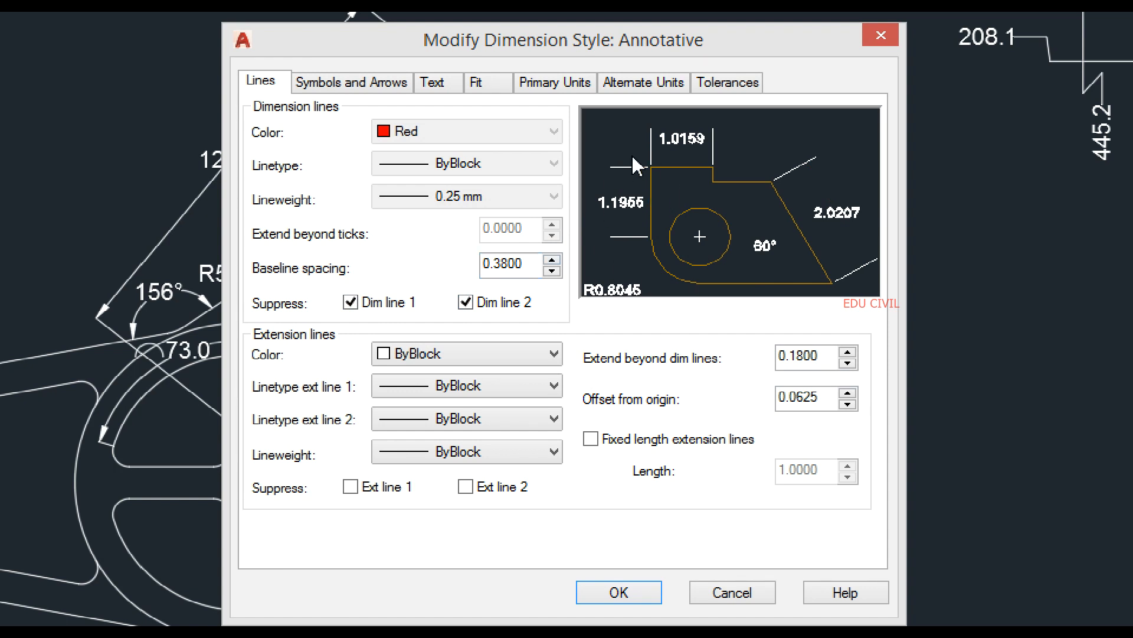
click(355, 302)
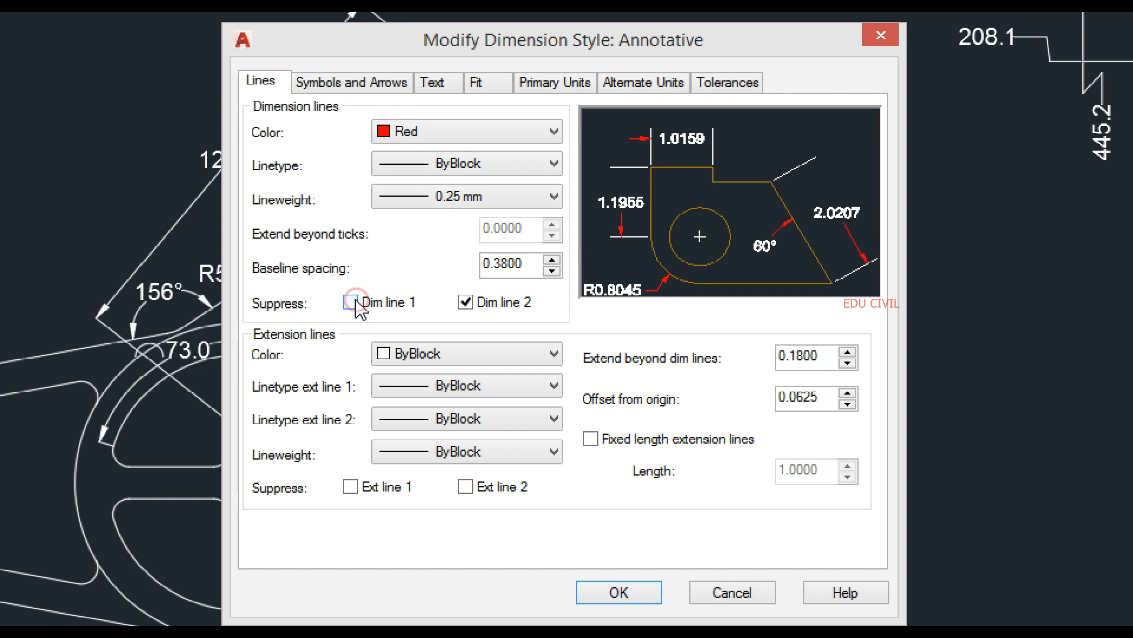
click(466, 302)
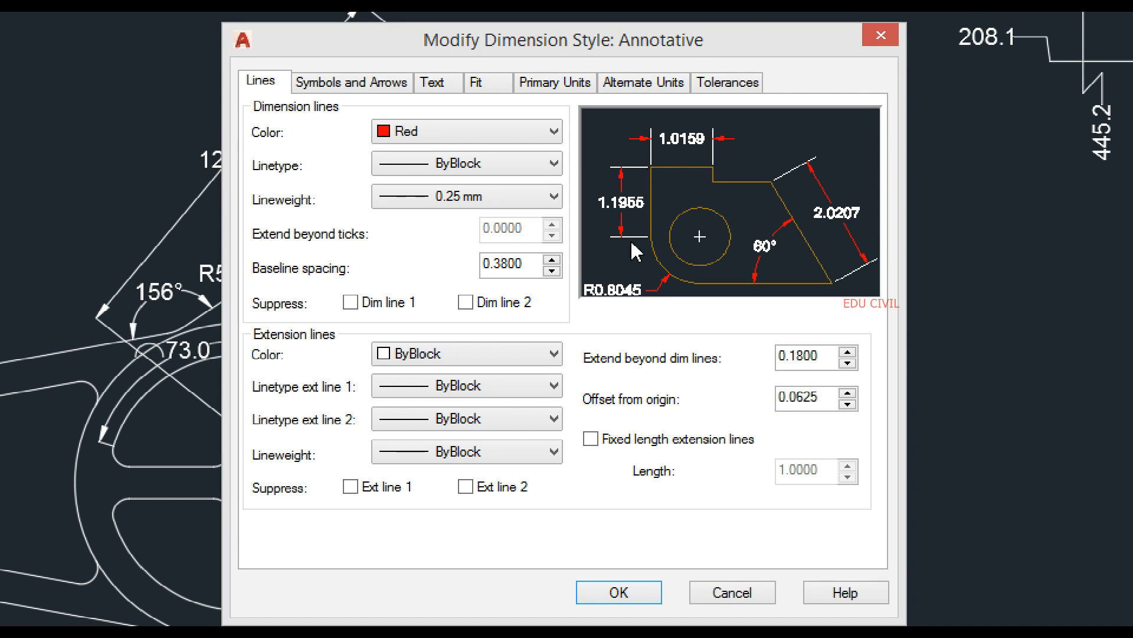
Step: Set the extension lines' color to Green and review their linetype and lineweight choices, keeping ByBlock
click(526, 353)
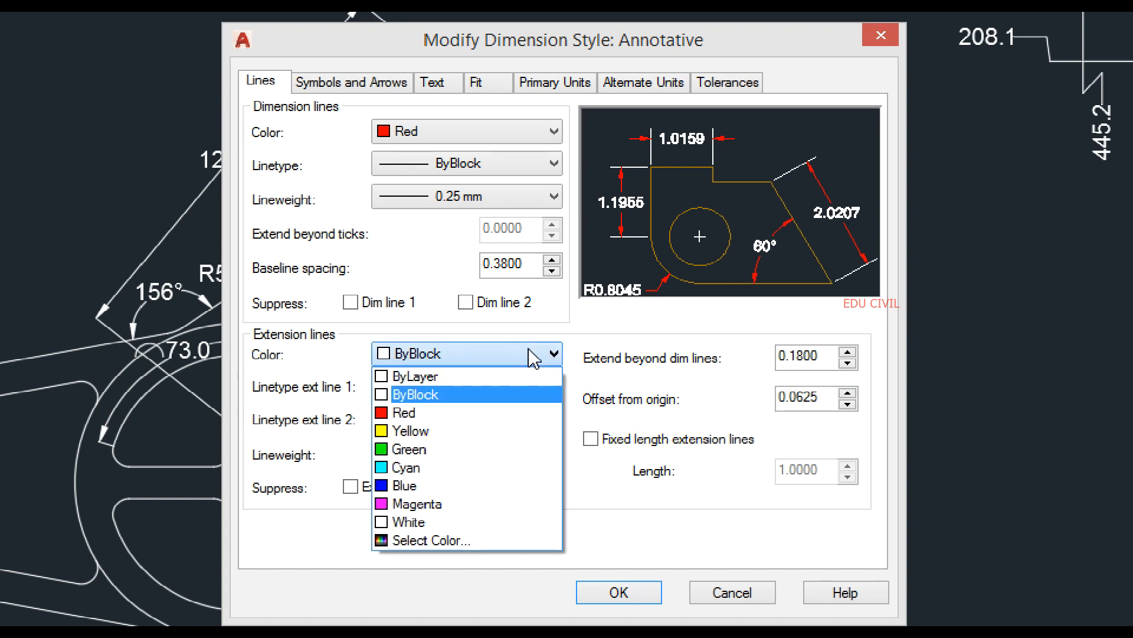
click(416, 450)
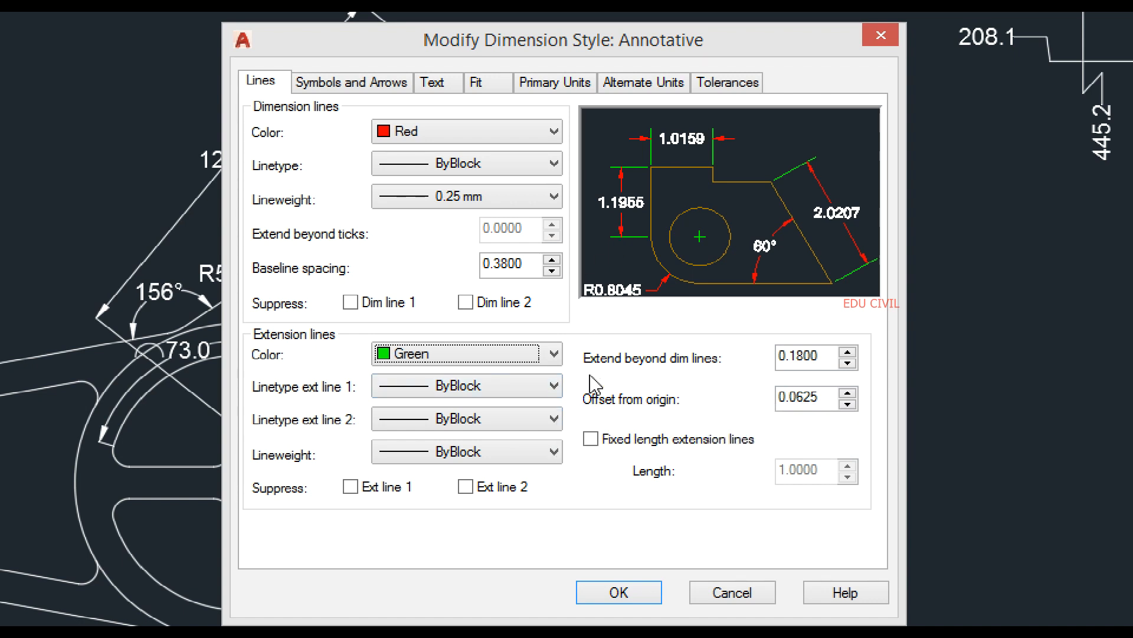
click(552, 385)
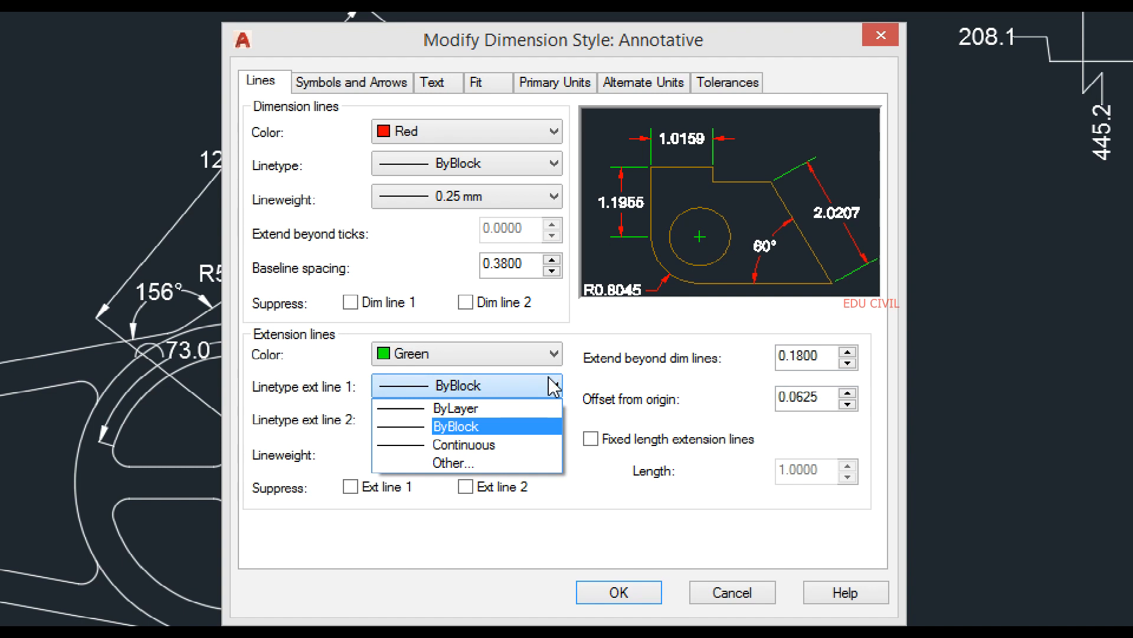
click(583, 321)
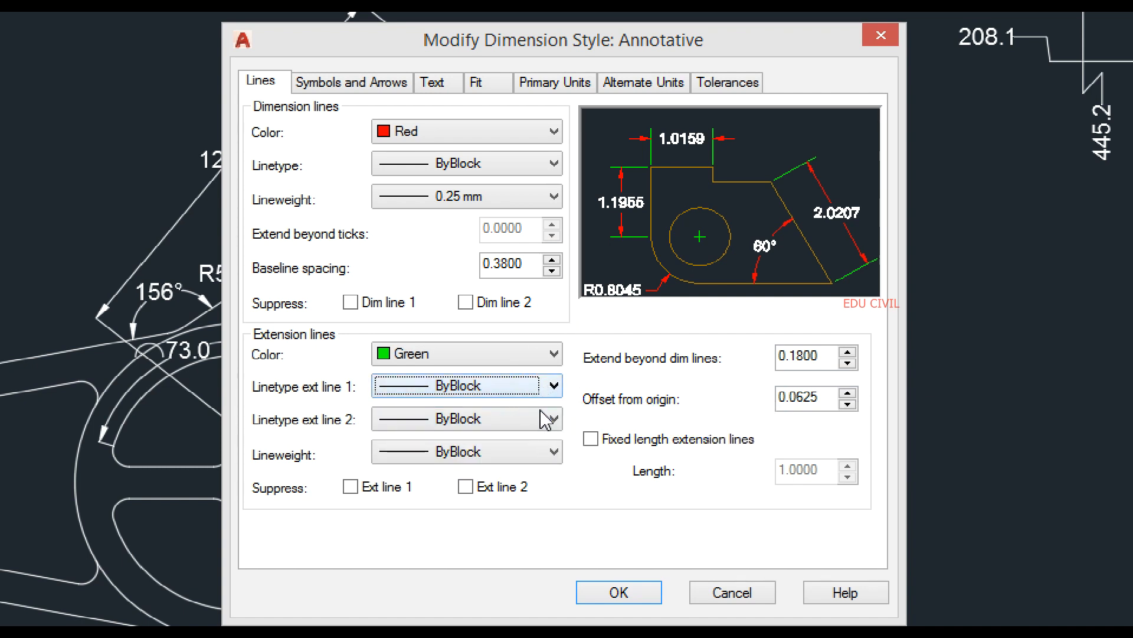
click(537, 451)
click(534, 444)
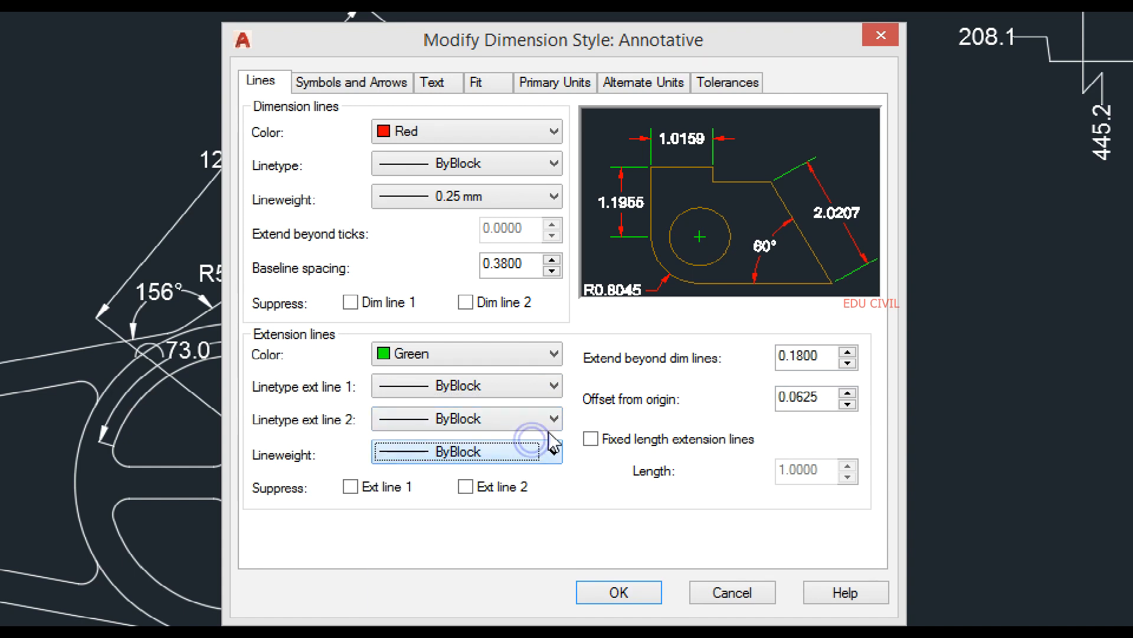
Step: Try suppressing Ext line 1 and Ext line 2, and turn both extension line suppressions off again
click(351, 486)
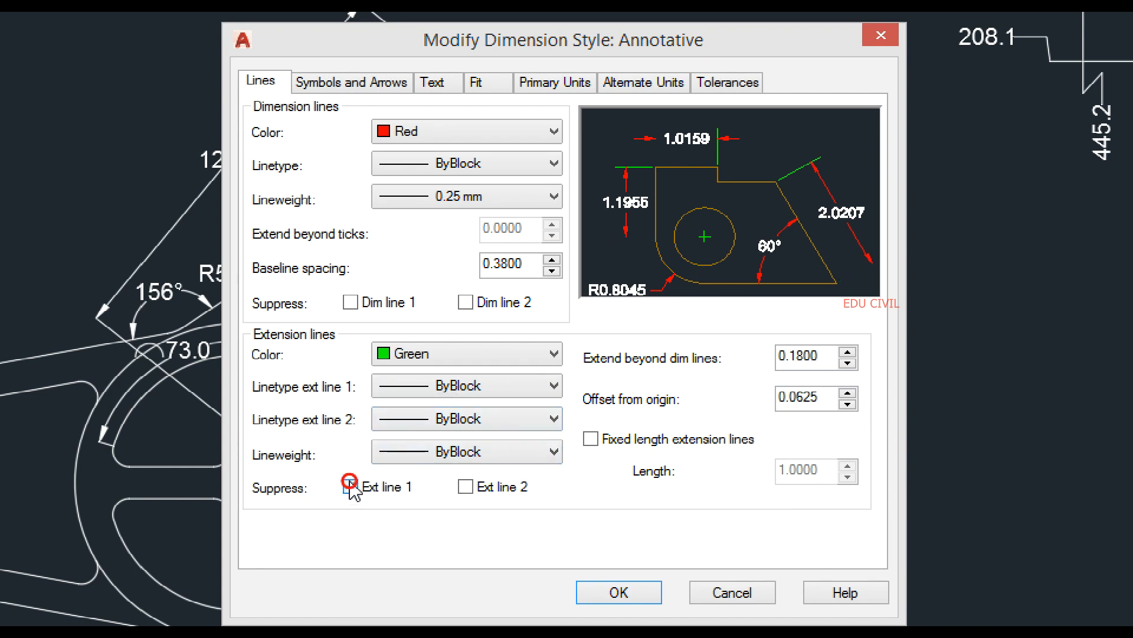
click(467, 487)
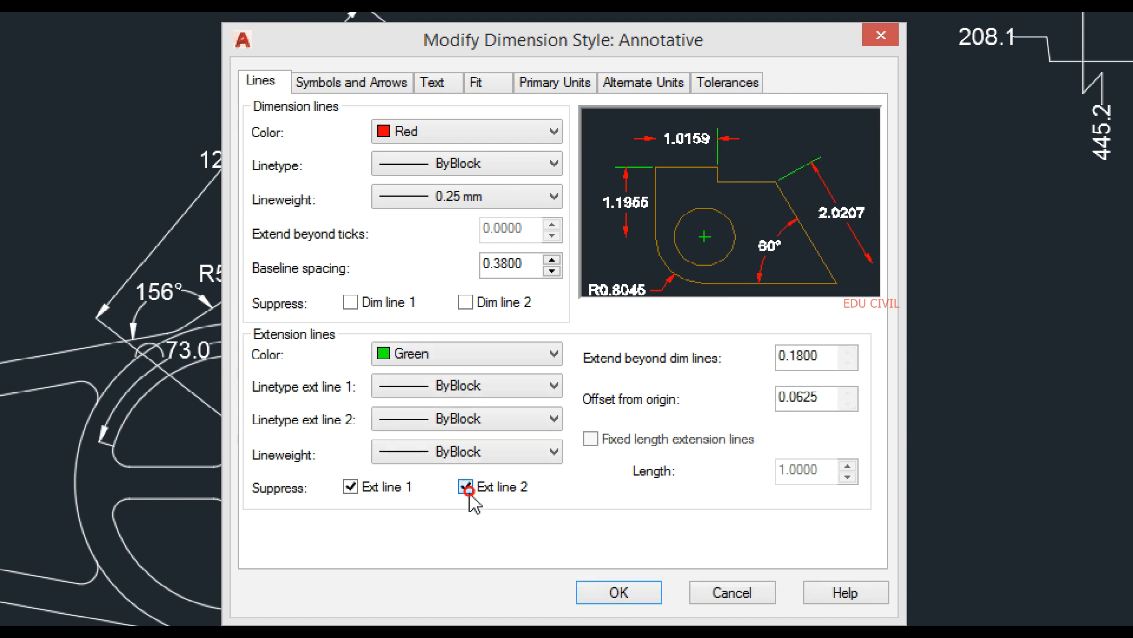
click(467, 488)
click(350, 488)
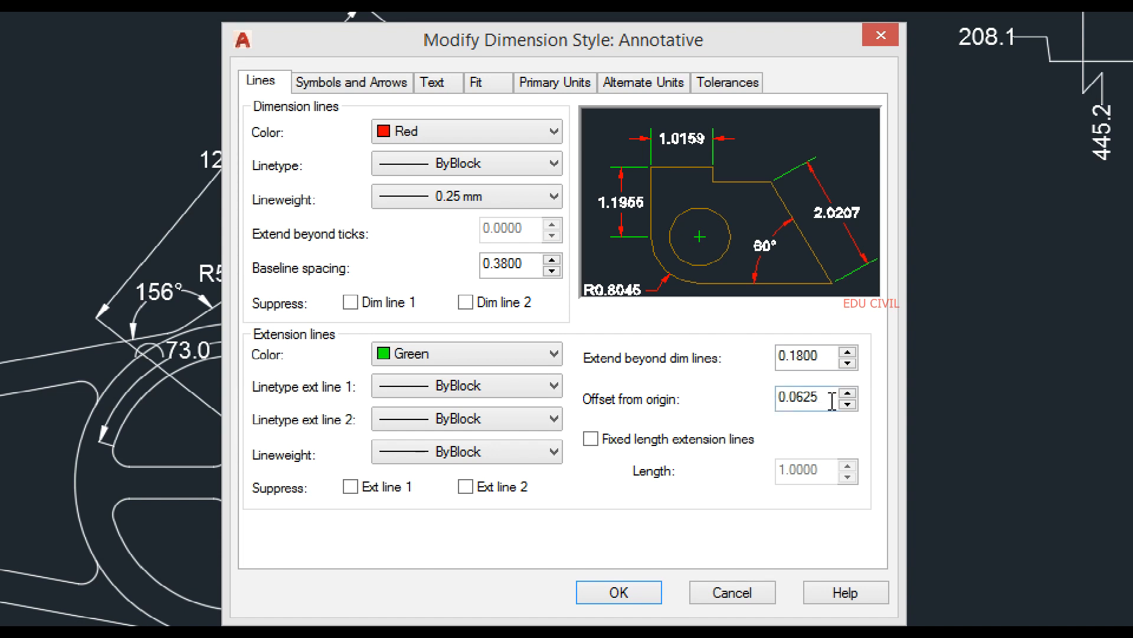
Step: Set the extension lines' offset from origin to 50
drag(829, 403, 637, 406)
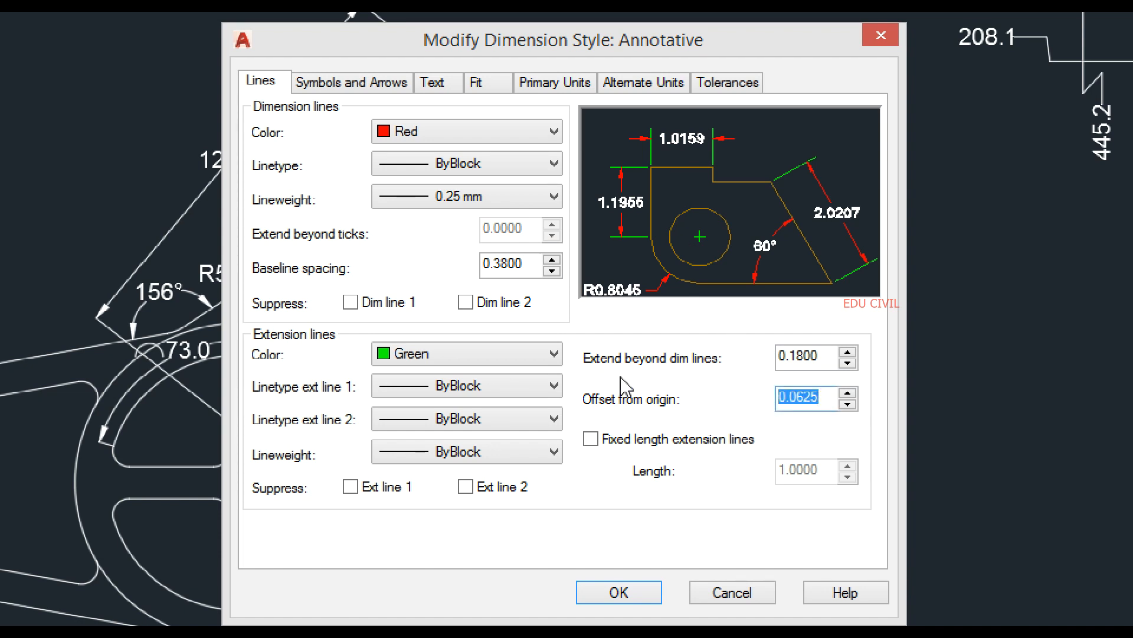
text(50)
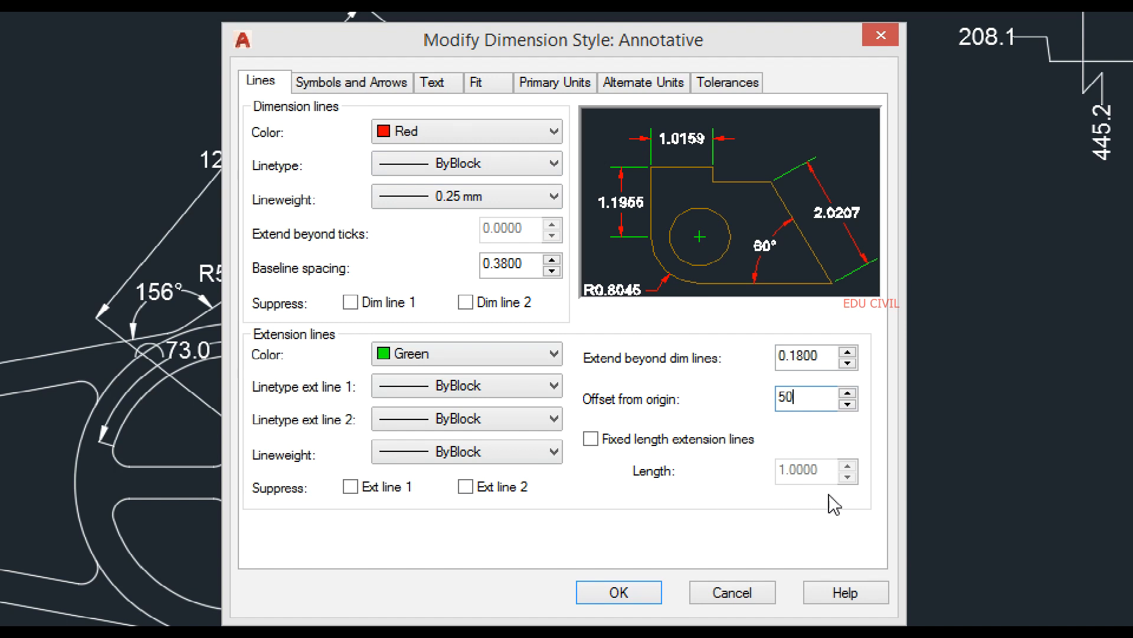
Step: Set the first and second arrowheads of the dimension style to Right angle and the arrow size to 7.5
click(360, 81)
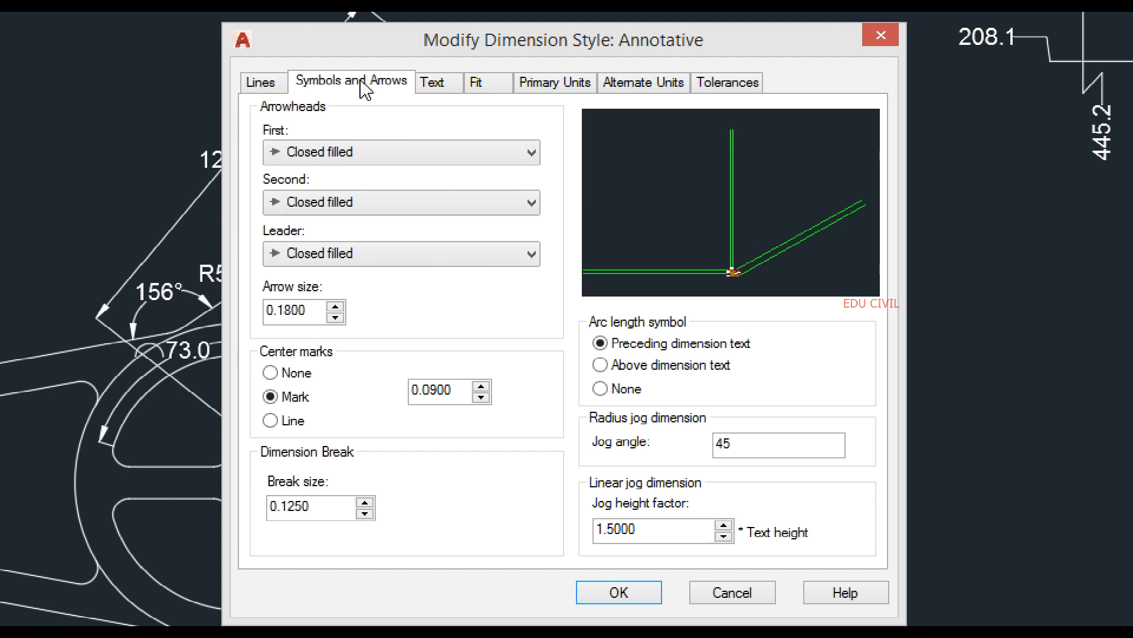
click(346, 146)
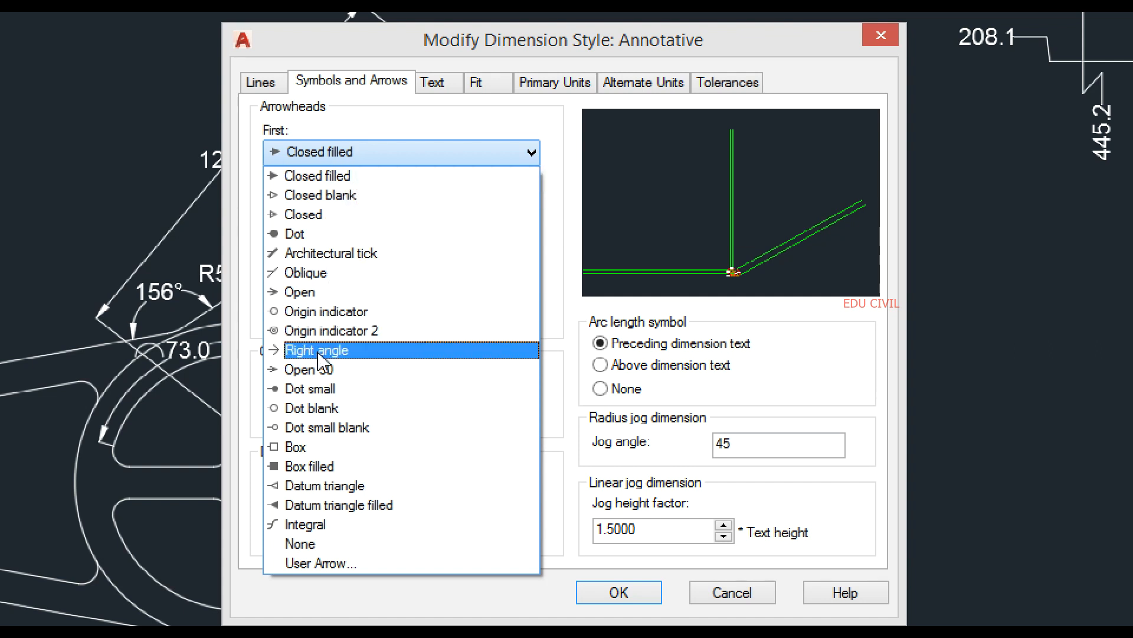
click(319, 350)
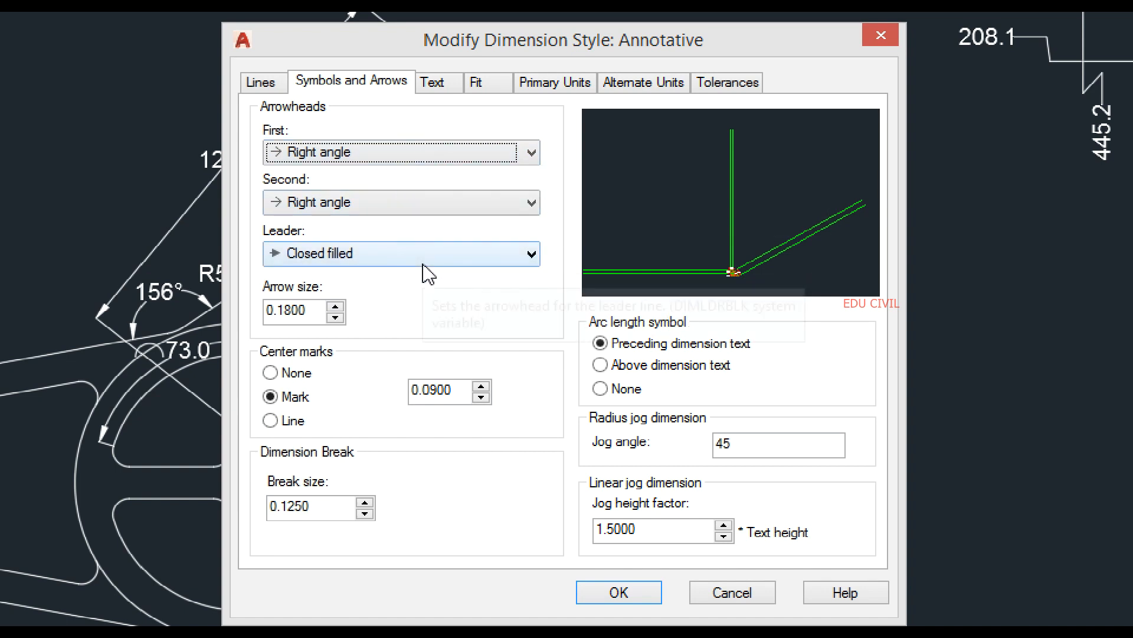
drag(316, 310, 226, 316)
click(313, 315)
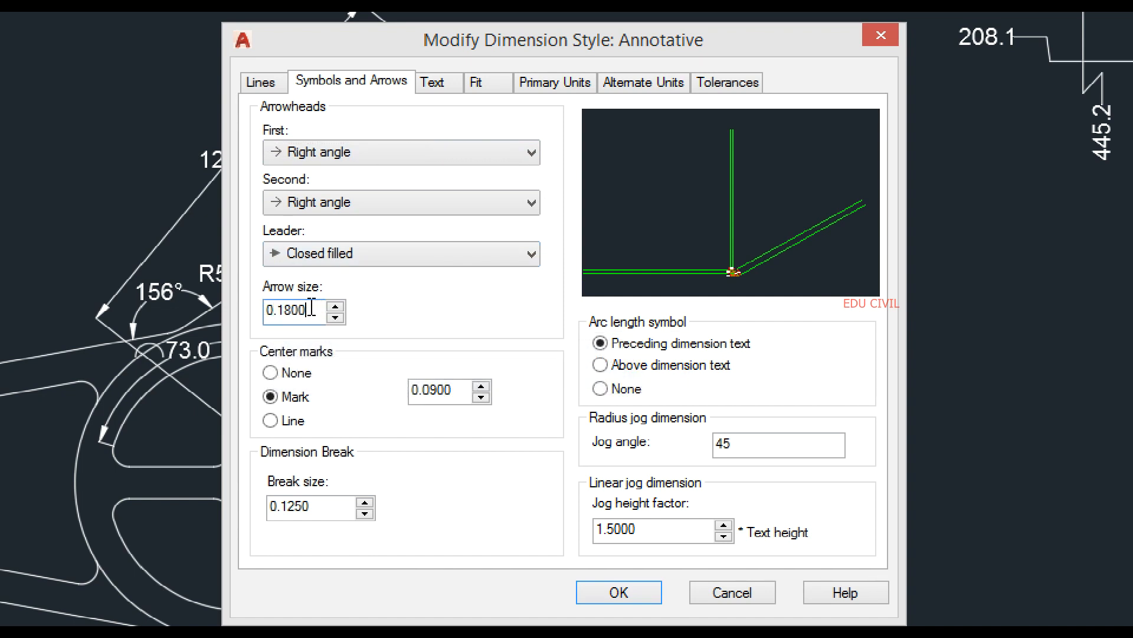
drag(311, 308, 192, 339)
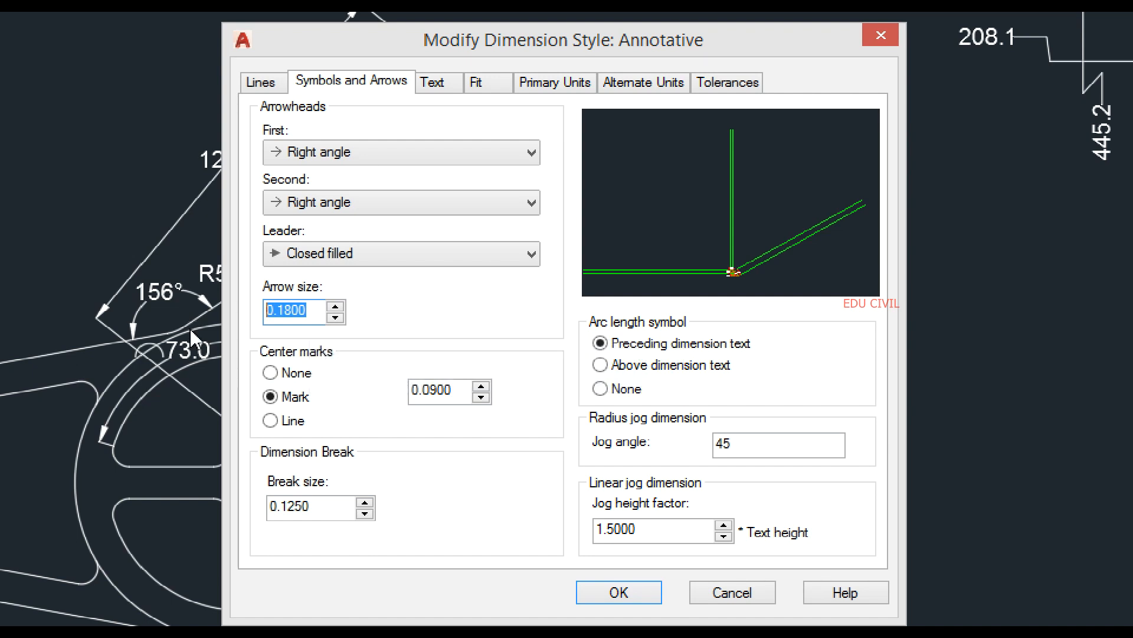
text(7.5)
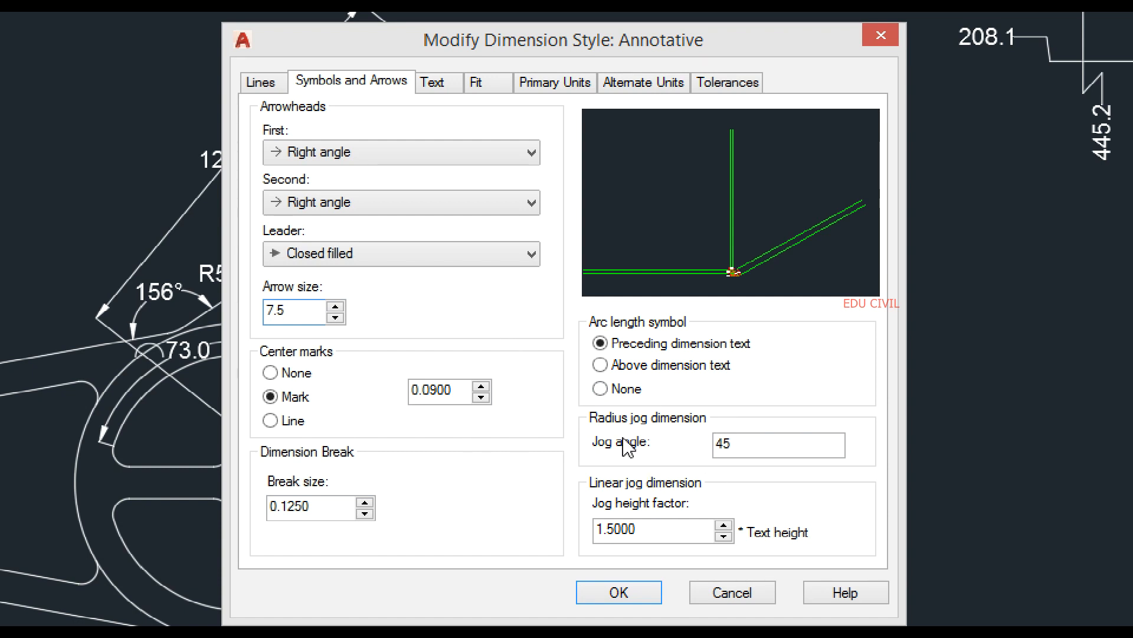
Step: Try Blue as the dimension style's text color, and set it to Magenta instead
click(435, 84)
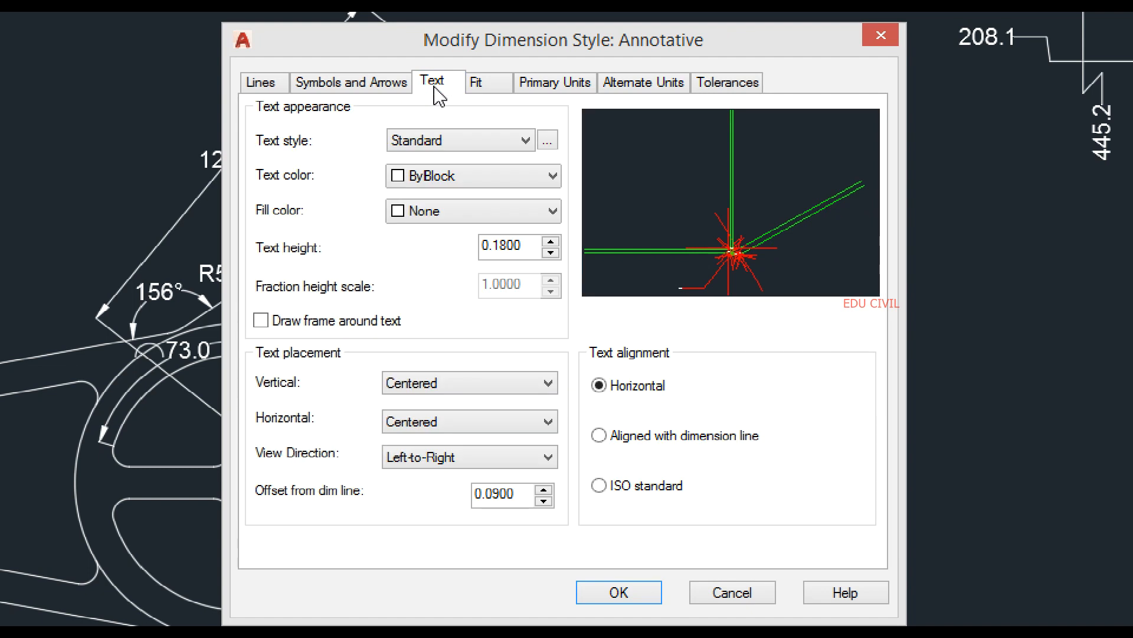
click(494, 172)
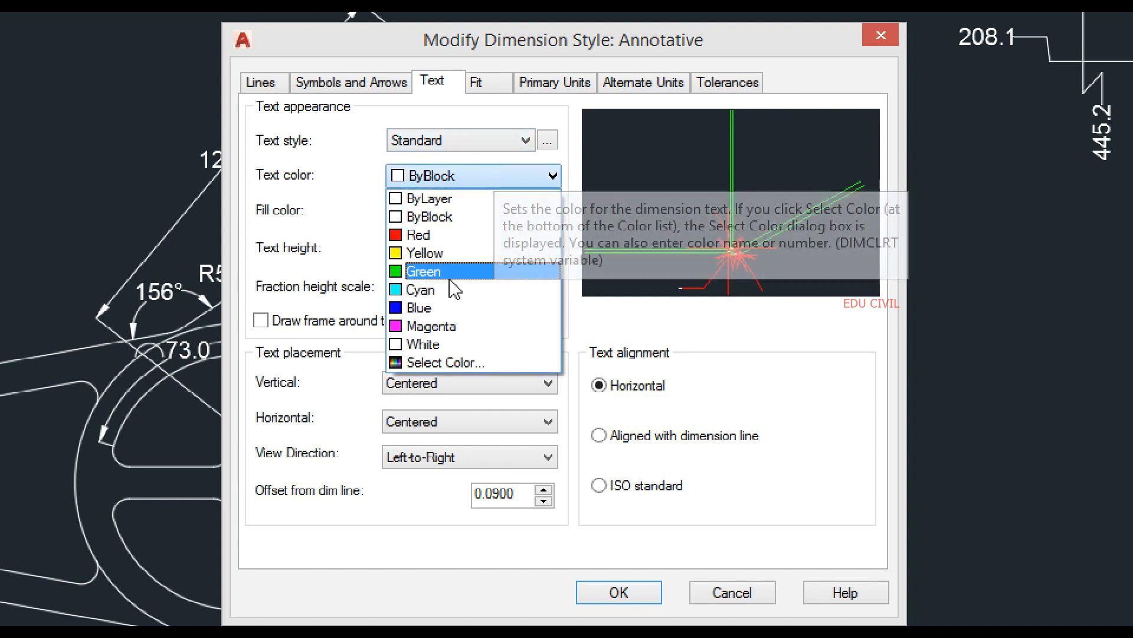
click(419, 307)
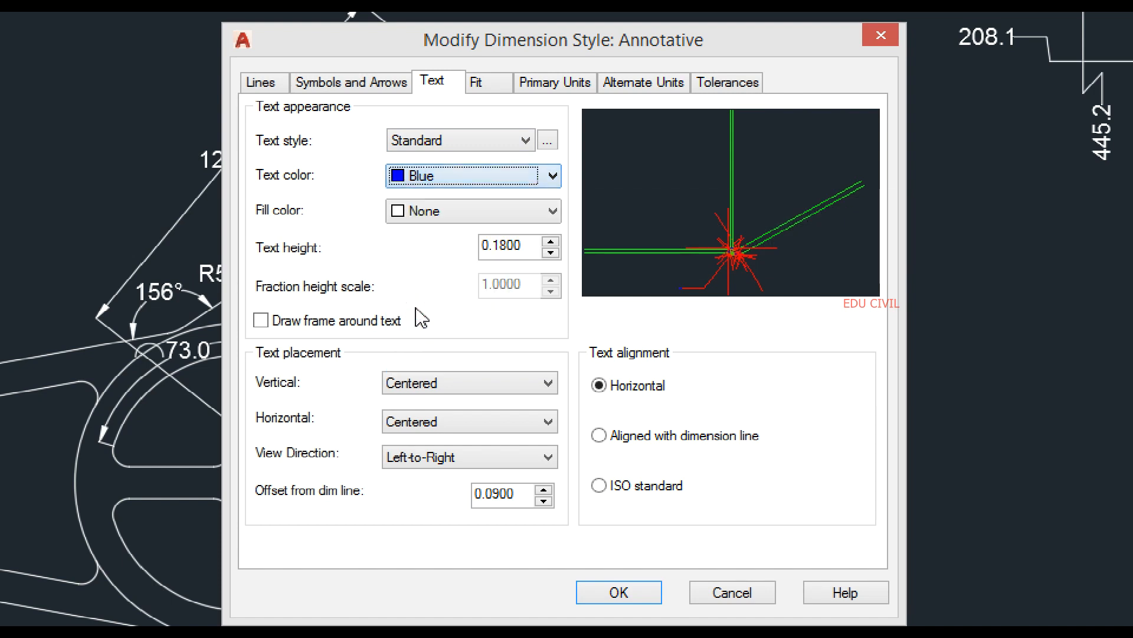
click(463, 174)
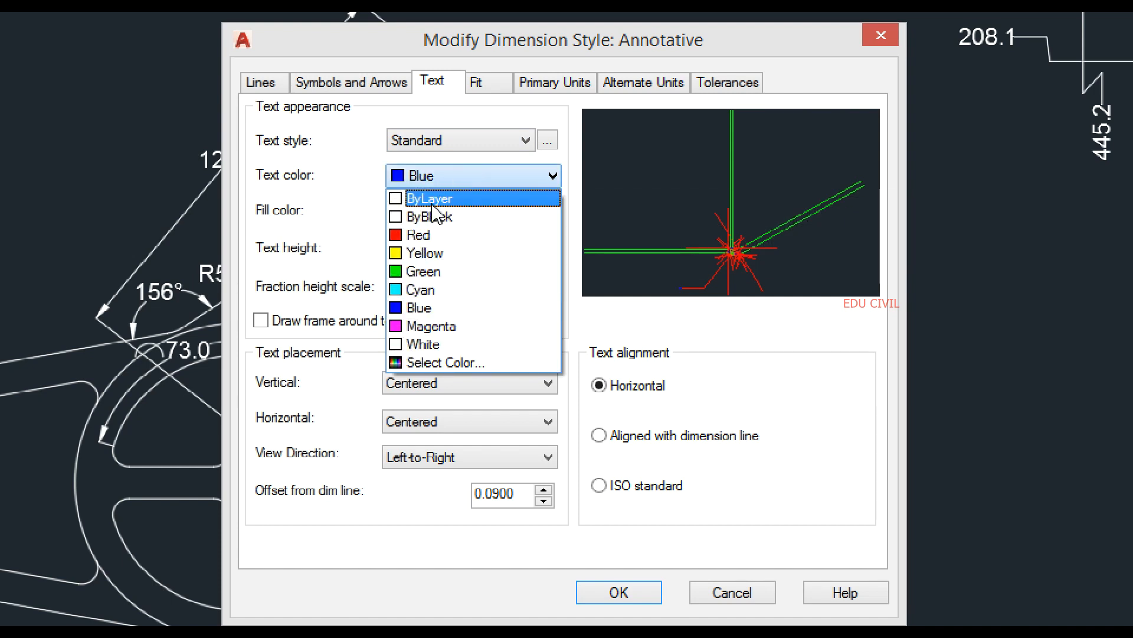
click(415, 326)
Step: Keep the dimension text's fill color at None and set the text height to 7.5
click(470, 213)
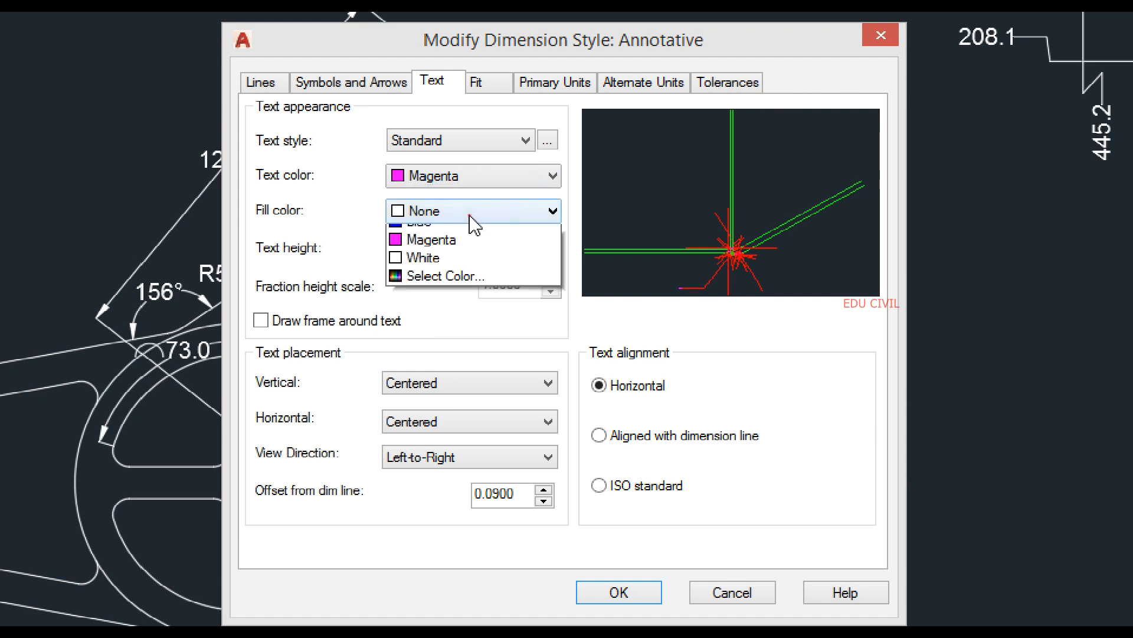
click(353, 192)
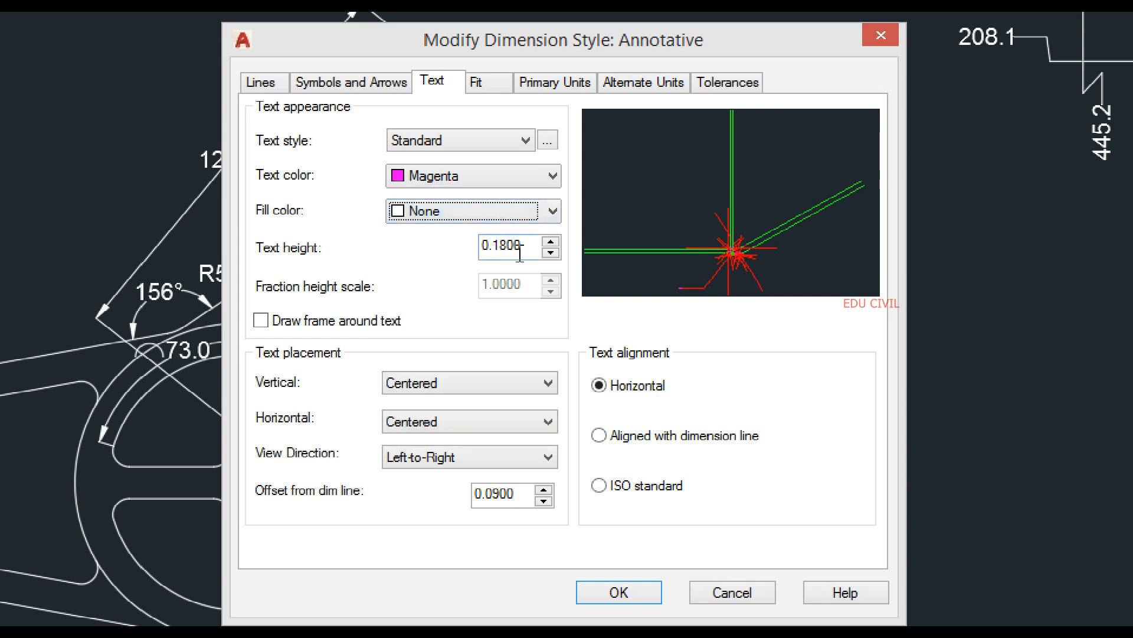
drag(519, 252, 419, 255)
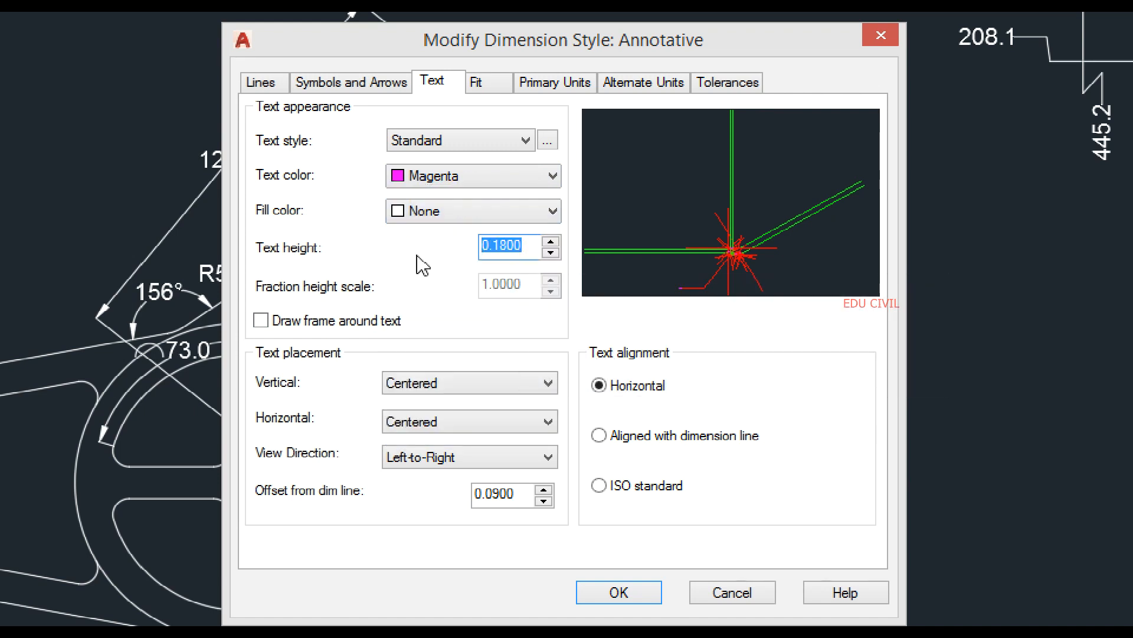
text(7.5)
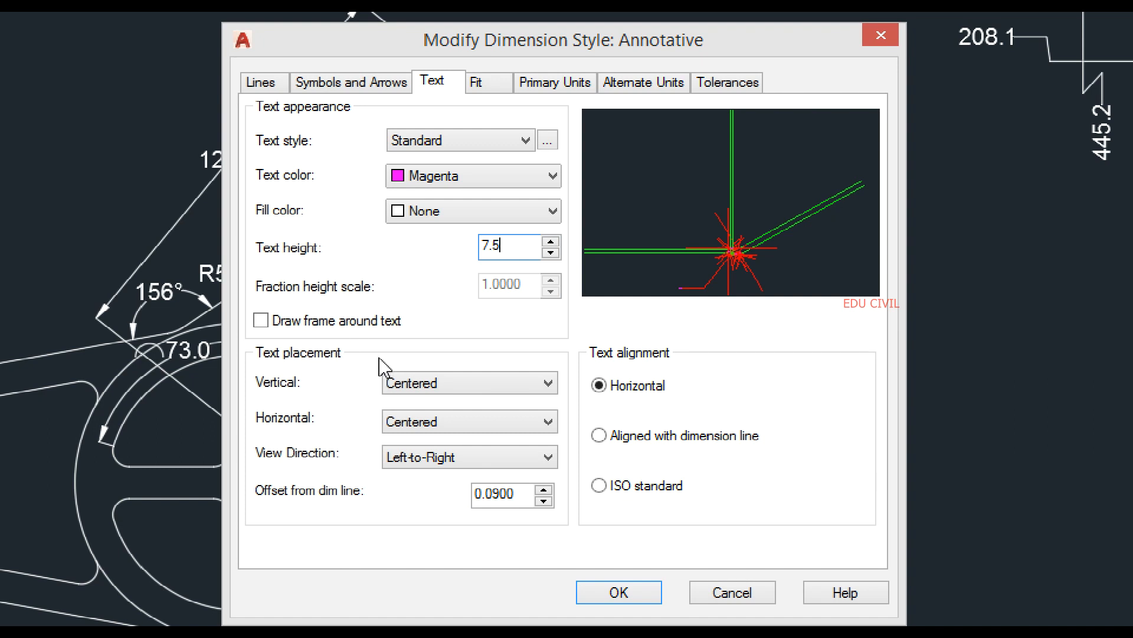
Step: Try the Above vertical placement for the dimension text, and set it to Outside instead
click(489, 386)
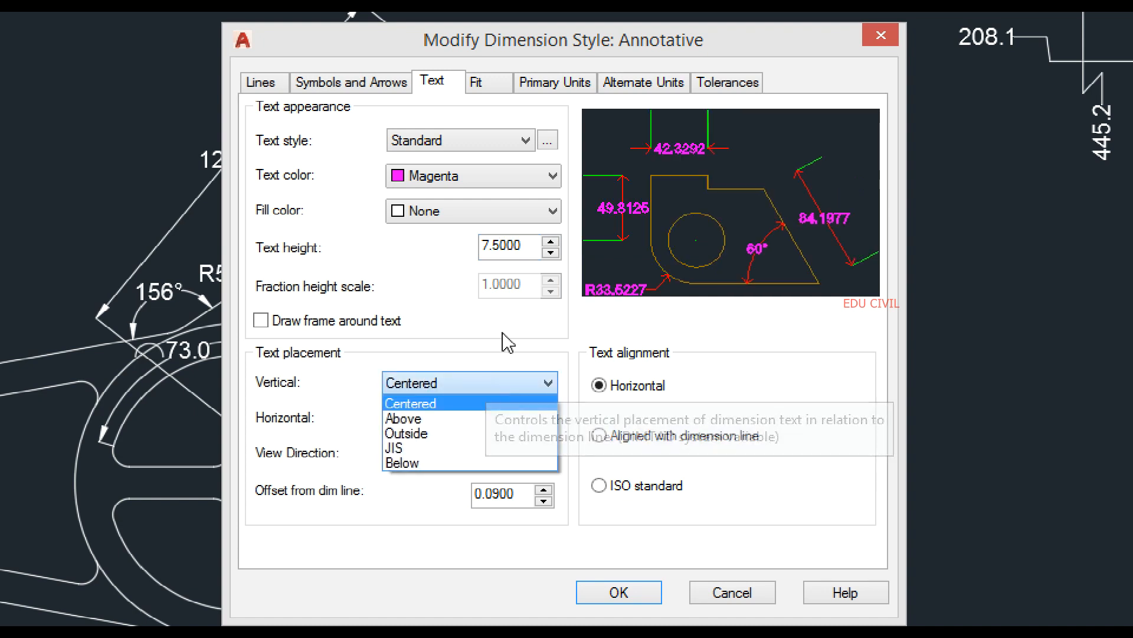
click(489, 386)
click(484, 386)
click(449, 418)
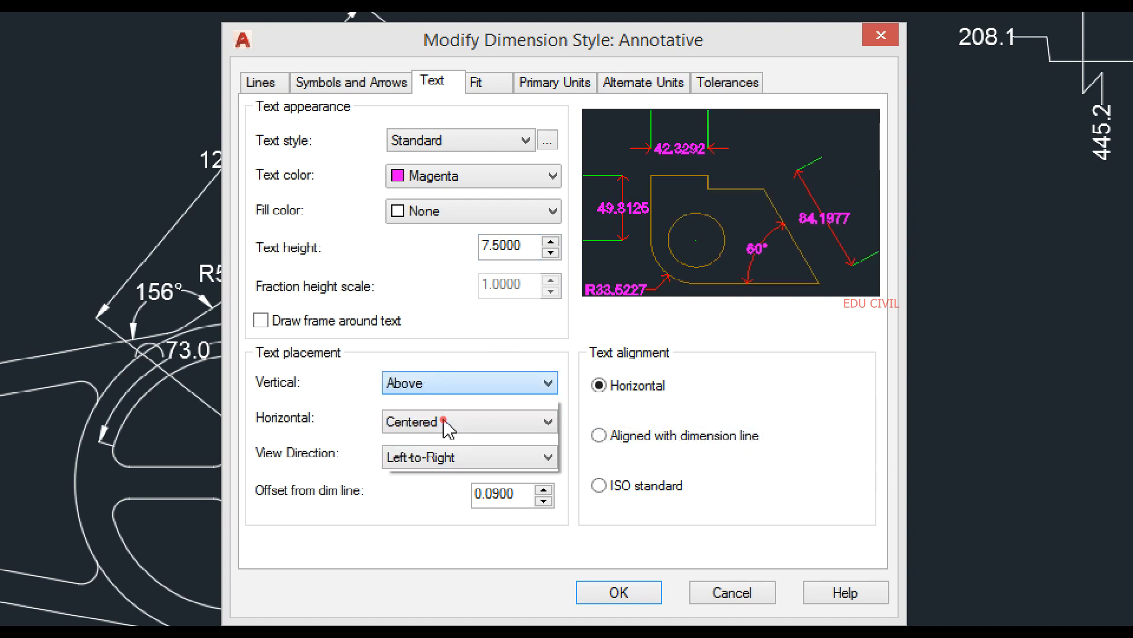
click(495, 383)
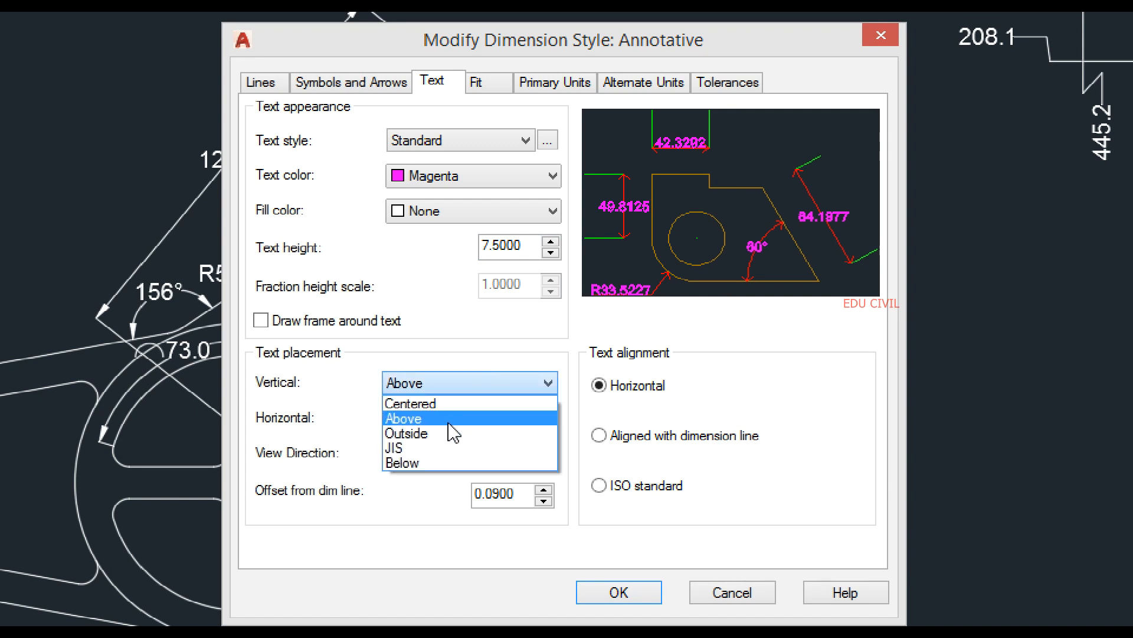
click(455, 431)
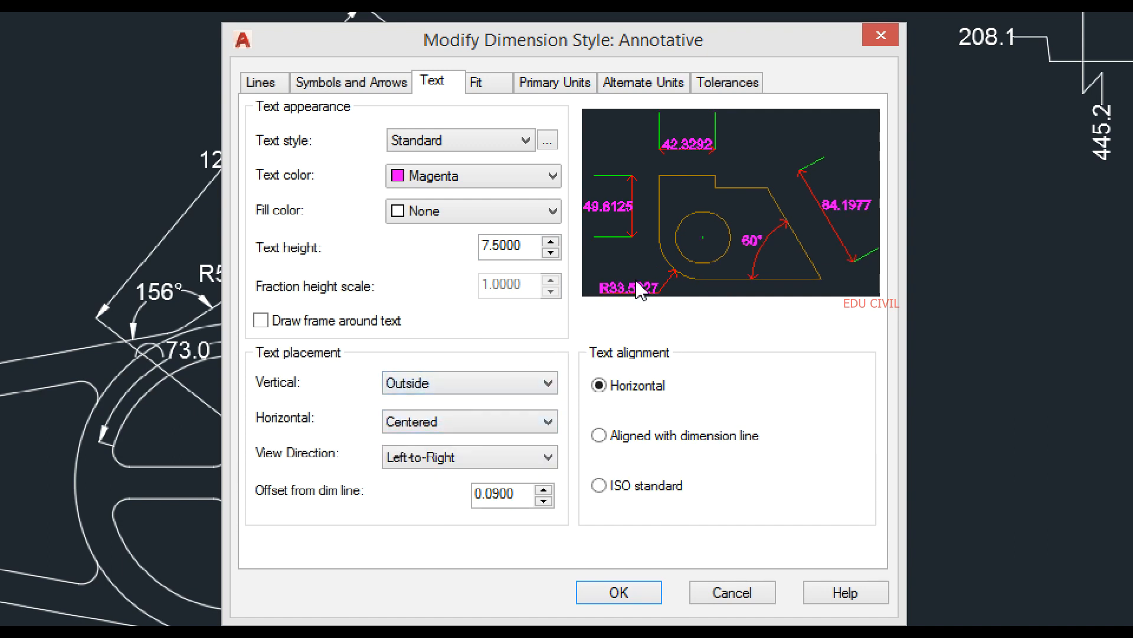
Step: Try the horizontal text placement At Ext Line 1, and return it to Centered
click(511, 426)
click(499, 382)
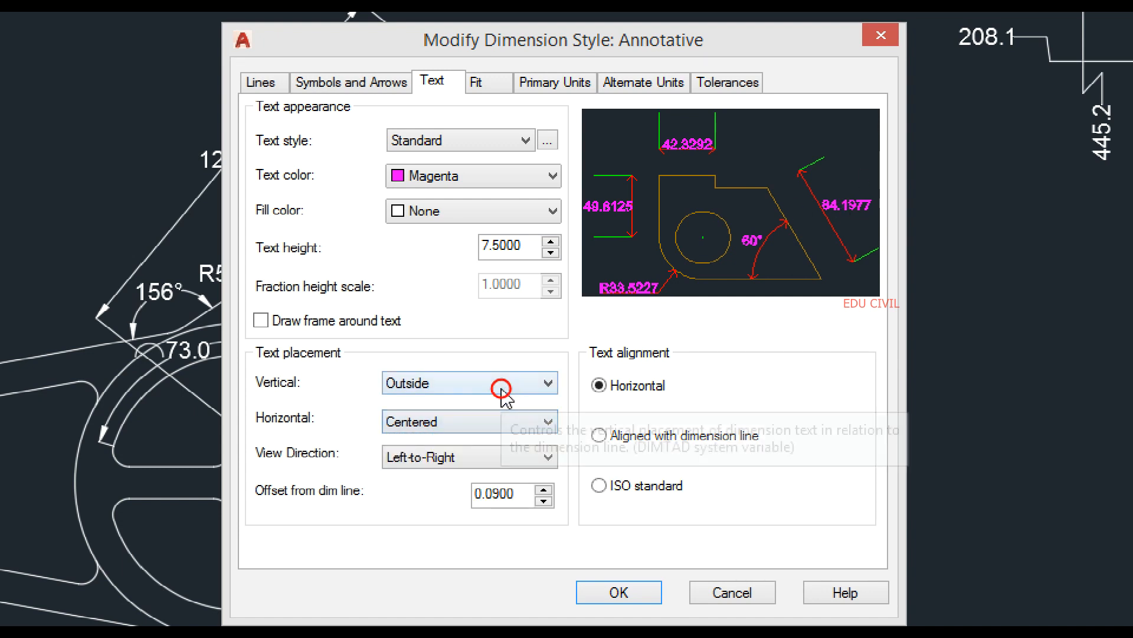
click(463, 427)
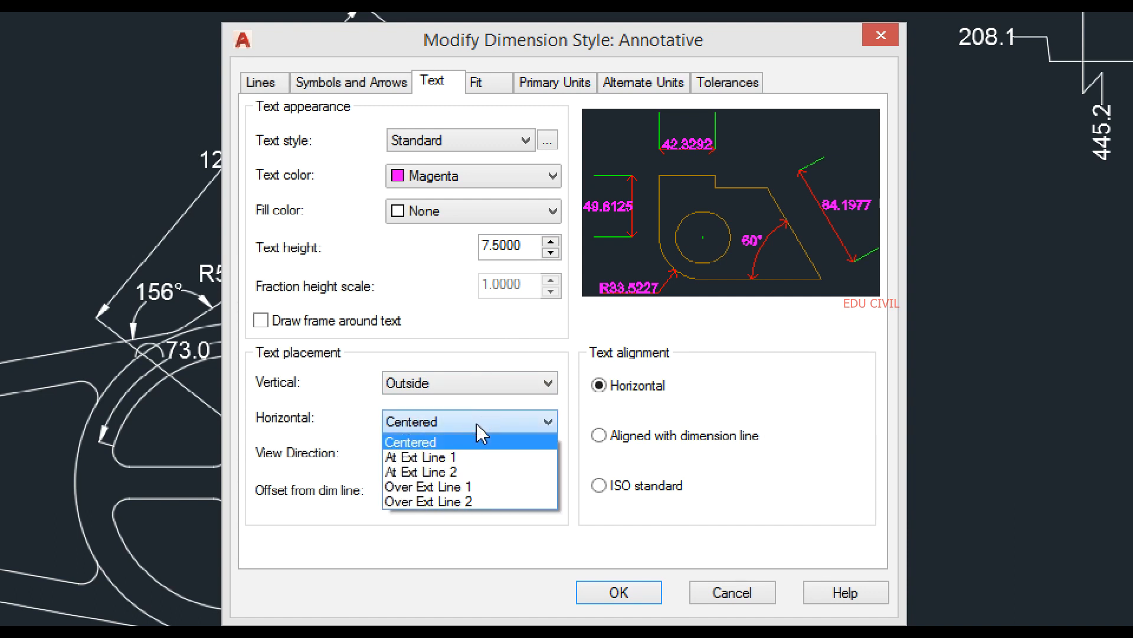
click(447, 459)
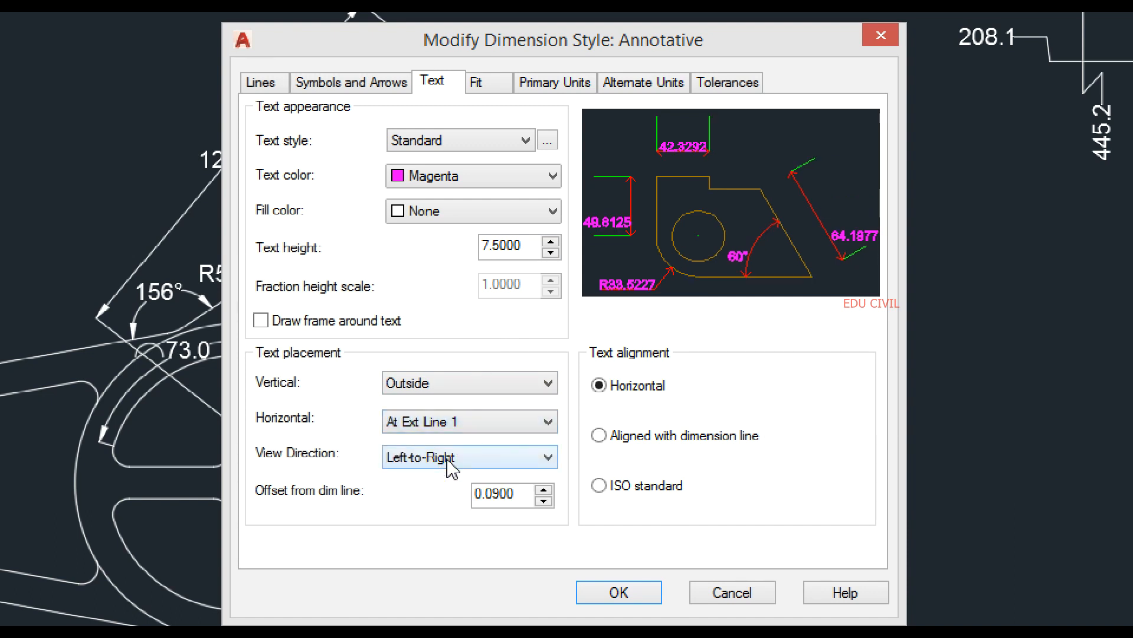
click(463, 427)
click(434, 443)
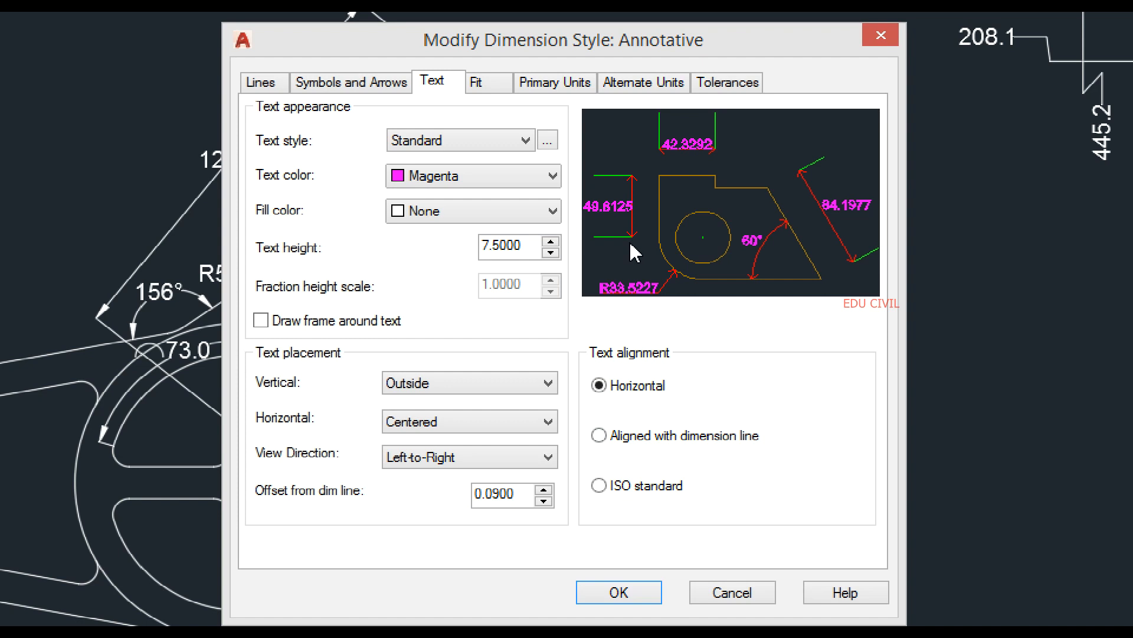
Step: Try aligning the dimension text with the dimension line, and set the text alignment to ISO standard
click(599, 436)
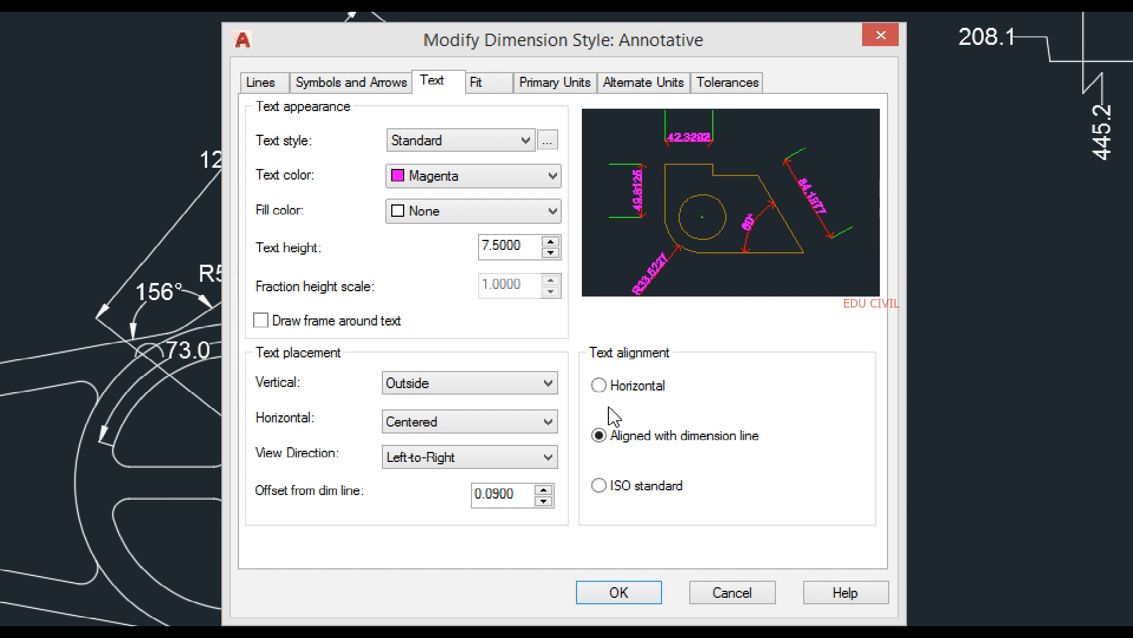
click(610, 493)
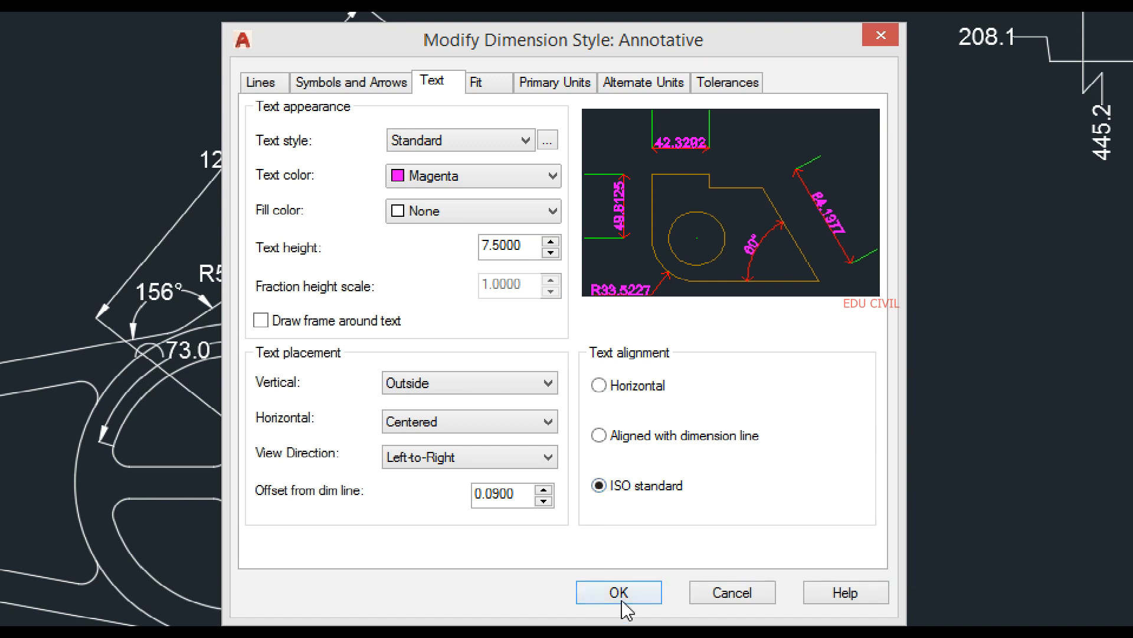
Step: Review the unit formats for the primary linear dimensions, keeping Decimal, and set their precision to 0
click(490, 86)
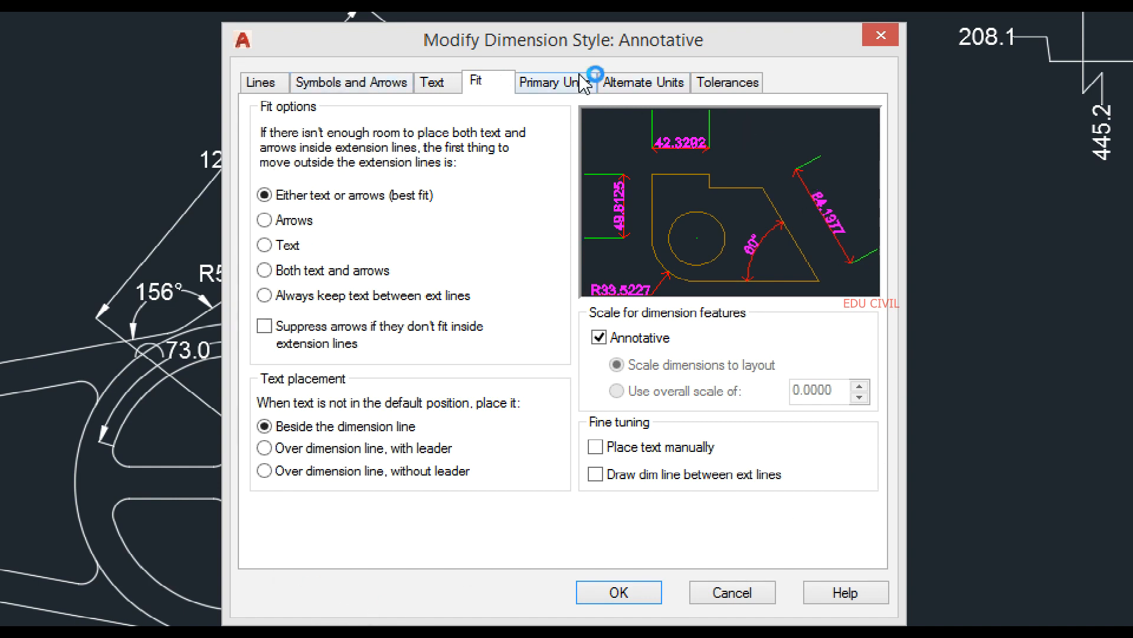
click(556, 82)
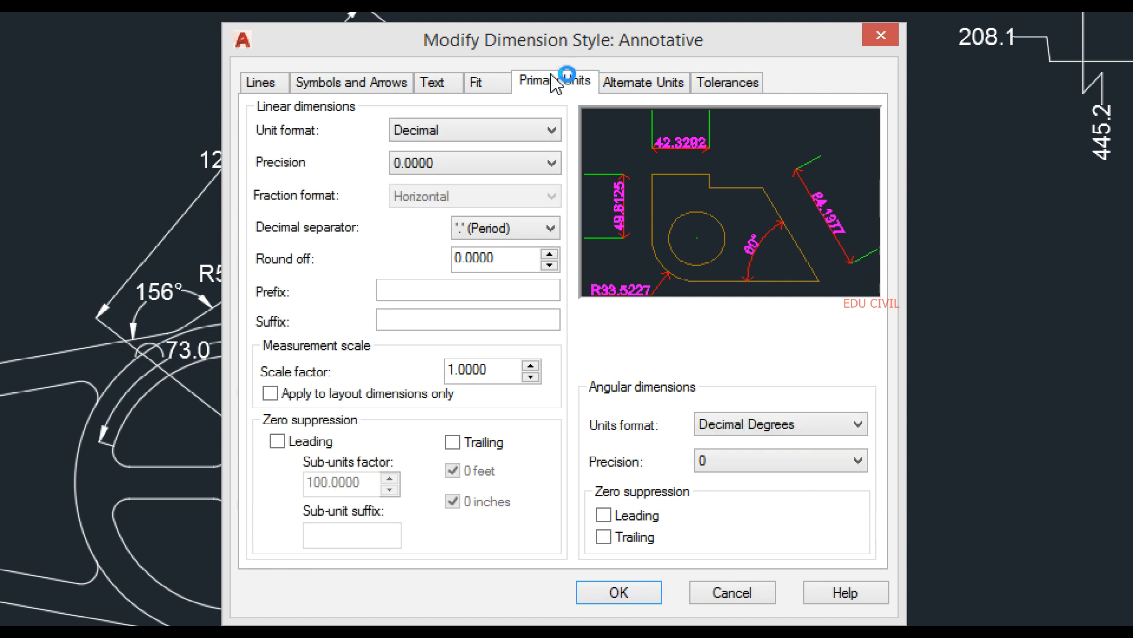
click(549, 135)
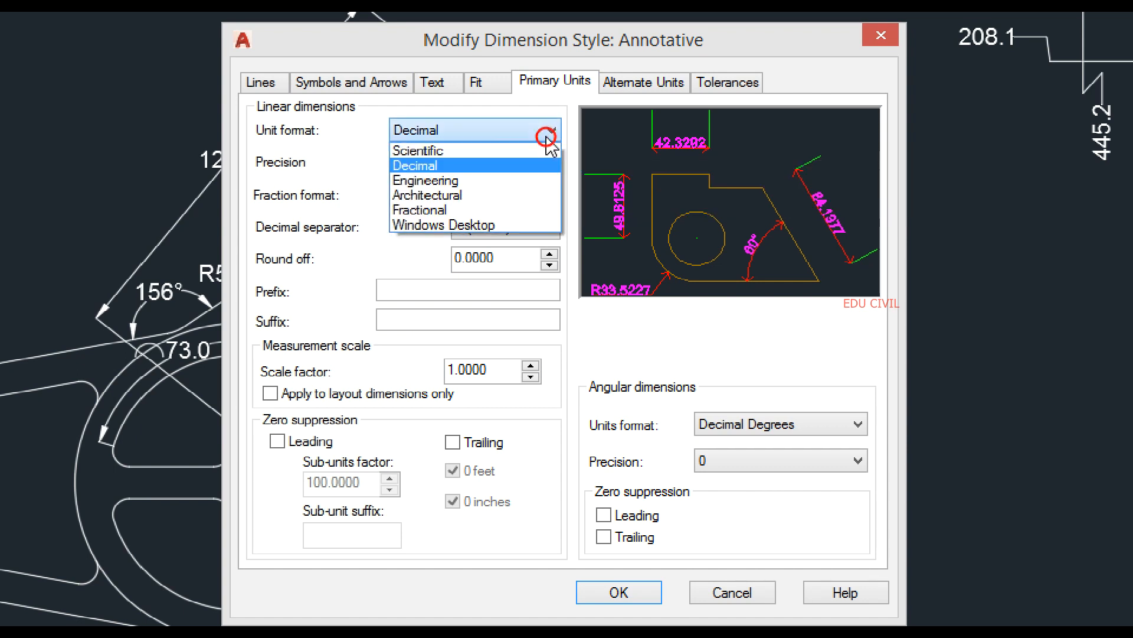
click(514, 122)
click(511, 131)
click(523, 123)
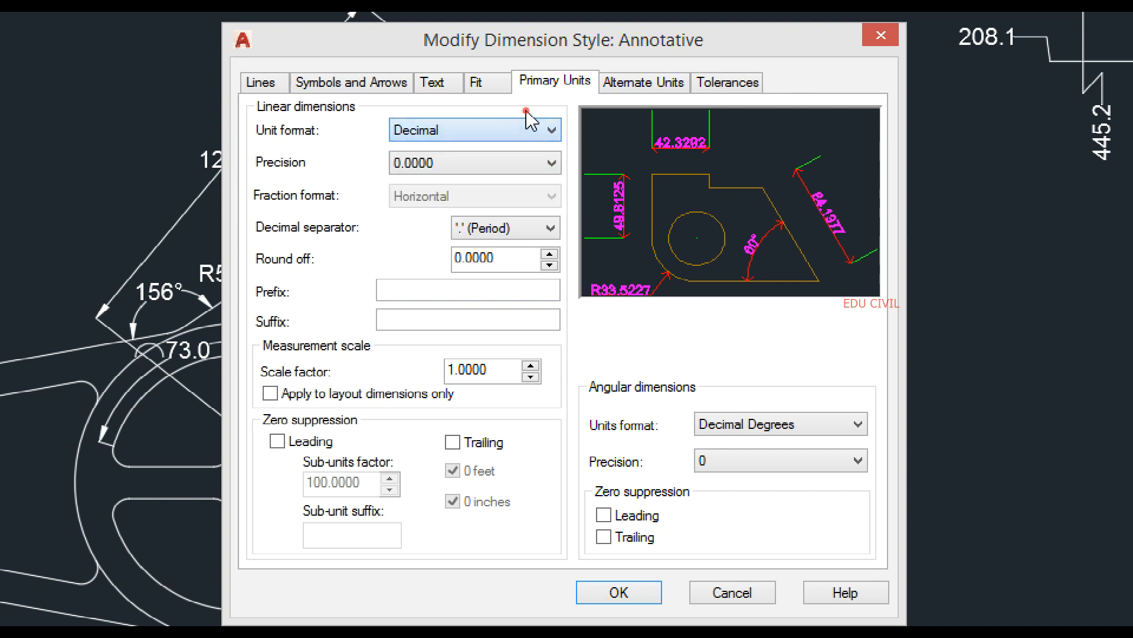
click(527, 123)
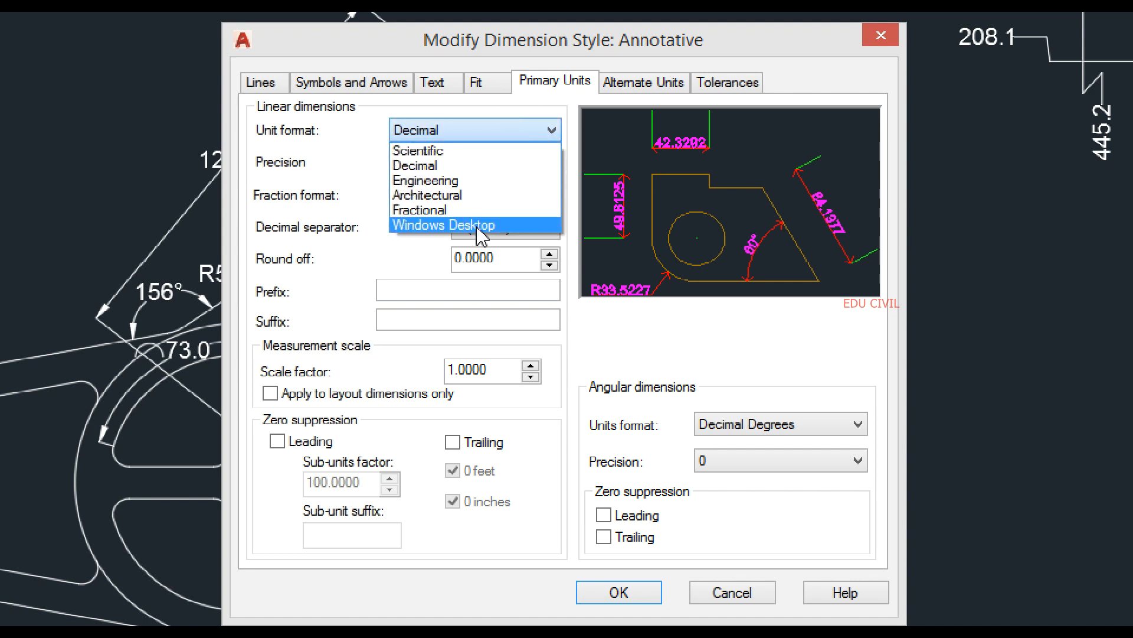
click(520, 112)
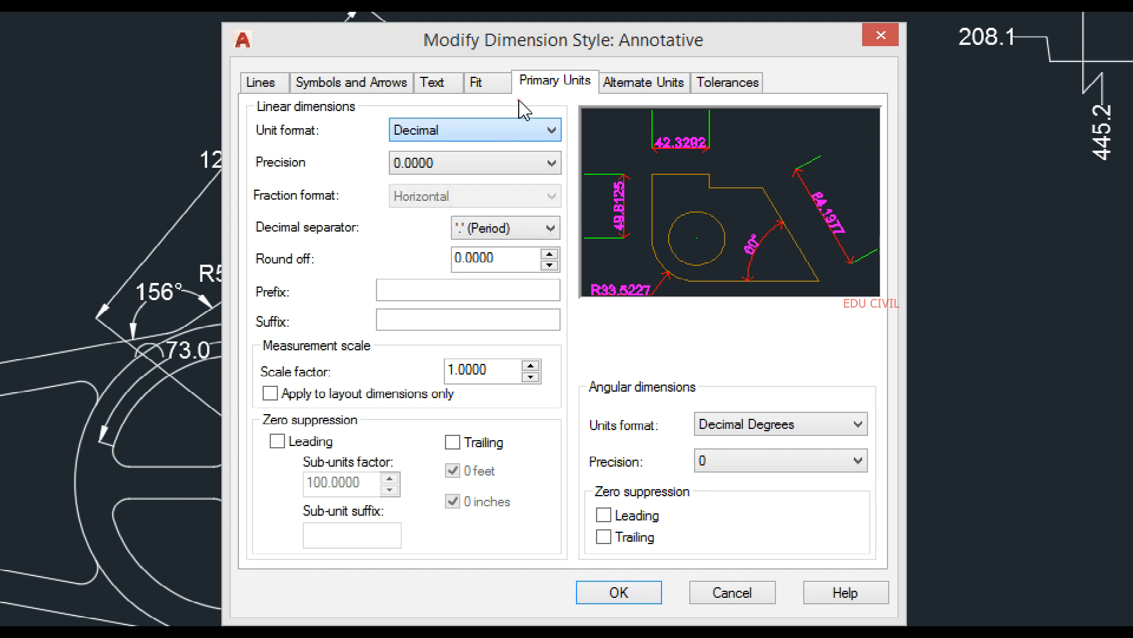
click(524, 164)
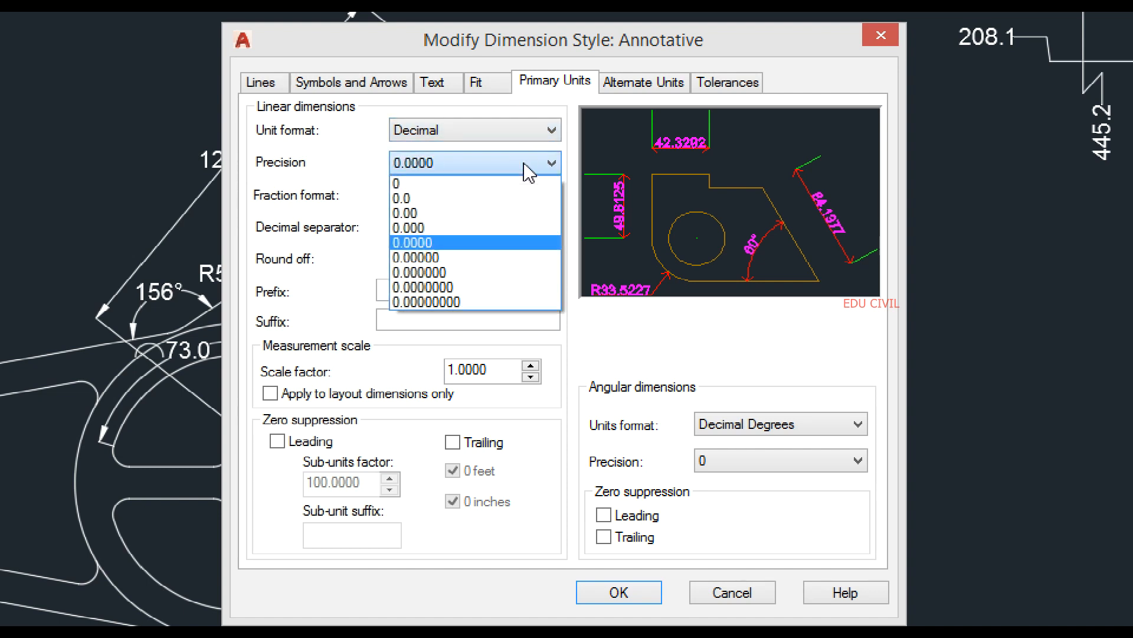
click(476, 185)
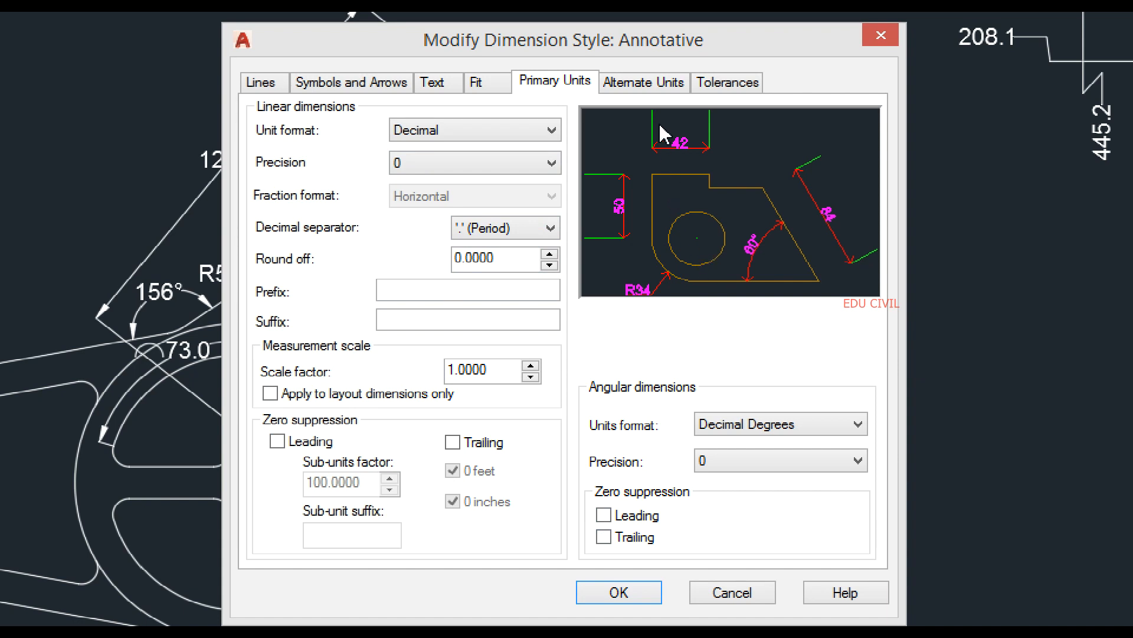
Step: Turn on the display of alternate units and set them to Engineering format with 0'-0" precision
click(659, 89)
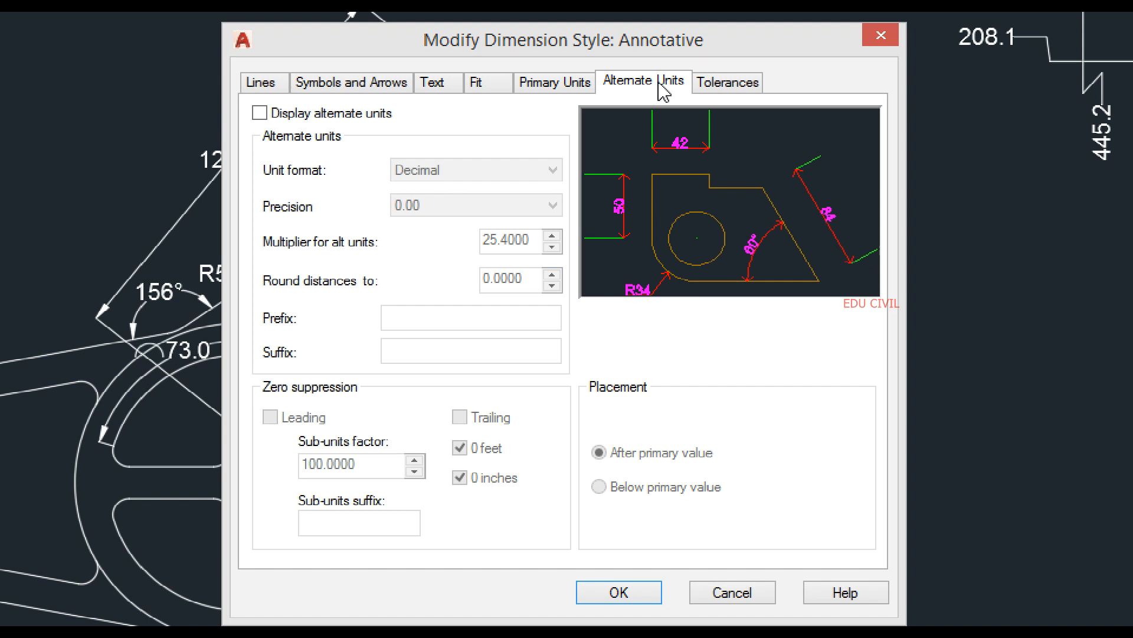
click(260, 113)
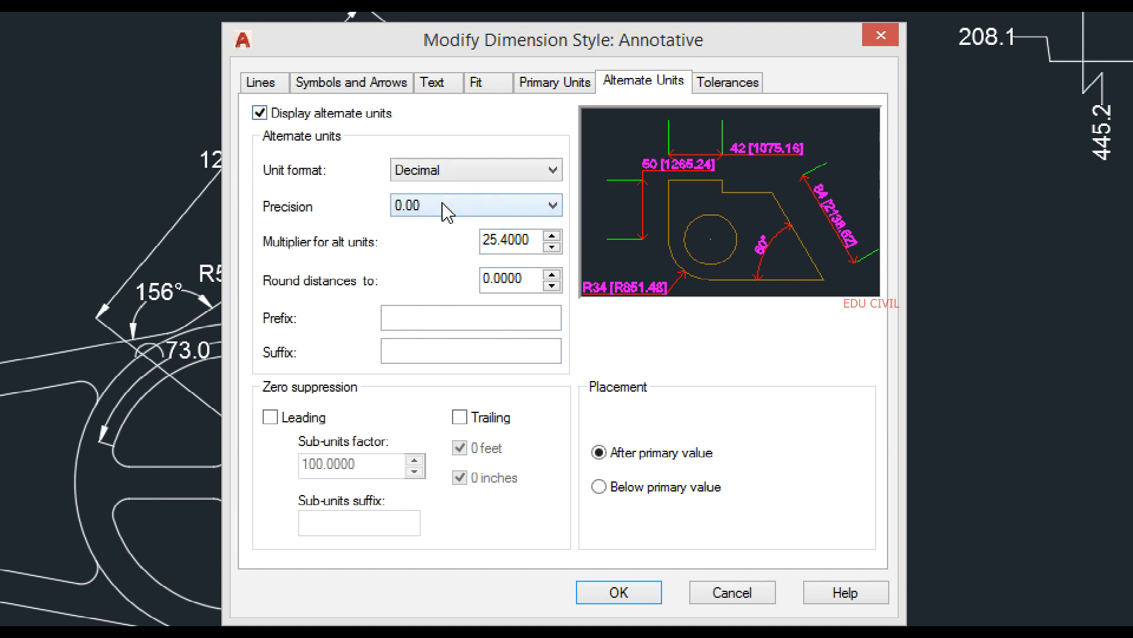
click(487, 170)
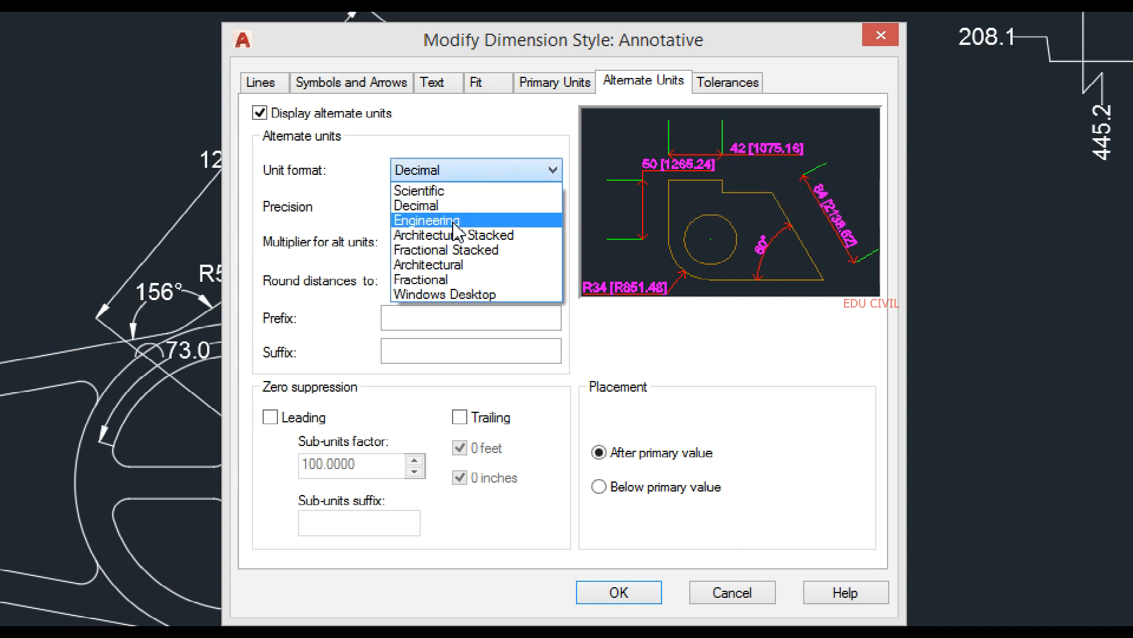
click(455, 221)
click(465, 213)
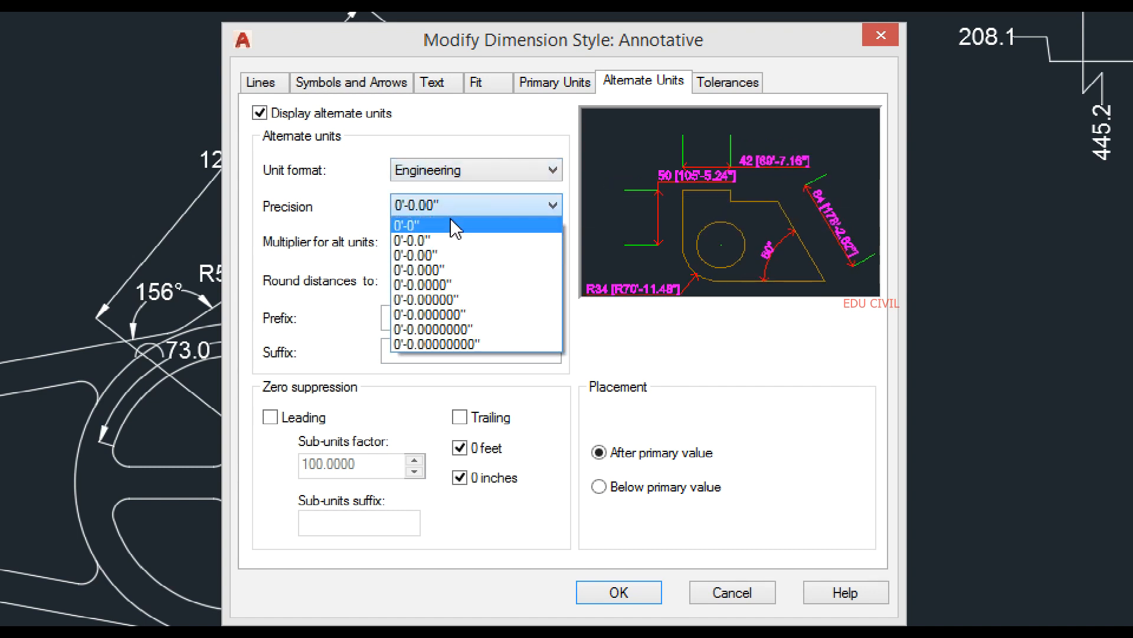
click(455, 226)
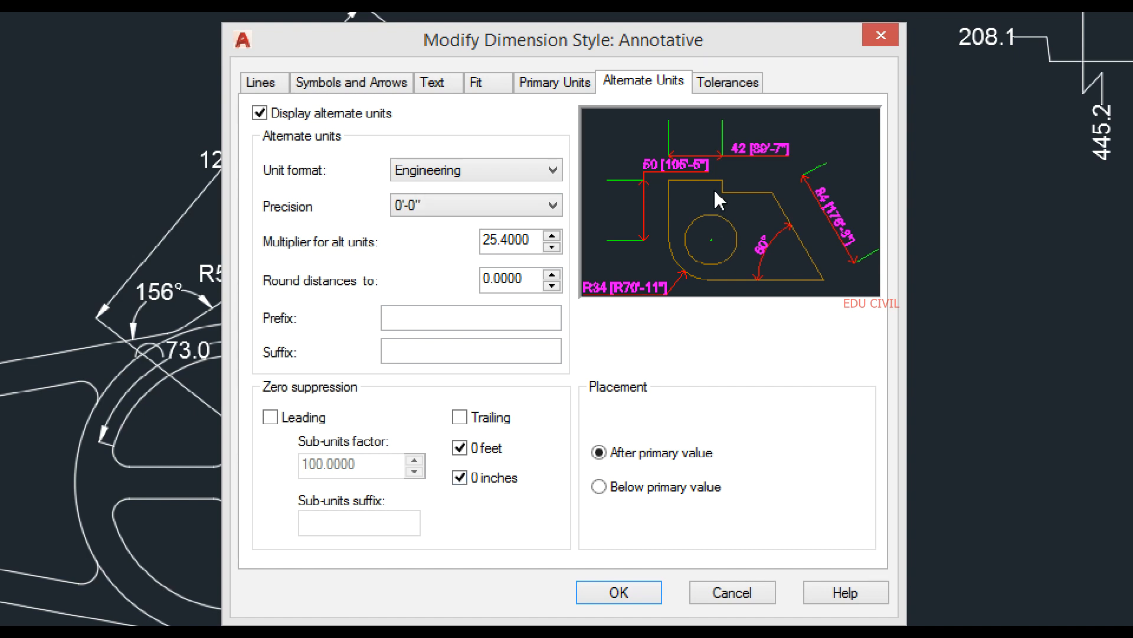
Step: Review the tolerance settings without changing them, apply the modified Annotative style, and close the Dimension Style Manager
click(727, 89)
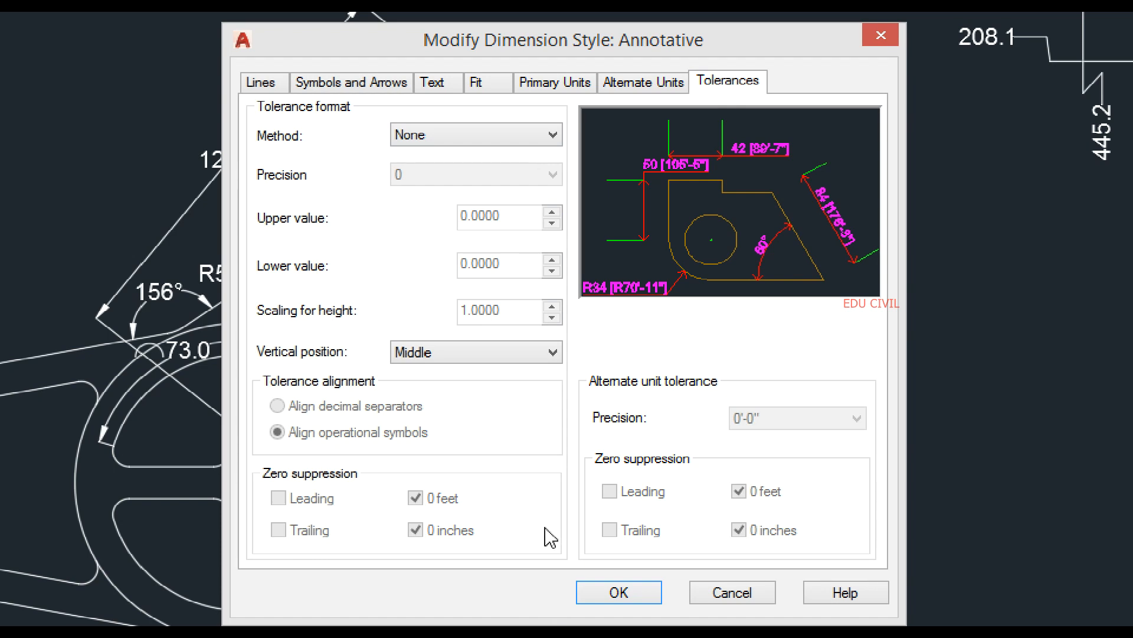
click(614, 593)
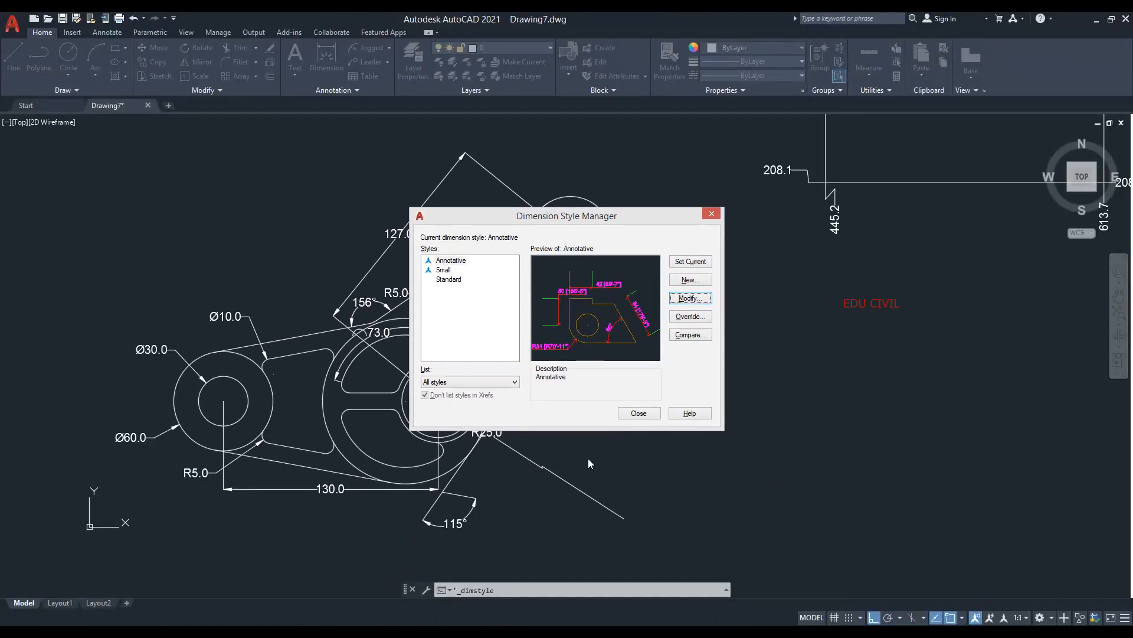
click(459, 260)
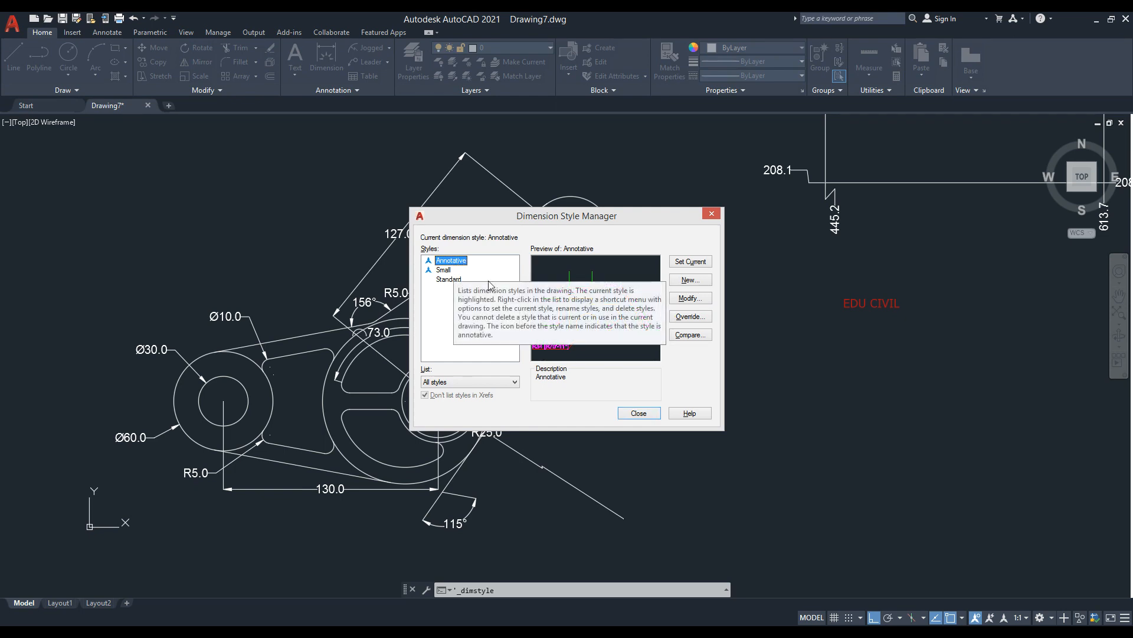
click(644, 417)
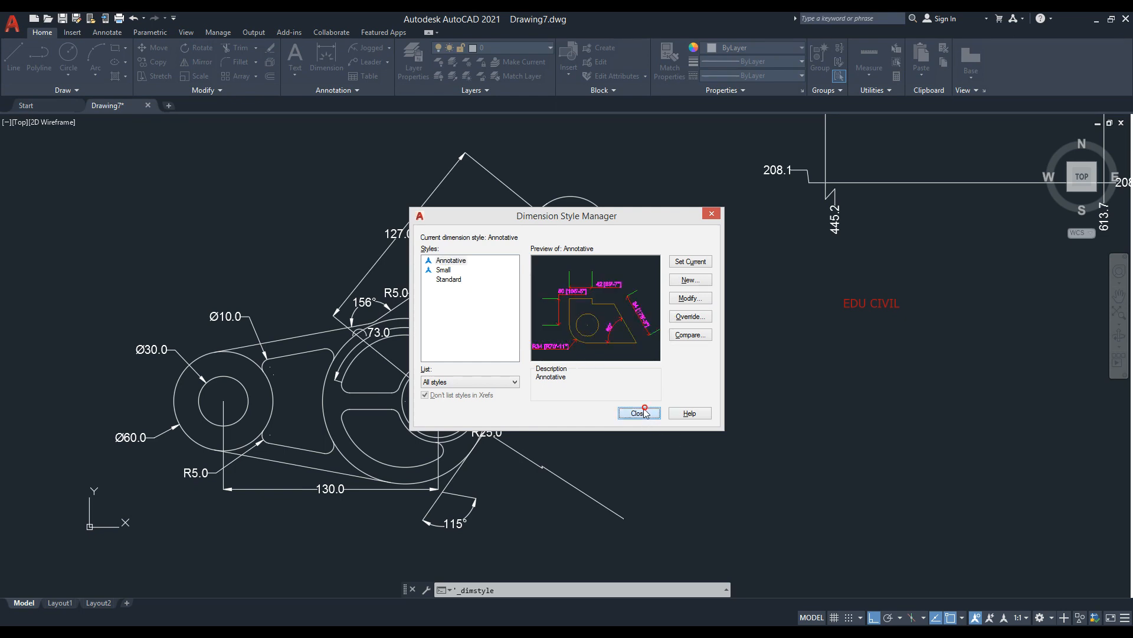
Step: Reopen the Dimension Style Manager, preview the Small and Annotative styles, and close it with Annotative still current
scroll(564, 411, down, 4)
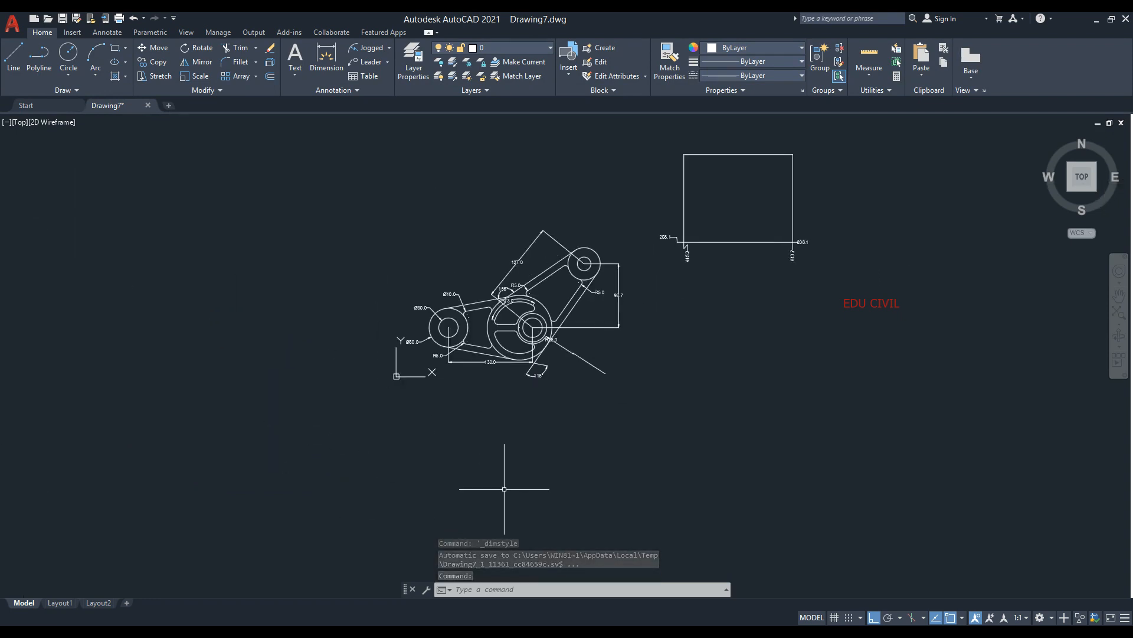
scroll(449, 301, up, 2)
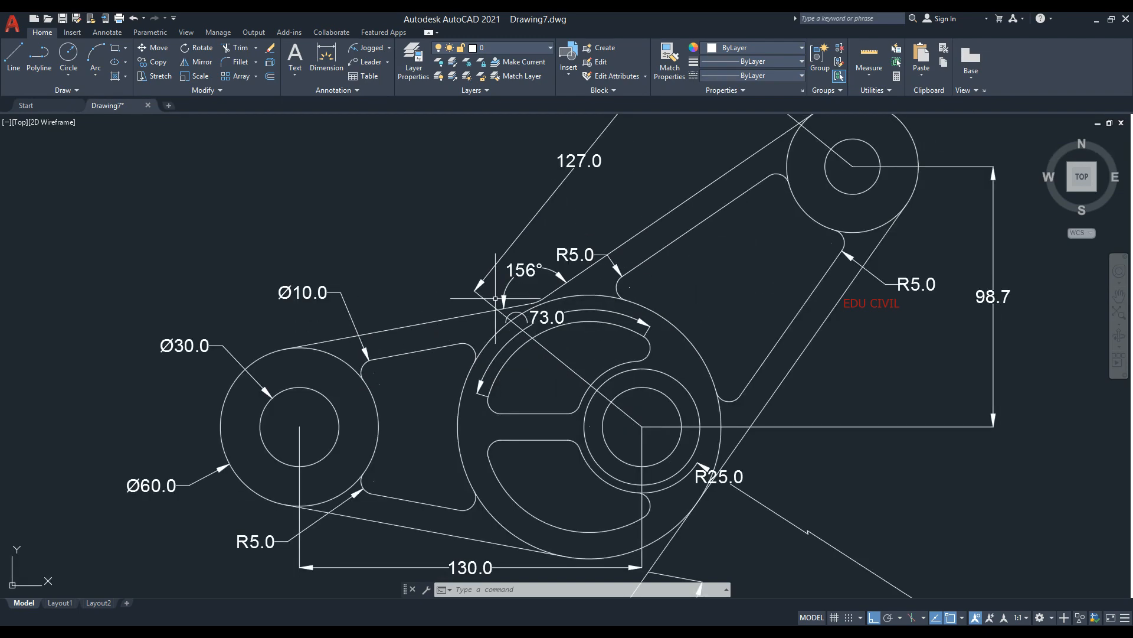
middle_drag(590, 287, 451, 319)
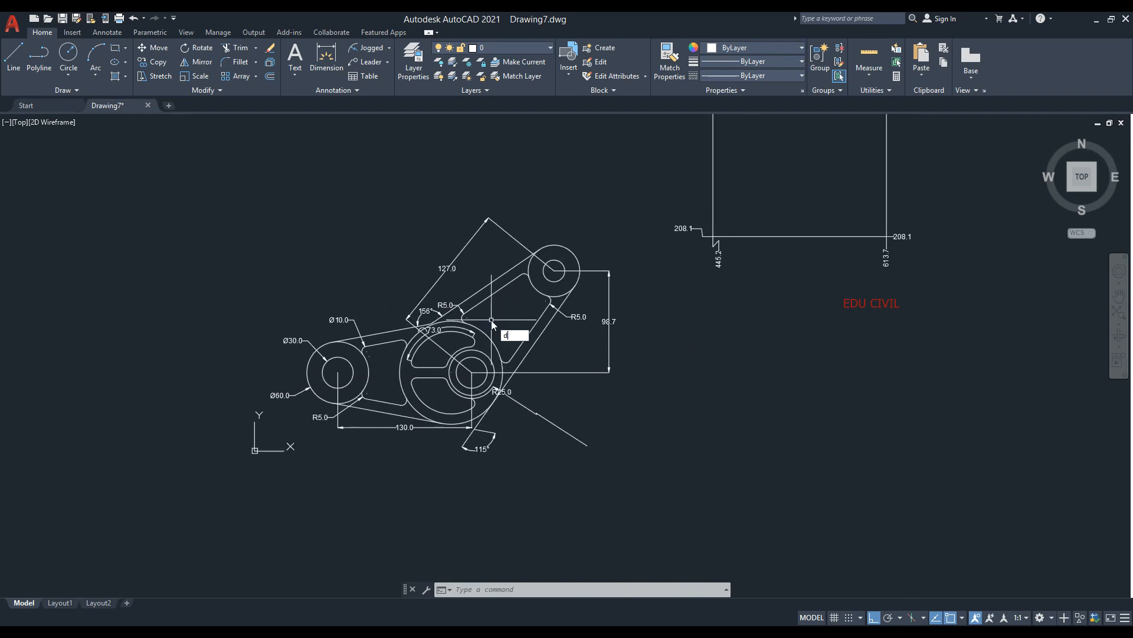
key(Return)
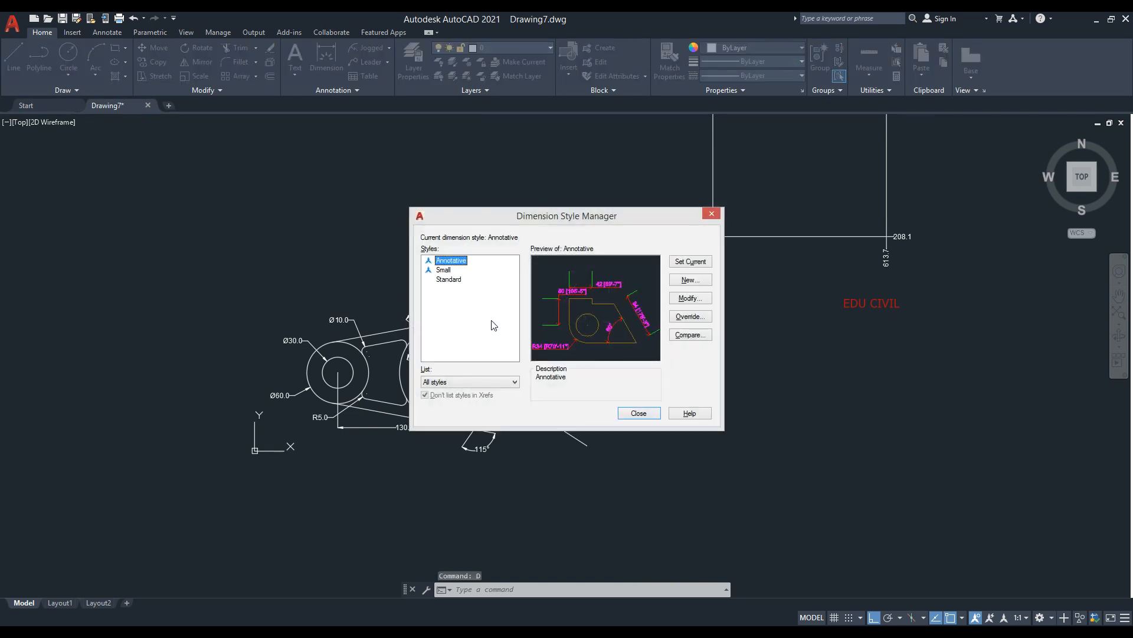
click(443, 271)
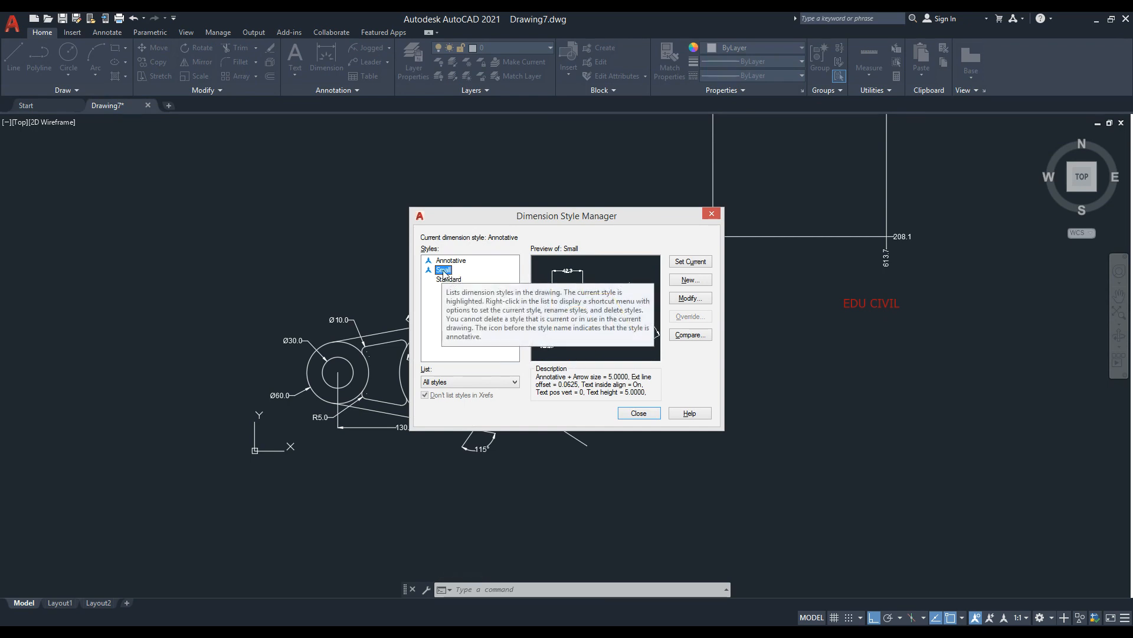
click(455, 261)
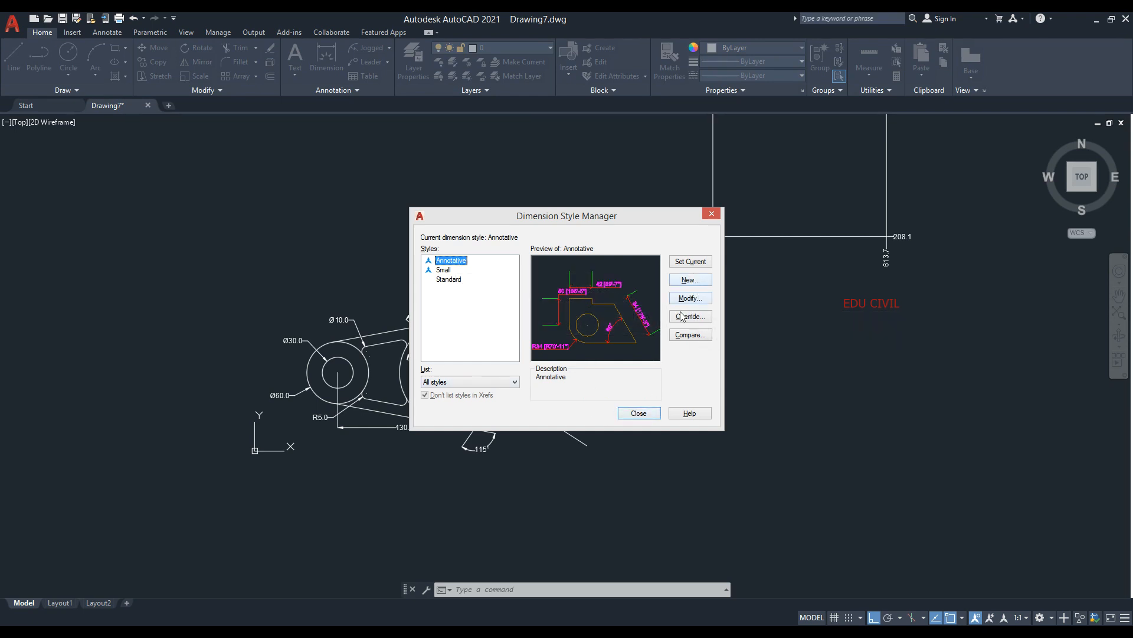
click(638, 413)
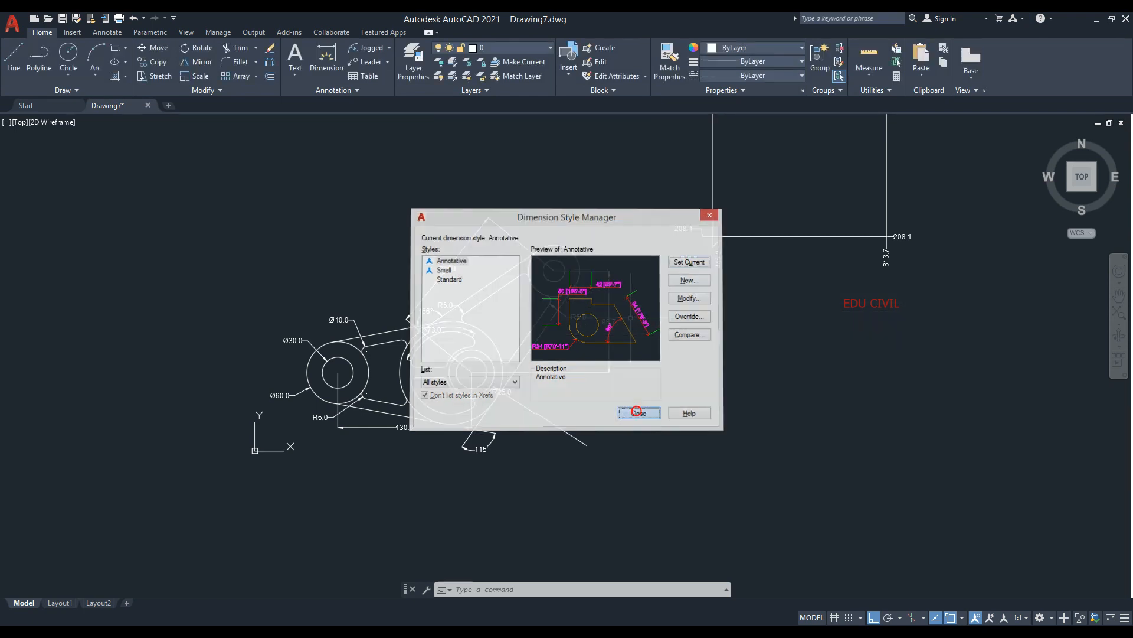
Step: Add a radius dimension to the outer arc of the hub's lower slot, placing its text below the lever arm
scroll(396, 312, up, 2)
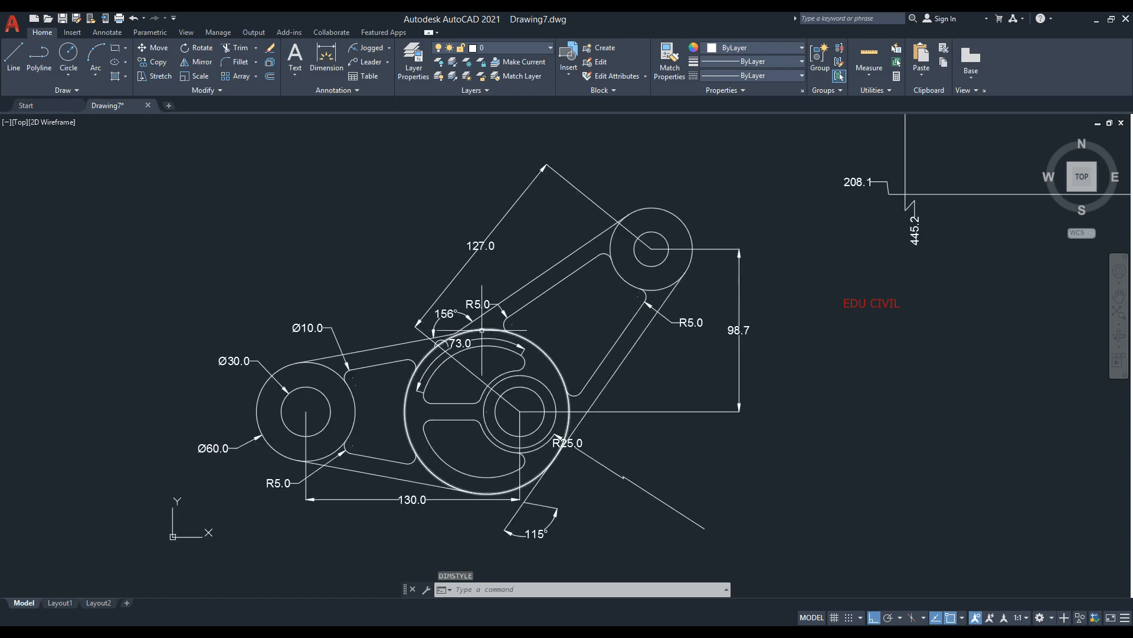
mouse_move(413, 464)
middle_down()
mouse_move(430, 403)
mouse_move(459, 380)
middle_up()
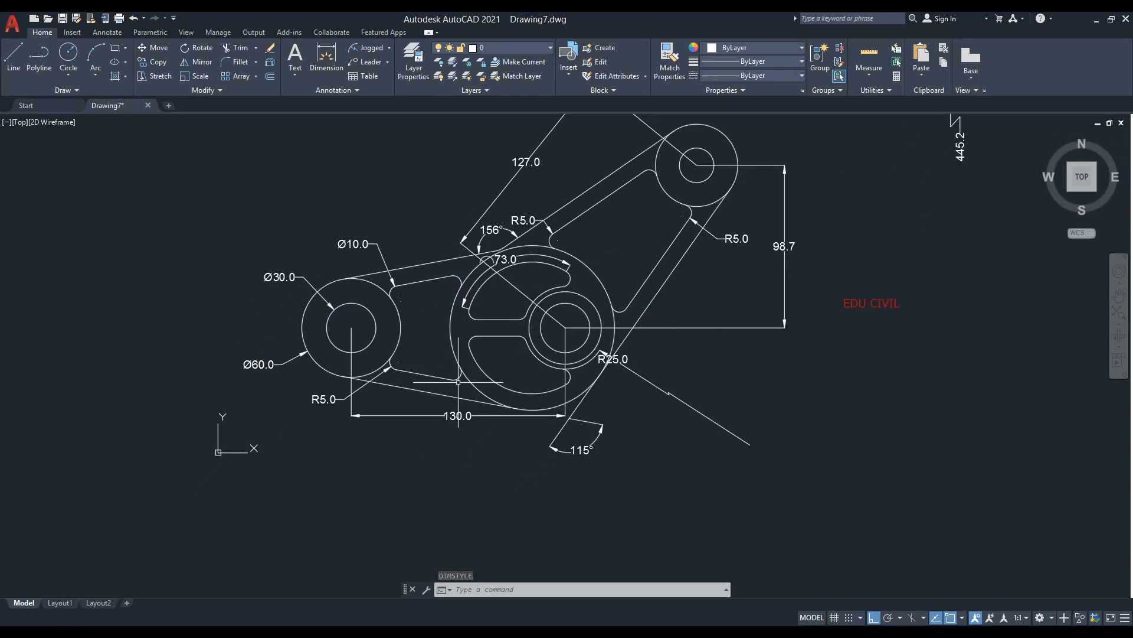
scroll(459, 380, up, 3)
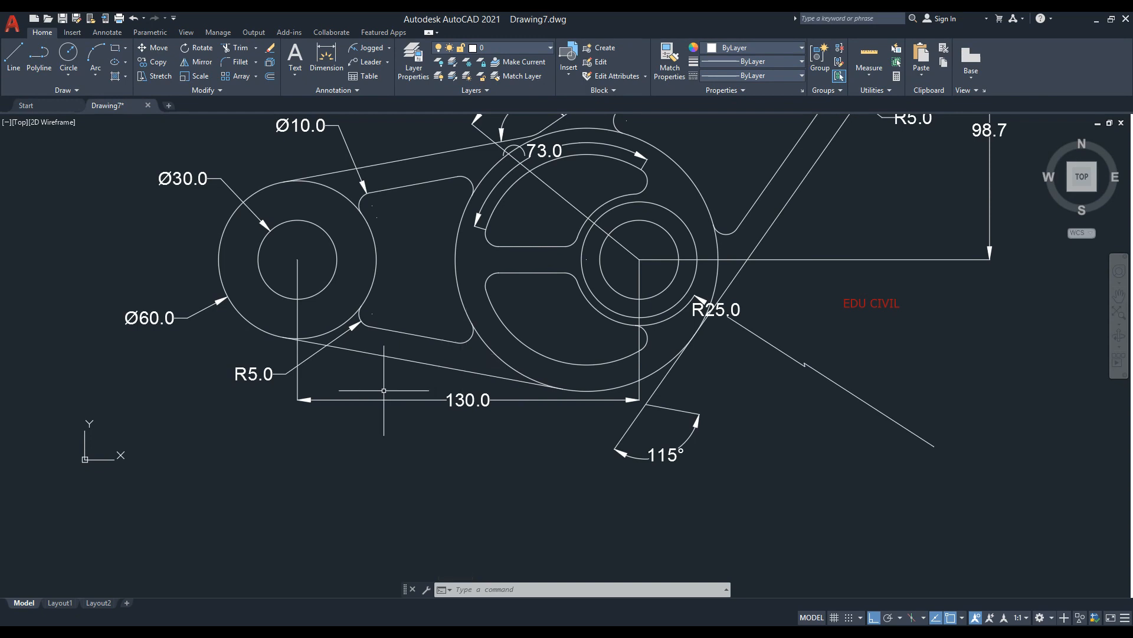
middle_drag(384, 391, 383, 408)
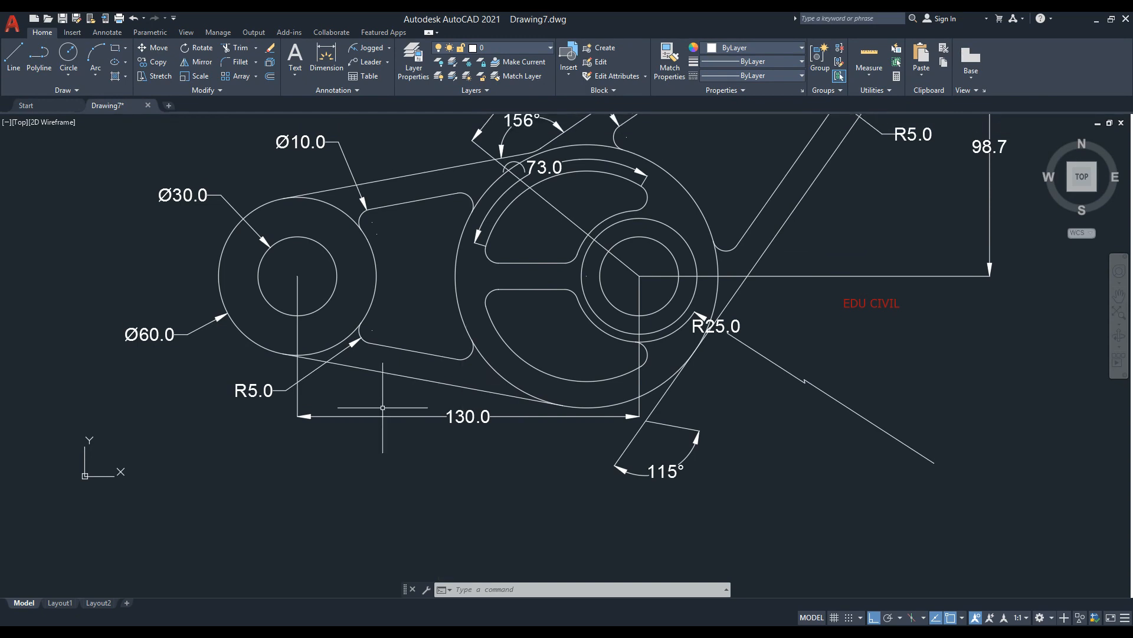
click(389, 49)
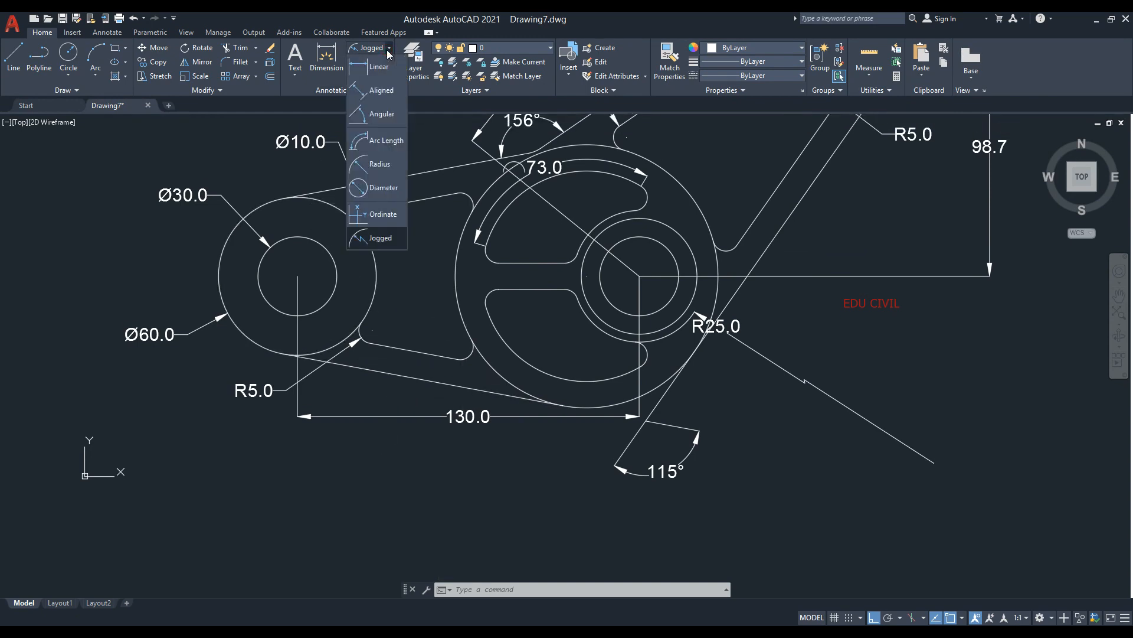
click(372, 163)
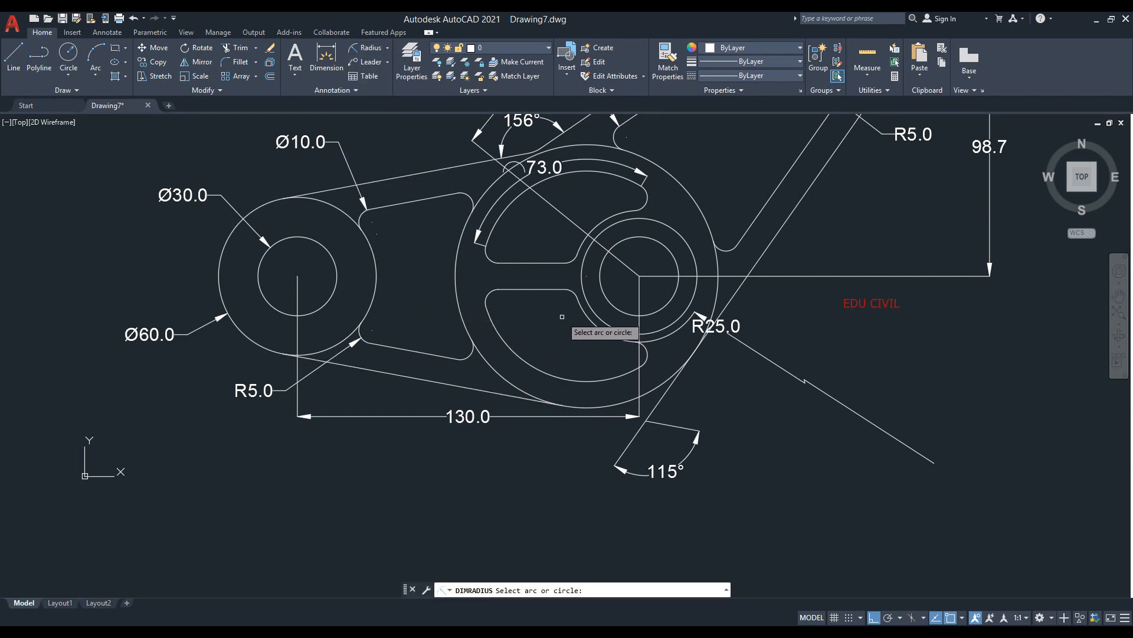
click(526, 363)
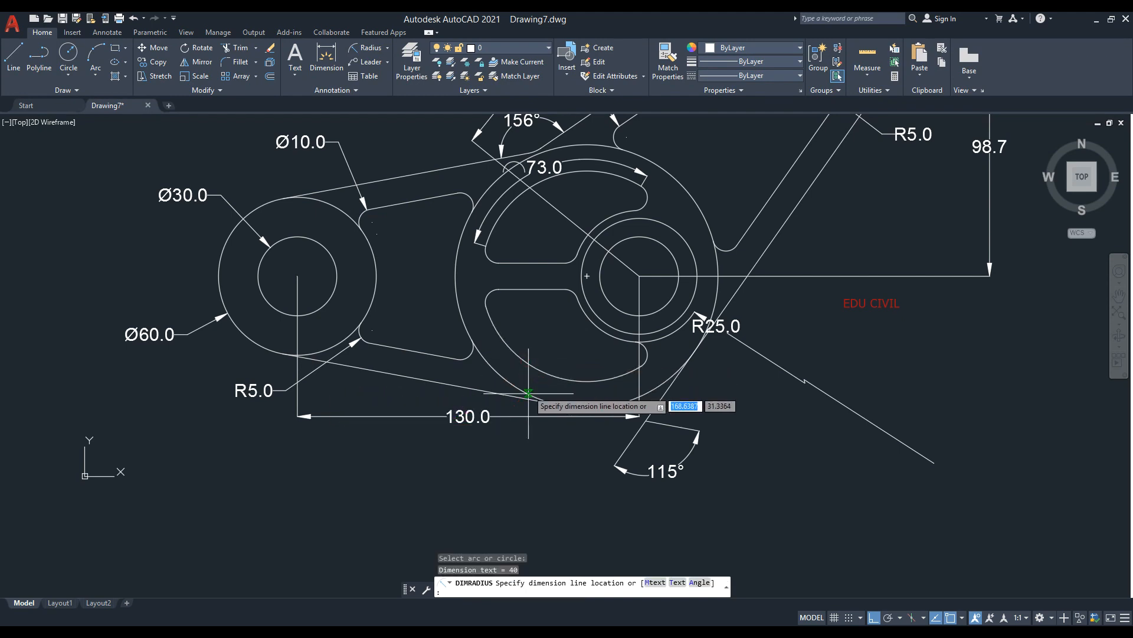
click(540, 501)
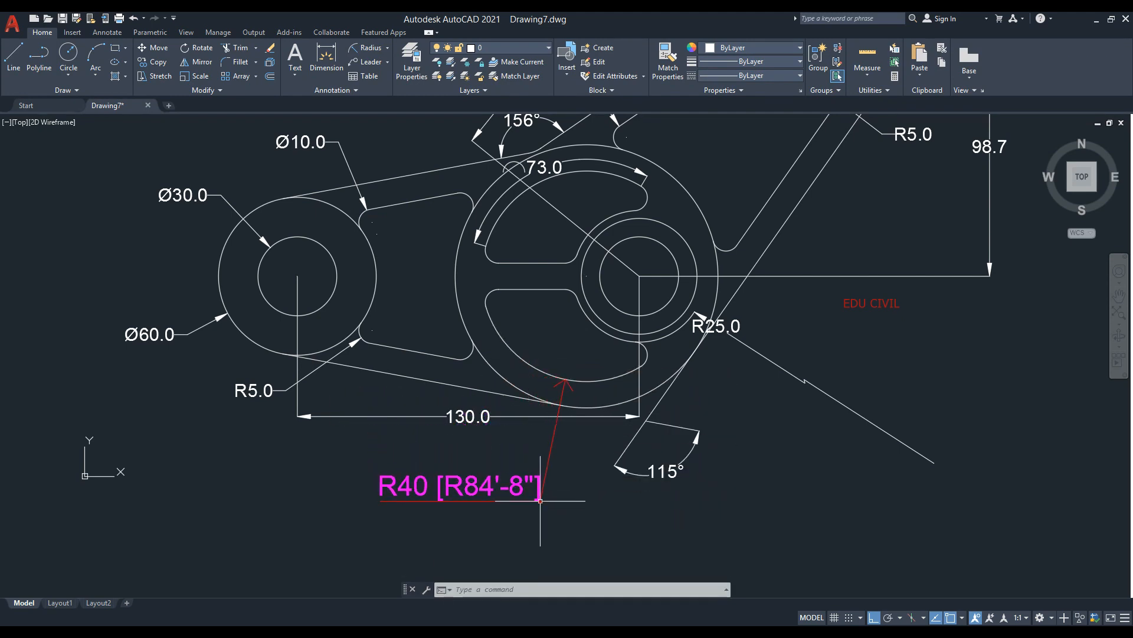
Step: Add a radius dimension to the outer ring circle around the central bore, placing its text outside the large circle
middle_drag(567, 494, 583, 442)
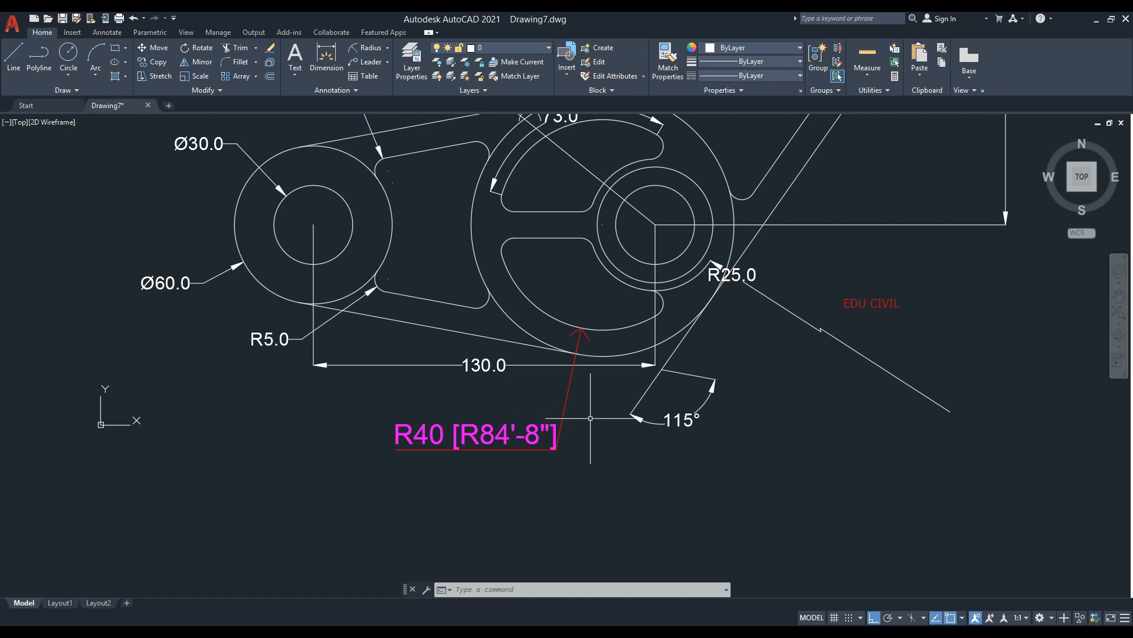
mouse_move(584, 425)
middle_down()
mouse_move(512, 434)
mouse_move(476, 453)
middle_up()
text(dimradius)
key(Return)
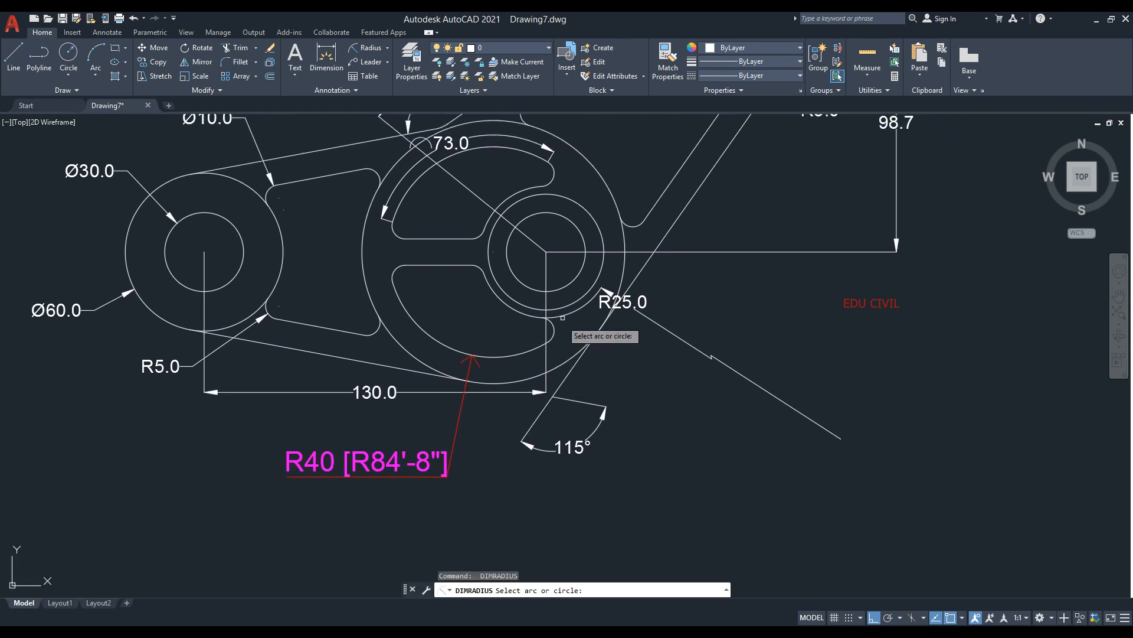
click(600, 274)
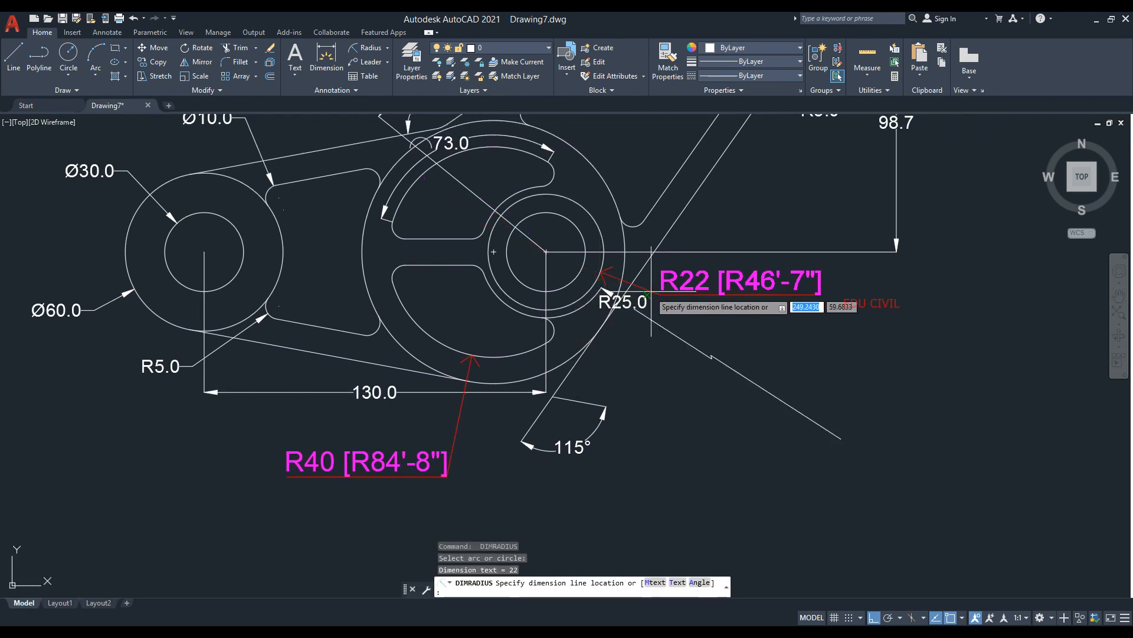
click(722, 316)
middle_drag(744, 282, 686, 399)
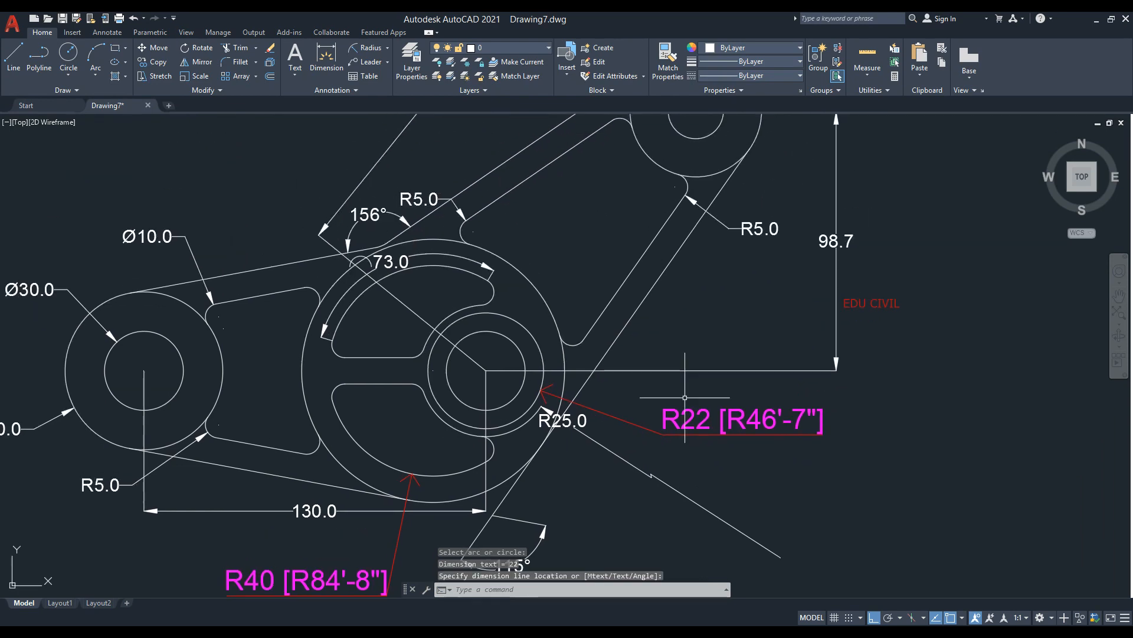
middle_drag(626, 260, 625, 305)
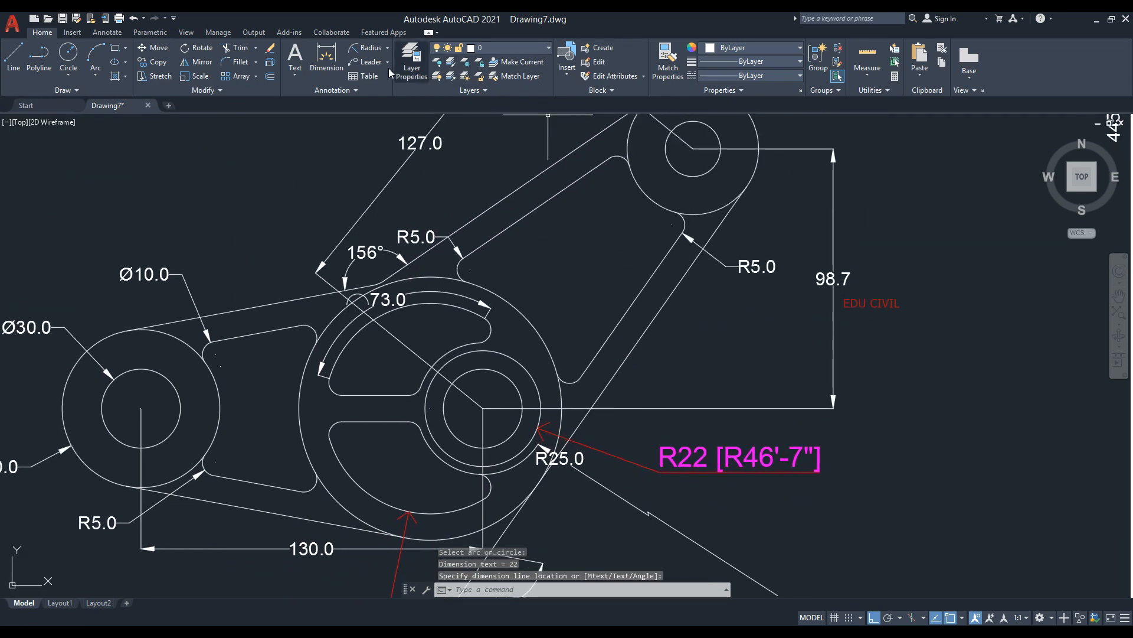
click(381, 52)
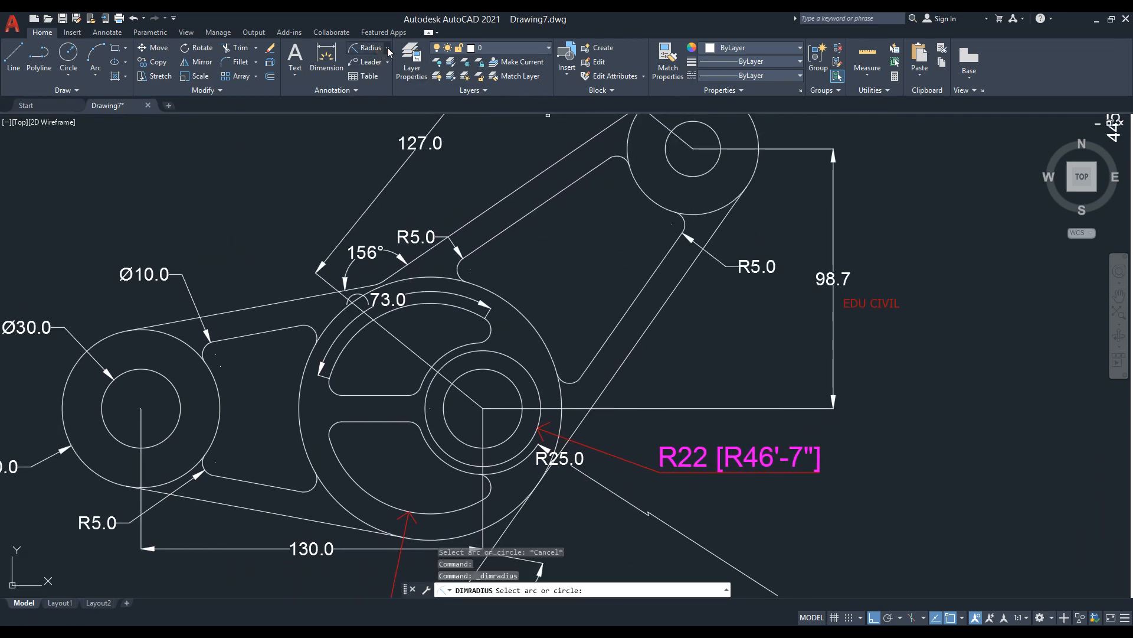
click(386, 49)
click(378, 68)
middle_drag(494, 342, 507, 369)
scroll(528, 318, down, 2)
mouse_move(527, 284)
middle_down()
mouse_move(528, 318)
mouse_move(494, 340)
middle_up()
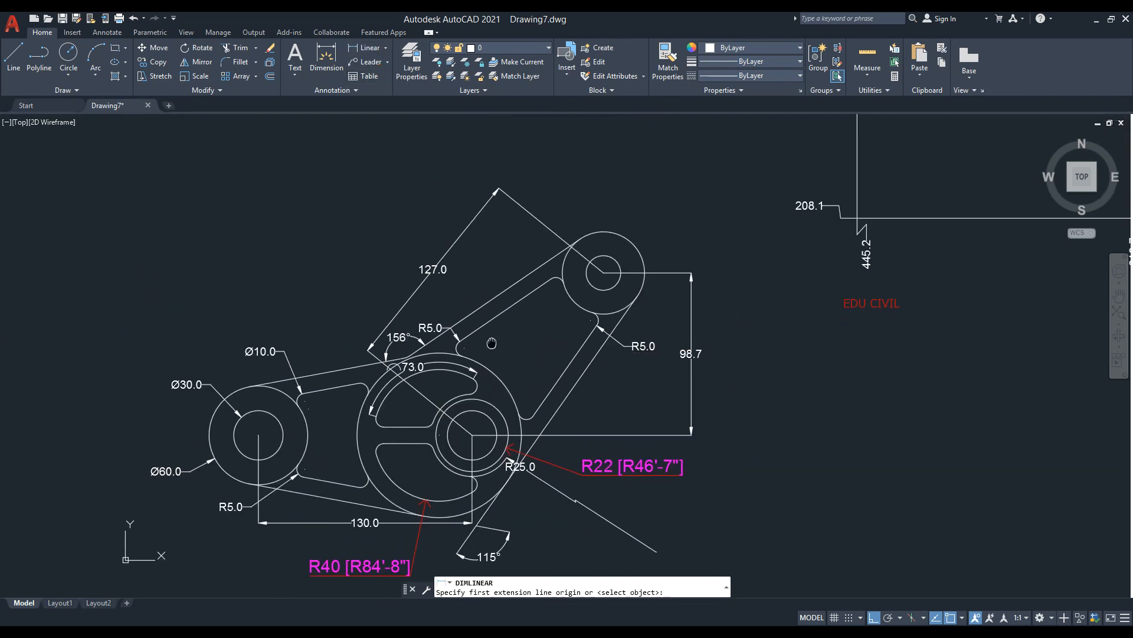
middle_drag(457, 296, 424, 285)
scroll(425, 285, up, 2)
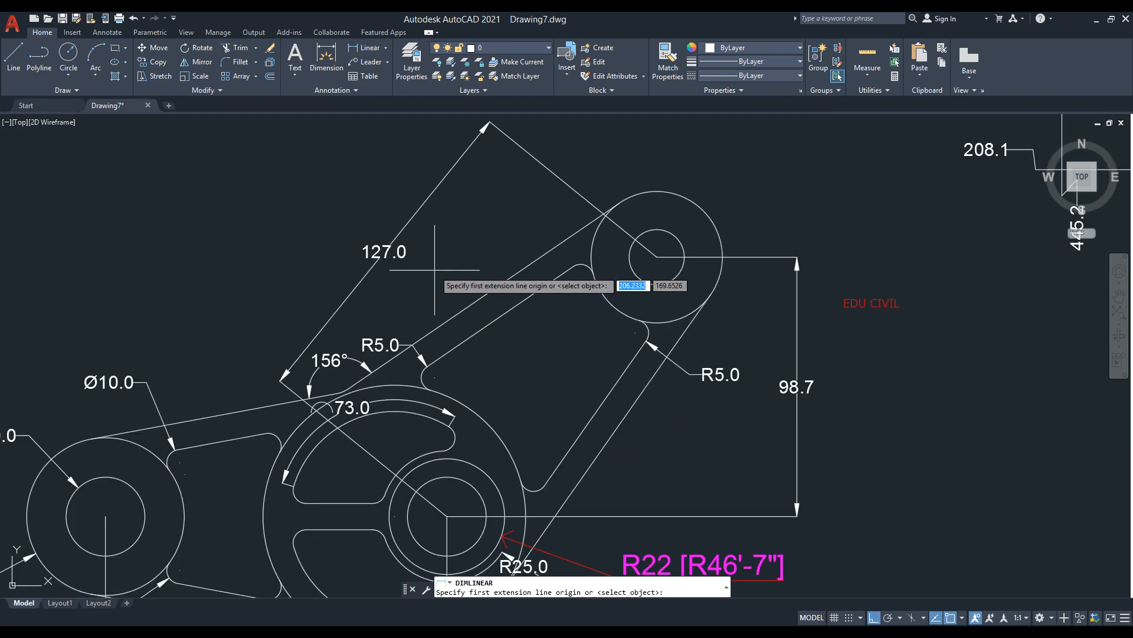
Step: Try to create an angular dimension with its vertex at the central bore's centre and endpoints at the upper hole's centre, turning Ortho off
click(386, 49)
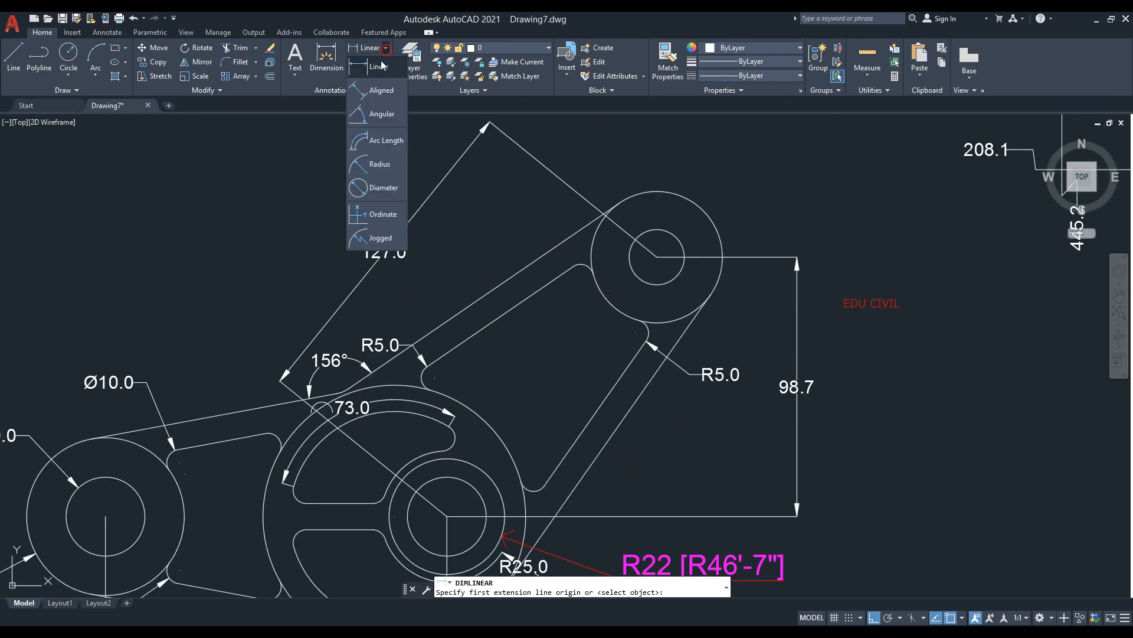
click(382, 113)
key(Return)
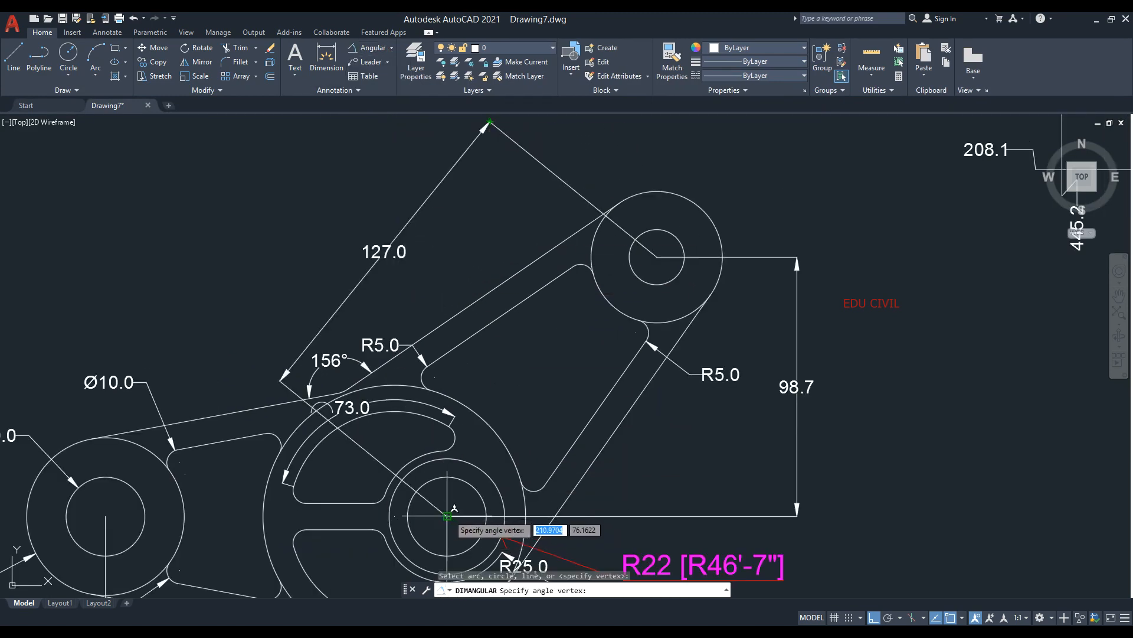
click(447, 515)
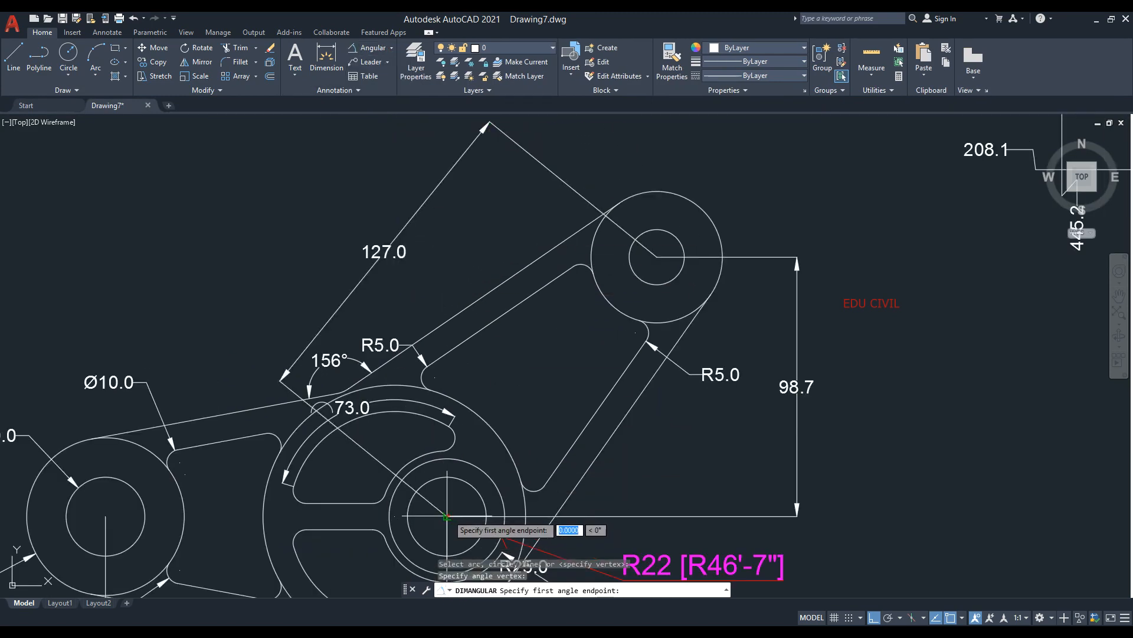
click(657, 257)
middle_drag(530, 425, 491, 298)
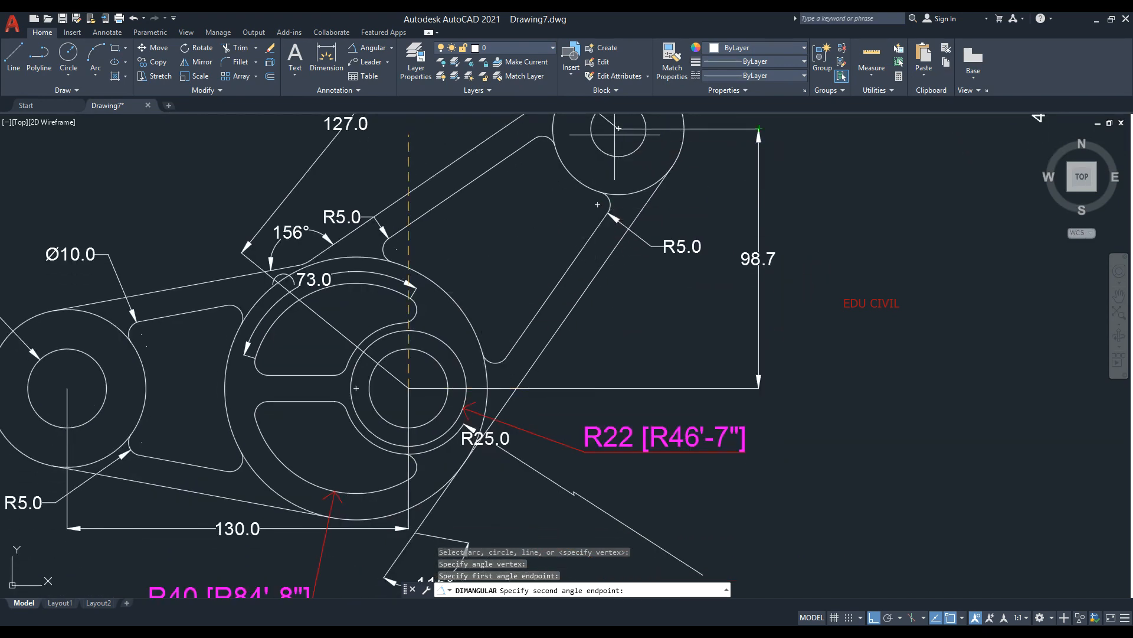
key(F8)
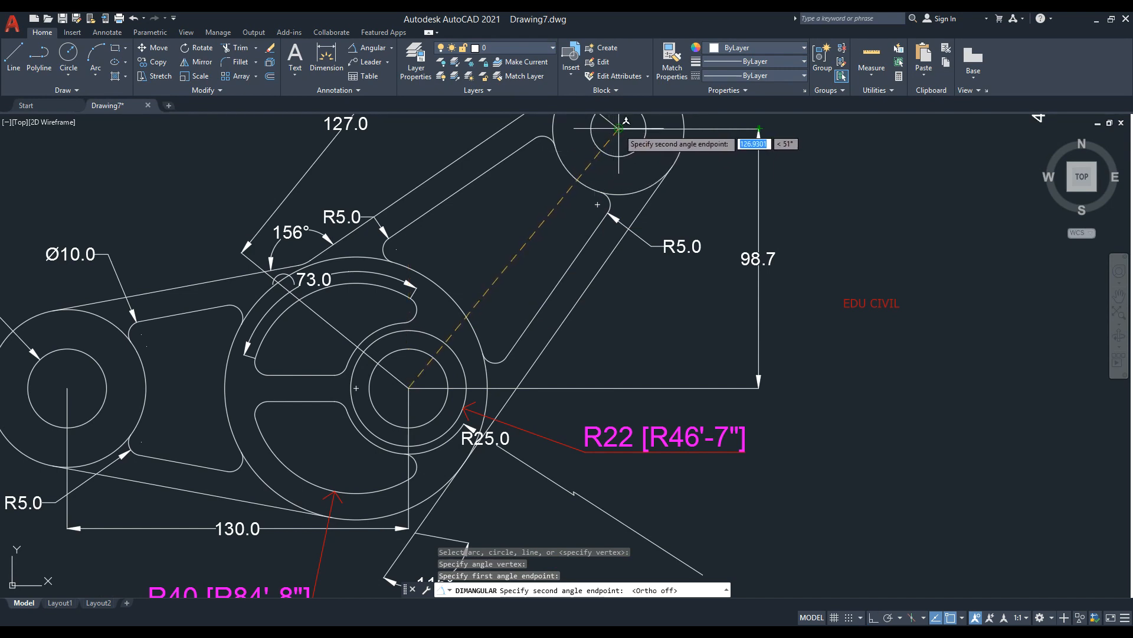
click(617, 128)
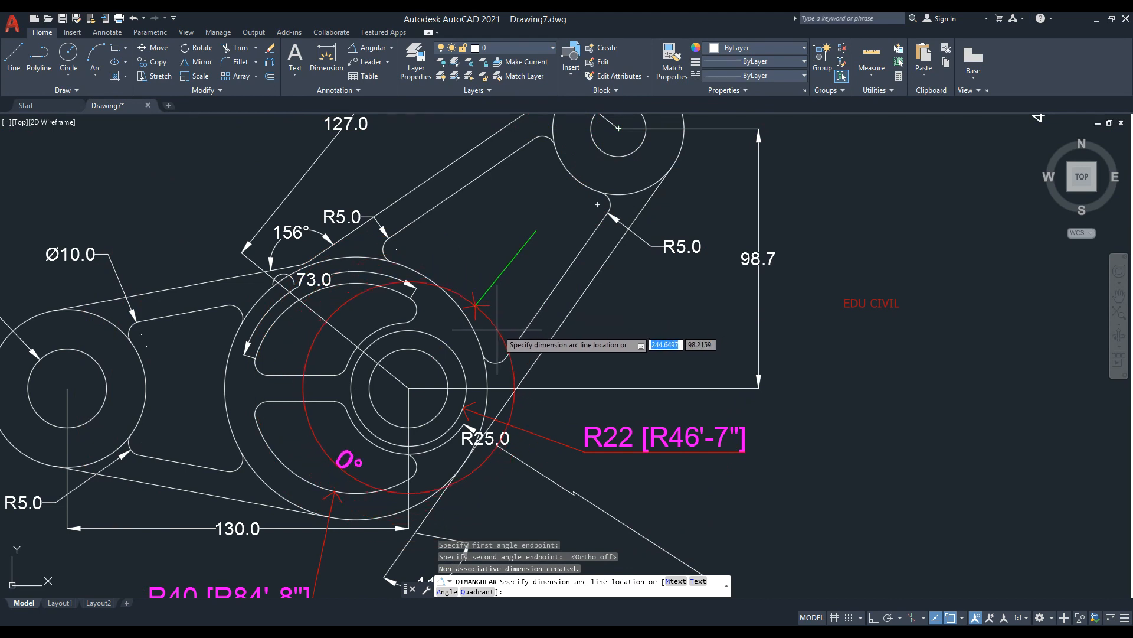
key(Escape)
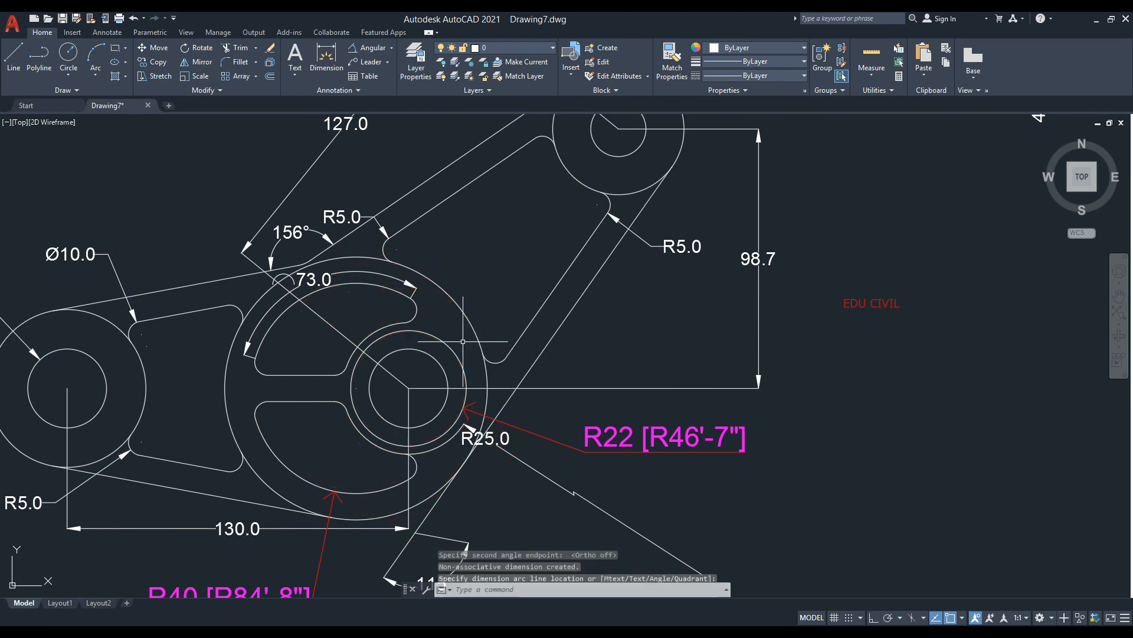
text(da)
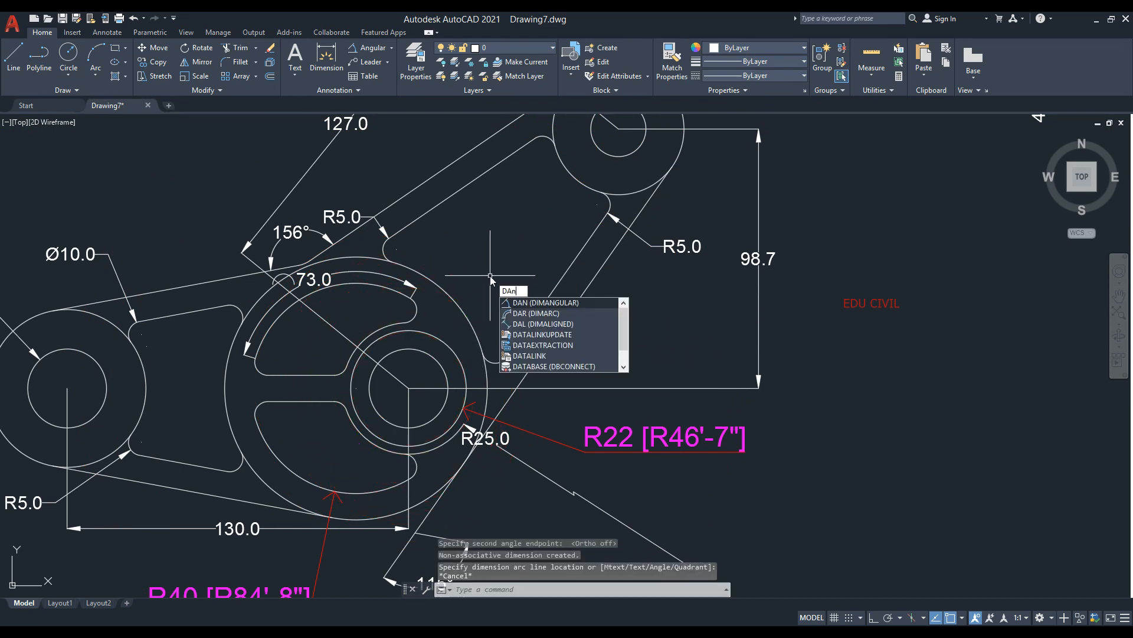
text(n)
key(Escape)
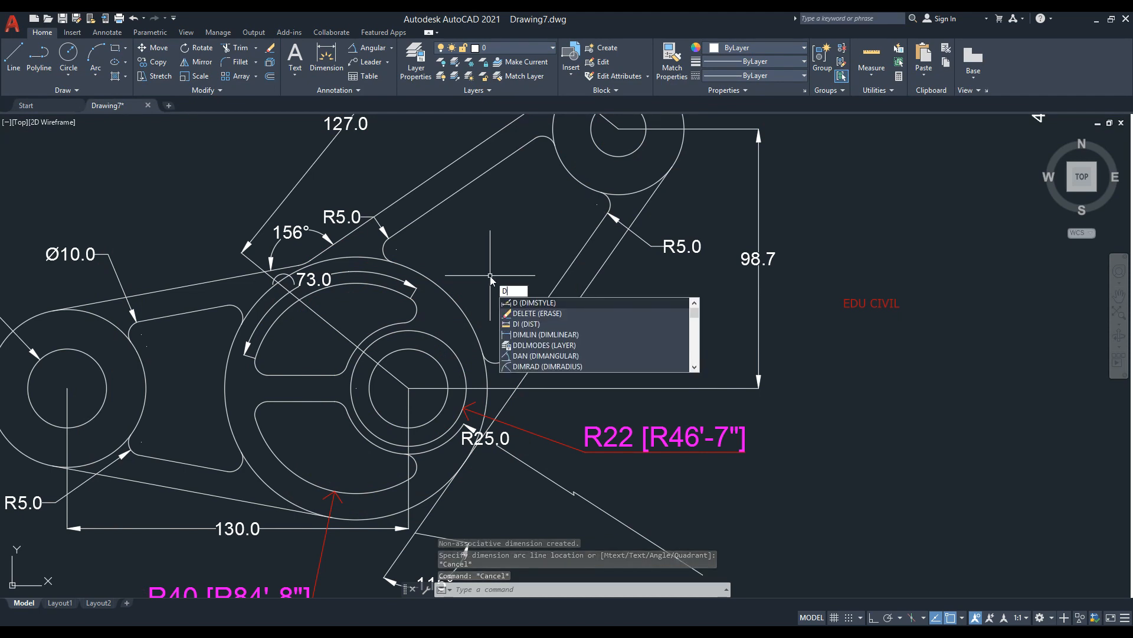
Step: Add an aligned dimension from the central bore's centre to the upper hole's centre, placing it outside the existing 127.0 dimension
text(l)
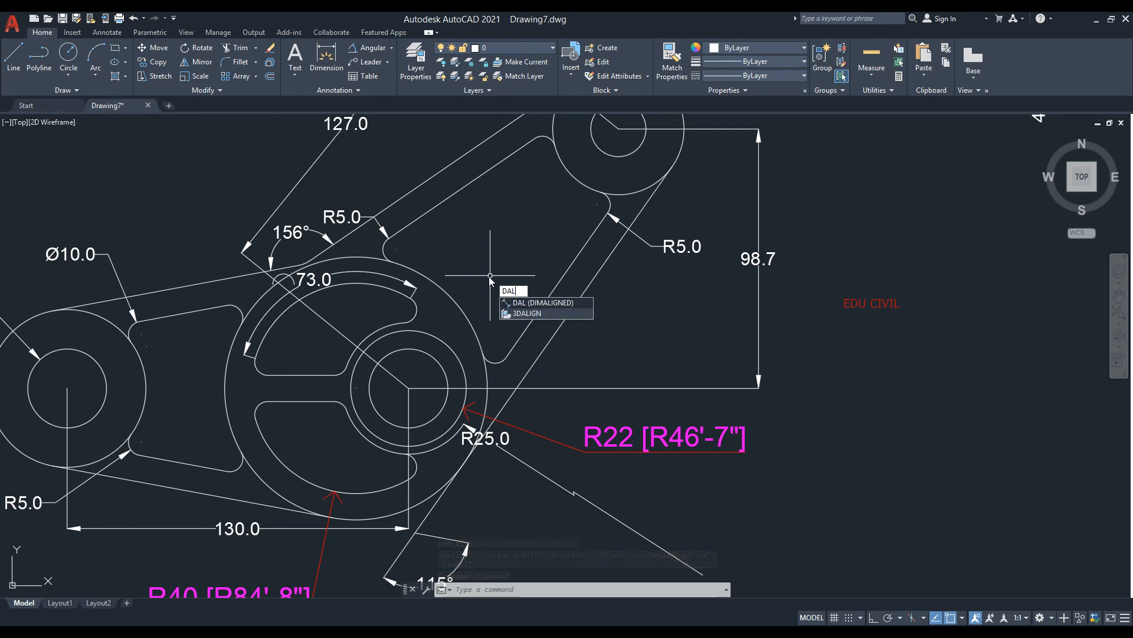
key(Return)
click(409, 387)
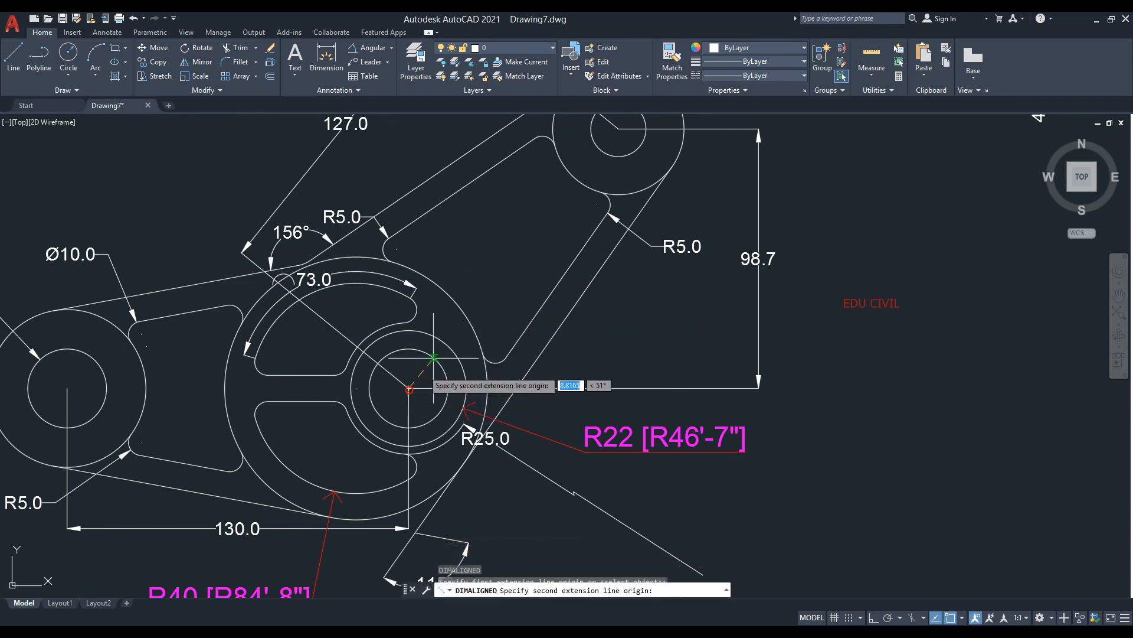
click(619, 127)
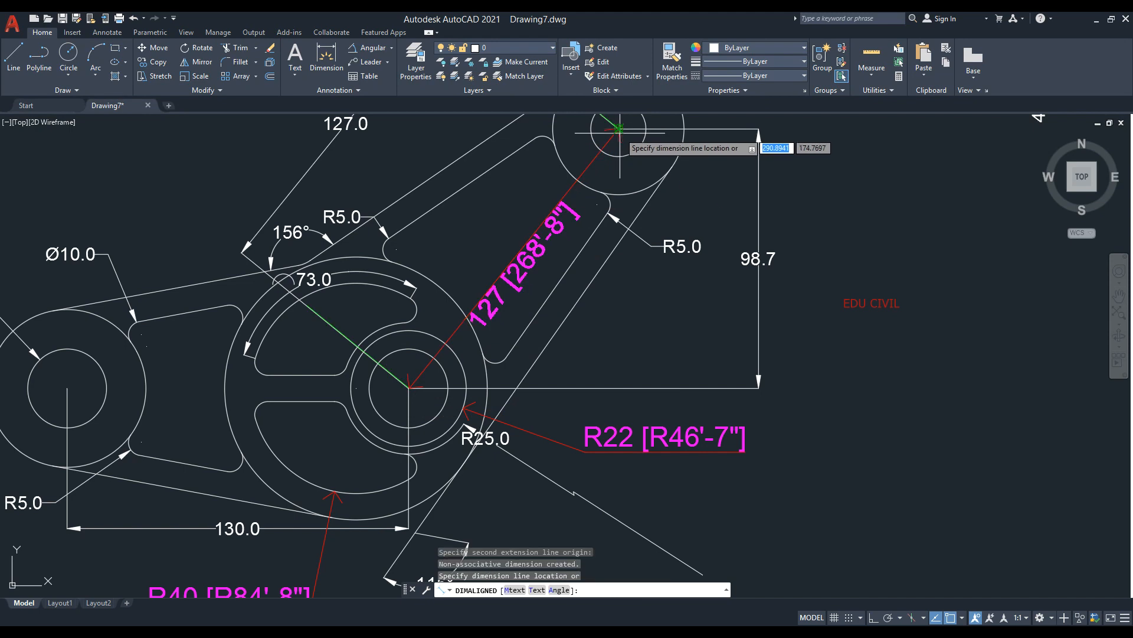
mouse_move(569, 153)
middle_down()
mouse_move(564, 220)
mouse_move(596, 278)
middle_up()
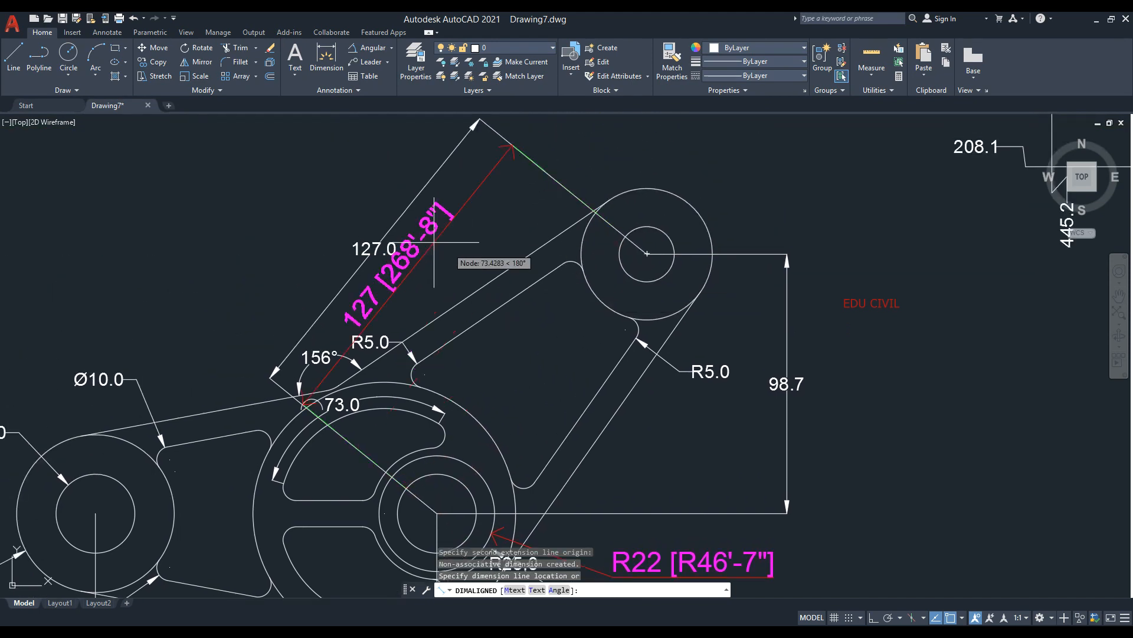
click(346, 206)
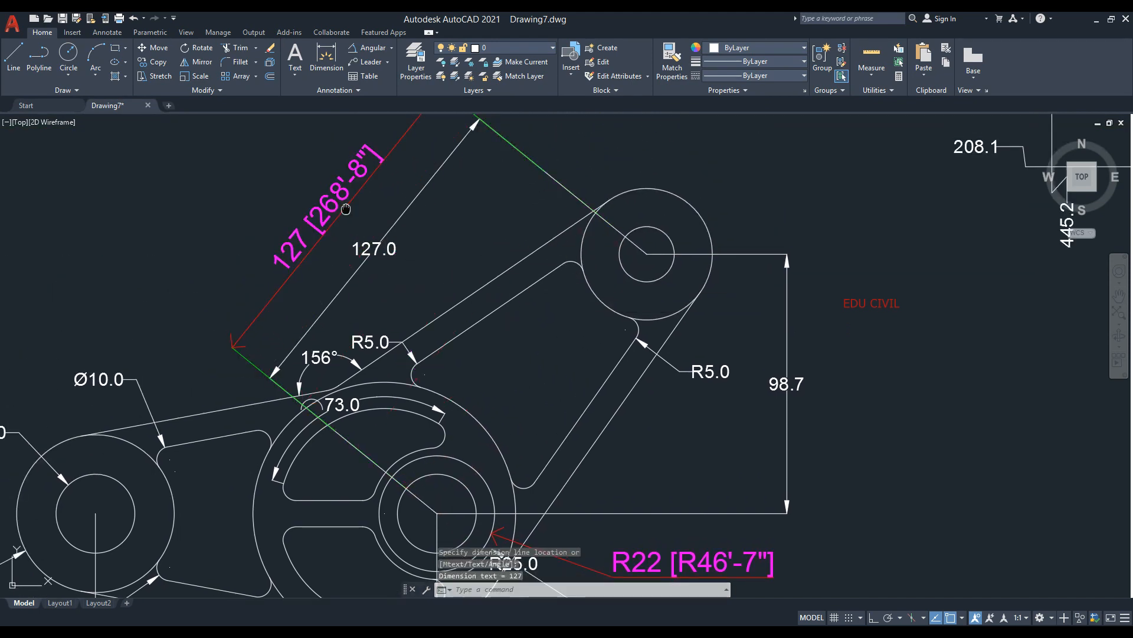
Step: Examine the new aligned and radius dimensions on the lever arm, comparing their style with the older dimensions
scroll(342, 308, up, 2)
middle_drag(398, 342, 399, 348)
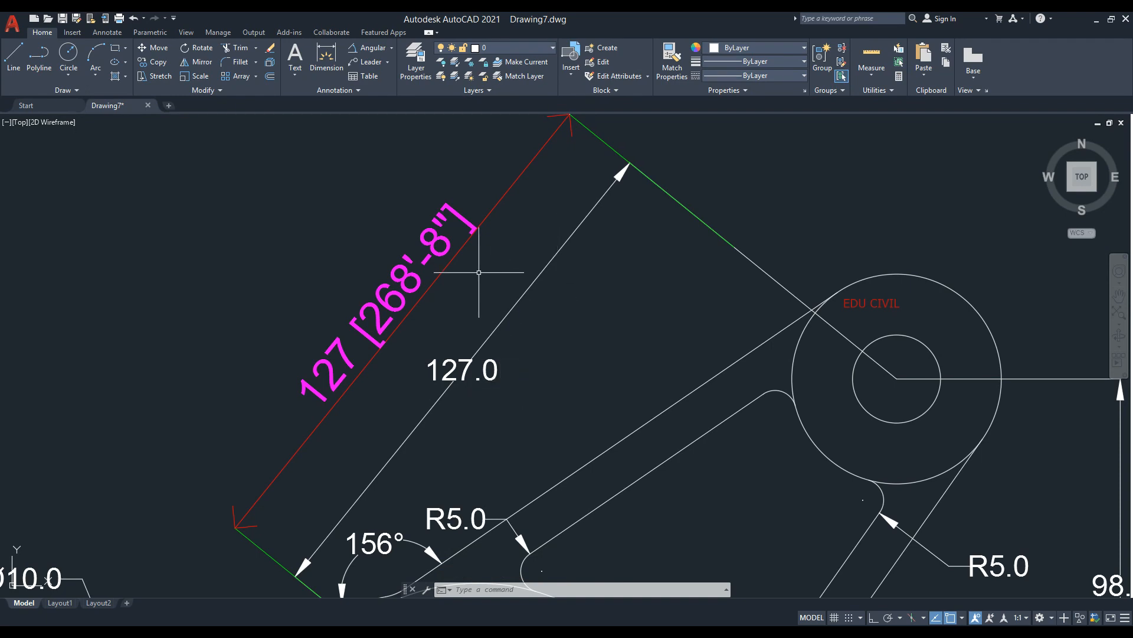
scroll(479, 273, down, 3)
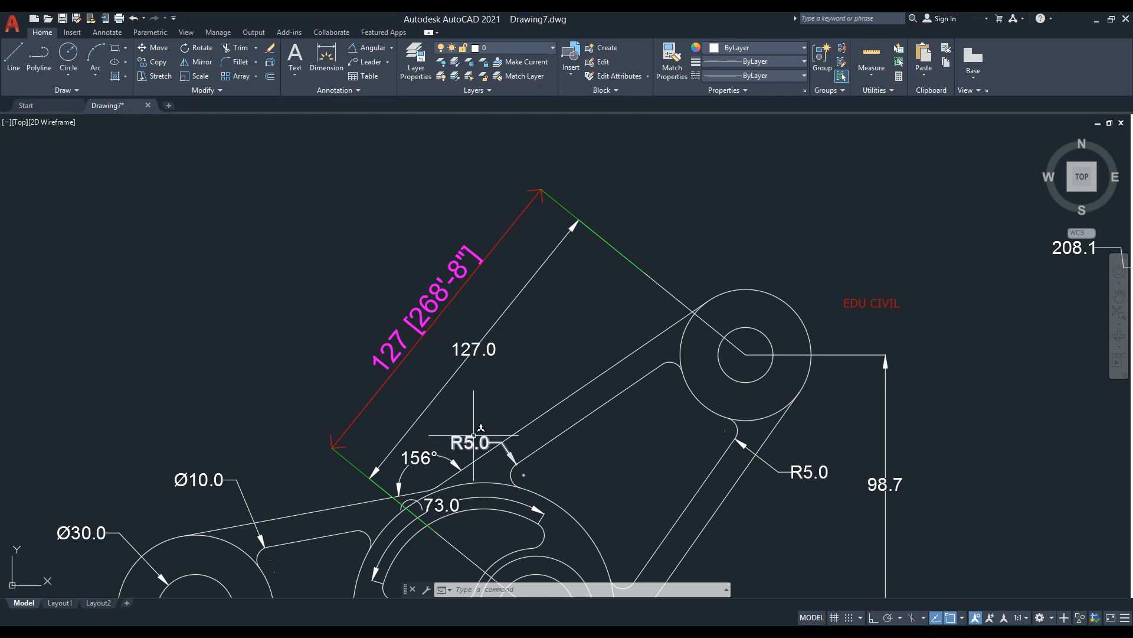
scroll(578, 414, down, 3)
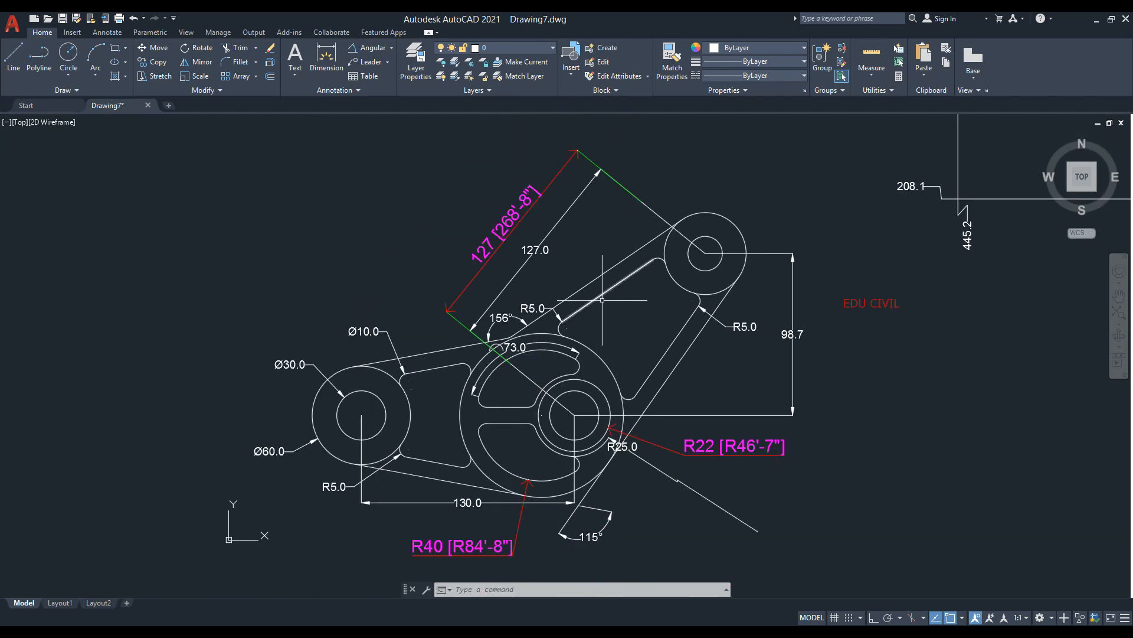
middle_drag(604, 305, 591, 268)
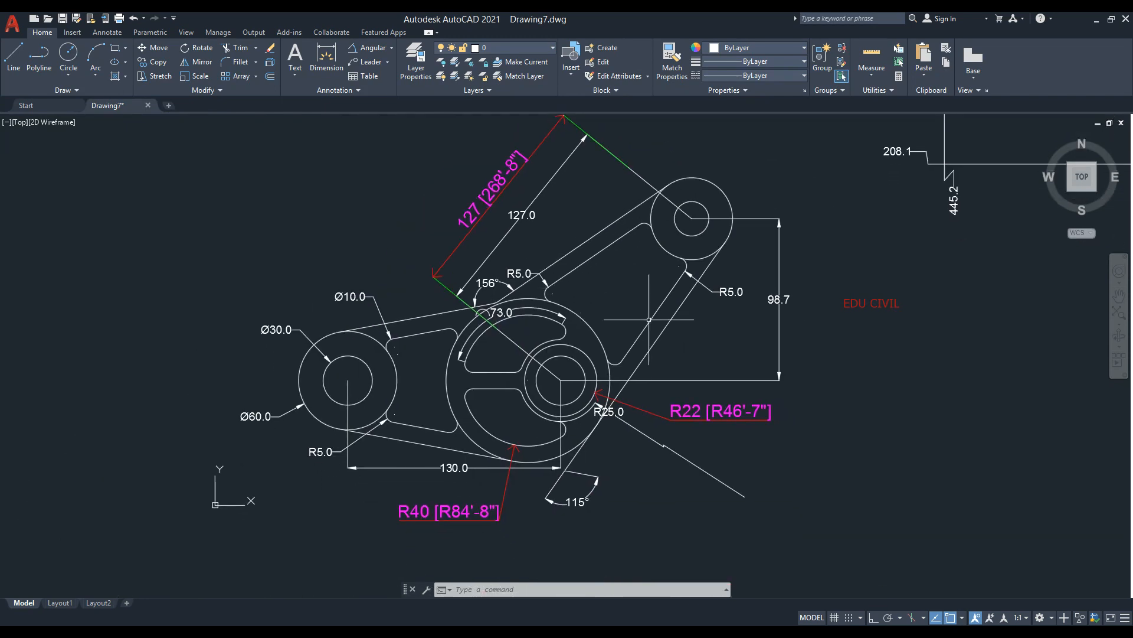
middle_drag(652, 314, 636, 329)
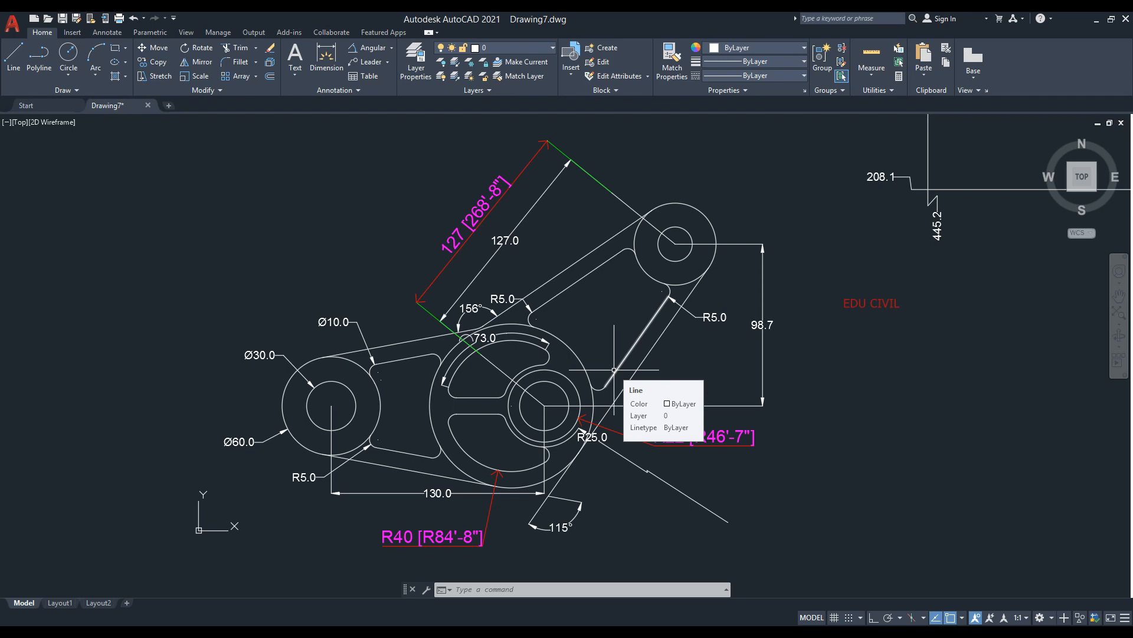
scroll(368, 392, up, 4)
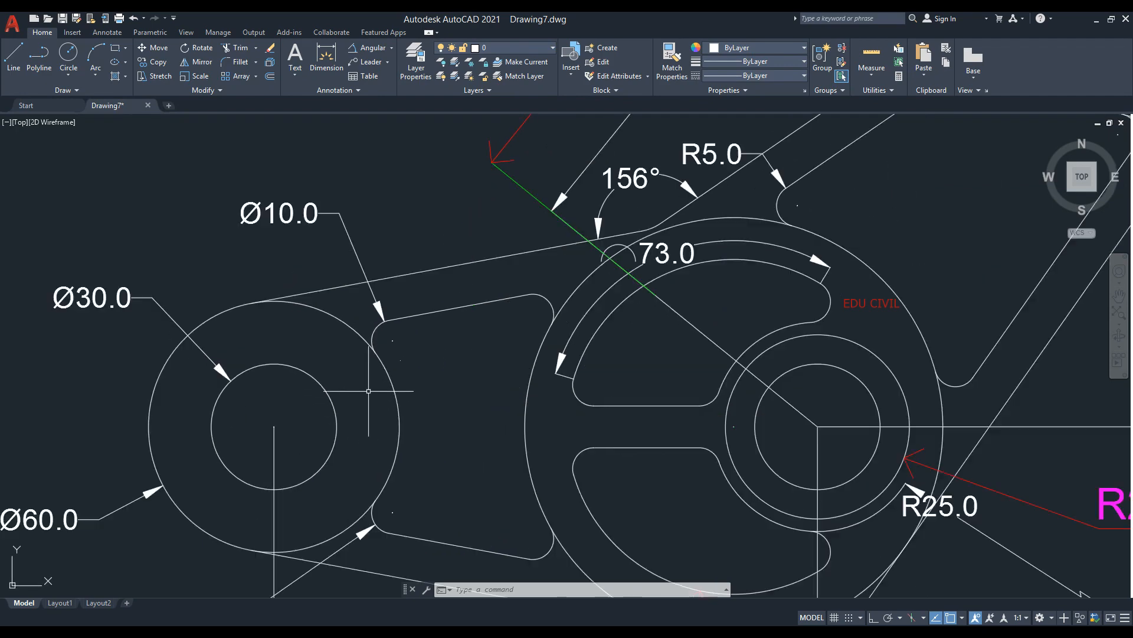
scroll(411, 382, down, 3)
scroll(405, 392, up, 2)
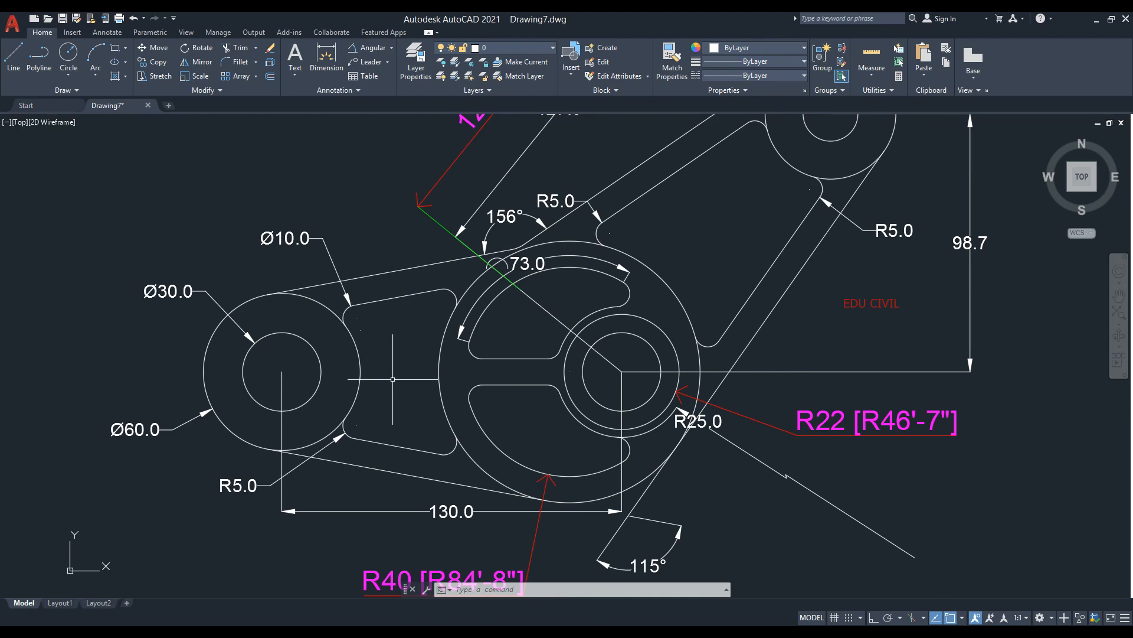
Step: Measure the distance between the left hole's centre and the central bore's centre with the DIST command
text(DI)
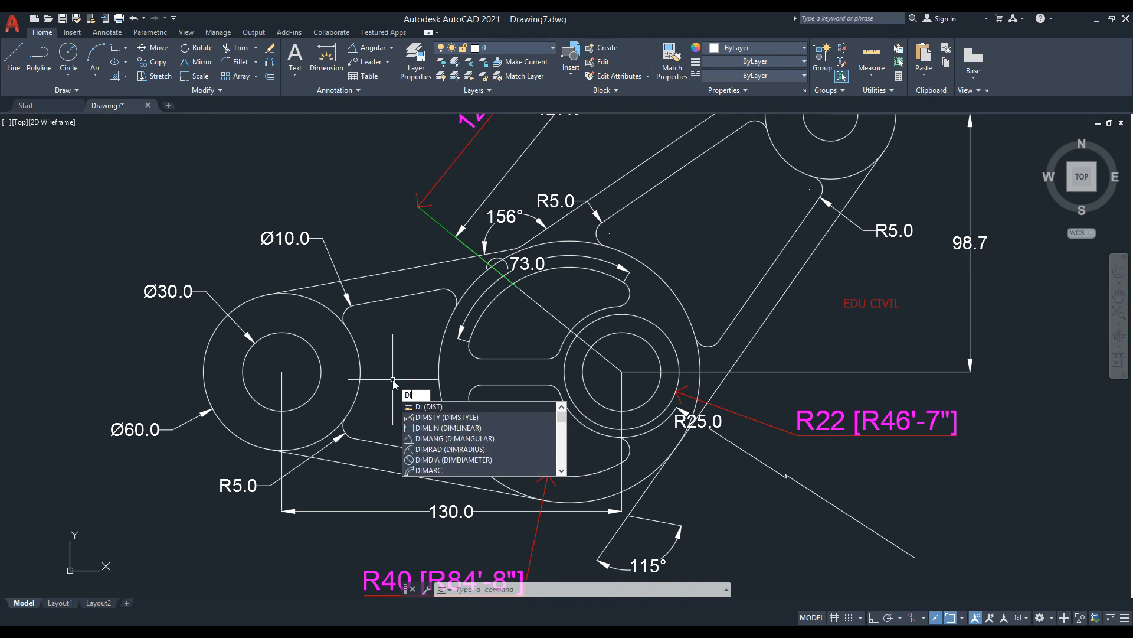
key(Return)
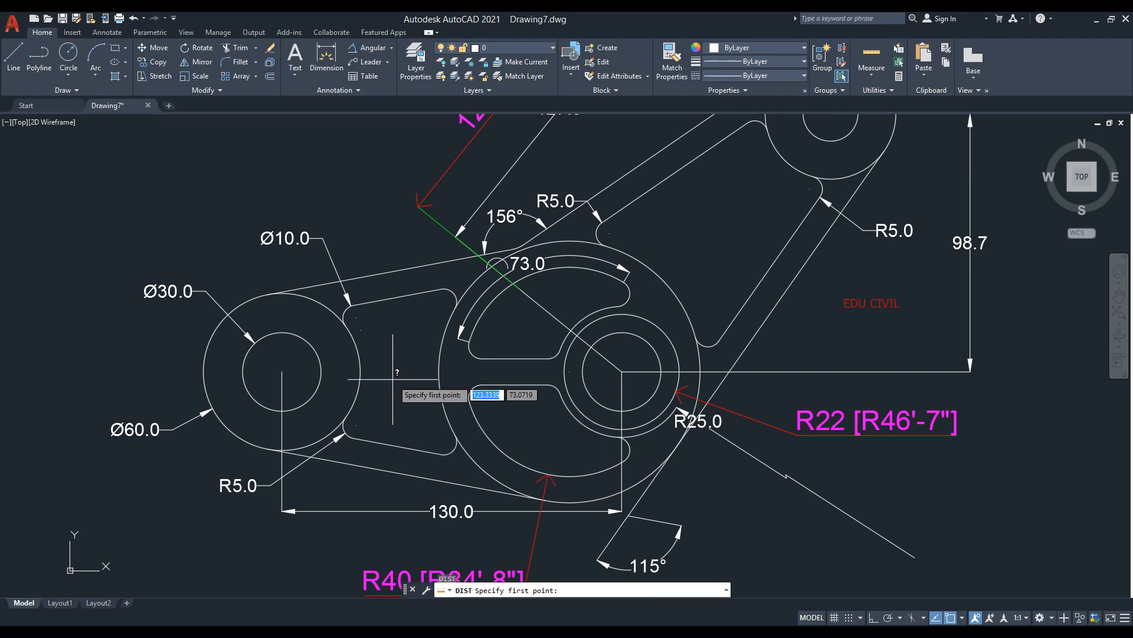
click(283, 371)
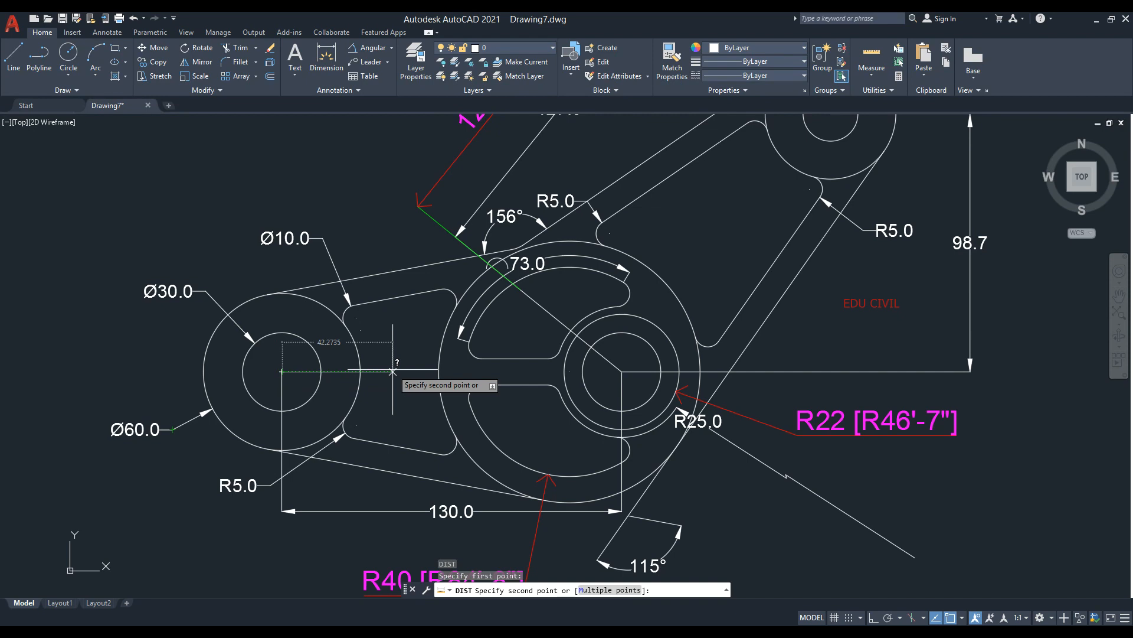
click(621, 372)
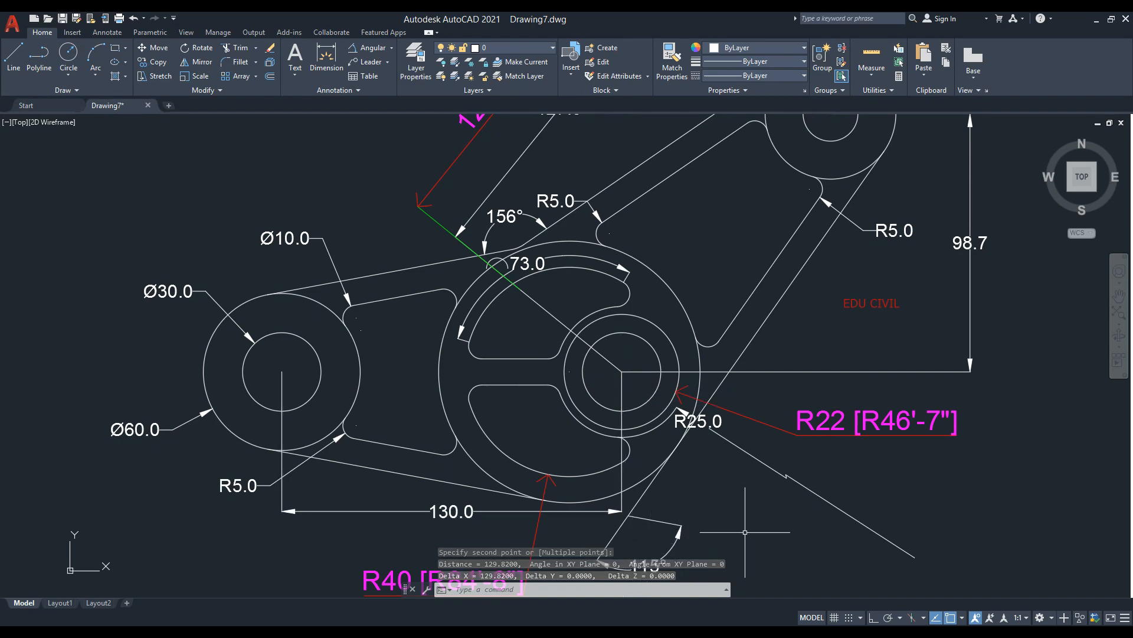
Step: Cycle the isometric drafting plane through Top to Right, and bring the whole lever arm and the neighbouring rectangle into view
key(F5)
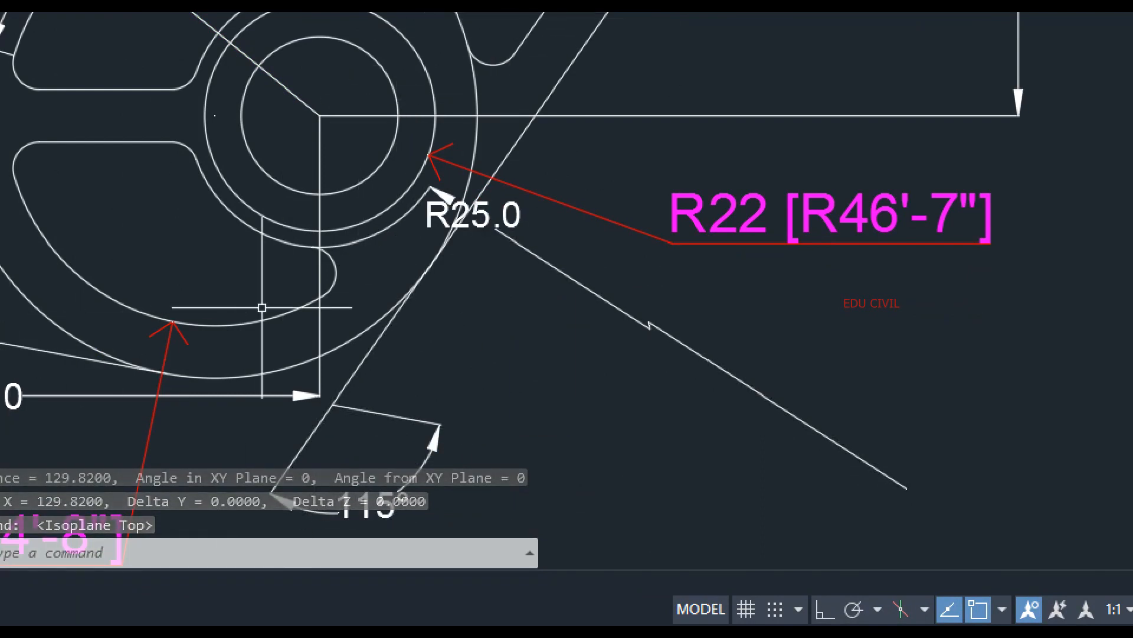
key(F5)
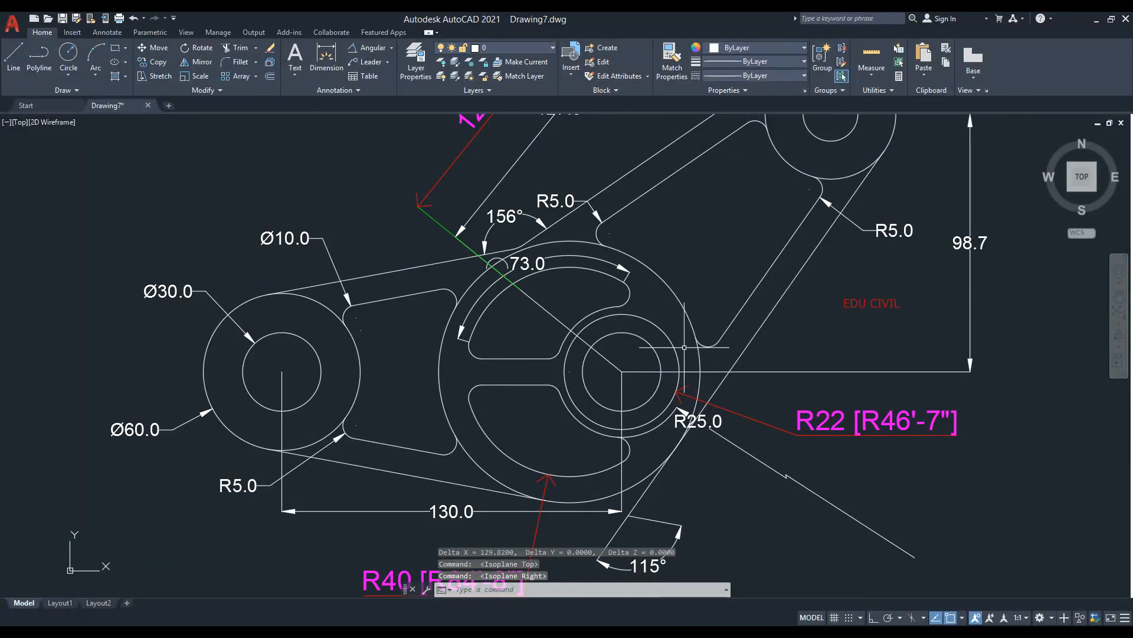
scroll(713, 330, down, 2)
scroll(712, 330, down, 1)
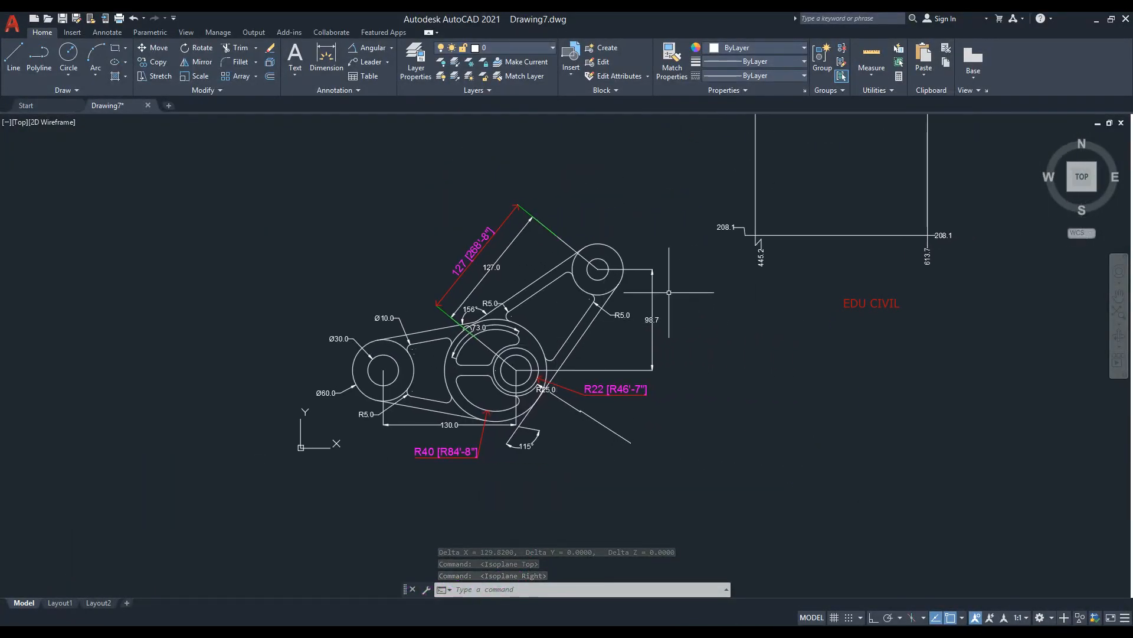
scroll(579, 331, down, 1)
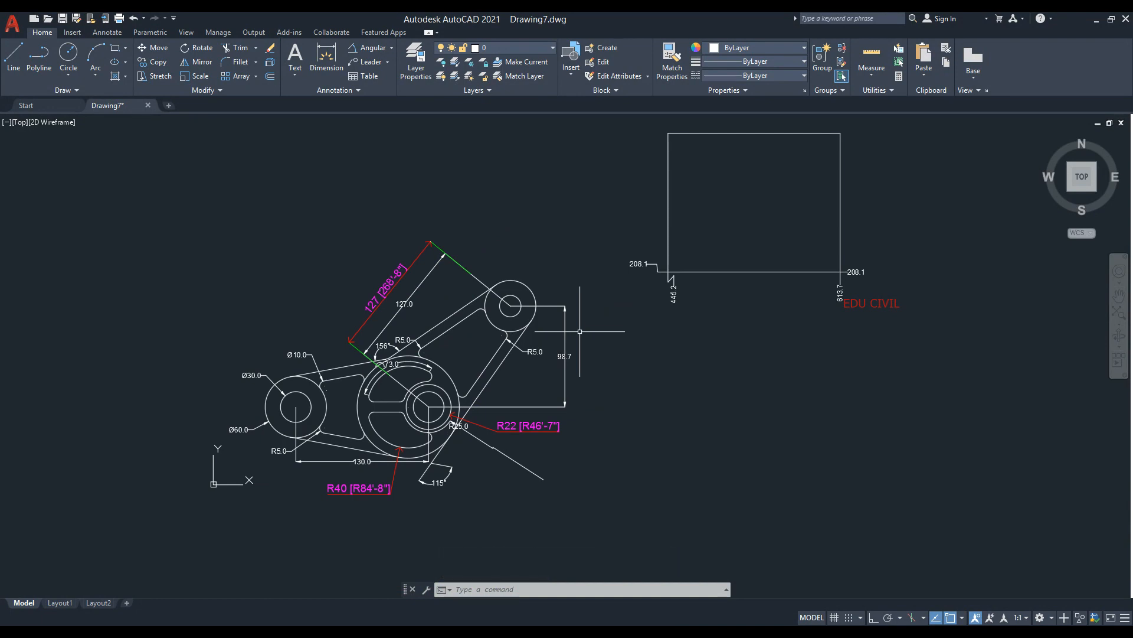